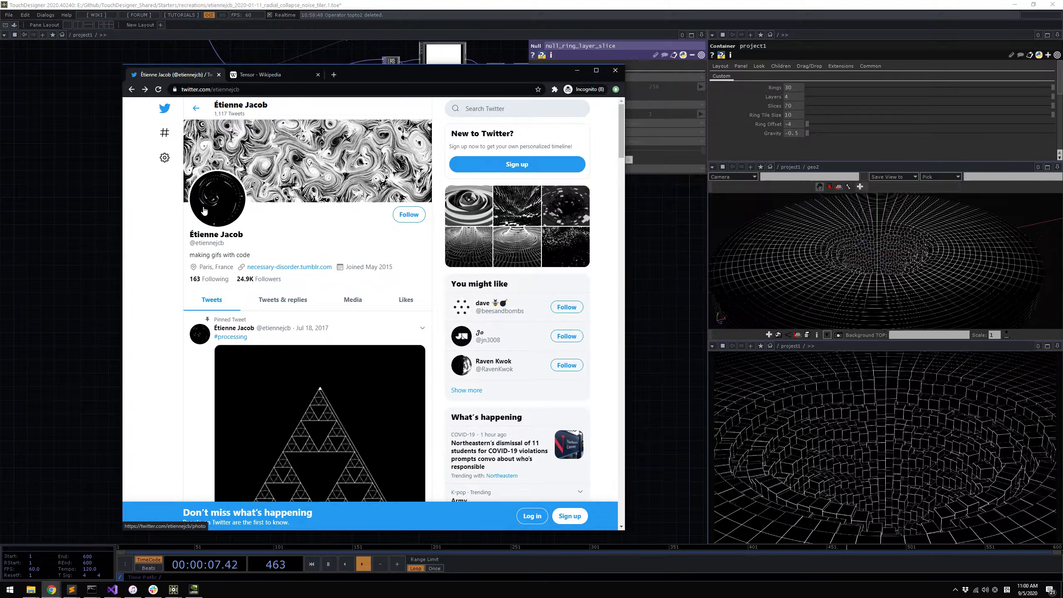
Browse the artist's Twitter feed for the looping GIF animations, from the Aug 24 bowls down to the Aug 1 ring-tile pieces
{"action": "scroll", "coordinate": [204, 210], "scroll_direction": "down", "scroll_amount": 10}
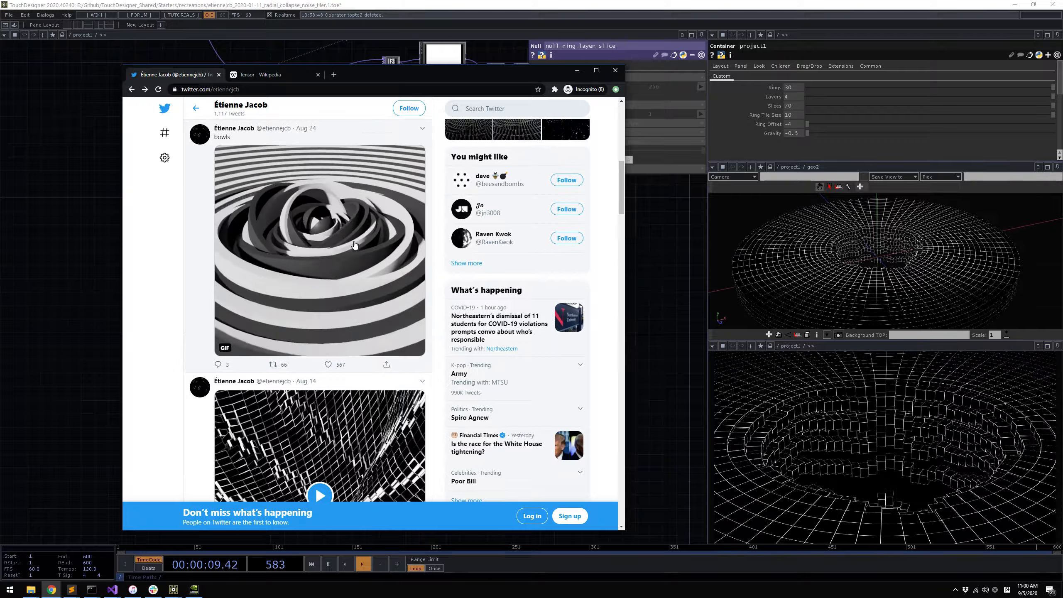
{"action": "scroll", "coordinate": [356, 247], "scroll_direction": "up", "scroll_amount": 1}
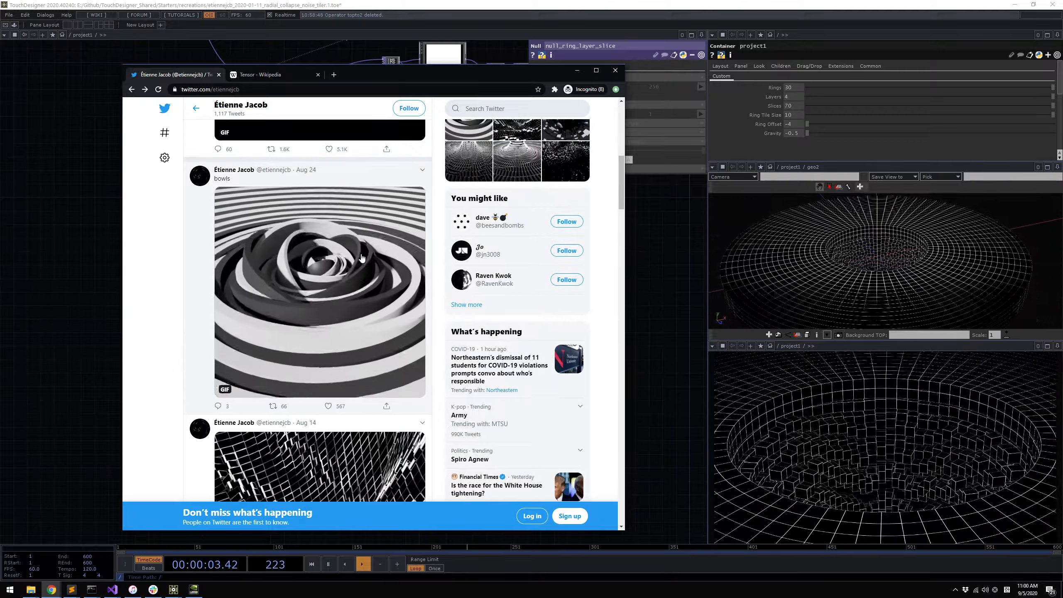
{"action": "scroll", "coordinate": [351, 251], "scroll_direction": "down", "scroll_amount": 5}
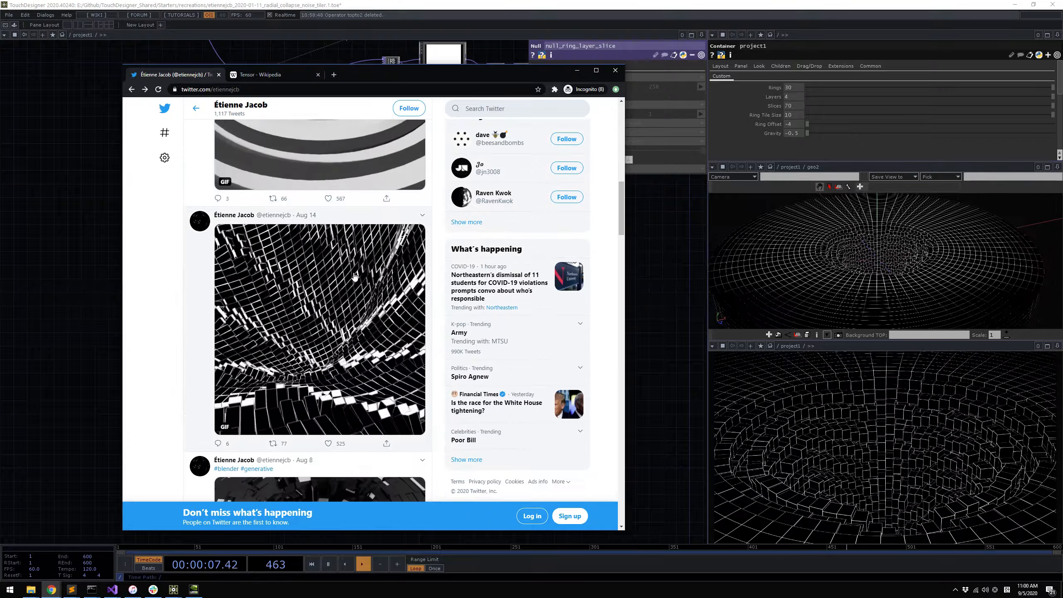
{"action": "scroll", "coordinate": [353, 276], "scroll_direction": "down", "scroll_amount": 4}
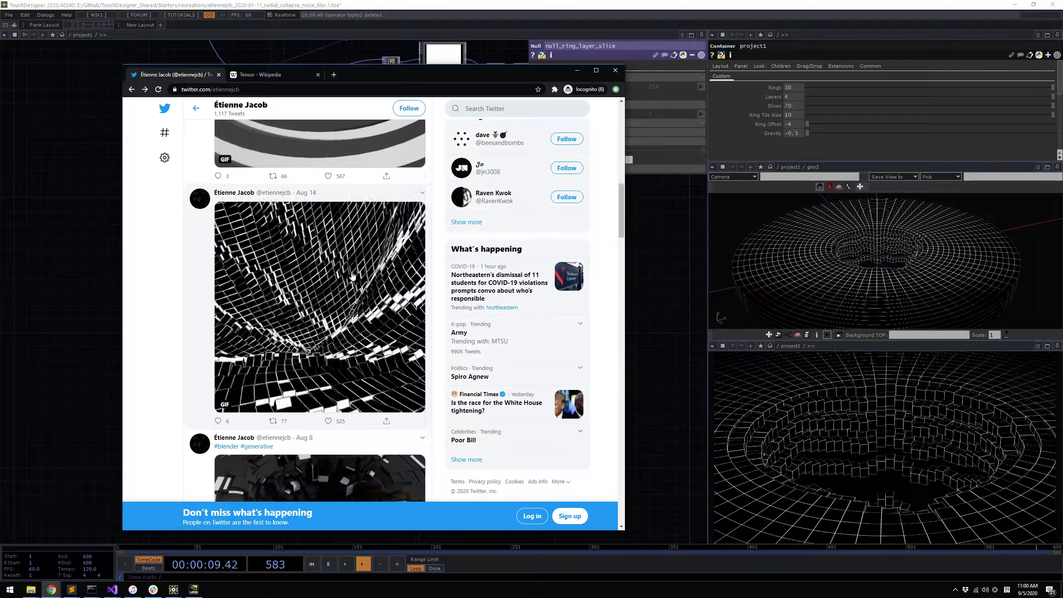
{"action": "scroll", "coordinate": [364, 345], "scroll_direction": "down", "scroll_amount": 7}
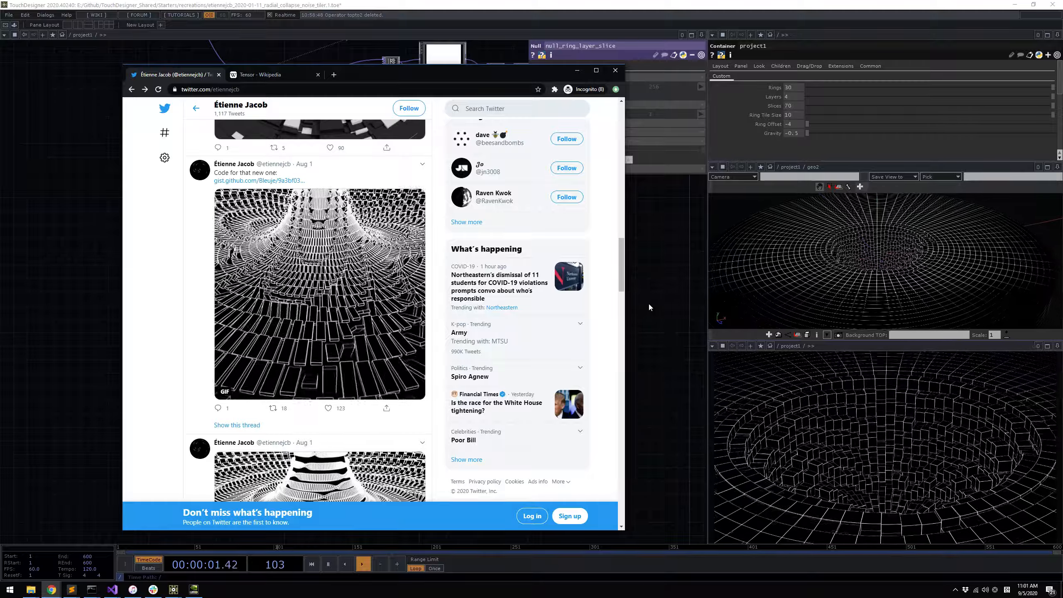
{"action": "scroll", "coordinate": [389, 258], "scroll_direction": "down", "scroll_amount": 2}
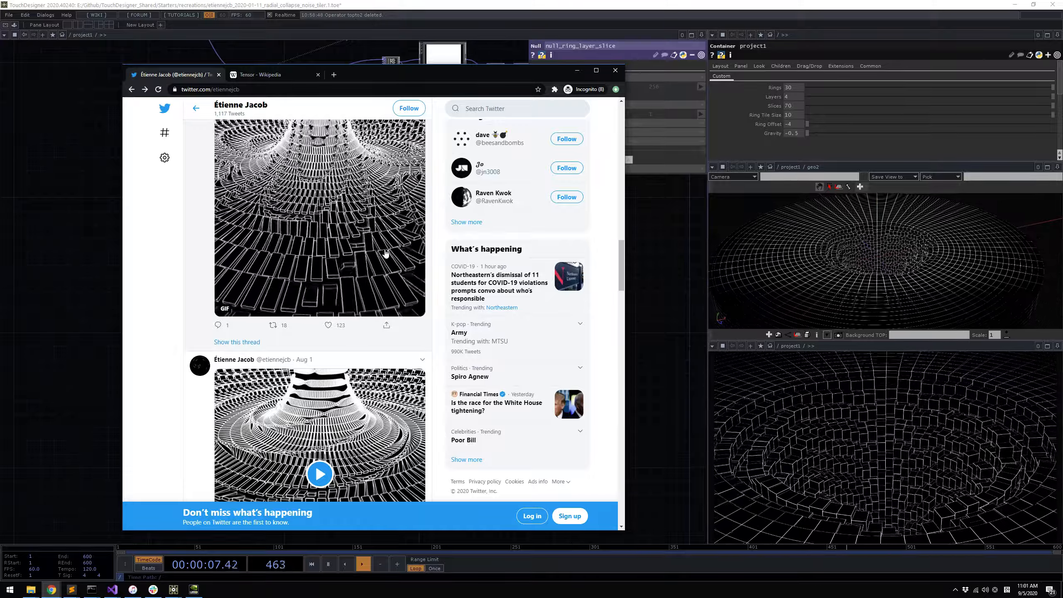
{"action": "scroll", "coordinate": [389, 251], "scroll_direction": "up", "scroll_amount": 3}
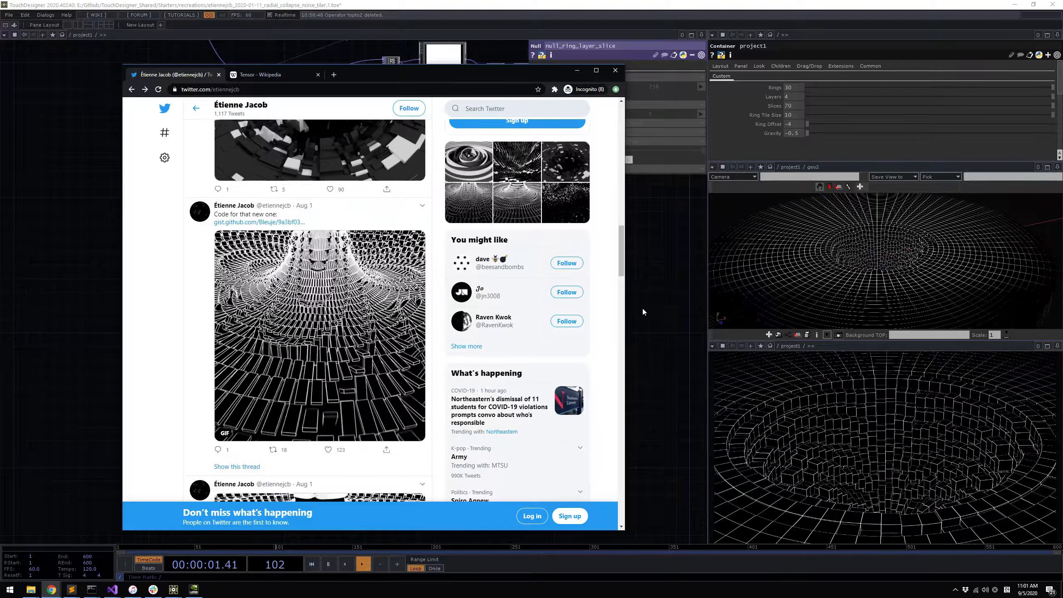
Switch to TouchDesigner and examine the ramp-fed noise_tiler5 chain and the noise_tiler_2D network in project1
{"action": "left_click", "coordinate": [642, 308]}
{"action": "scroll", "coordinate": [461, 335], "scroll_direction": "up", "scroll_amount": 3}
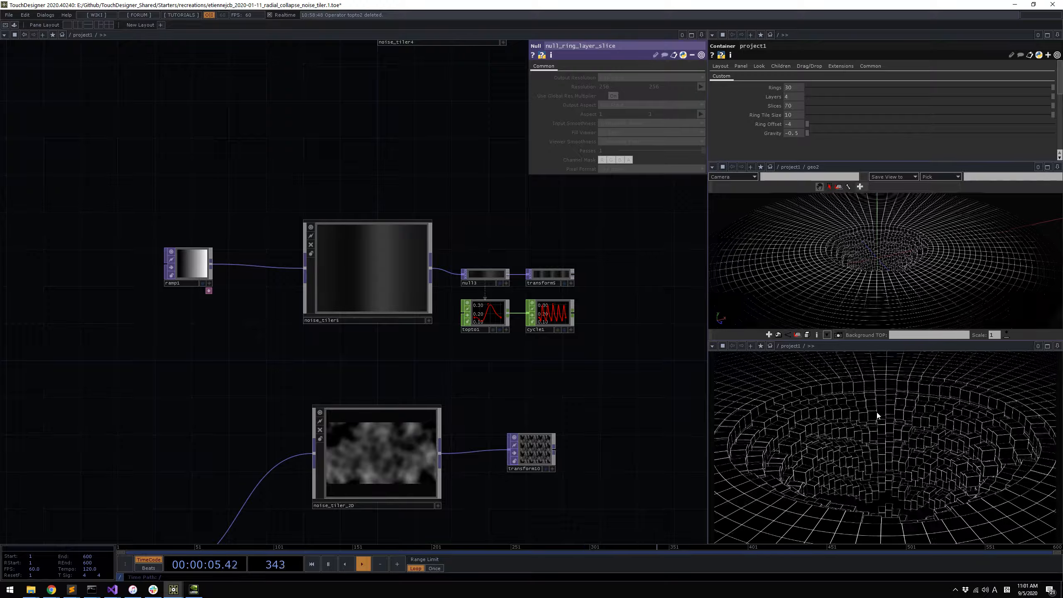
{"action": "left_click_drag", "start_coordinate": [523, 341], "coordinate": [472, 236]}
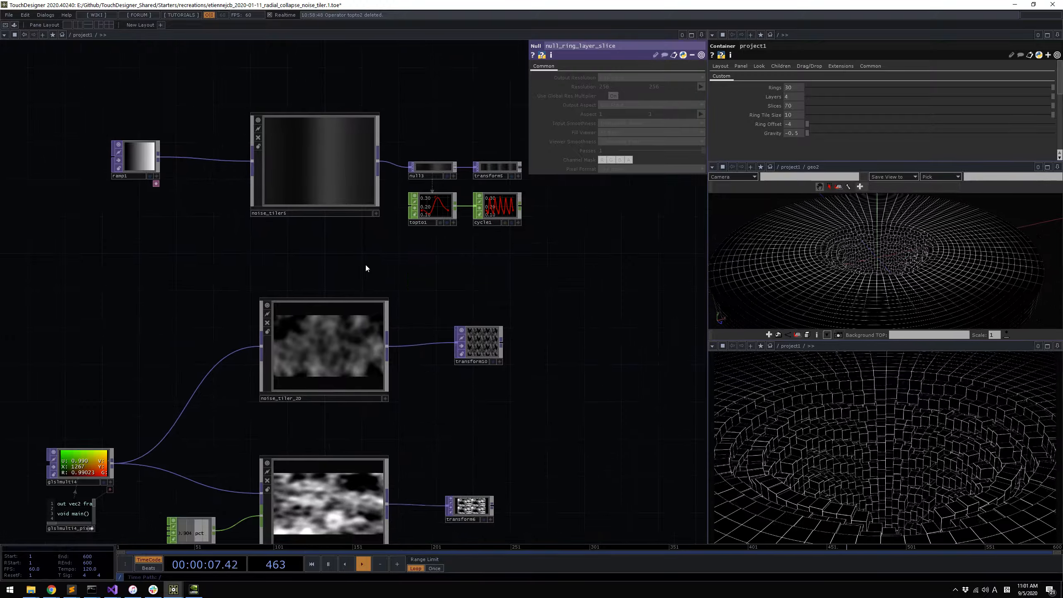
{"action": "left_click_drag", "start_coordinate": [366, 263], "coordinate": [405, 357]}
{"action": "scroll", "coordinate": [191, 275], "scroll_direction": "up", "scroll_amount": 3}
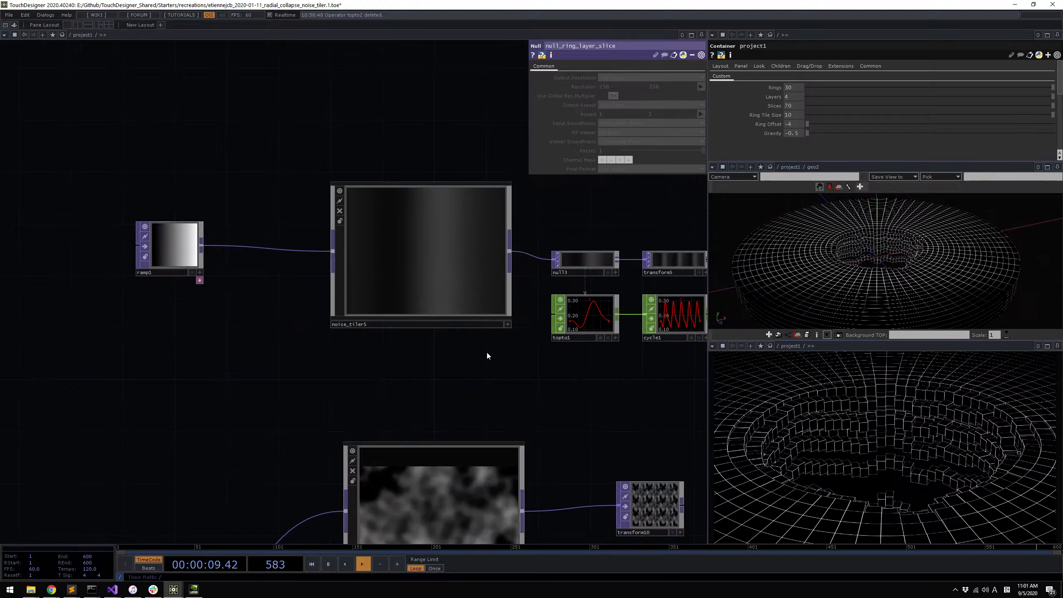
{"action": "left_click_drag", "start_coordinate": [499, 332], "coordinate": [426, 220]}
{"action": "scroll", "coordinate": [425, 218], "scroll_direction": "down", "scroll_amount": 3}
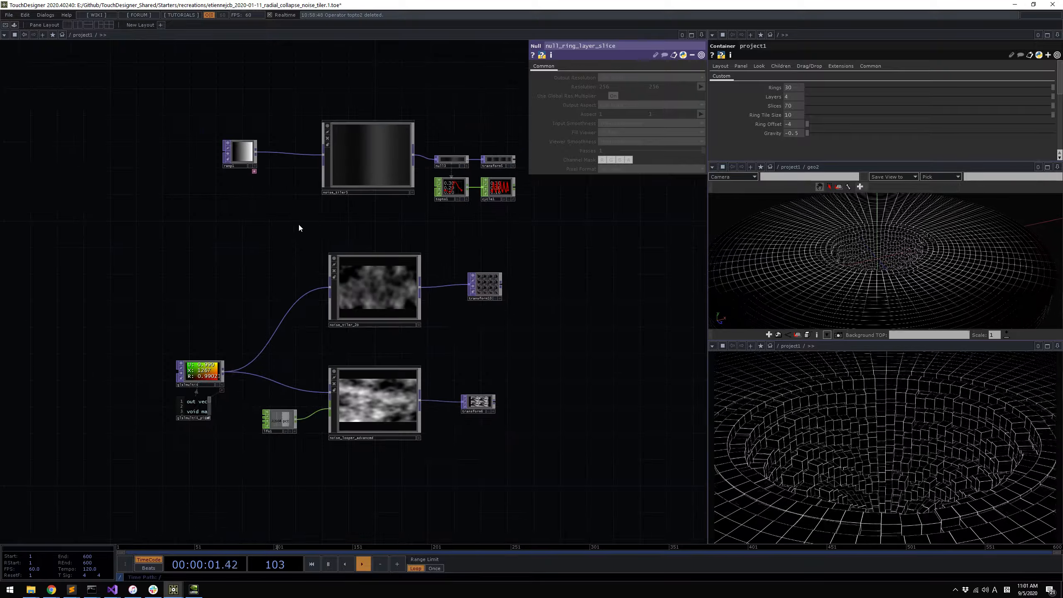
{"action": "right_click_drag", "start_coordinate": [299, 226], "coordinate": [455, 344]}
{"action": "scroll", "coordinate": [408, 329], "scroll_direction": "up", "scroll_amount": 3}
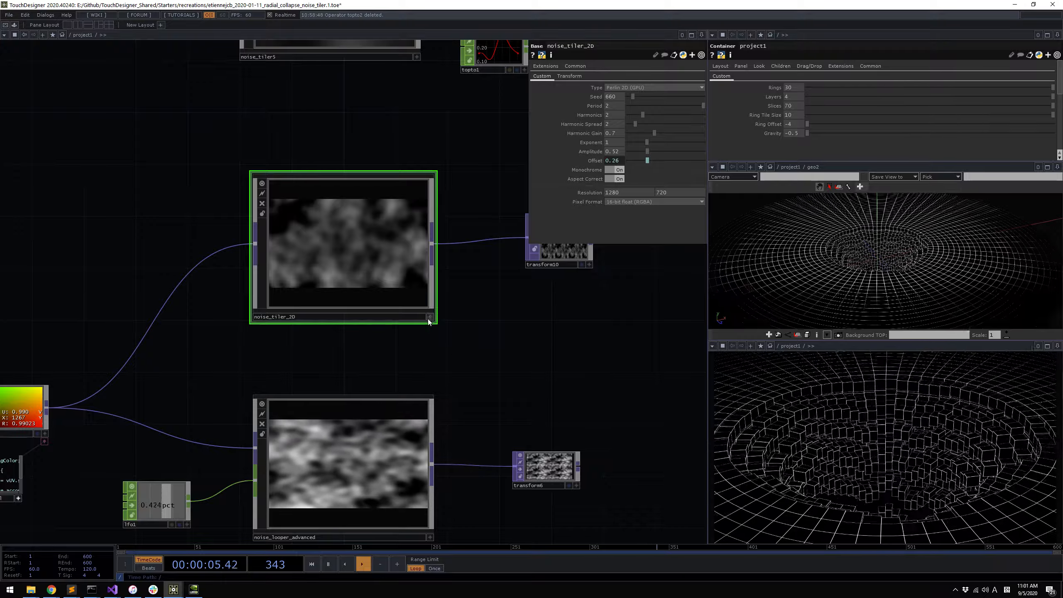
{"action": "left_click_drag", "start_coordinate": [448, 299], "coordinate": [439, 195]}
Set the Z rotation of the noise_looper_advanced component to 0
{"action": "right_click_drag", "start_coordinate": [213, 266], "coordinate": [463, 482]}
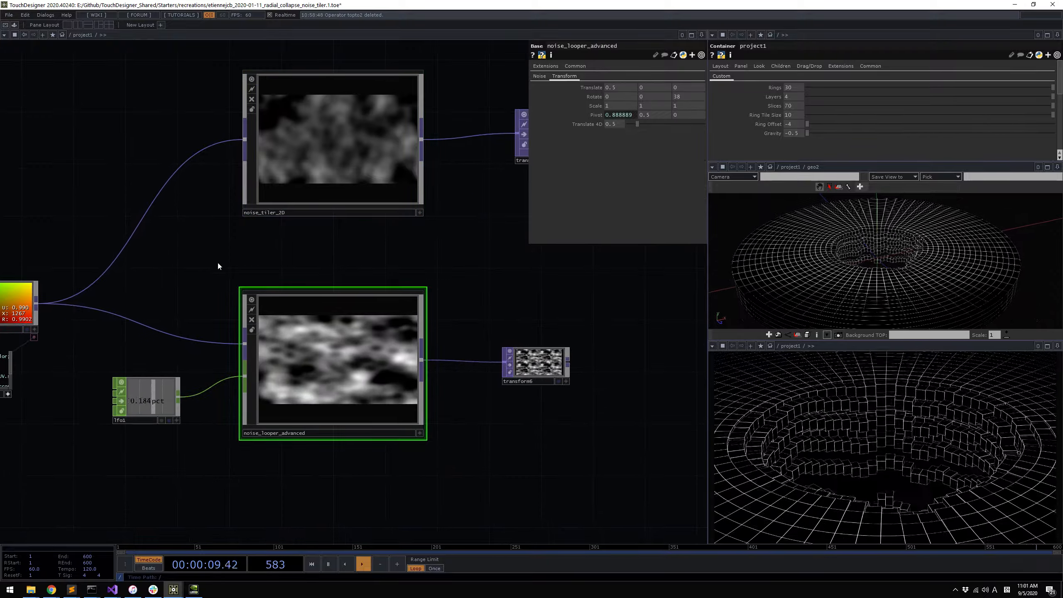
{"action": "scroll", "coordinate": [321, 362], "scroll_direction": "up", "scroll_amount": 3}
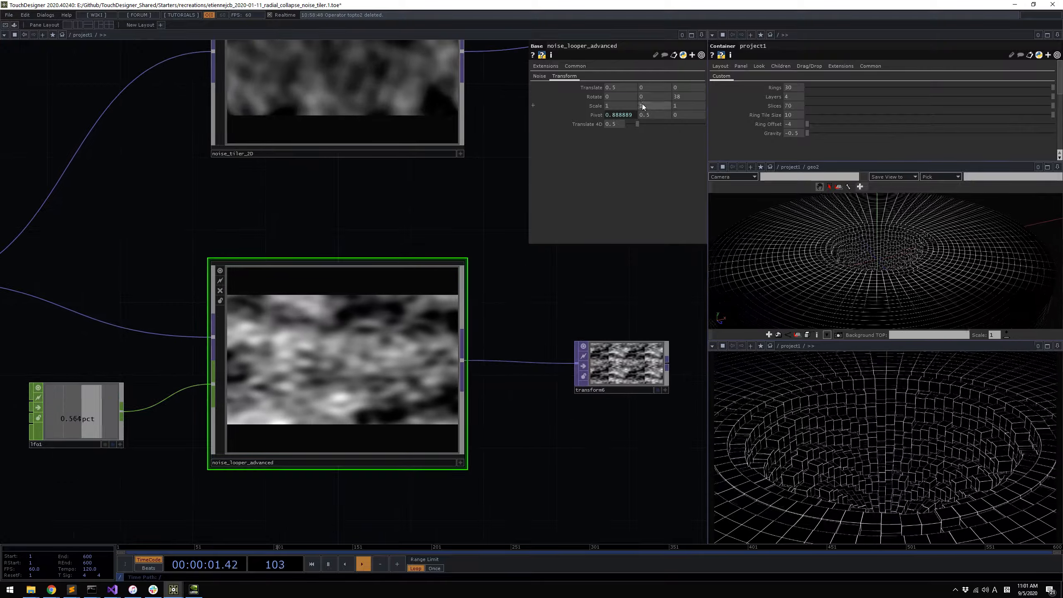
{"action": "left_click", "coordinate": [690, 98]}
{"action": "type", "text": "0"}
{"action": "key", "text": "Return"}
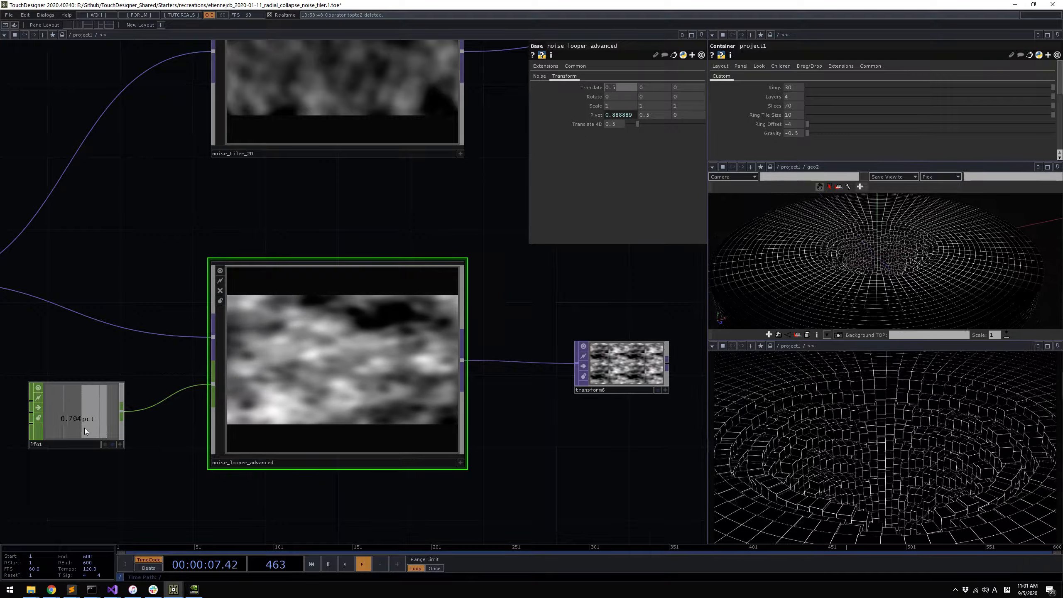
Move lfo1 closer to noise_looper_advanced and set its frequency to 0.2
{"action": "left_click_drag", "start_coordinate": [85, 428], "coordinate": [137, 427]}
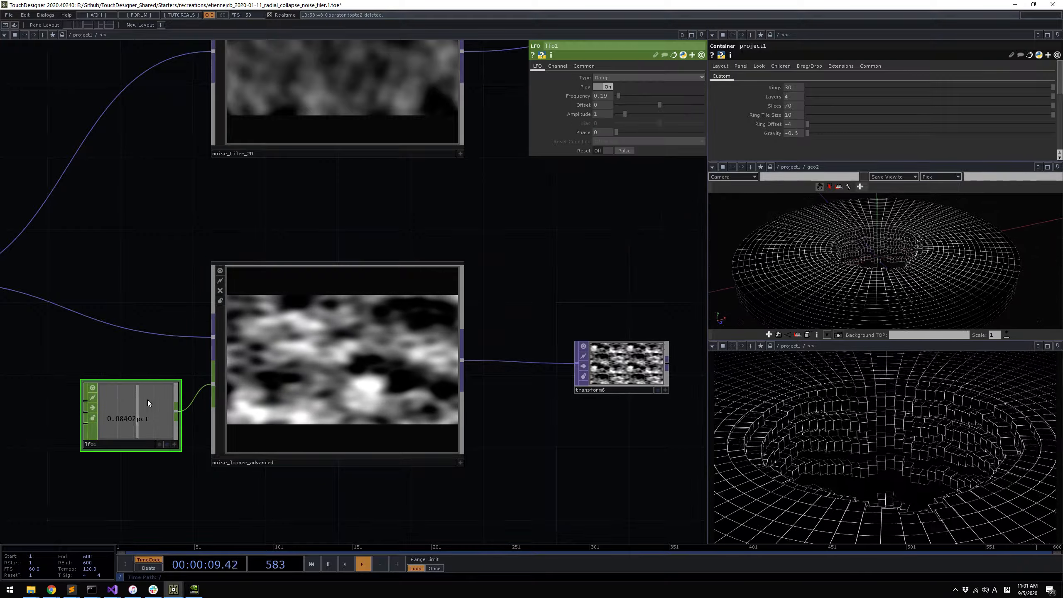
{"action": "left_click", "coordinate": [603, 96]}
{"action": "type", "text": "1"}
{"action": "key", "text": "Return"}
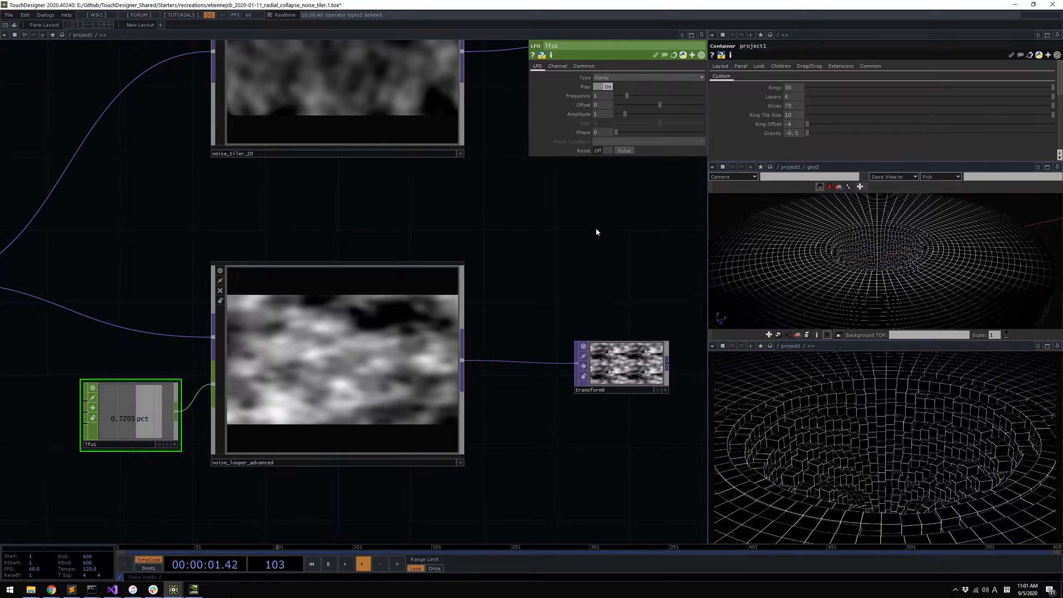
{"action": "left_click", "coordinate": [603, 95]}
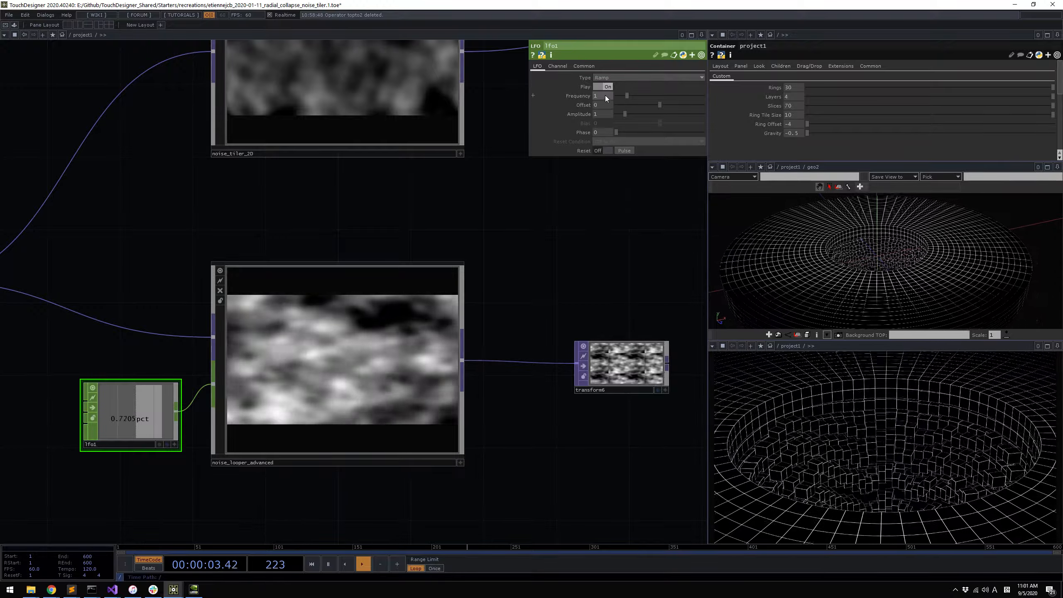
{"action": "type", "text": ".2"}
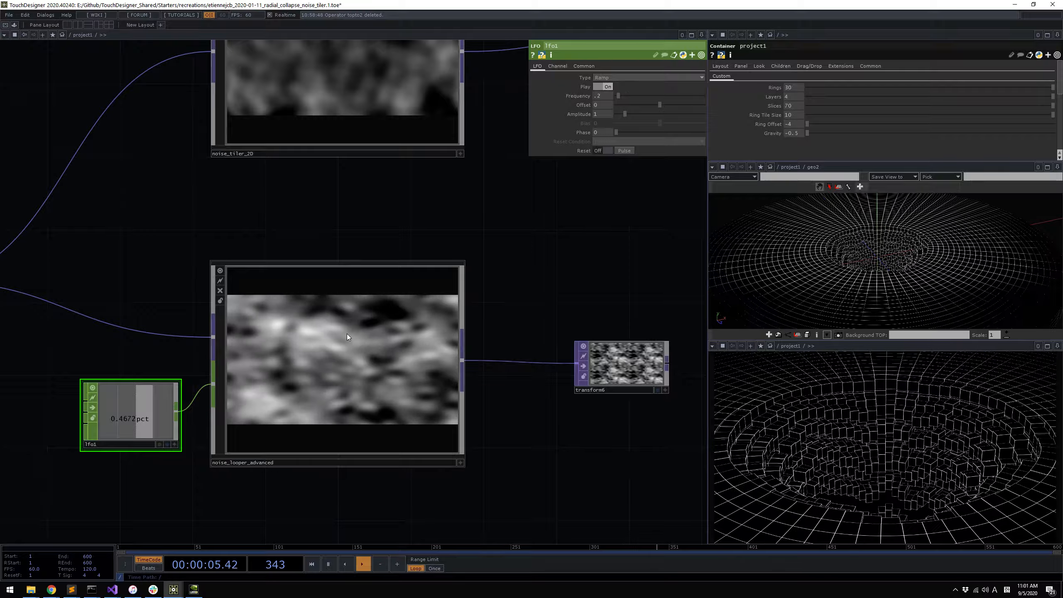
Set the Y translation of noise_looper_advanced to -2 and its Z rotation to 41
{"action": "left_click", "coordinate": [347, 334]}
{"action": "middle_click_drag", "start_coordinate": [658, 86], "coordinate": [640, 76]}
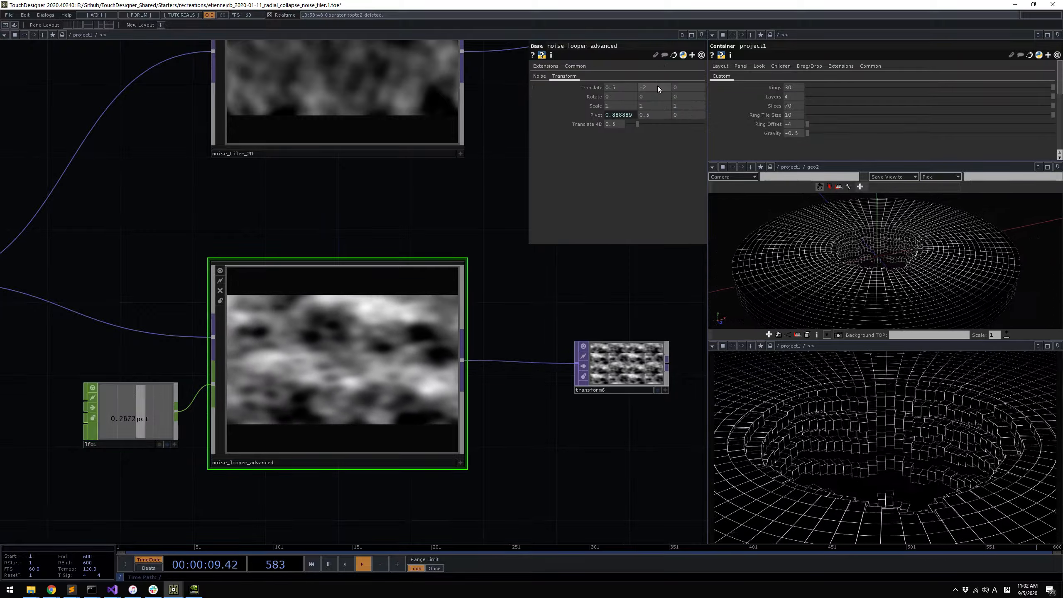
{"action": "scroll", "coordinate": [636, 93], "scroll_direction": "up", "scroll_amount": 3}
{"action": "scroll", "coordinate": [495, 201], "scroll_direction": "down", "scroll_amount": 3}
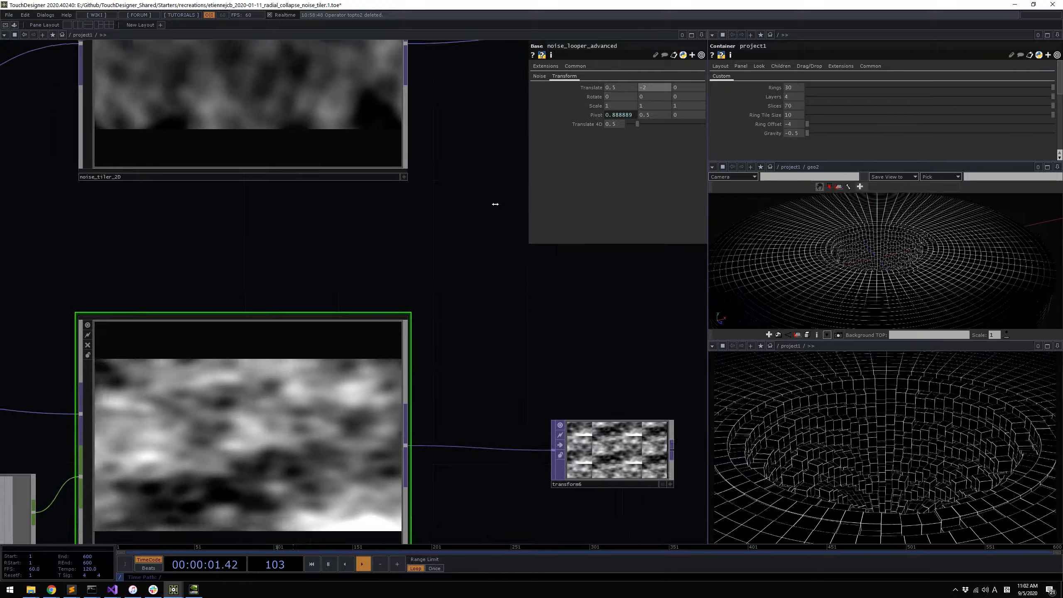
{"action": "left_click_drag", "start_coordinate": [494, 204], "coordinate": [519, 145]}
{"action": "middle_click_drag", "start_coordinate": [680, 96], "coordinate": [684, 84]}
{"action": "scroll", "coordinate": [349, 166], "scroll_direction": "down", "scroll_amount": 3}
{"action": "scroll", "coordinate": [75, 195], "scroll_direction": "up", "scroll_amount": 2}
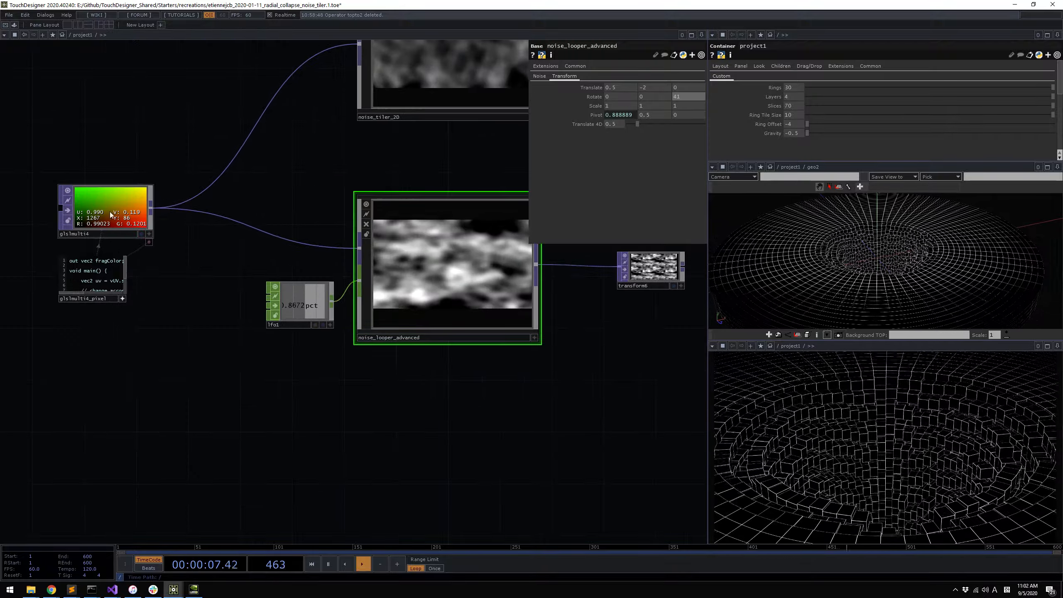
{"action": "left_click_drag", "start_coordinate": [352, 250], "coordinate": [314, 408]}
Reset both the Z rotation and the Y translation of noise_looper_advanced to 0
{"action": "left_click", "coordinate": [690, 95]}
{"action": "type", "text": "0"}
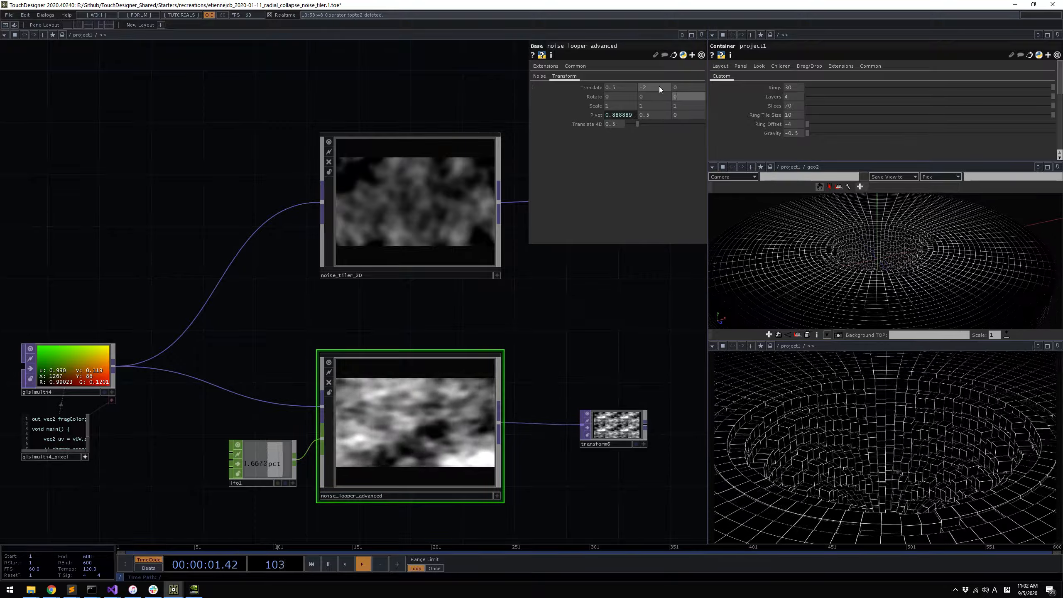
{"action": "left_click", "coordinate": [660, 87]}
{"action": "type", "text": "0"}
Move the ramp1 operator closer to noise_tiler5 and select it to show its resolution settings
{"action": "left_click_drag", "start_coordinate": [594, 325], "coordinate": [523, 414]}
{"action": "scroll", "coordinate": [485, 407], "scroll_direction": "down", "scroll_amount": 4}
{"action": "scroll", "coordinate": [305, 213], "scroll_direction": "up", "scroll_amount": 2}
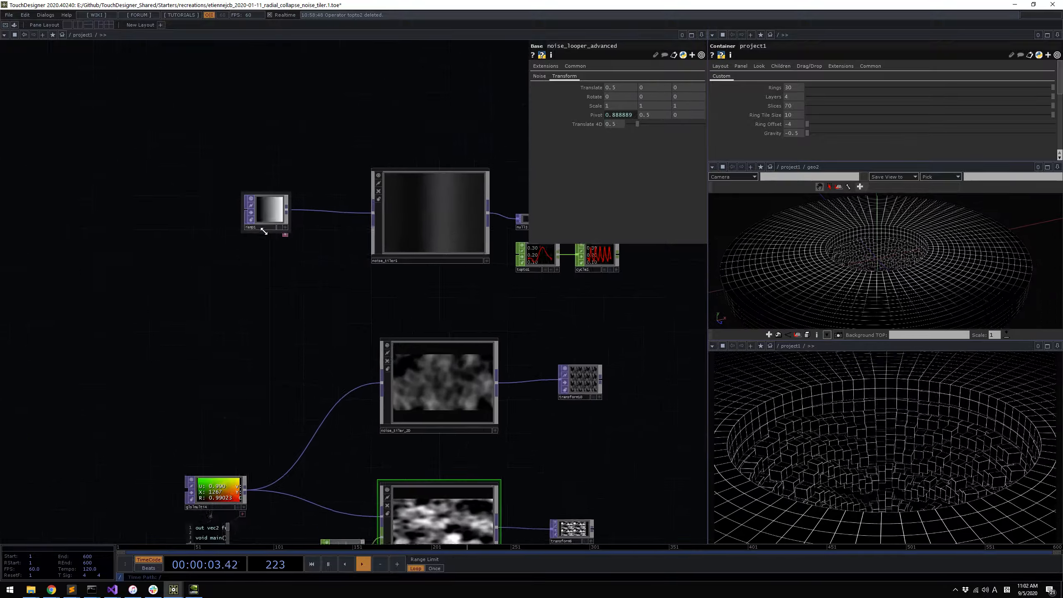
{"action": "left_click_drag", "start_coordinate": [262, 209], "coordinate": [298, 207]}
{"action": "left_click_drag", "start_coordinate": [365, 266], "coordinate": [307, 301]}
{"action": "scroll", "coordinate": [371, 244], "scroll_direction": "up", "scroll_amount": 2}
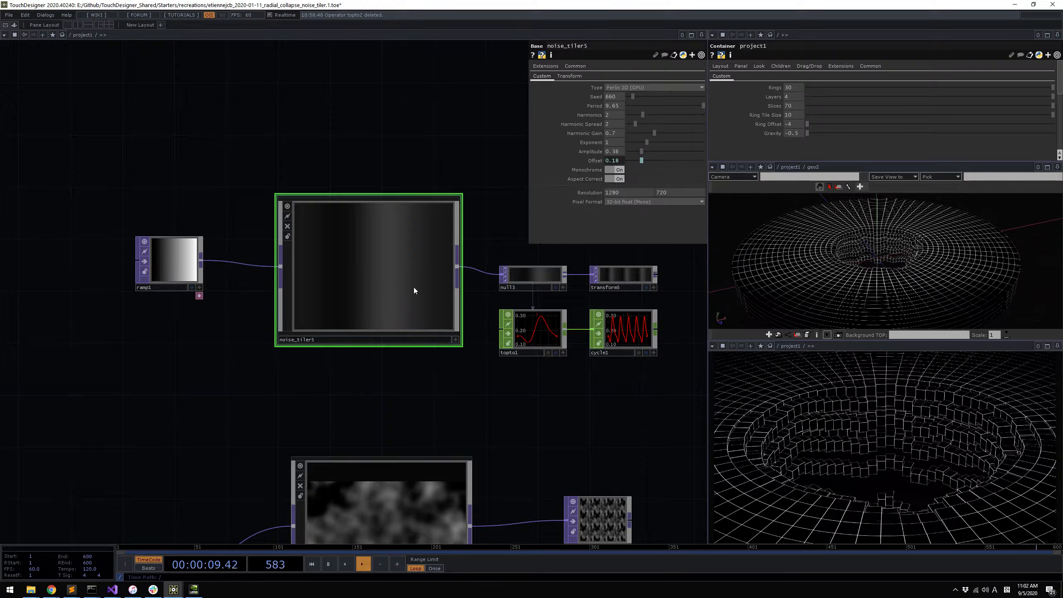
{"action": "left_click", "coordinate": [177, 263]}
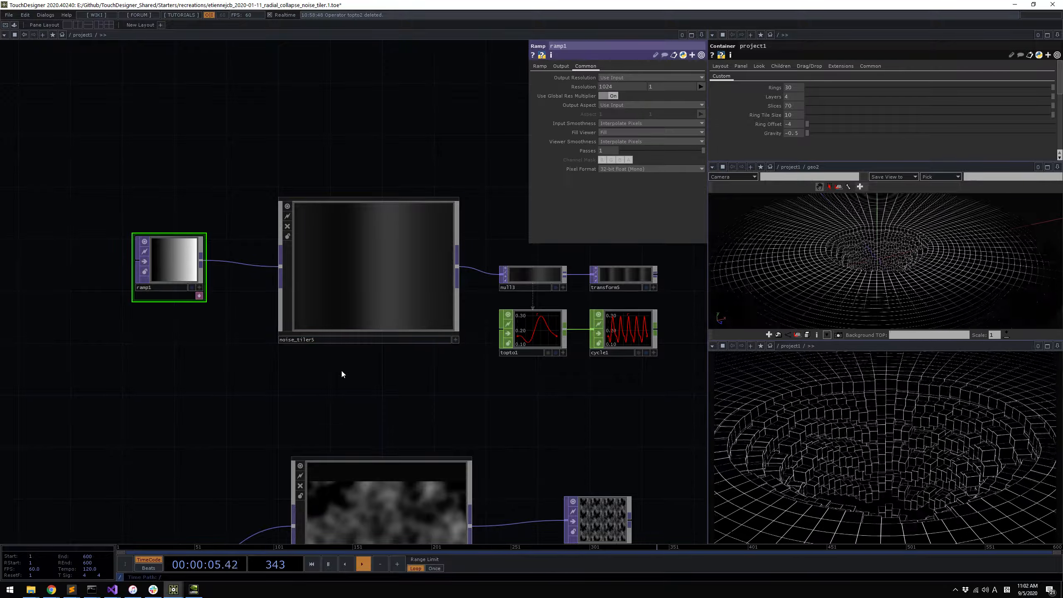
{"action": "left_click_drag", "start_coordinate": [340, 369], "coordinate": [300, 373]}
Lower the noise_tiler5 period to 1.03 and compare both ends of the topto1 curve
{"action": "left_click", "coordinate": [324, 296]}
{"action": "scroll", "coordinate": [511, 342], "scroll_direction": "up", "scroll_amount": 3}
{"action": "scroll", "coordinate": [511, 342], "scroll_direction": "up", "scroll_amount": 2}
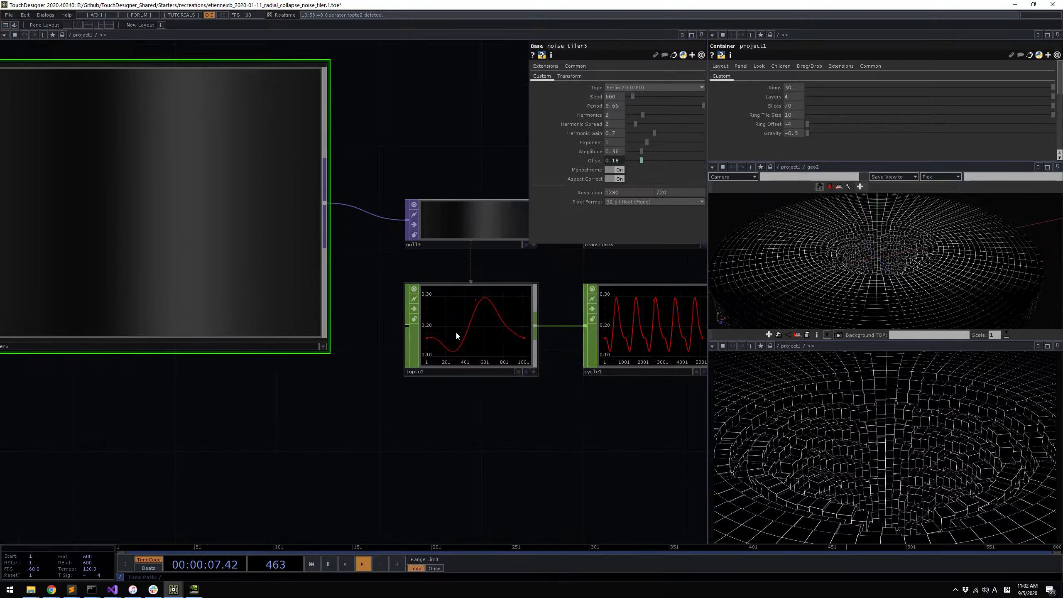
{"action": "scroll", "coordinate": [466, 332], "scroll_direction": "down", "scroll_amount": 3}
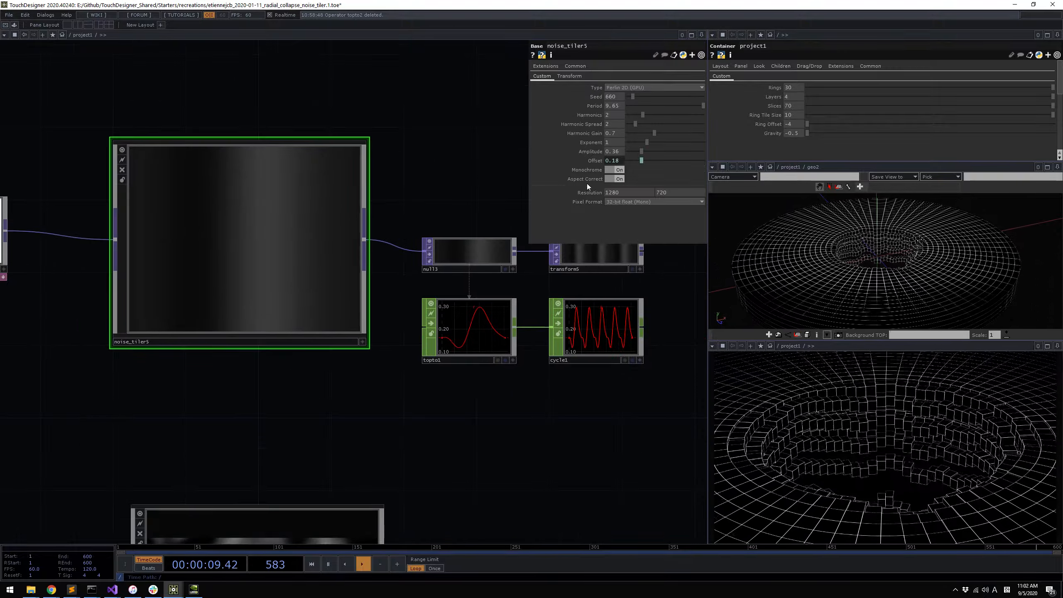
{"action": "left_click_drag", "start_coordinate": [639, 105], "coordinate": [667, 108]}
{"action": "scroll", "coordinate": [488, 332], "scroll_direction": "up", "scroll_amount": 2}
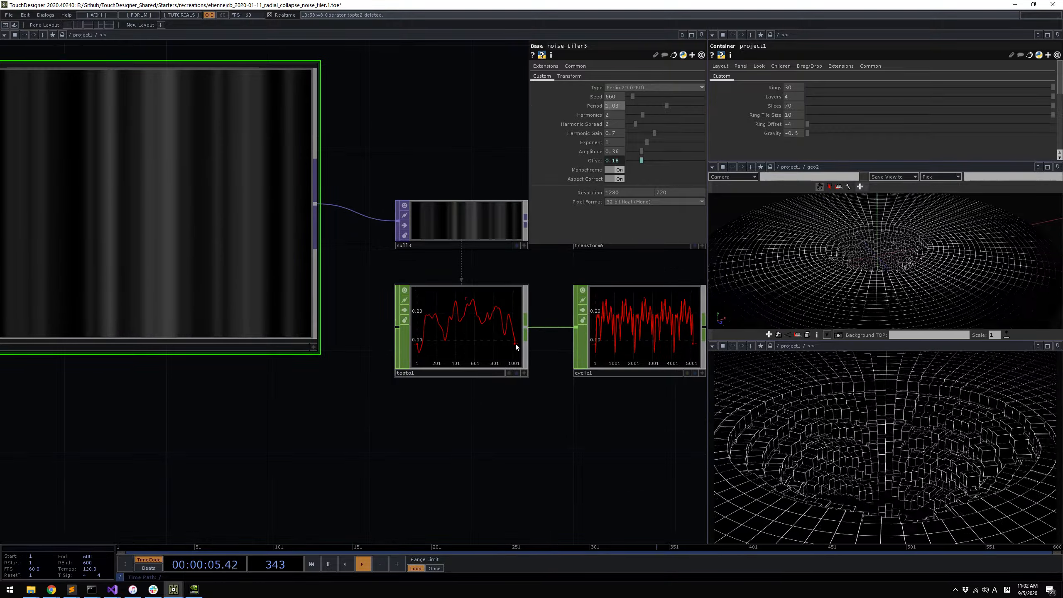
Raise the noise_tiler5 period to 2.13, and further to 4.43
{"action": "middle_click_drag", "start_coordinate": [618, 108], "coordinate": [661, 96]}
{"action": "middle_click_drag", "start_coordinate": [395, 133], "coordinate": [218, 258]}
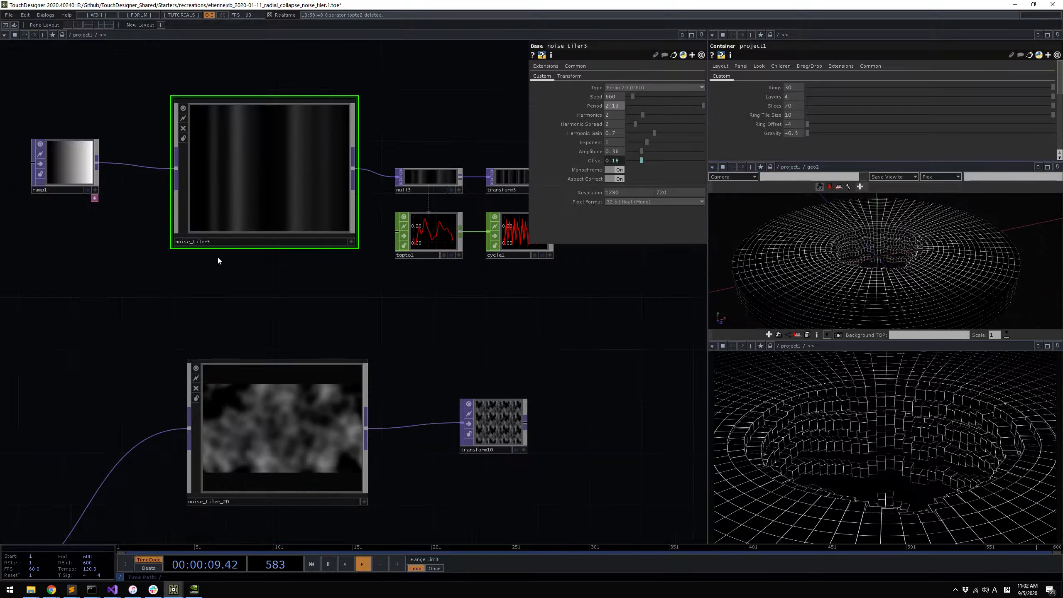
{"action": "left_click_drag", "start_coordinate": [309, 267], "coordinate": [339, 318]}
{"action": "middle_click_drag", "start_coordinate": [340, 322], "coordinate": [314, 212]}
{"action": "left_click_drag", "start_coordinate": [473, 184], "coordinate": [538, 204]}
{"action": "mouse_move", "coordinate": [616, 107]}
{"action": "middle_mouse_down"}
{"action": "mouse_move", "coordinate": [625, 95]}
{"action": "mouse_move", "coordinate": [613, 106]}
{"action": "middle_mouse_up"}
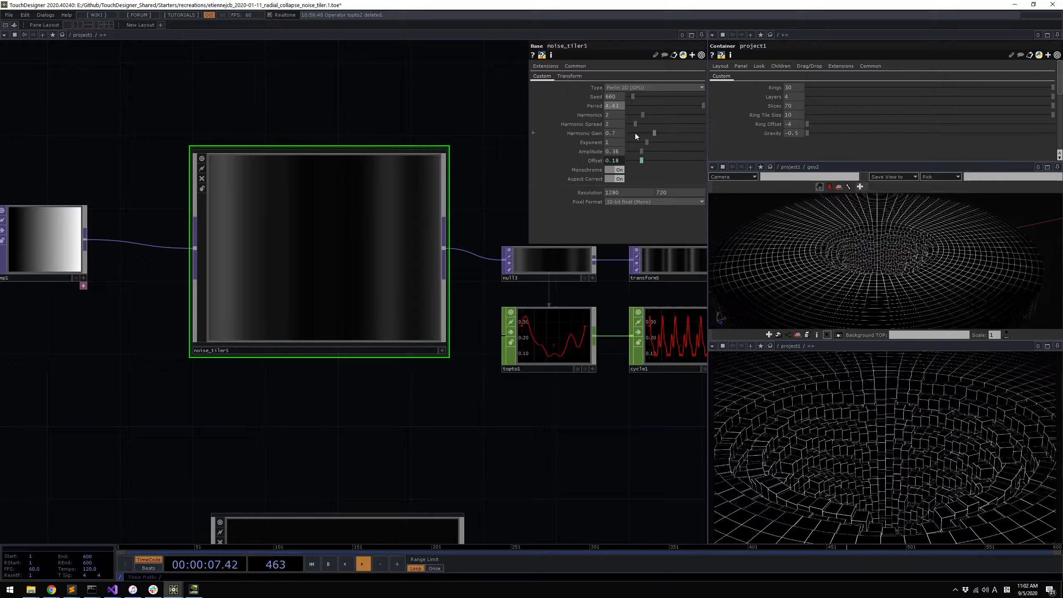
Shorten the noise_tiler5 period again and select cycle1 to inspect its repeated curve
{"action": "left_click_drag", "start_coordinate": [651, 106], "coordinate": [675, 106]}
{"action": "left_click_drag", "start_coordinate": [552, 397], "coordinate": [444, 401]}
{"action": "scroll", "coordinate": [502, 364], "scroll_direction": "up", "scroll_amount": 2}
{"action": "left_click", "coordinate": [539, 338]}
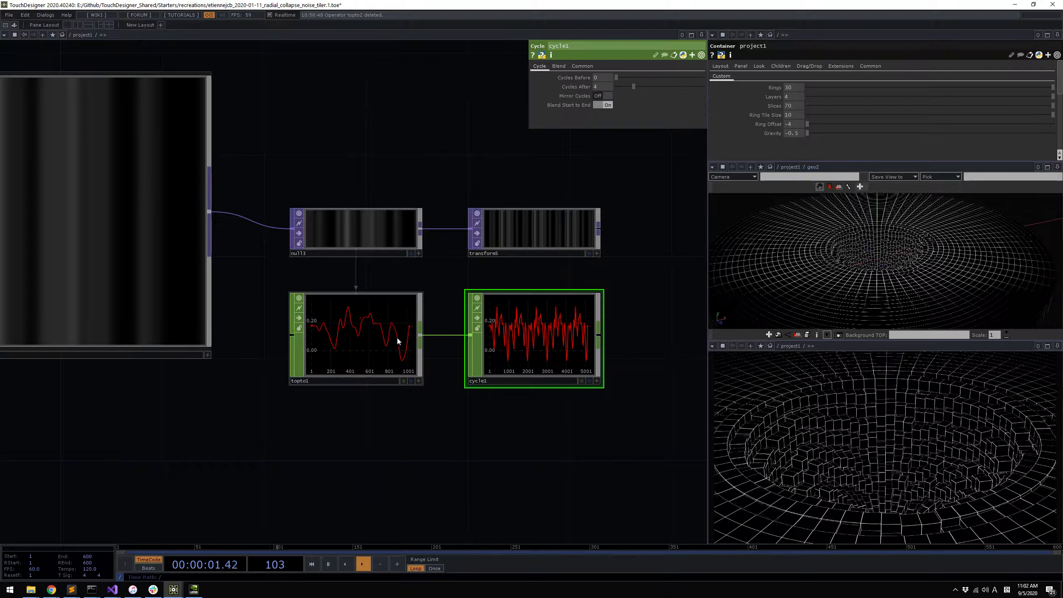
Set the noise_tiler5 period to 11.01 and check the resulting topto1 curve
{"action": "left_click", "coordinate": [201, 251]}
{"action": "left_click_drag", "start_coordinate": [649, 105], "coordinate": [666, 105]}
{"action": "middle_click_drag", "start_coordinate": [615, 105], "coordinate": [636, 95]}
{"action": "scroll", "coordinate": [383, 366], "scroll_direction": "up", "scroll_amount": 2}
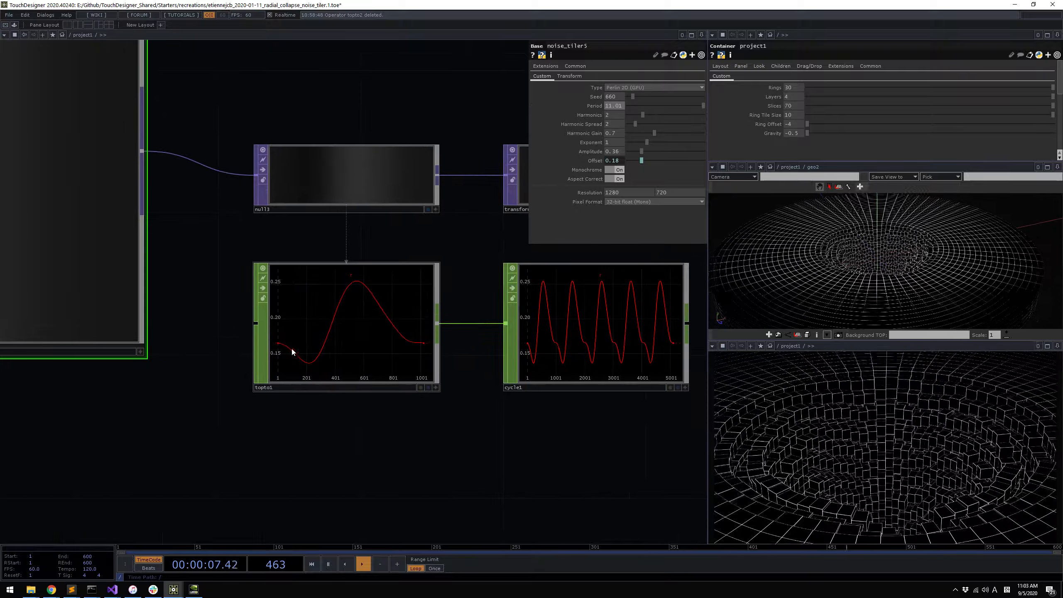
Select transform5 to view its tiling settings next to the cycle1 curve
{"action": "left_click_drag", "start_coordinate": [533, 411], "coordinate": [408, 445]}
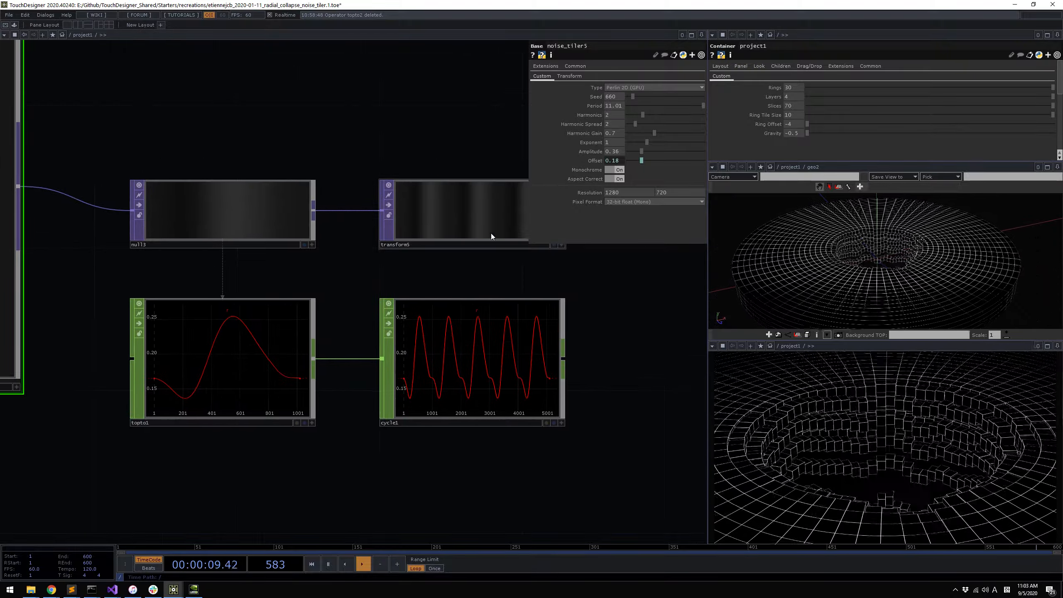
{"action": "left_click_drag", "start_coordinate": [501, 294], "coordinate": [485, 346]}
{"action": "left_click", "coordinate": [456, 265]}
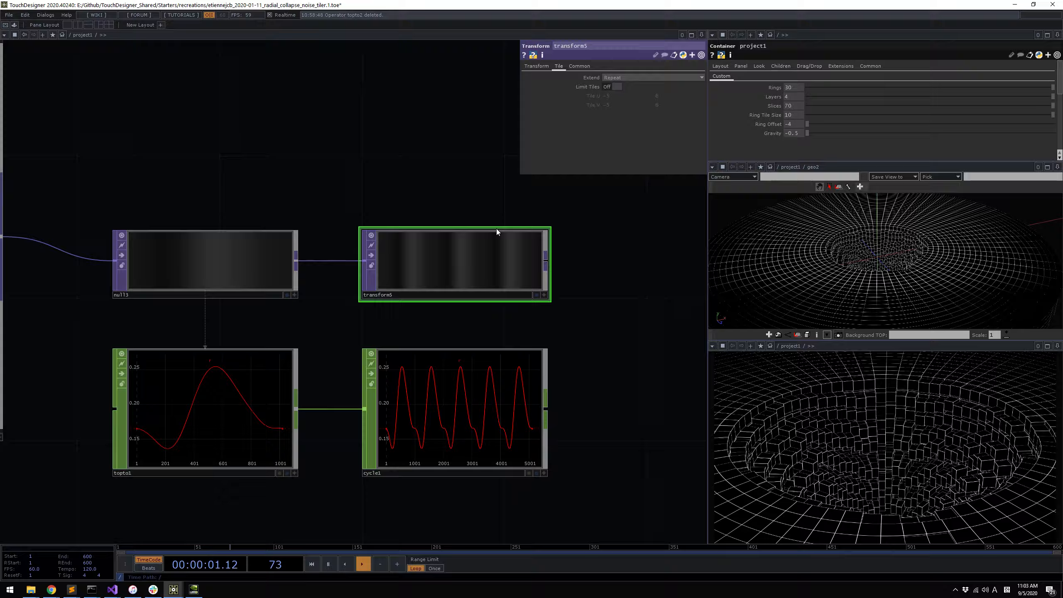
Show only the non-default parameters of transform5 and go inside the noise_tiler5 component
{"action": "left_click", "coordinate": [701, 54]}
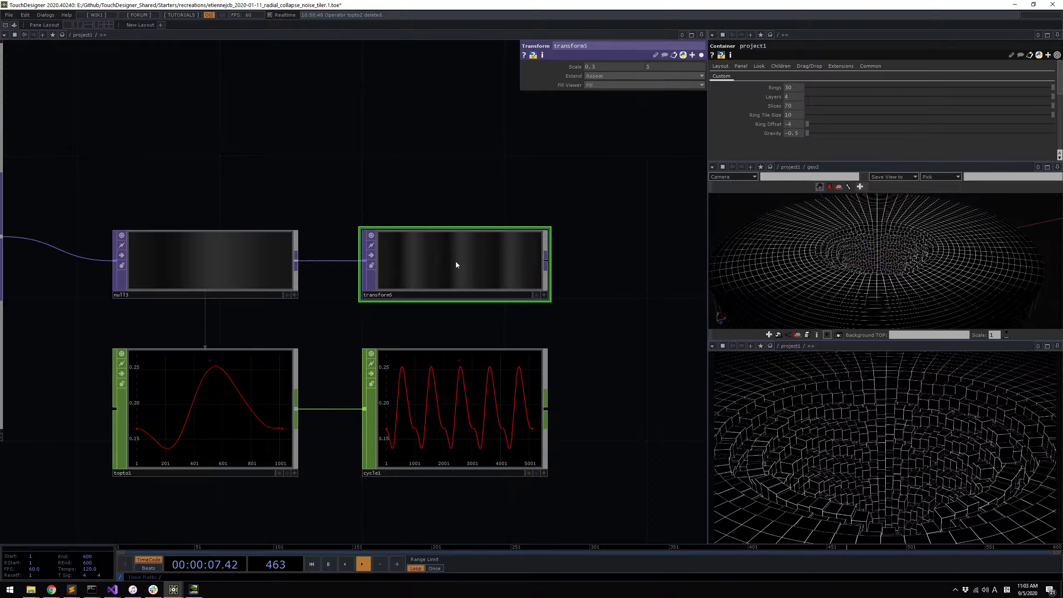
{"action": "scroll", "coordinate": [470, 254], "scroll_direction": "down", "scroll_amount": 5}
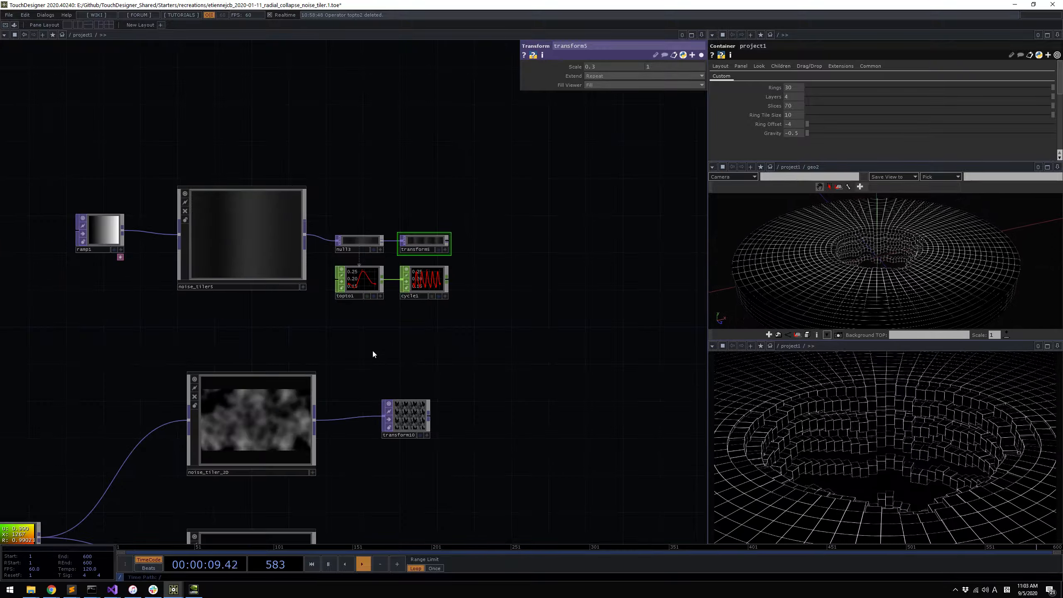
{"action": "left_click_drag", "start_coordinate": [372, 349], "coordinate": [465, 250]}
{"action": "double_click", "coordinate": [344, 150]}
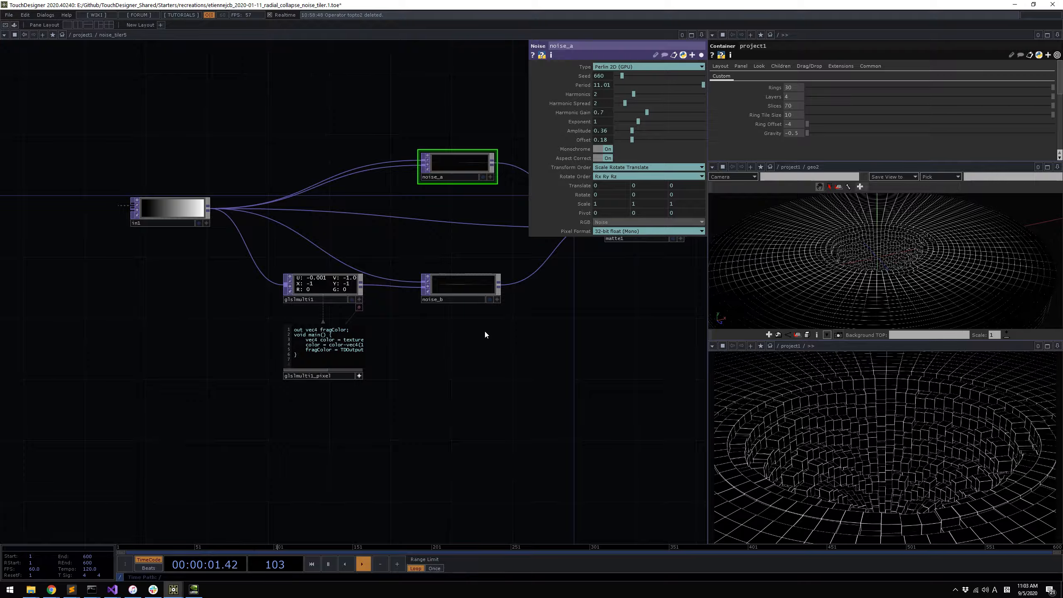
Select noise_a and noise_b in turn to inspect their settings and coordinate inputs
{"action": "scroll", "coordinate": [300, 347], "scroll_direction": "up", "scroll_amount": 3}
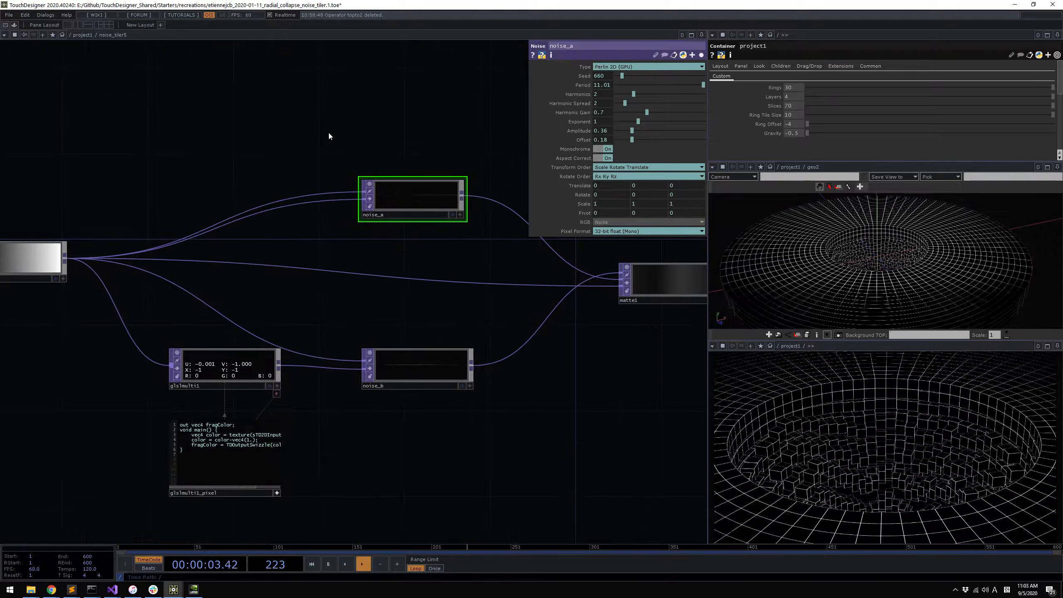
{"action": "left_click_drag", "start_coordinate": [328, 133], "coordinate": [490, 238]}
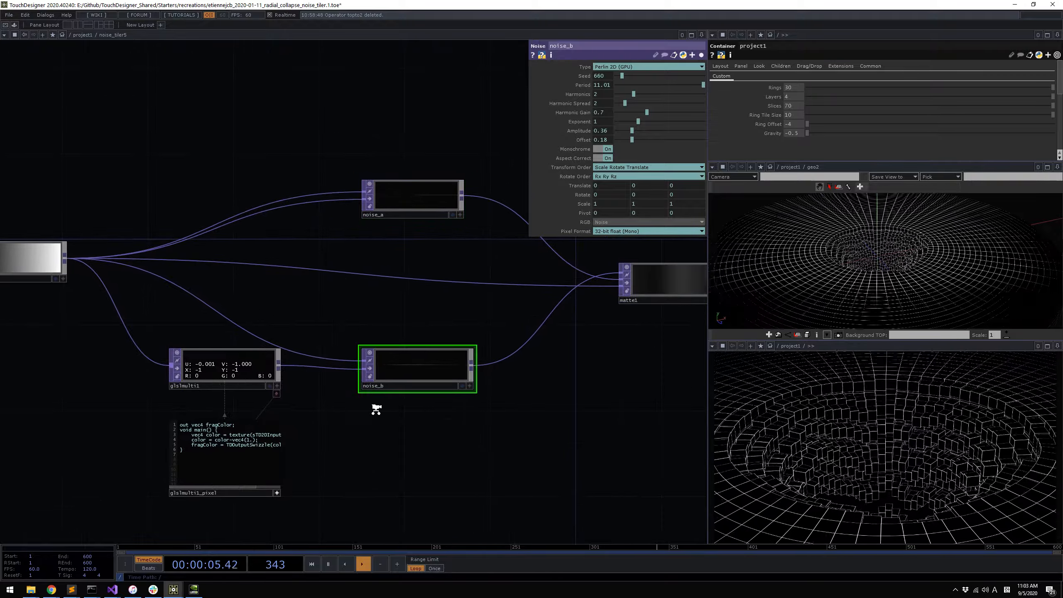
{"action": "scroll", "coordinate": [376, 409], "scroll_direction": "up", "scroll_amount": 3}
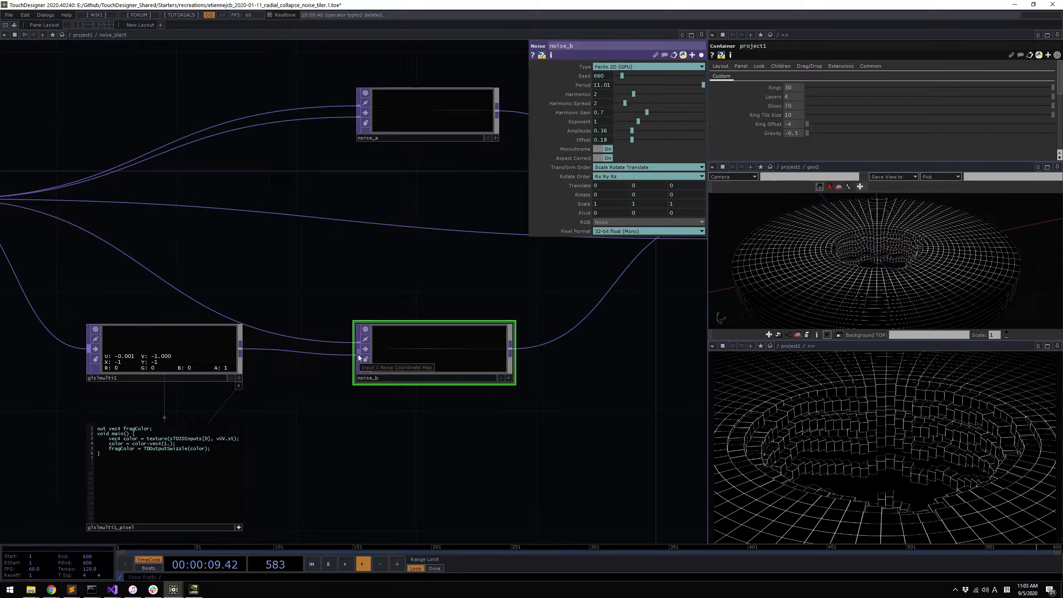
{"action": "left_click_drag", "start_coordinate": [358, 401], "coordinate": [457, 348]}
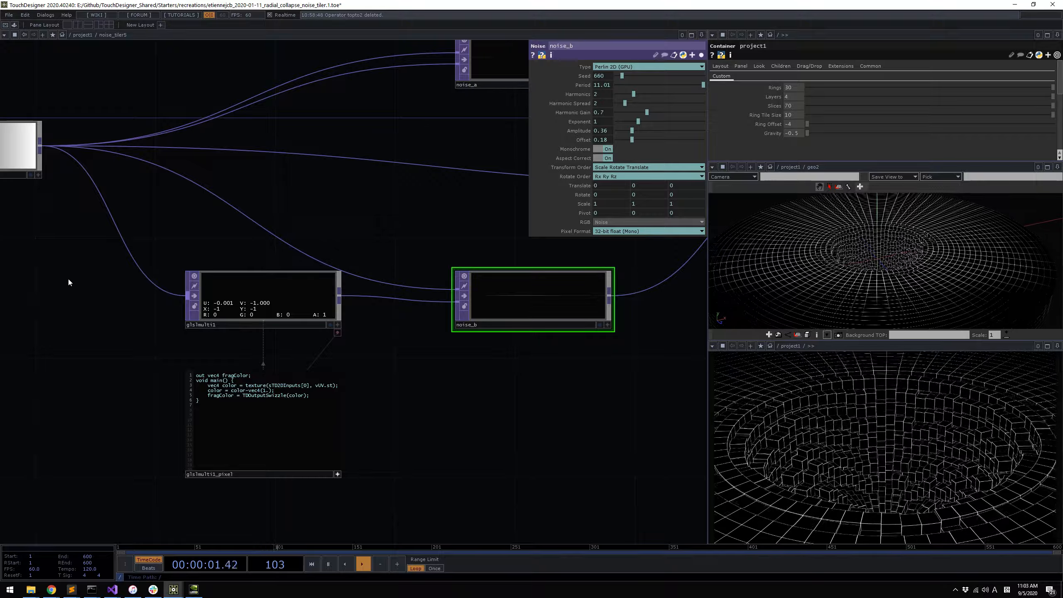
Examine the glslmulti1_pixel shader code that offsets the coordinates feeding noise_b
{"action": "scroll", "coordinate": [192, 411], "scroll_direction": "up", "scroll_amount": 3}
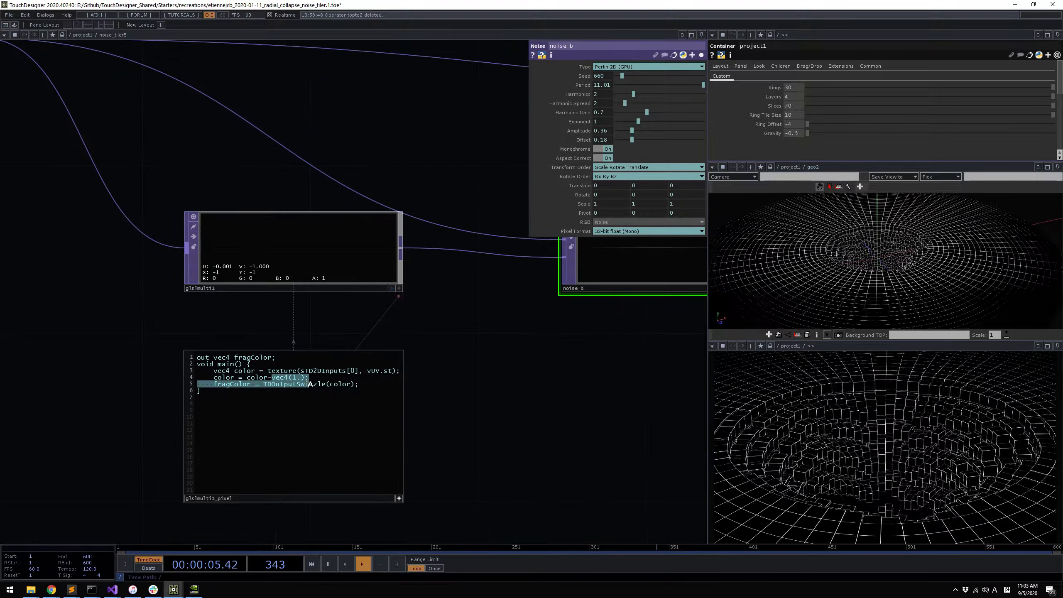
{"action": "left_click_drag", "start_coordinate": [346, 328], "coordinate": [210, 311]}
{"action": "scroll", "coordinate": [226, 317], "scroll_direction": "down", "scroll_amount": 8}
{"action": "left_click_drag", "start_coordinate": [394, 347], "coordinate": [366, 406]}
Select matte1 and trace how noise_a and noise_b are combined in it
{"action": "left_click", "coordinate": [514, 295]}
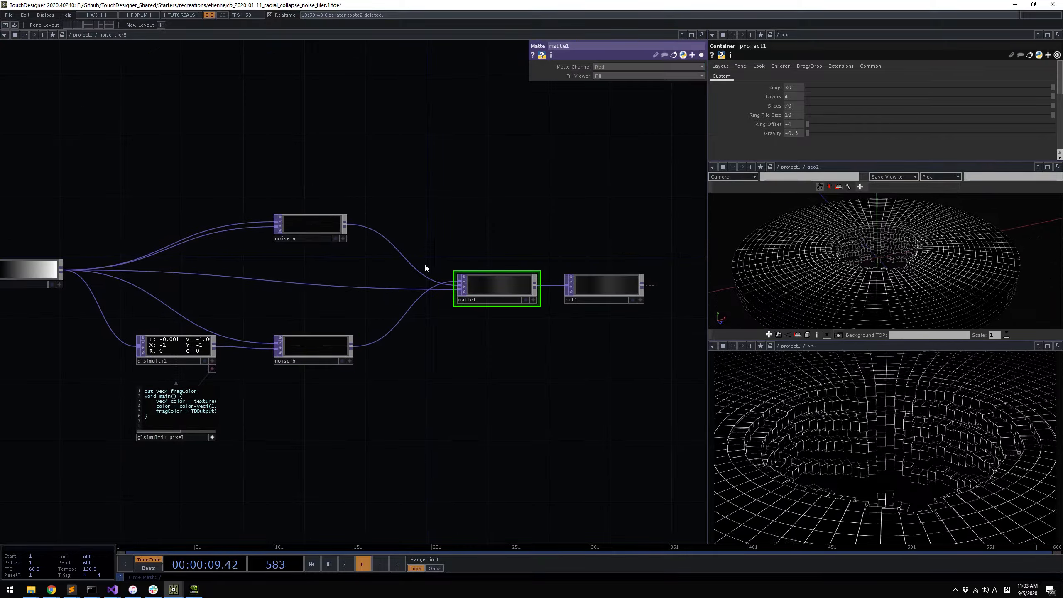
{"action": "left_click_drag", "start_coordinate": [529, 372], "coordinate": [566, 372]}
{"action": "scroll", "coordinate": [479, 302], "scroll_direction": "up", "scroll_amount": 3}
{"action": "left_click_drag", "start_coordinate": [428, 285], "coordinate": [526, 345]}
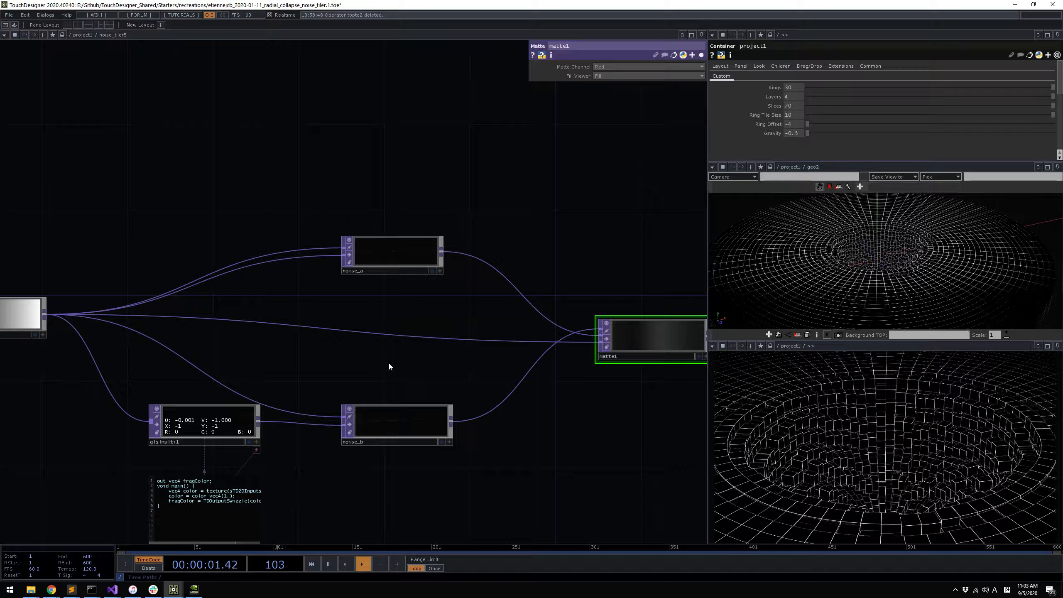
{"action": "left_click_drag", "start_coordinate": [427, 366], "coordinate": [564, 364]}
Select the in1 ramp and follow its connection to the matte1 result
{"action": "right_click_drag", "start_coordinate": [245, 225], "coordinate": [142, 346]}
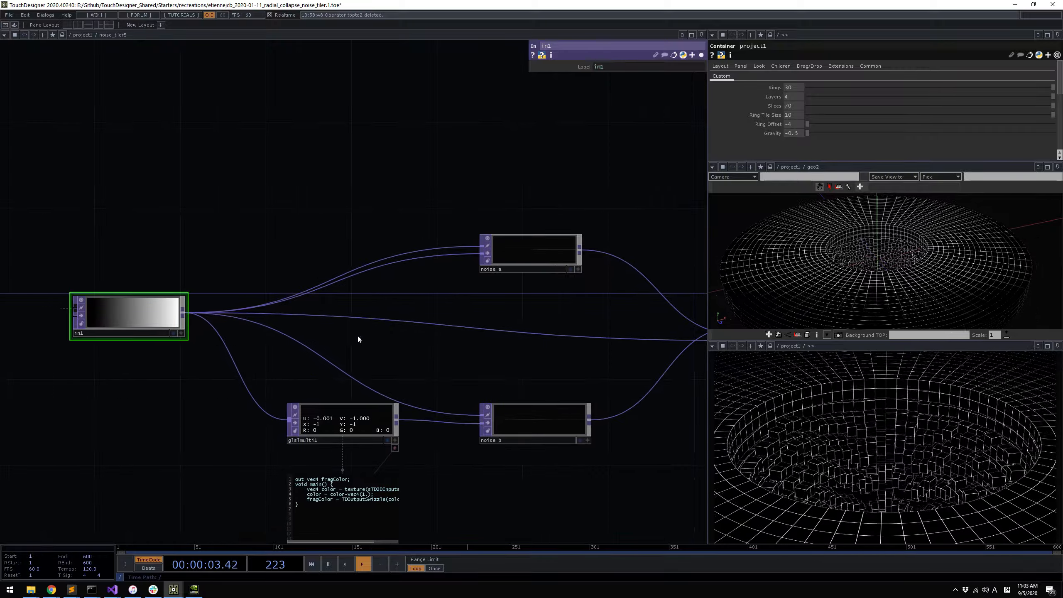
{"action": "left_click_drag", "start_coordinate": [670, 379], "coordinate": [415, 339]}
{"action": "scroll", "coordinate": [548, 298], "scroll_direction": "up", "scroll_amount": 6}
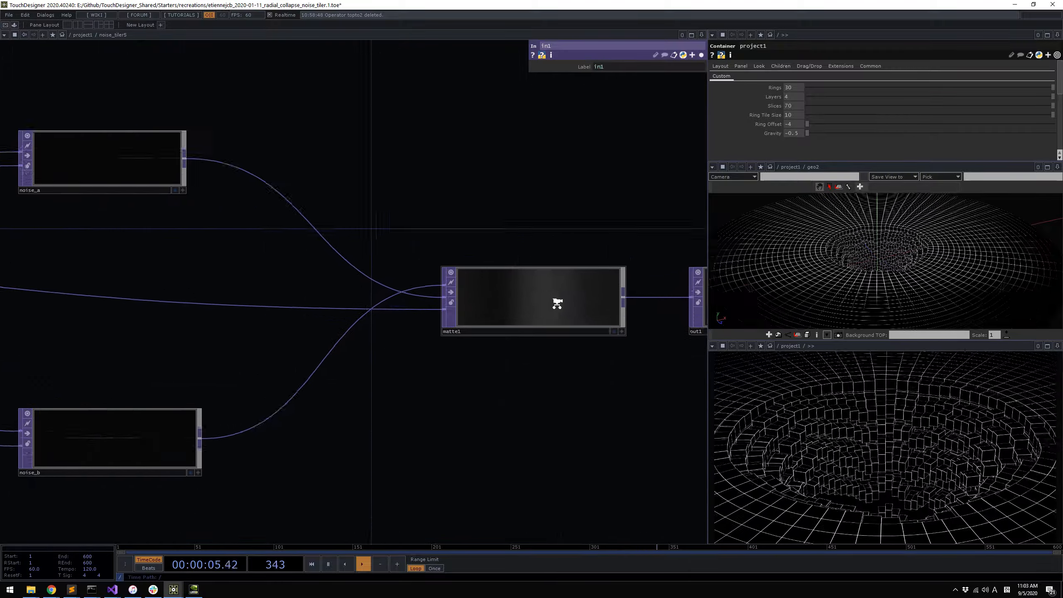
Leave noise_tiler5 for the project1 network and select noise_tiler_2D
{"action": "scroll", "coordinate": [513, 280], "scroll_direction": "down", "scroll_amount": 3}
{"action": "scroll", "coordinate": [570, 312], "scroll_direction": "down", "scroll_amount": 6}
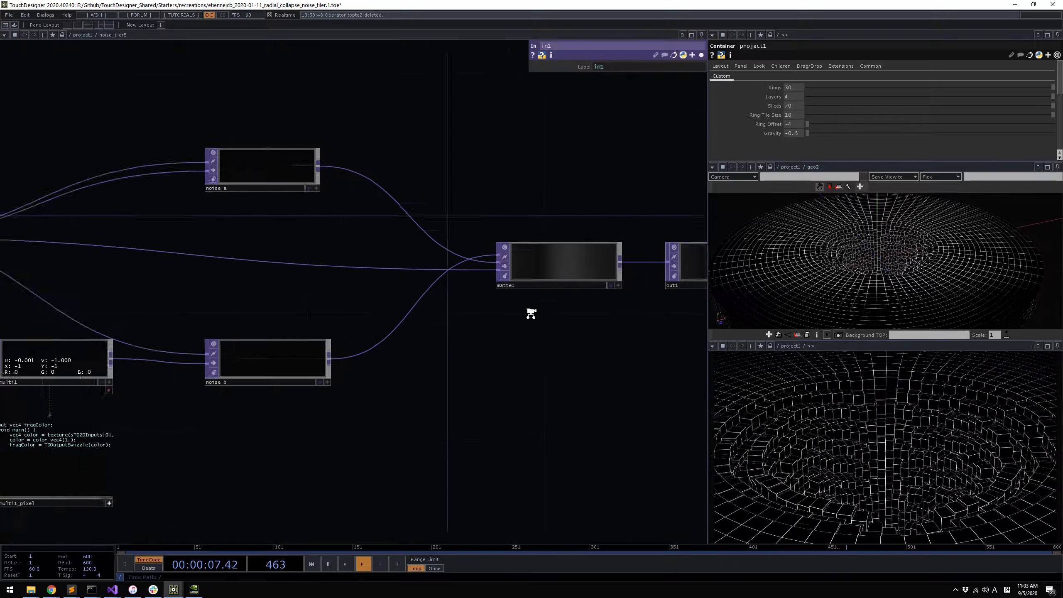
{"action": "scroll", "coordinate": [441, 272], "scroll_direction": "up", "scroll_amount": 3}
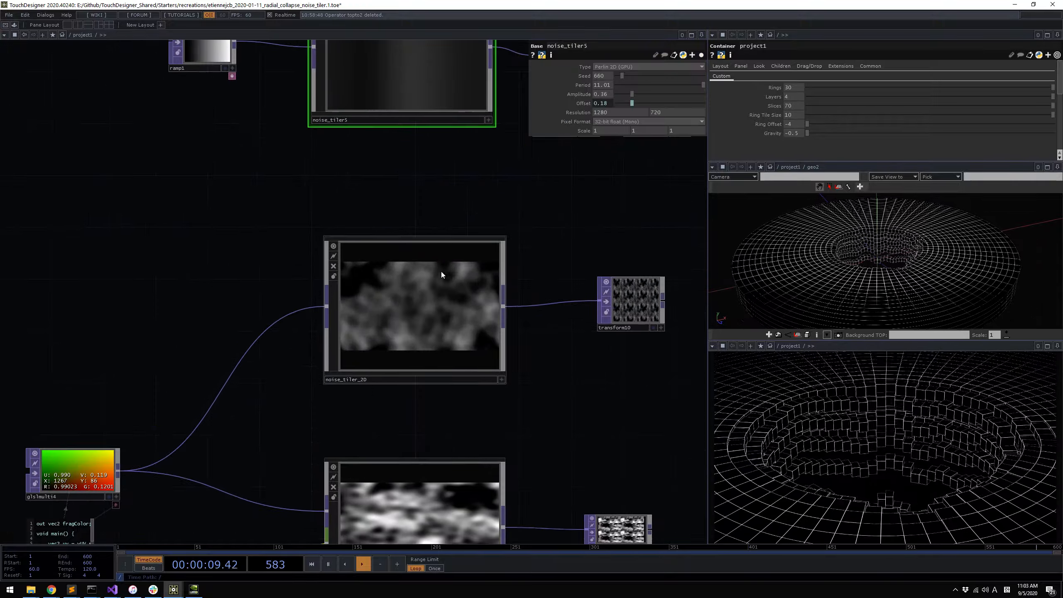
{"action": "left_click", "coordinate": [440, 334]}
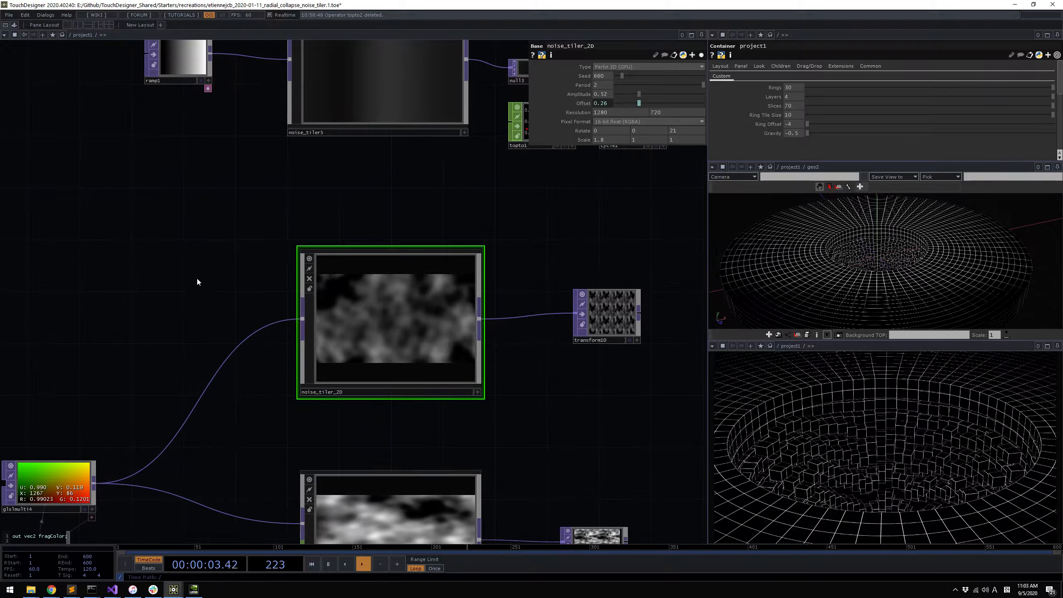
Select ramp1 and compare it with the glslmulti4 UV map feeding noise_tiler_2D
{"action": "left_click_drag", "start_coordinate": [194, 247], "coordinate": [268, 292]}
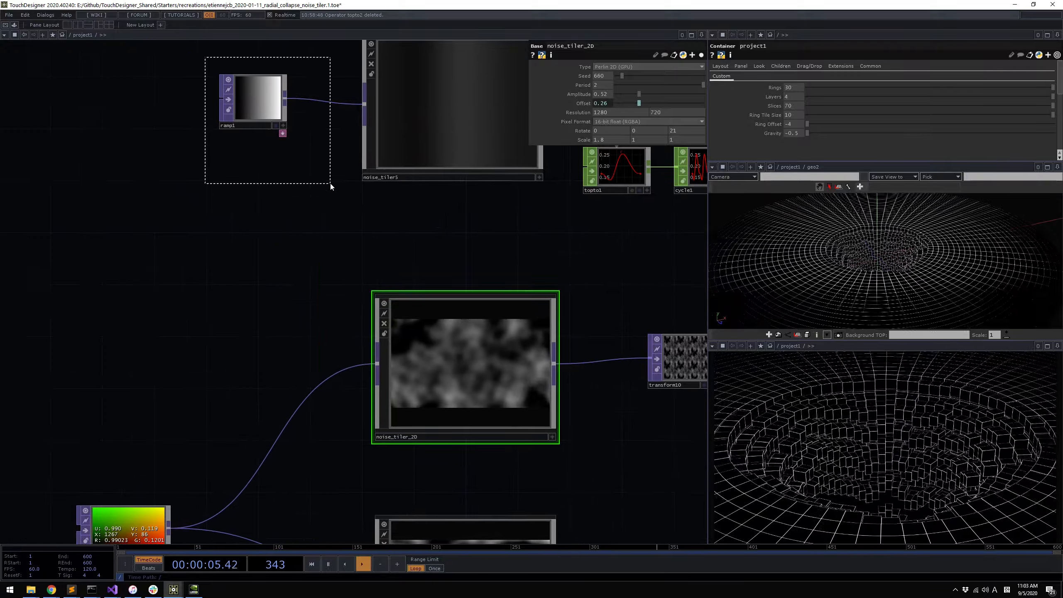
{"action": "right_click_drag", "start_coordinate": [330, 183], "coordinate": [330, 184]}
{"action": "left_click_drag", "start_coordinate": [299, 225], "coordinate": [311, 199]}
{"action": "left_click_drag", "start_coordinate": [173, 404], "coordinate": [180, 357]}
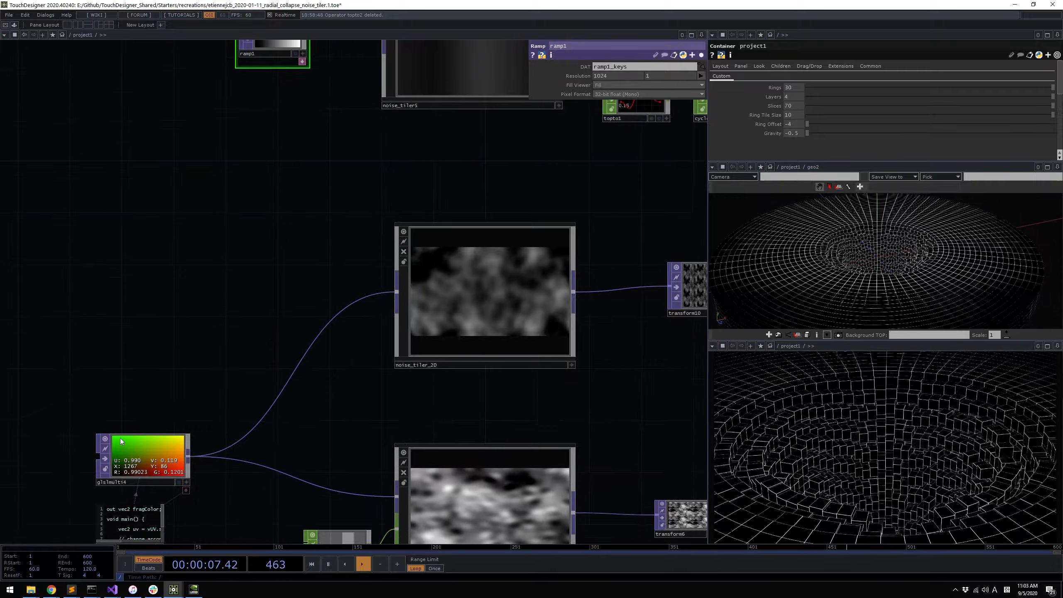
{"action": "middle_click", "coordinate": [120, 442]}
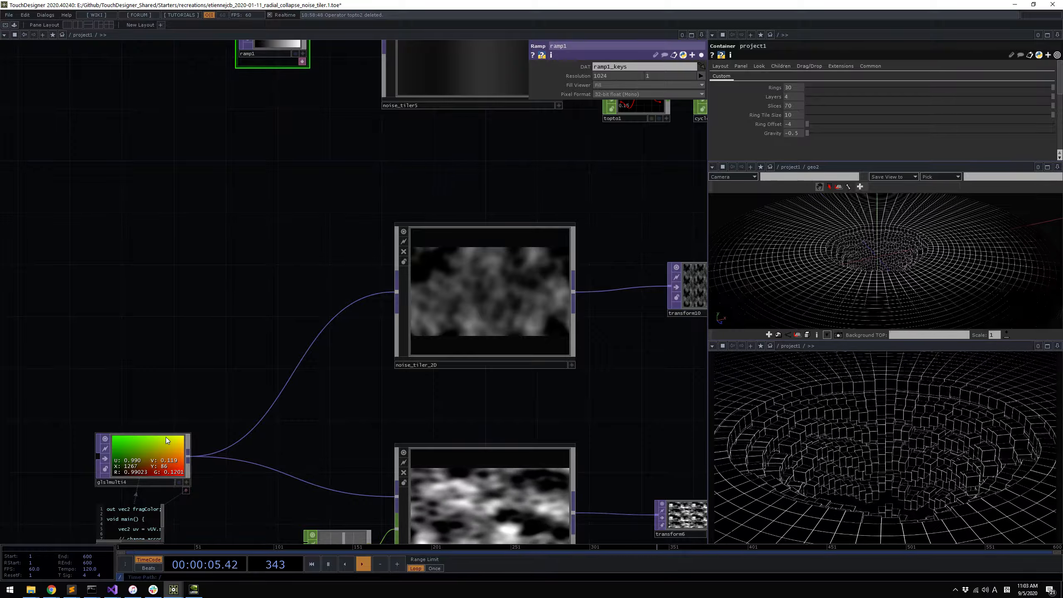
{"action": "left_click_drag", "start_coordinate": [346, 424], "coordinate": [261, 449]}
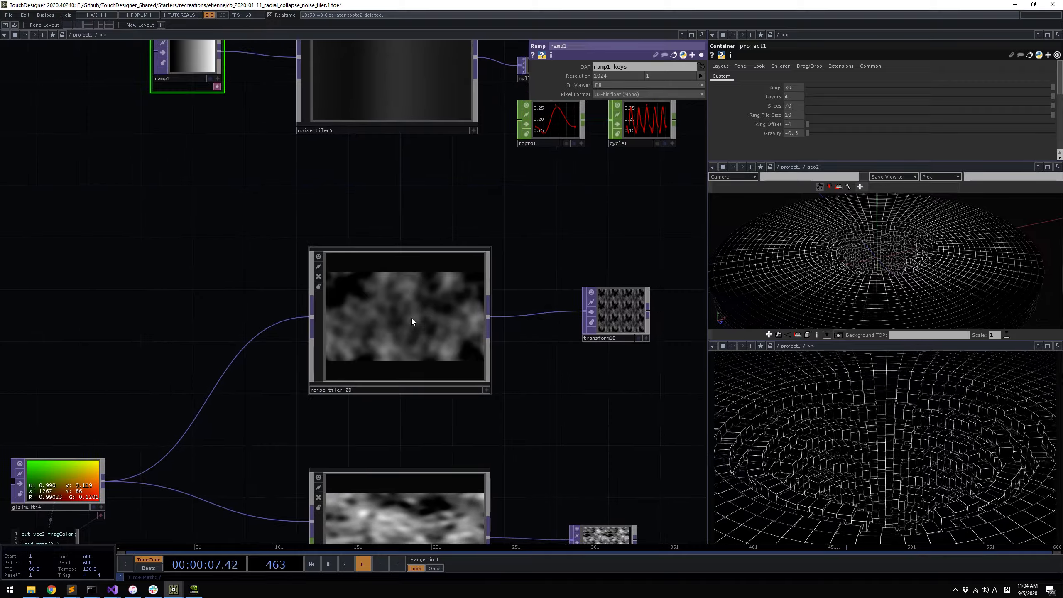
Set the X scale of noise_tiler_2D to 1
{"action": "left_click", "coordinate": [418, 316]}
{"action": "scroll", "coordinate": [427, 315], "scroll_direction": "up", "scroll_amount": 2}
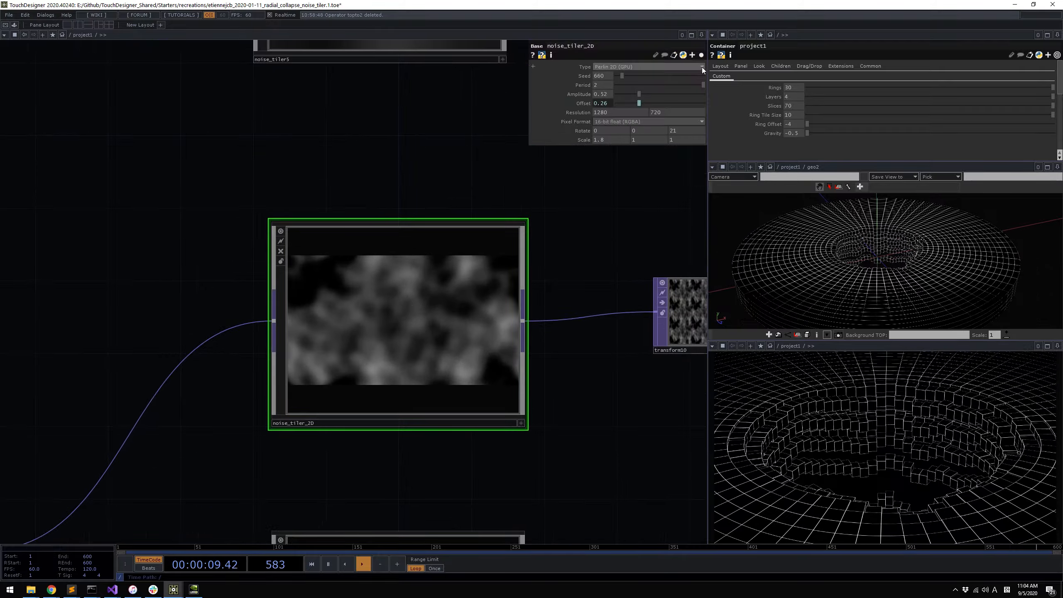
{"action": "key", "text": "BackSpace"}
{"action": "key", "text": "BackSpace"}
{"action": "key", "text": "Return"}
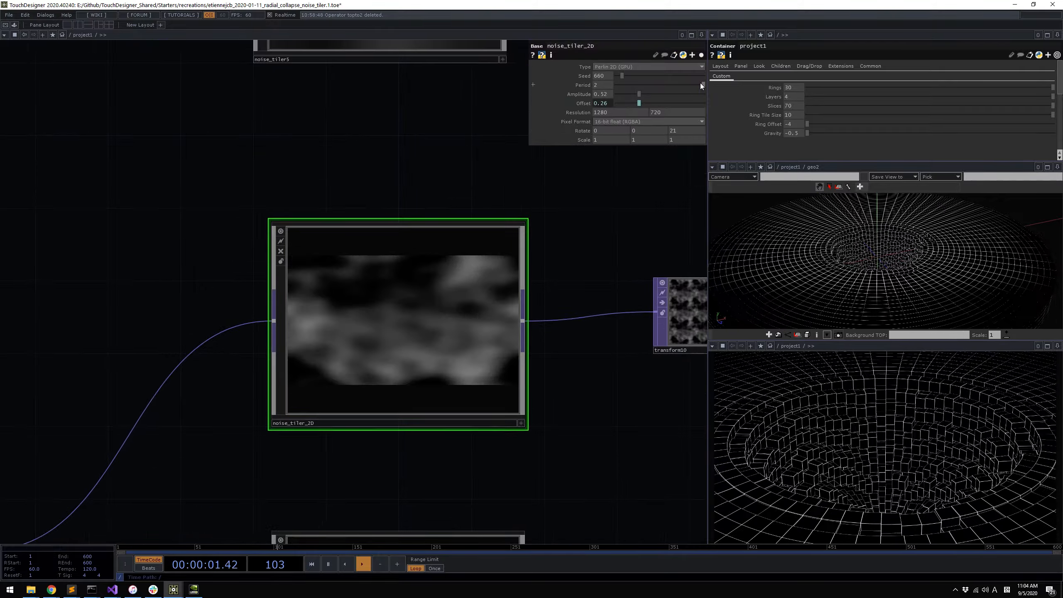
Show all parameters of noise_tiler_2D and set its period to 1
{"action": "left_click", "coordinate": [701, 55]}
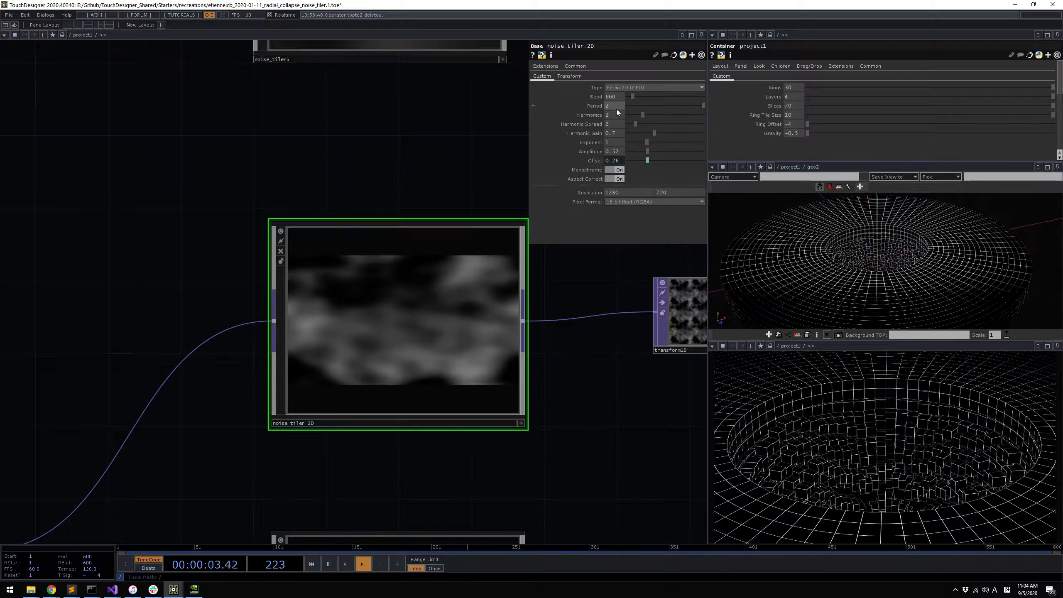
{"action": "mouse_move", "coordinate": [622, 109]}
{"action": "middle_mouse_down"}
{"action": "mouse_move", "coordinate": [594, 107]}
{"action": "mouse_move", "coordinate": [636, 107]}
{"action": "middle_mouse_up"}
{"action": "middle_click_drag", "start_coordinate": [362, 199], "coordinate": [127, 285]}
{"action": "left_click", "coordinate": [184, 361]}
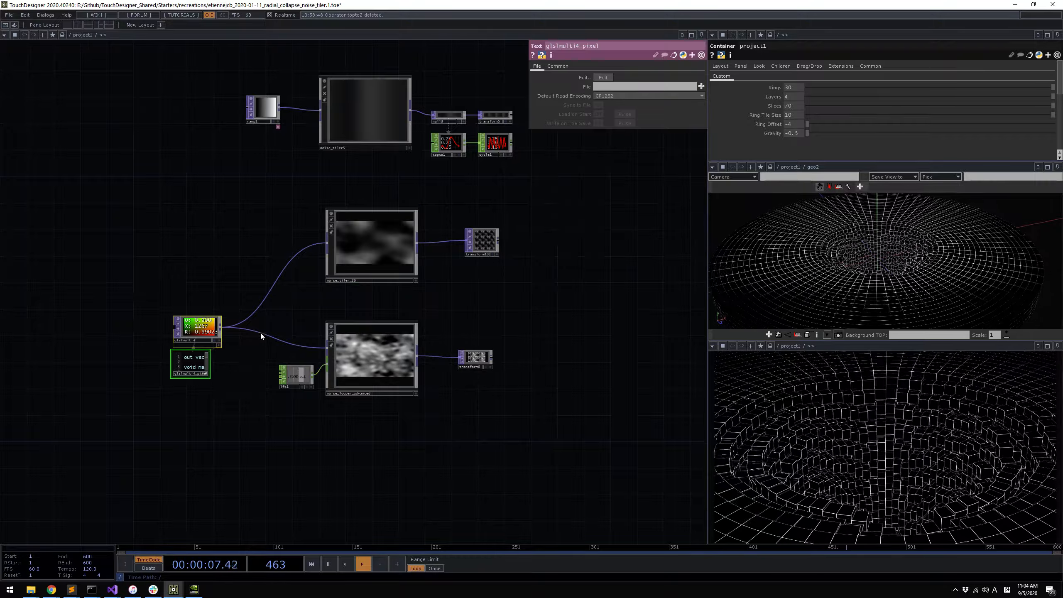
{"action": "scroll", "coordinate": [379, 240], "scroll_direction": "up", "scroll_amount": 5}
{"action": "left_click", "coordinate": [379, 240]}
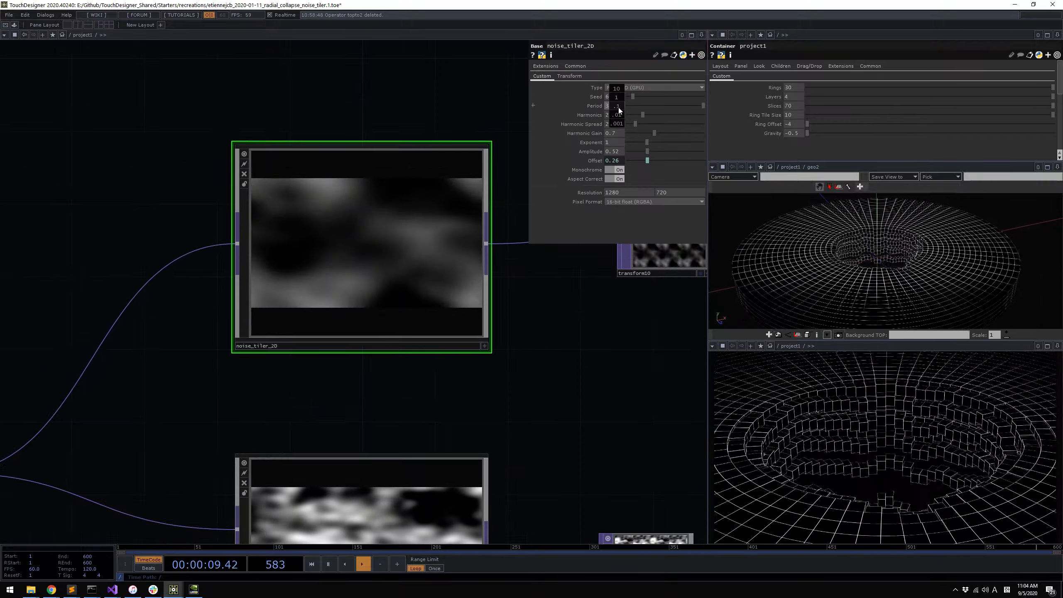
{"action": "middle_click_drag", "start_coordinate": [618, 107], "coordinate": [599, 94]}
Open transform10 in its own viewer window and place it clear of the noise_tiler_2D parameters
{"action": "left_click_drag", "start_coordinate": [450, 367], "coordinate": [243, 417]}
{"action": "right_click", "coordinate": [468, 295]}
{"action": "left_click", "coordinate": [487, 298]}
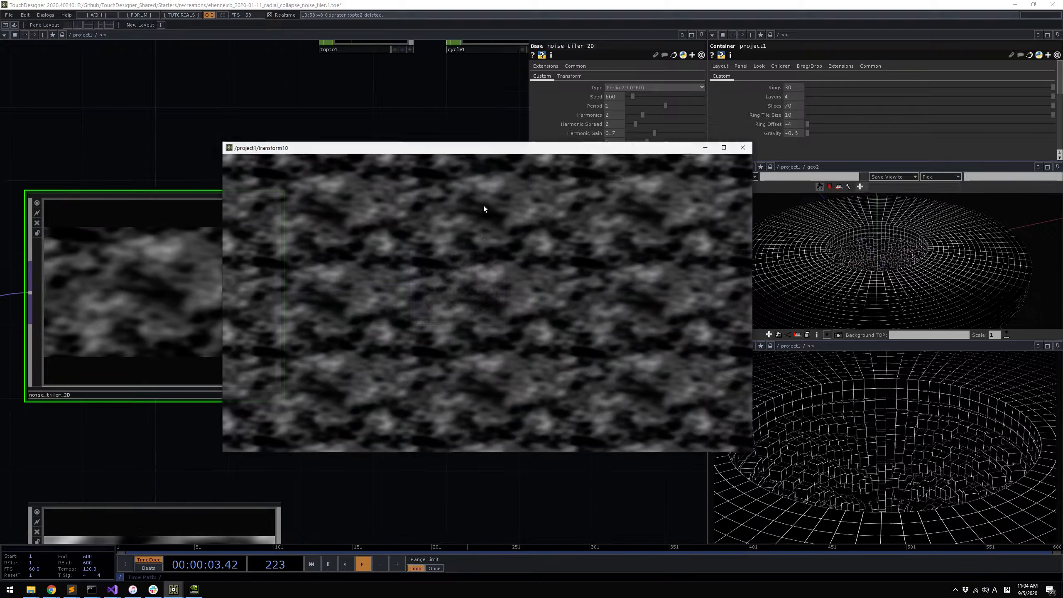
{"action": "left_click_drag", "start_coordinate": [507, 149], "coordinate": [612, 254]}
{"action": "left_click_drag", "start_coordinate": [414, 157], "coordinate": [535, 75]}
{"action": "left_click_drag", "start_coordinate": [470, 169], "coordinate": [422, 159]}
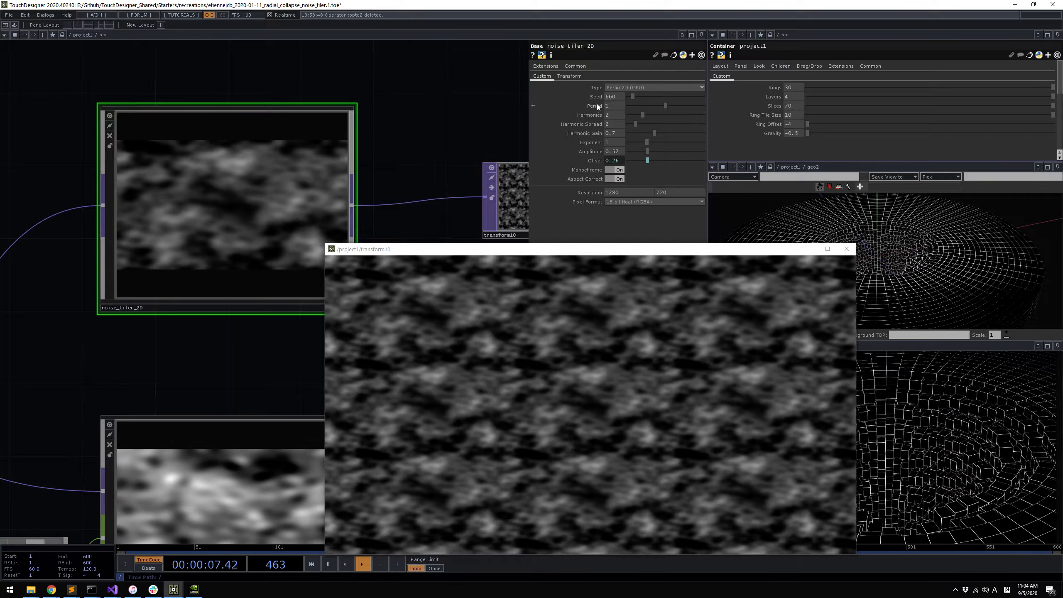
Set the noise_tiler_2D period to 1.3 while watching the tiled result, and close the transform10 viewer window
{"action": "mouse_move", "coordinate": [617, 107]}
{"action": "middle_mouse_down"}
{"action": "mouse_move", "coordinate": [594, 107]}
{"action": "mouse_move", "coordinate": [671, 107]}
{"action": "mouse_move", "coordinate": [617, 106]}
{"action": "middle_mouse_up"}
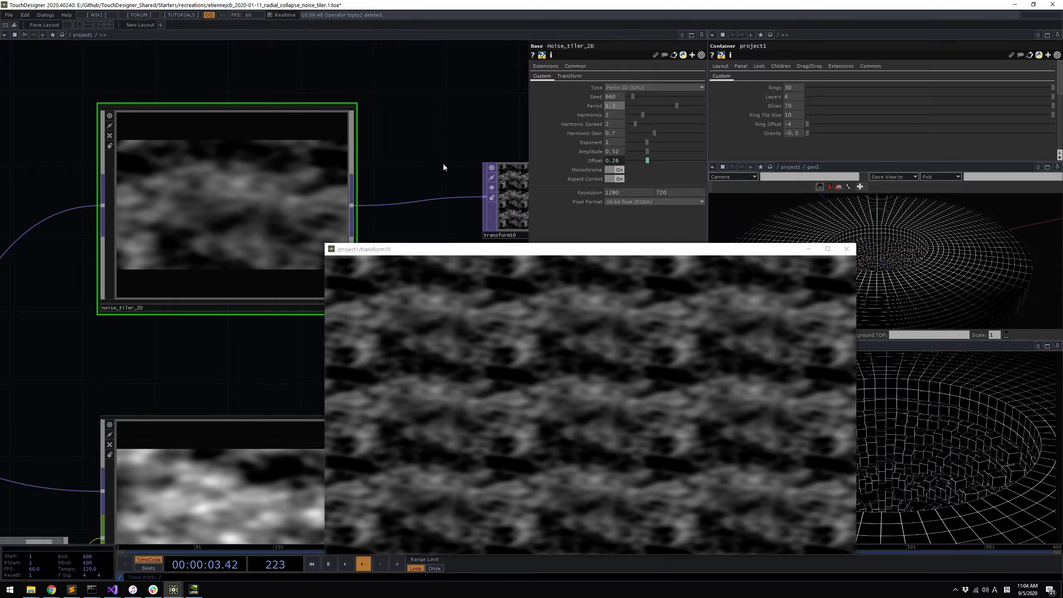
{"action": "left_click_drag", "start_coordinate": [442, 162], "coordinate": [501, 160]}
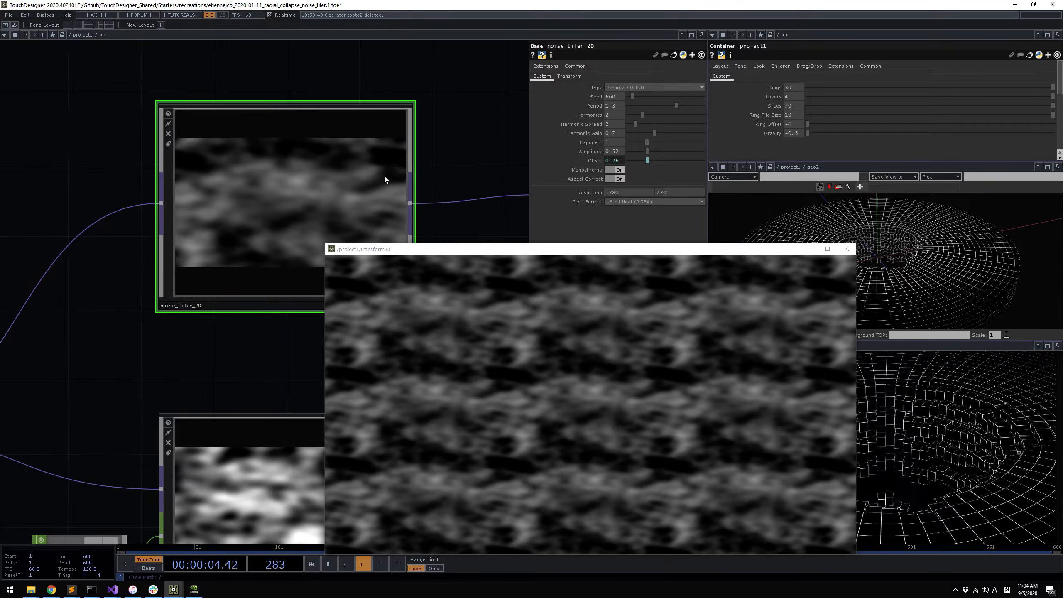
{"action": "left_click", "coordinate": [846, 248]}
{"action": "left_click_drag", "start_coordinate": [481, 305], "coordinate": [488, 318]}
{"action": "scroll", "coordinate": [488, 319], "scroll_direction": "down", "scroll_amount": 3}
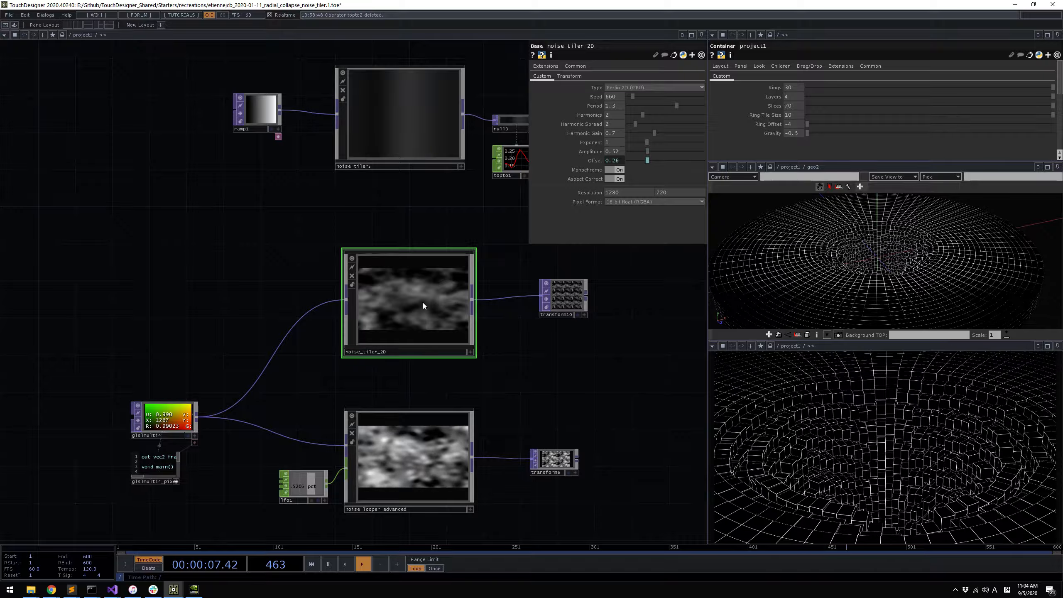
Go back inside noise_tiler5 and select its noise_a and noise_b operators, followed by in1
{"action": "scroll", "coordinate": [423, 304], "scroll_direction": "up", "scroll_amount": 3}
{"action": "key", "text": "u"}
{"action": "left_click", "coordinate": [398, 138]}
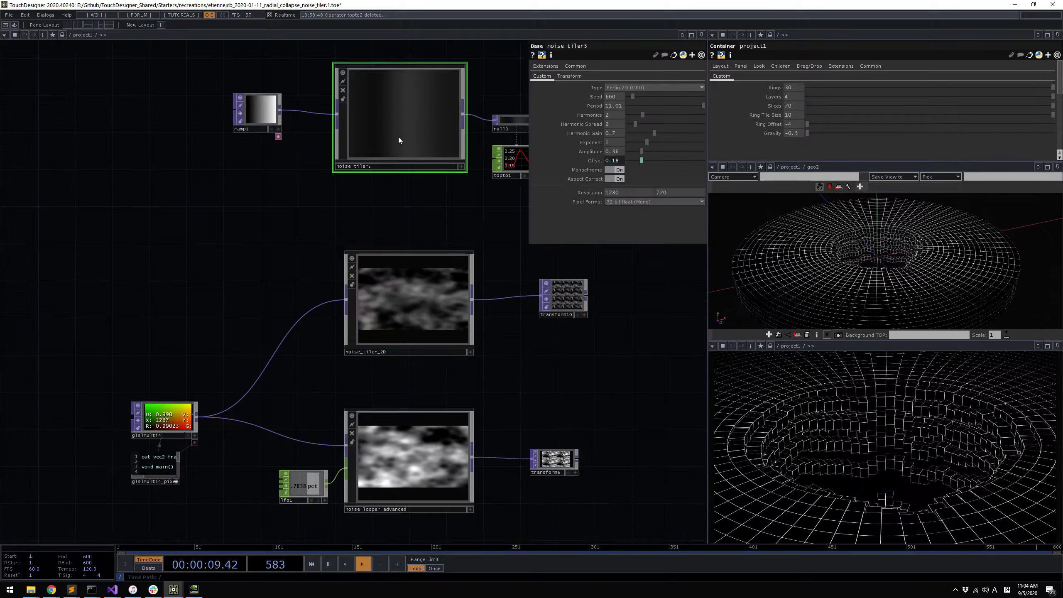
{"action": "key", "text": "i"}
{"action": "left_click_drag", "start_coordinate": [434, 354], "coordinate": [497, 370]}
{"action": "scroll", "coordinate": [343, 289], "scroll_direction": "up", "scroll_amount": 2}
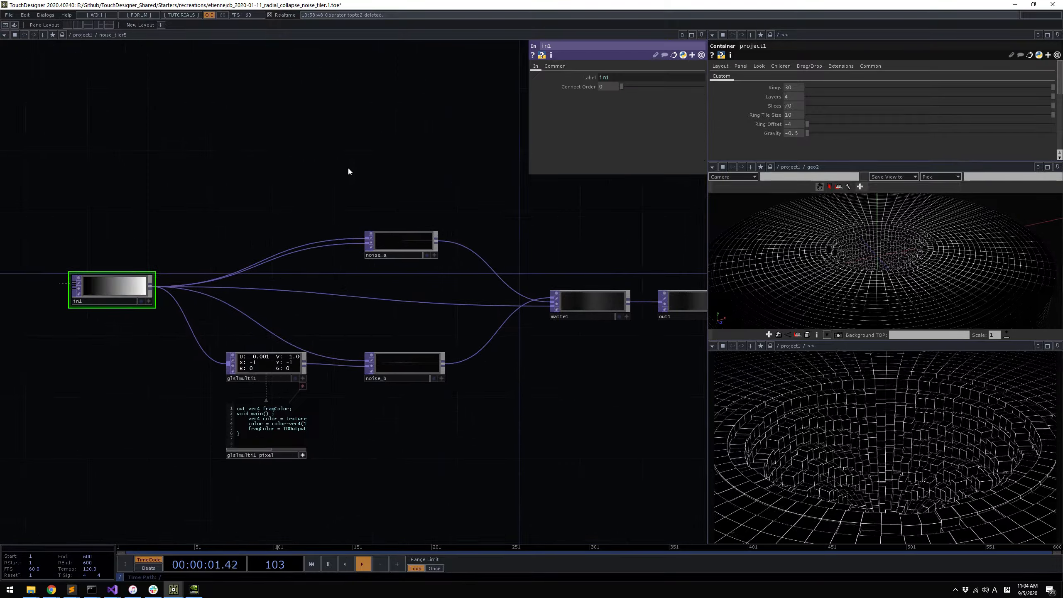
{"action": "right_click_drag", "start_coordinate": [343, 166], "coordinate": [473, 400]}
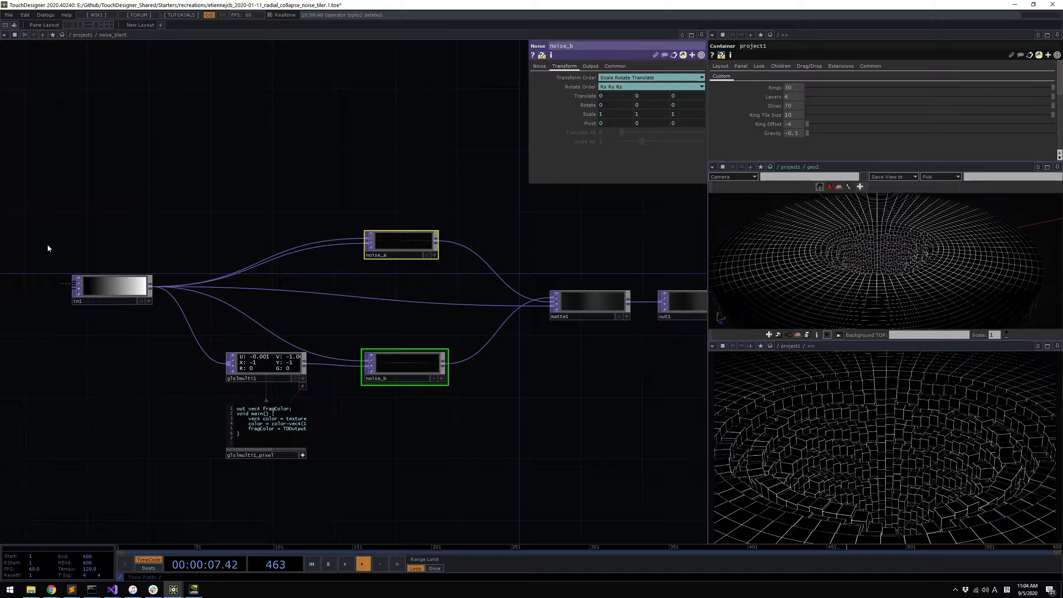
{"action": "right_click_drag", "start_coordinate": [47, 242], "coordinate": [170, 338]}
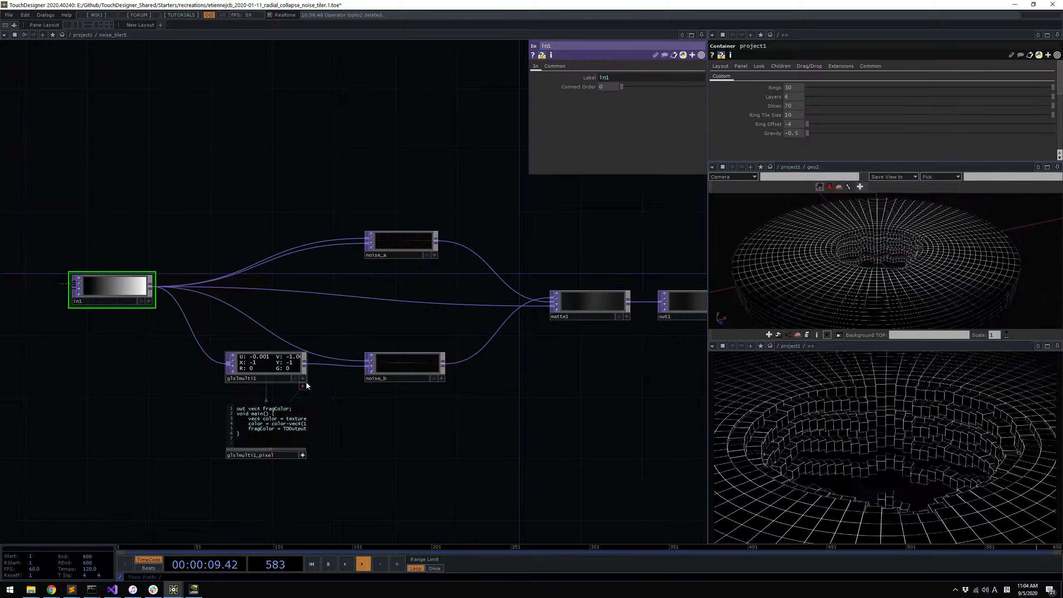
Go inside noise_tiler_2D and select its four noise operators to inspect how the 2D version is wired
{"action": "key", "text": "u"}
{"action": "key", "text": "i"}
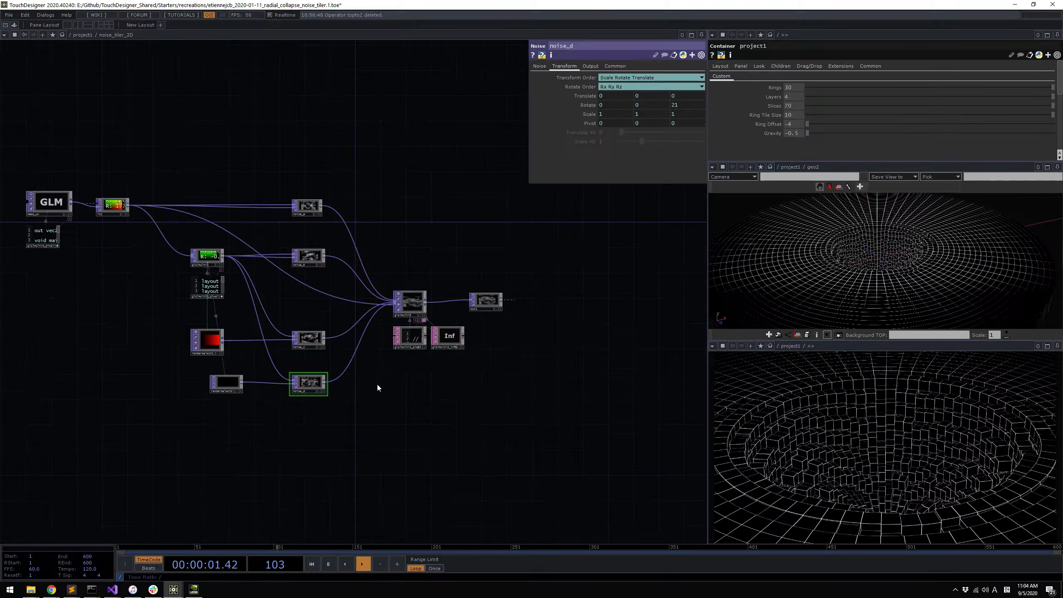
{"action": "middle_click_drag", "start_coordinate": [254, 348], "coordinate": [267, 217]}
{"action": "right_click_drag", "start_coordinate": [276, 109], "coordinate": [372, 213]}
{"action": "left_click_drag", "start_coordinate": [260, 372], "coordinate": [407, 418]}
{"action": "scroll", "coordinate": [185, 165], "scroll_direction": "up", "scroll_amount": 4}
{"action": "scroll", "coordinate": [252, 263], "scroll_direction": "down", "scroll_amount": 2}
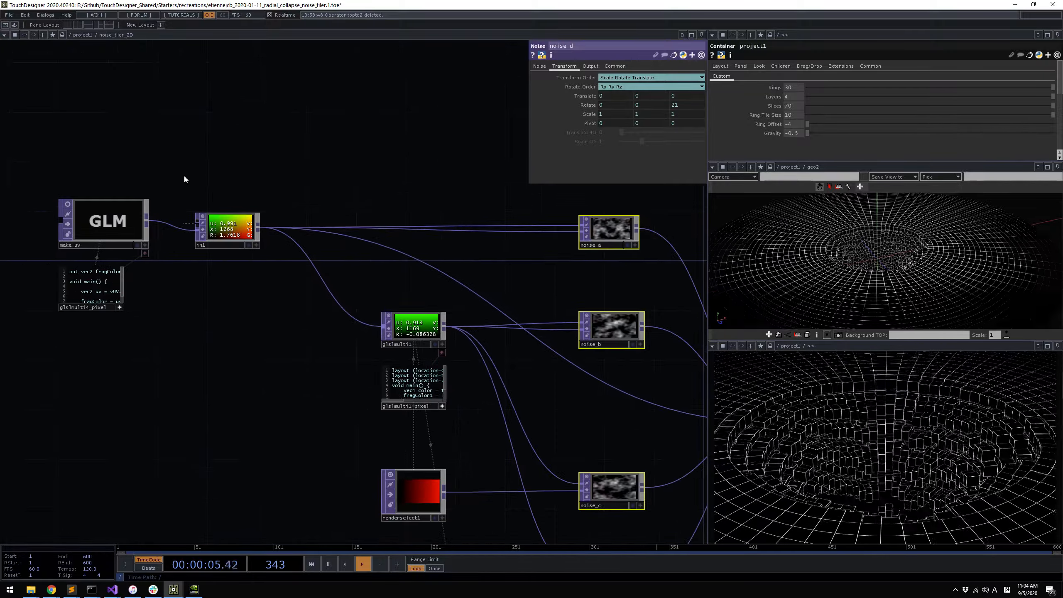
Select in1, noise_a and in1 again inside noise_tiler_2D to trace how the UV input feeds the noise operators
{"action": "right_click_drag", "start_coordinate": [184, 175], "coordinate": [265, 263]}
{"action": "left_click_drag", "start_coordinate": [519, 260], "coordinate": [473, 276]}
{"action": "scroll", "coordinate": [536, 248], "scroll_direction": "up", "scroll_amount": 2}
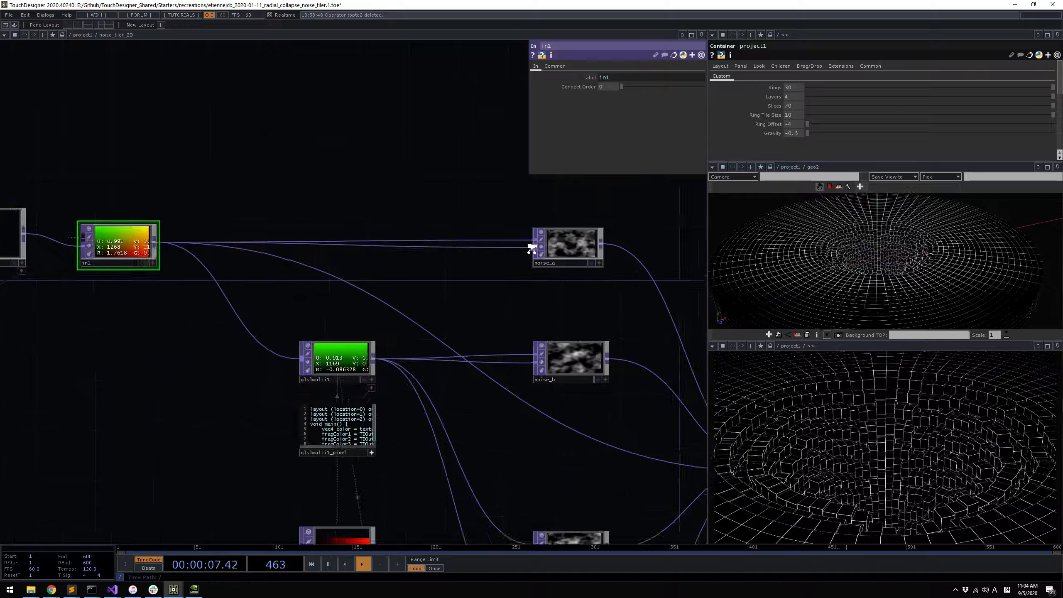
{"action": "right_click_drag", "start_coordinate": [479, 189], "coordinate": [541, 316]}
{"action": "left_click_drag", "start_coordinate": [541, 316], "coordinate": [475, 213]}
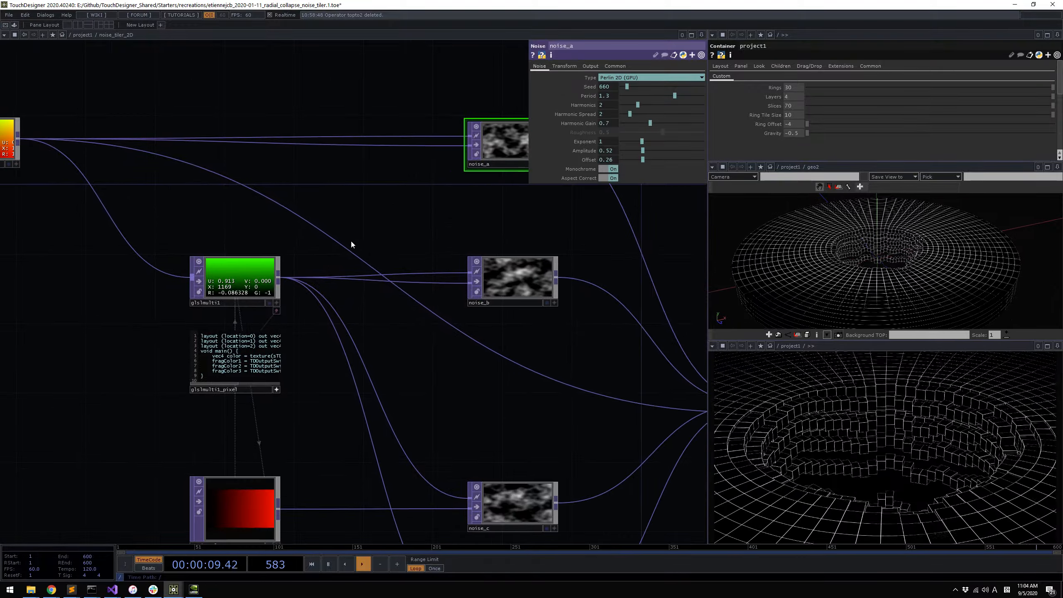
{"action": "scroll", "coordinate": [201, 206], "scroll_direction": "down", "scroll_amount": 2}
{"action": "left_click_drag", "start_coordinate": [421, 358], "coordinate": [478, 259]}
{"action": "right_click_drag", "start_coordinate": [66, 56], "coordinate": [176, 128]}
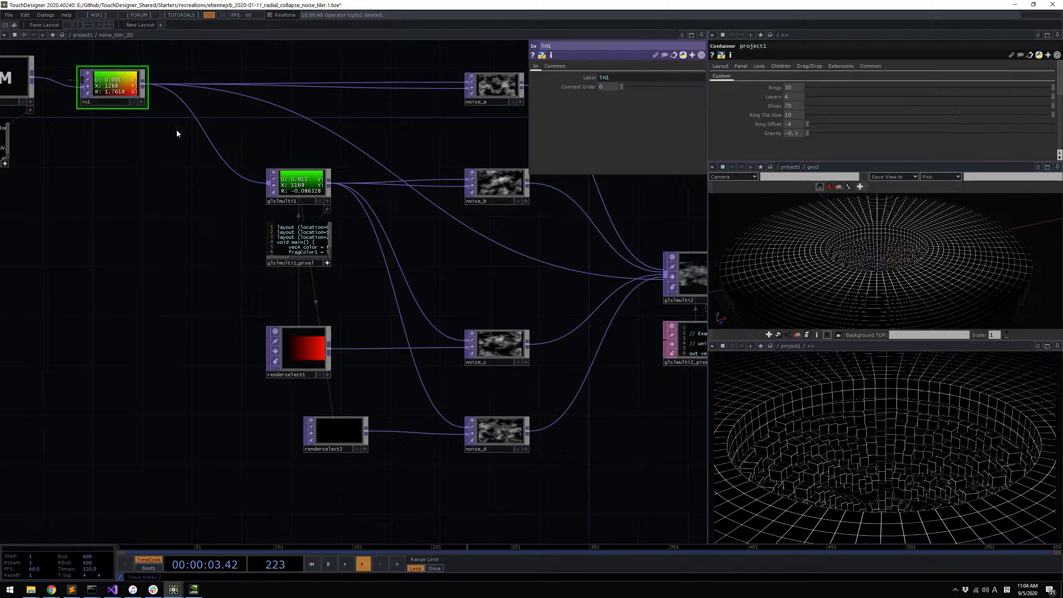
Examine the glslmulti1_pixel shader code that produces the three offset copies of the UV input
{"action": "scroll", "coordinate": [251, 226], "scroll_direction": "up", "scroll_amount": 2}
{"action": "scroll", "coordinate": [251, 227], "scroll_direction": "up", "scroll_amount": 4}
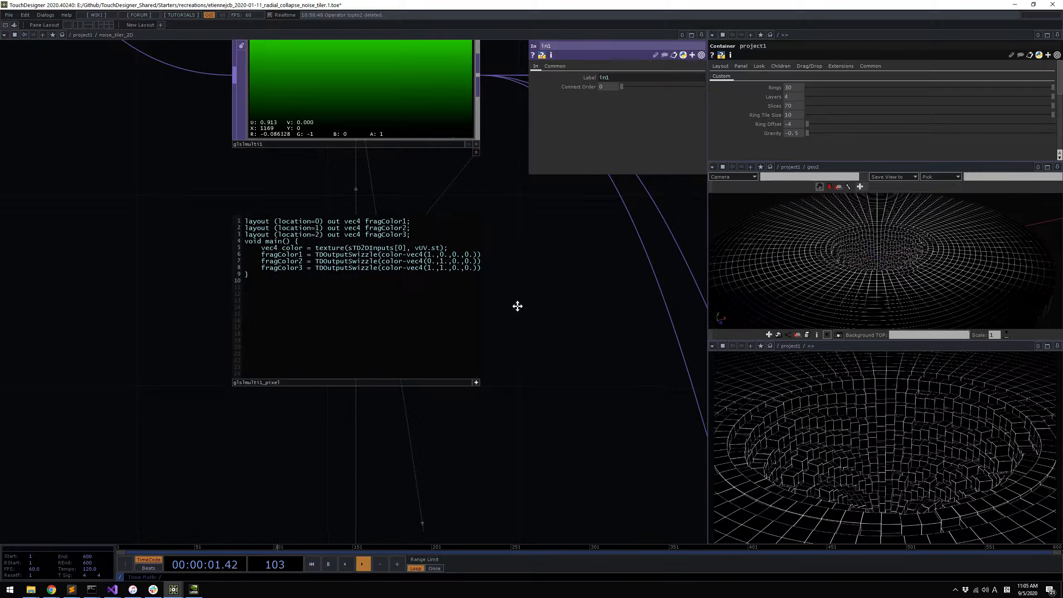
{"action": "scroll", "coordinate": [517, 304], "scroll_direction": "down", "scroll_amount": 5}
{"action": "scroll", "coordinate": [307, 176], "scroll_direction": "up", "scroll_amount": 5}
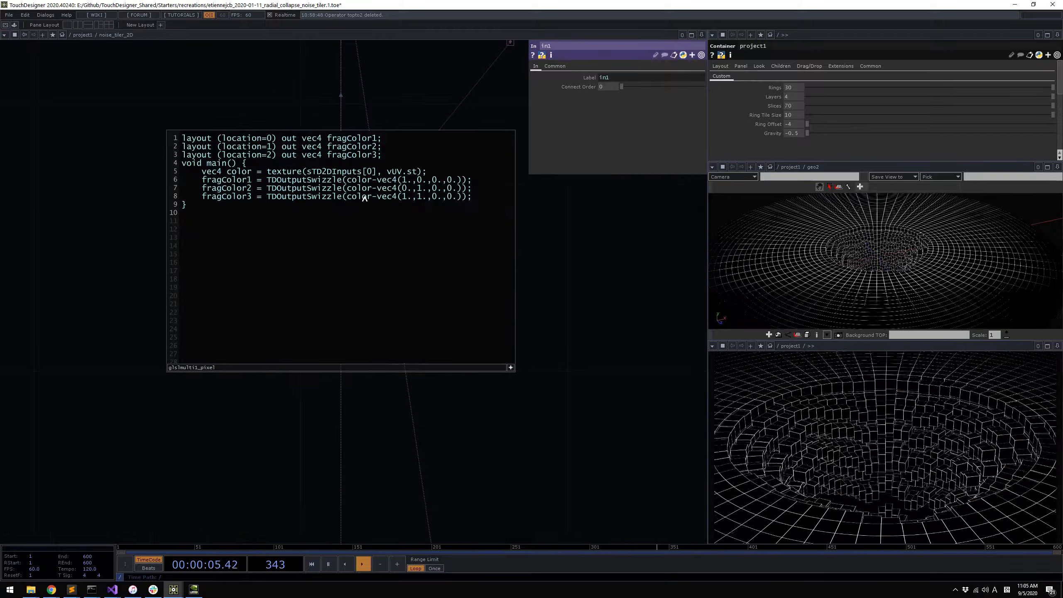
{"action": "scroll", "coordinate": [339, 209], "scroll_direction": "down", "scroll_amount": 5}
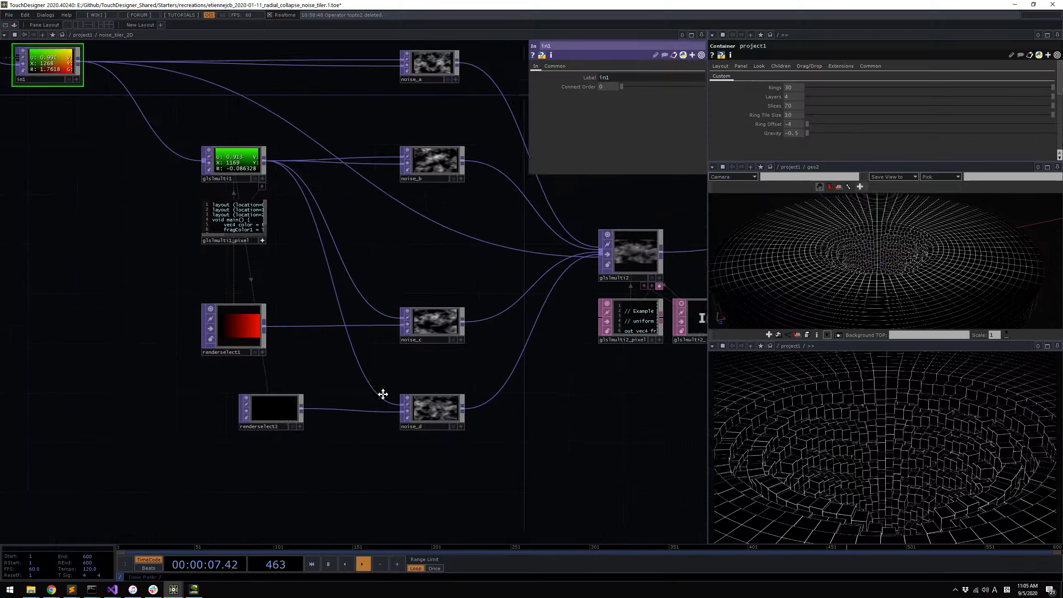
Show only the non-default parameters of noise_b, and select noise_c and noise_d to compare their settings
{"action": "left_click_drag", "start_coordinate": [383, 394], "coordinate": [303, 420]}
{"action": "left_click", "coordinate": [343, 190]}
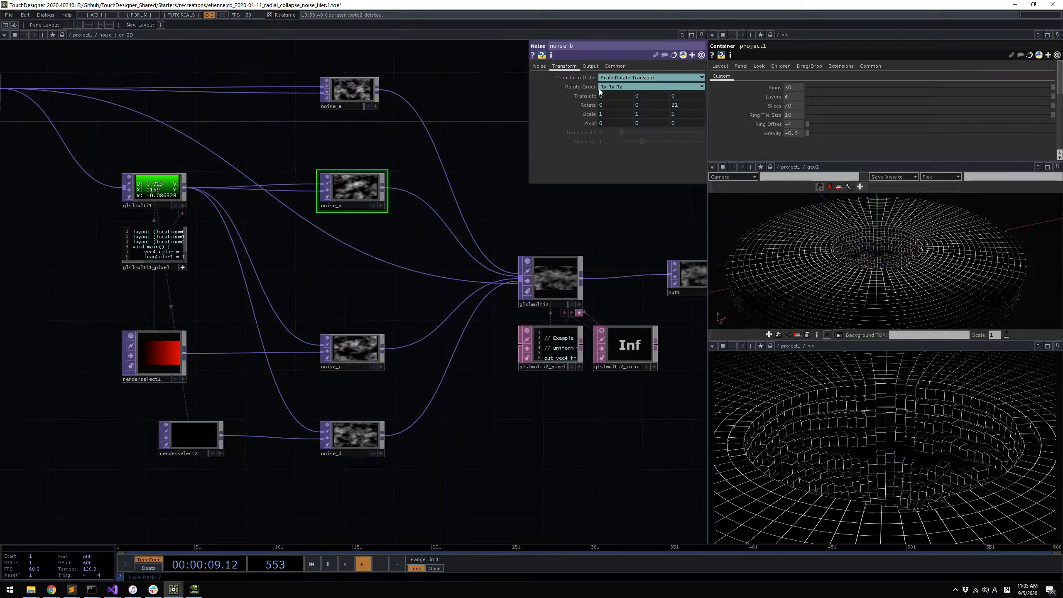
{"action": "left_click", "coordinate": [700, 55]}
{"action": "left_click", "coordinate": [357, 189]}
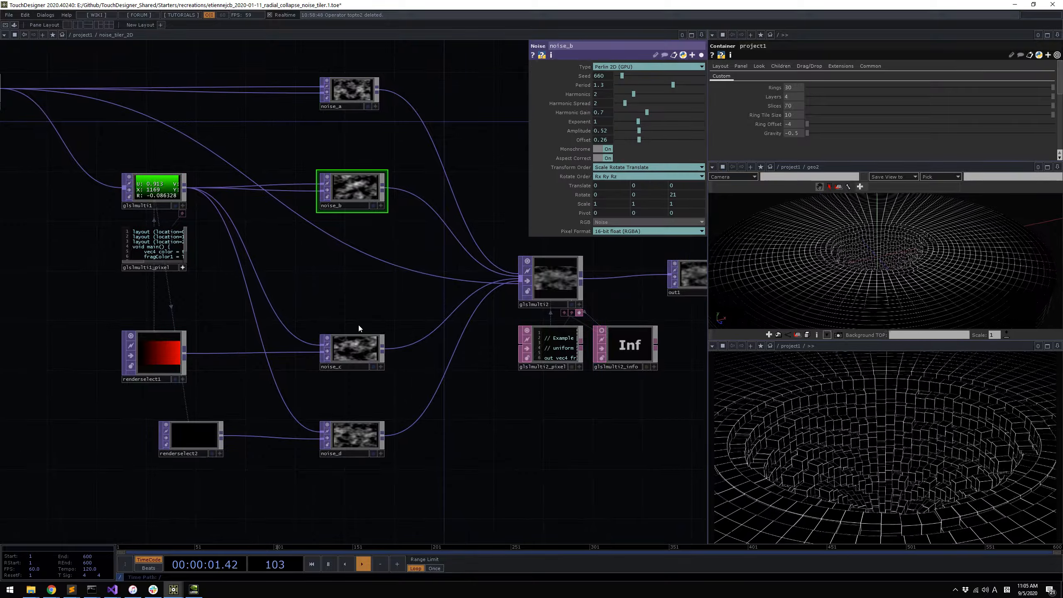
{"action": "left_click", "coordinate": [355, 349]}
{"action": "left_click", "coordinate": [355, 435]}
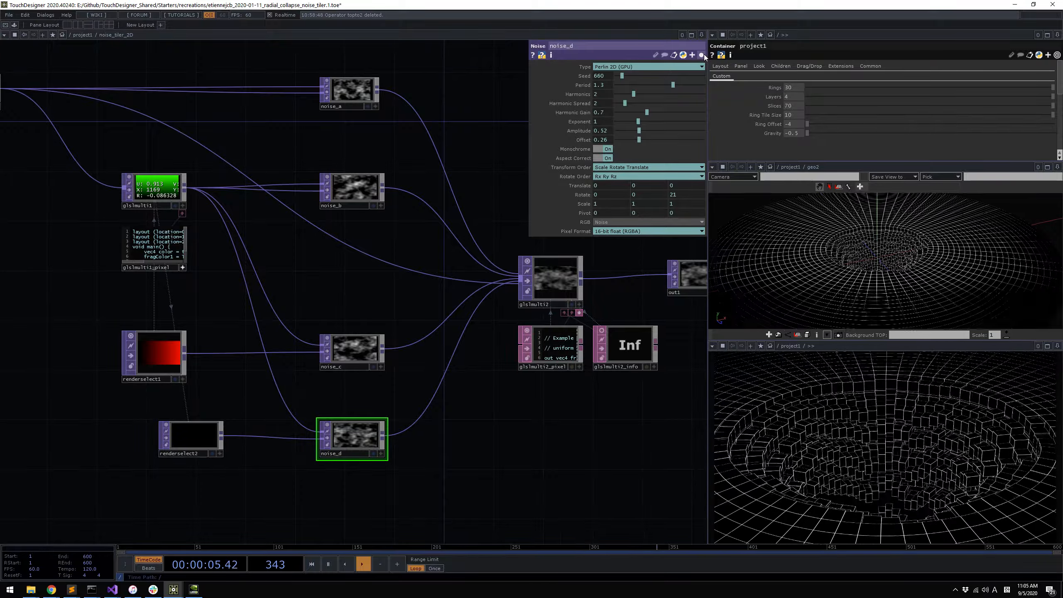
Select glslmulti2 and inspect how the four noise operators feed into it
{"action": "left_click_drag", "start_coordinate": [558, 406], "coordinate": [445, 422]}
{"action": "scroll", "coordinate": [417, 326], "scroll_direction": "up", "scroll_amount": 1}
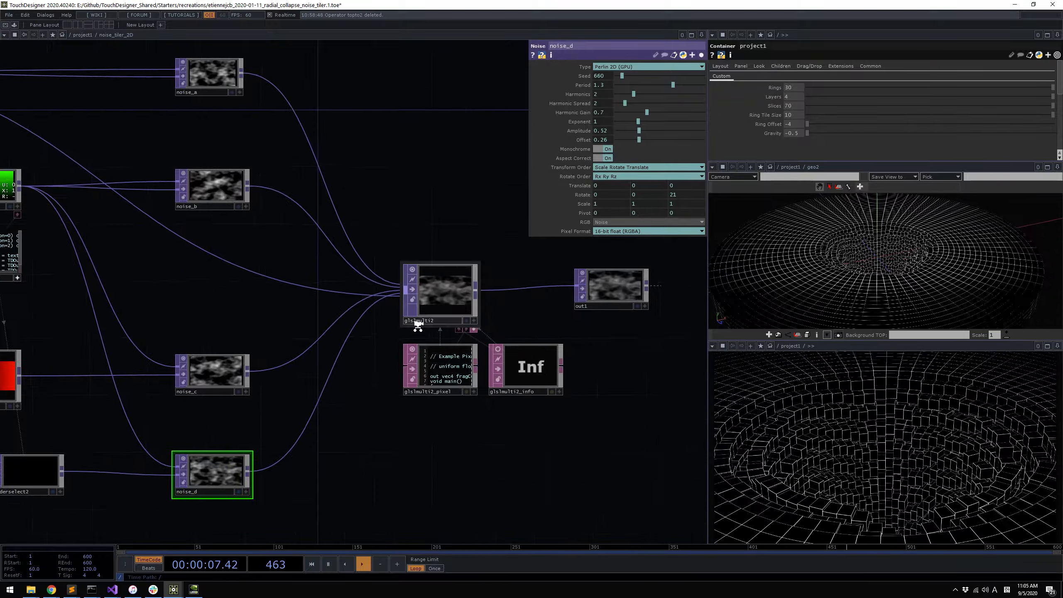
{"action": "scroll", "coordinate": [452, 284], "scroll_direction": "up", "scroll_amount": 1}
{"action": "left_click", "coordinate": [452, 284]}
{"action": "scroll", "coordinate": [440, 330], "scroll_direction": "up", "scroll_amount": 2}
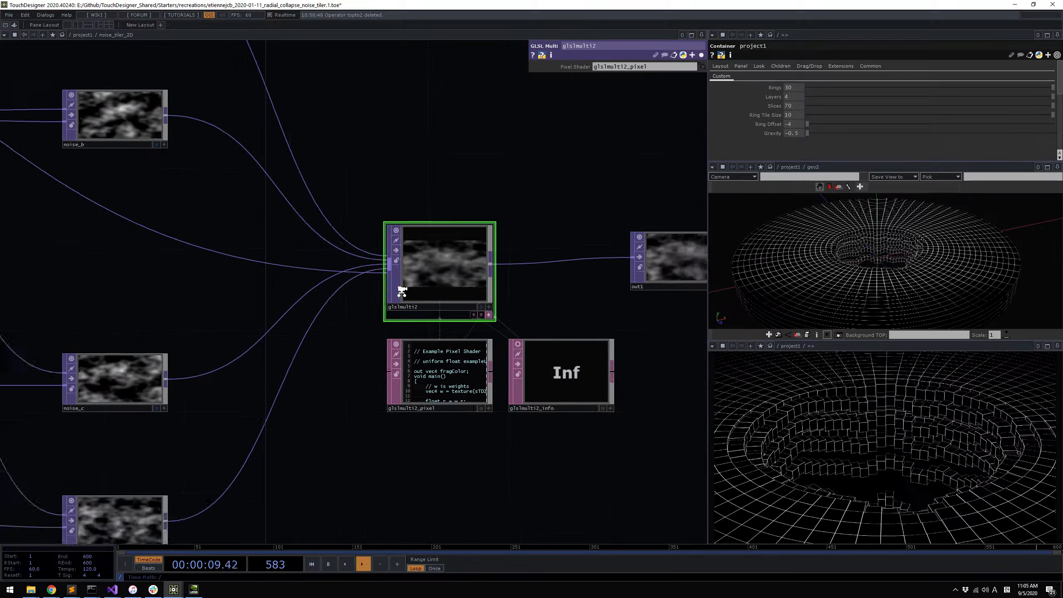
{"action": "scroll", "coordinate": [401, 291], "scroll_direction": "down", "scroll_amount": 3}
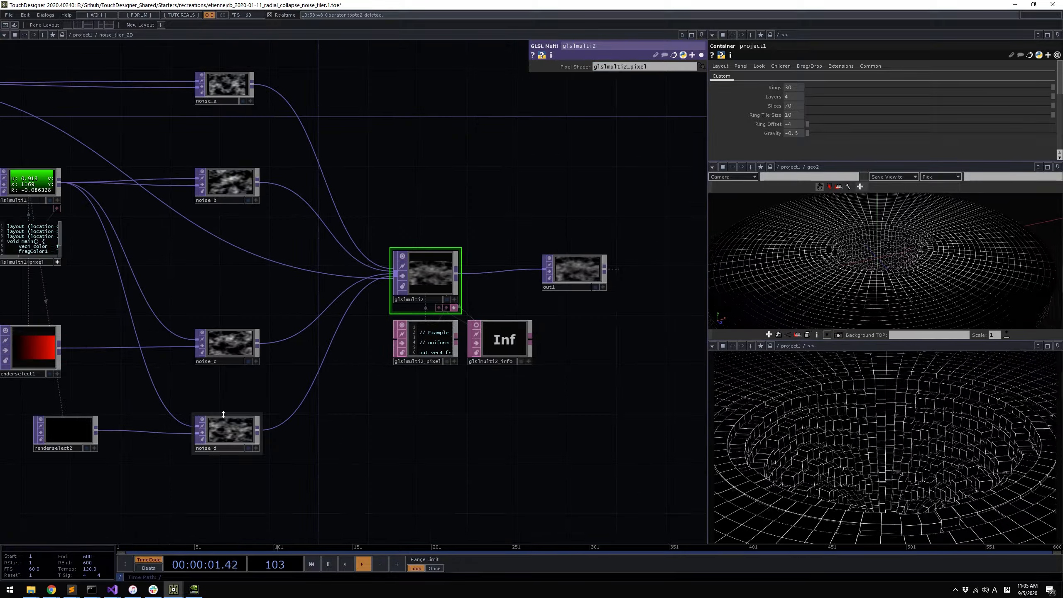
Select in1 and read the glslmulti2_pixel shader code that blends the four noises using the UV weights
{"action": "left_click_drag", "start_coordinate": [381, 419], "coordinate": [581, 438]}
{"action": "left_click_drag", "start_coordinate": [106, 91], "coordinate": [240, 139]}
{"action": "right_click_drag", "start_coordinate": [233, 94], "coordinate": [127, 191]}
{"action": "left_click_drag", "start_coordinate": [587, 339], "coordinate": [192, 272]}
{"action": "scroll", "coordinate": [368, 320], "scroll_direction": "up", "scroll_amount": 3}
{"action": "scroll", "coordinate": [369, 320], "scroll_direction": "up", "scroll_amount": 4}
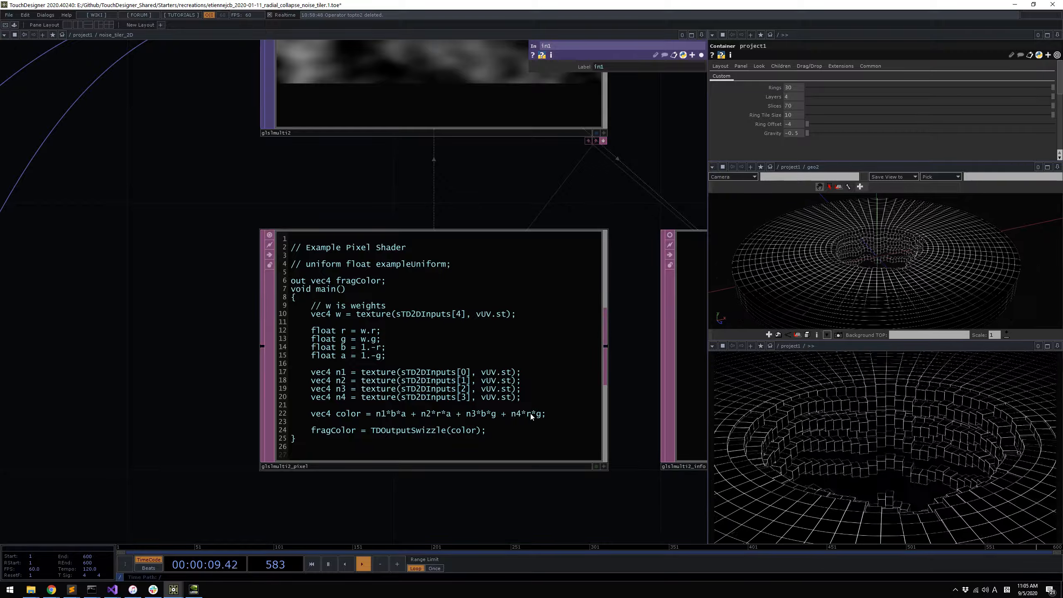
{"action": "scroll", "coordinate": [529, 414], "scroll_direction": "down", "scroll_amount": 5}
{"action": "scroll", "coordinate": [578, 270], "scroll_direction": "down", "scroll_amount": 2}
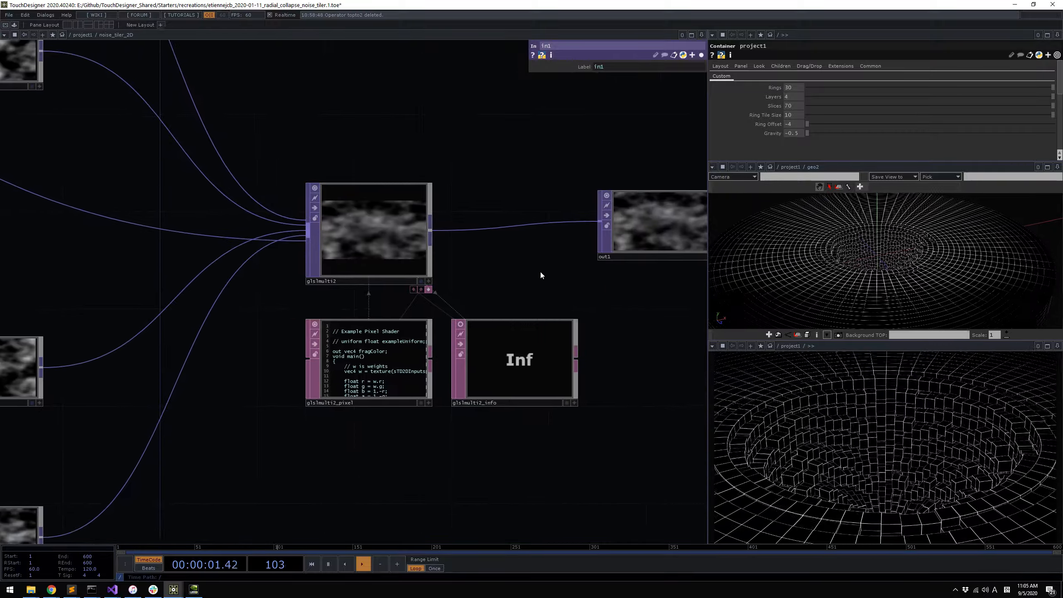
Return to project1, select noise_looper_advanced and move lfo1 slightly farther away from it
{"action": "scroll", "coordinate": [531, 284], "scroll_direction": "down", "scroll_amount": 3}
{"action": "key", "text": "u"}
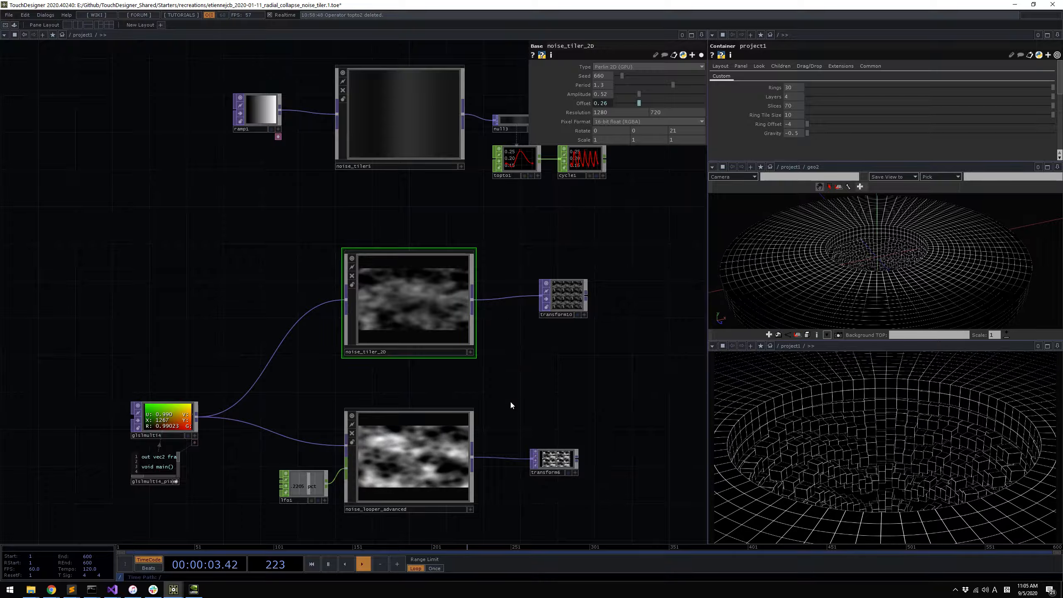
{"action": "left_click_drag", "start_coordinate": [495, 408], "coordinate": [477, 348]}
{"action": "scroll", "coordinate": [401, 396], "scroll_direction": "up", "scroll_amount": 3}
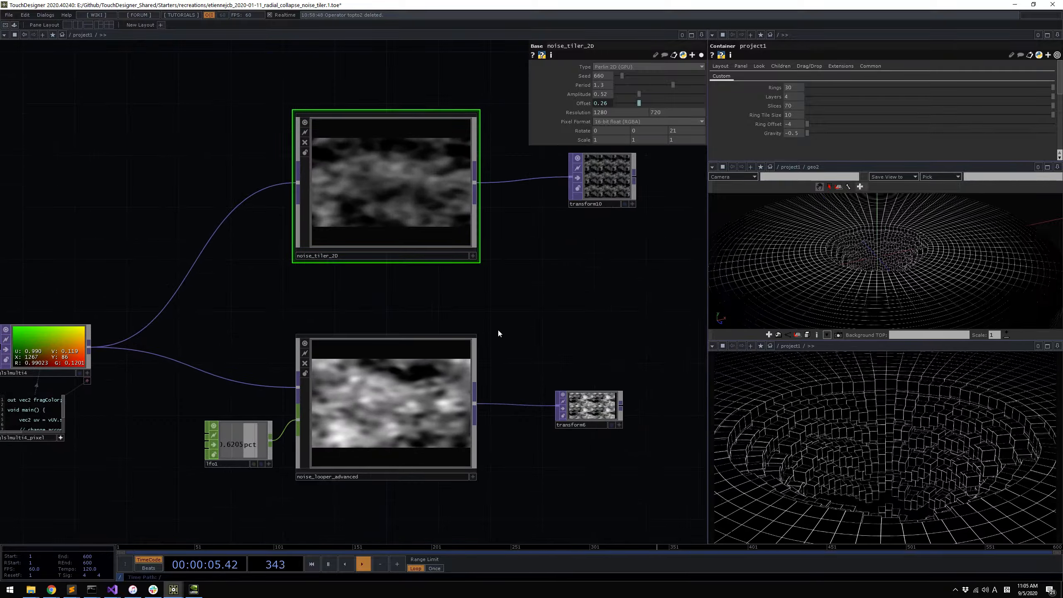
{"action": "right_click_drag", "start_coordinate": [506, 300], "coordinate": [293, 504]}
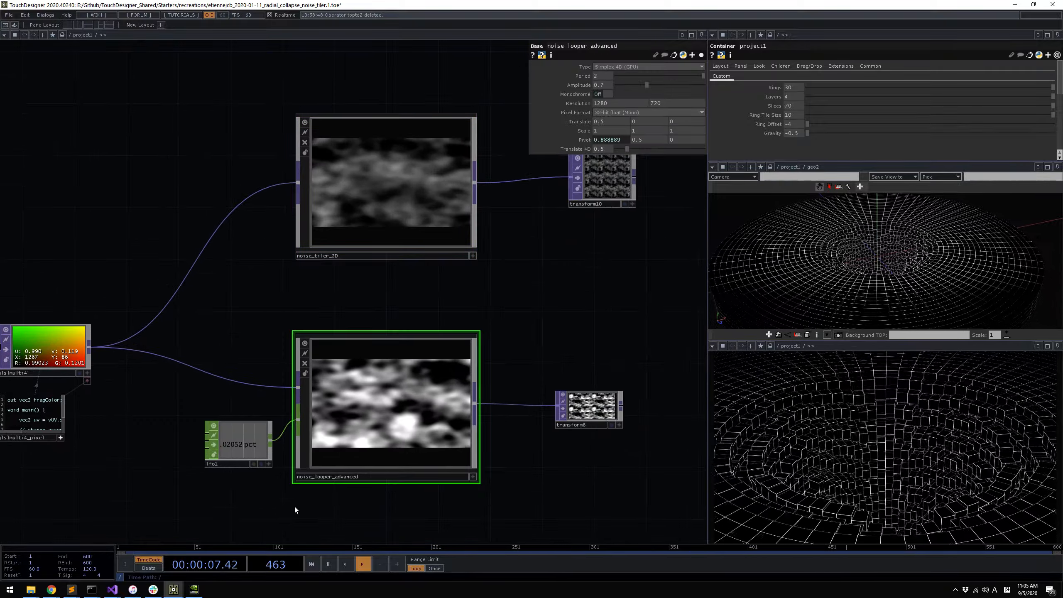
{"action": "left_click_drag", "start_coordinate": [237, 454], "coordinate": [210, 454]}
{"action": "left_click_drag", "start_coordinate": [268, 509], "coordinate": [266, 510]}
{"action": "right_click_drag", "start_coordinate": [266, 509], "coordinate": [497, 312]}
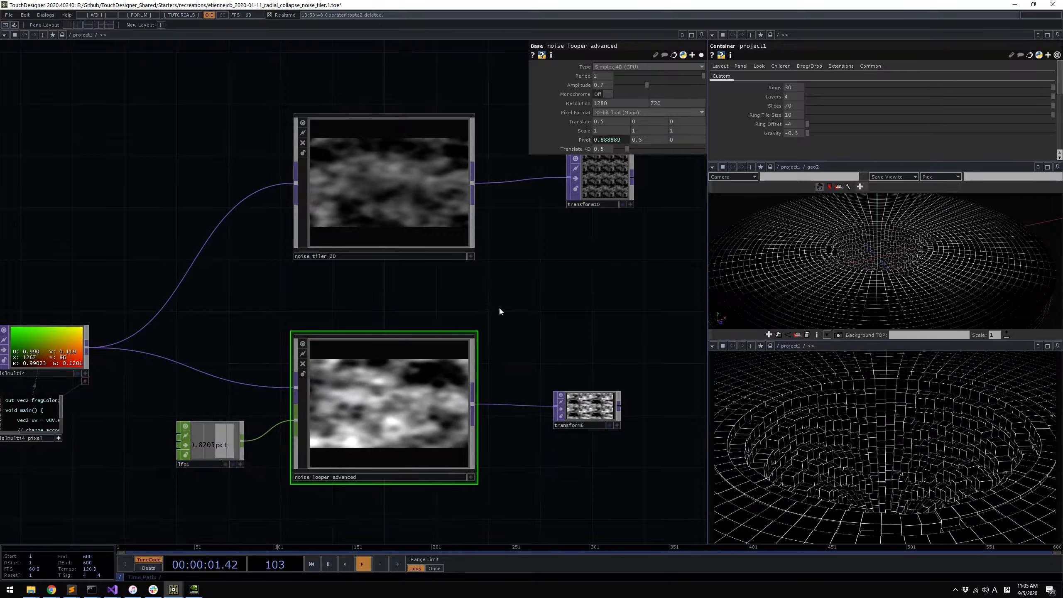
{"action": "left_click_drag", "start_coordinate": [497, 334], "coordinate": [530, 301]}
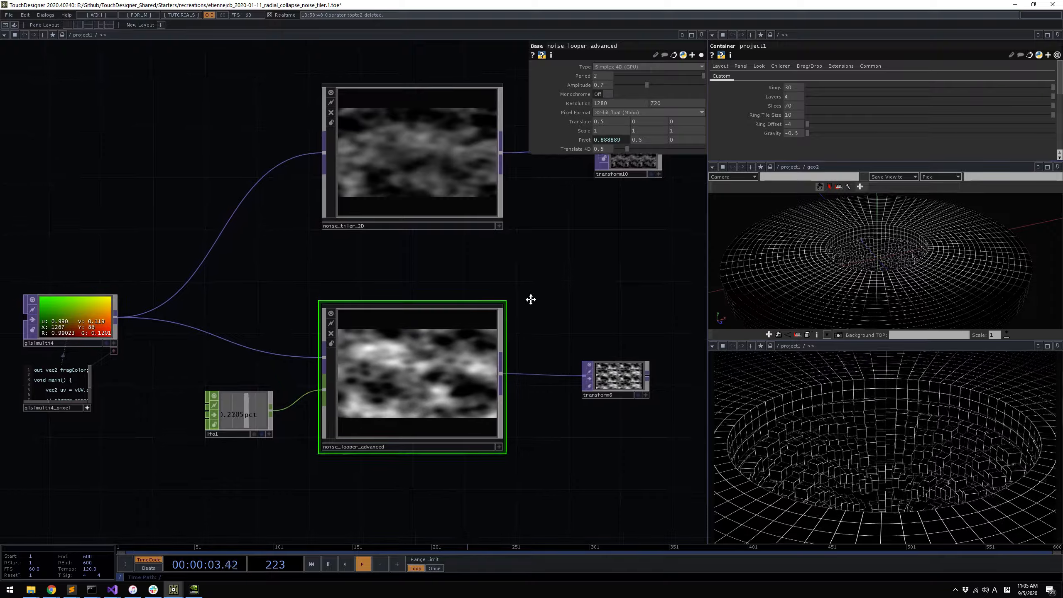
Go inside noise_looper_advanced and select noise_a followed by noise_b to inspect their parameters
{"action": "key", "text": "i"}
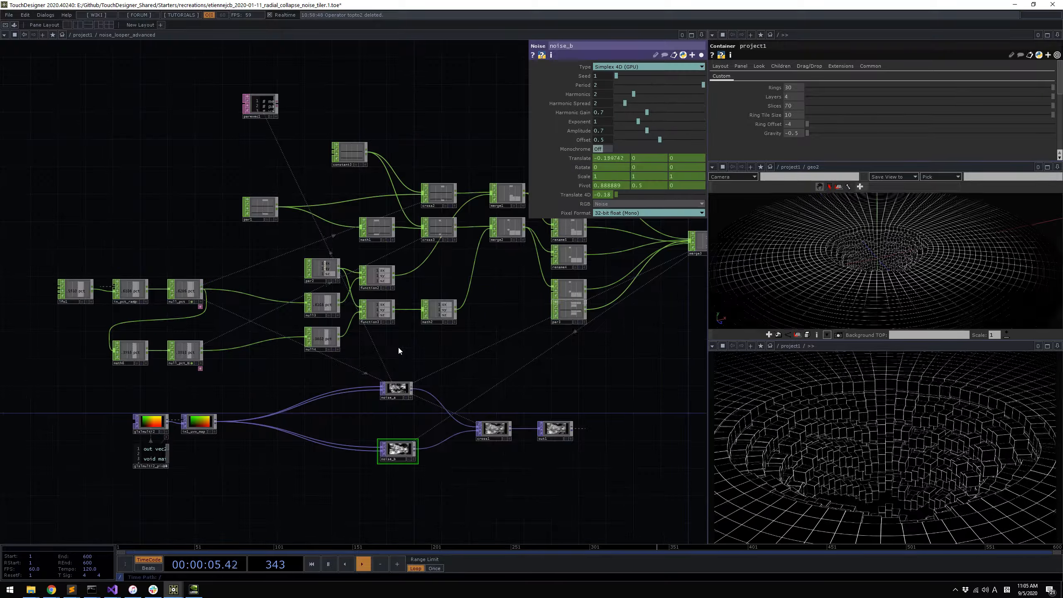
{"action": "scroll", "coordinate": [393, 418], "scroll_direction": "up", "scroll_amount": 3}
{"action": "right_click_drag", "start_coordinate": [341, 327], "coordinate": [377, 359]}
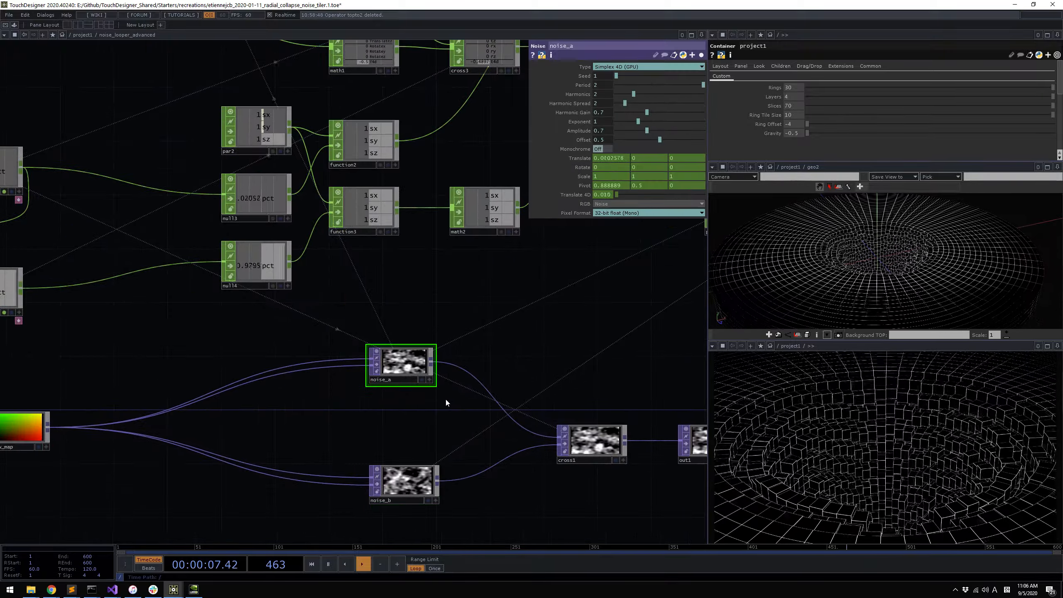
{"action": "left_click_drag", "start_coordinate": [338, 439], "coordinate": [333, 377]}
{"action": "right_click_drag", "start_coordinate": [336, 380], "coordinate": [463, 468]}
{"action": "left_click_drag", "start_coordinate": [344, 362], "coordinate": [318, 360]}
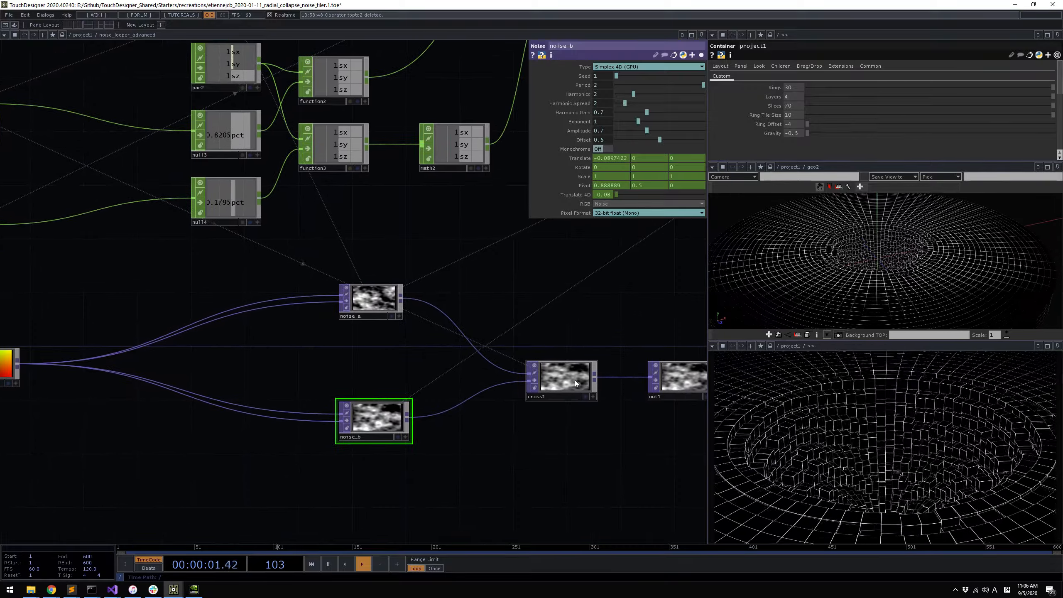
Select cross1 and alternate between noise_a and noise_b to compare their animated translate values
{"action": "left_click", "coordinate": [570, 379]}
{"action": "left_click", "coordinate": [376, 306]}
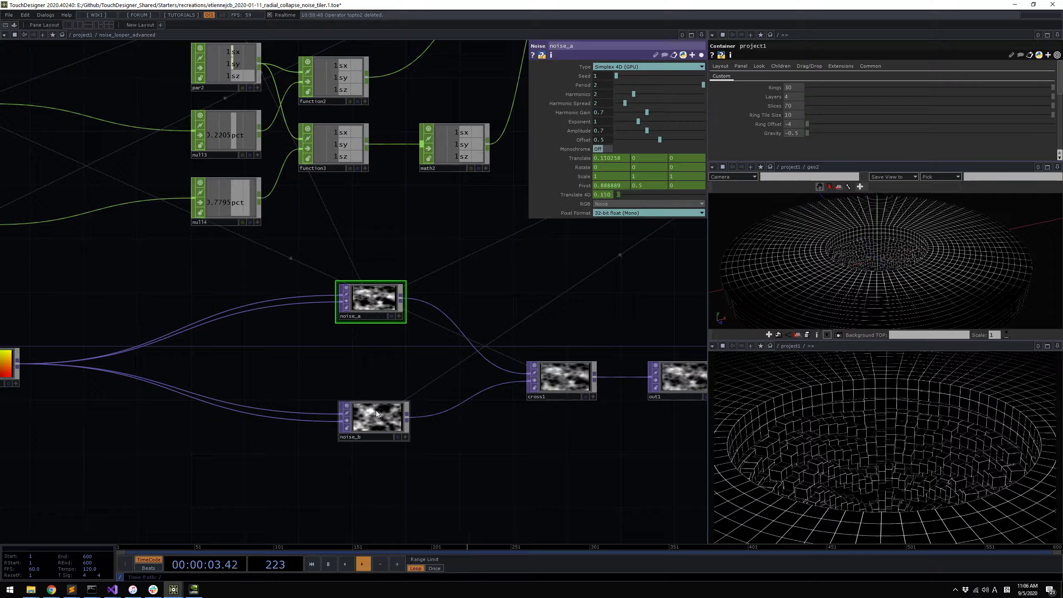
{"action": "left_click", "coordinate": [375, 416]}
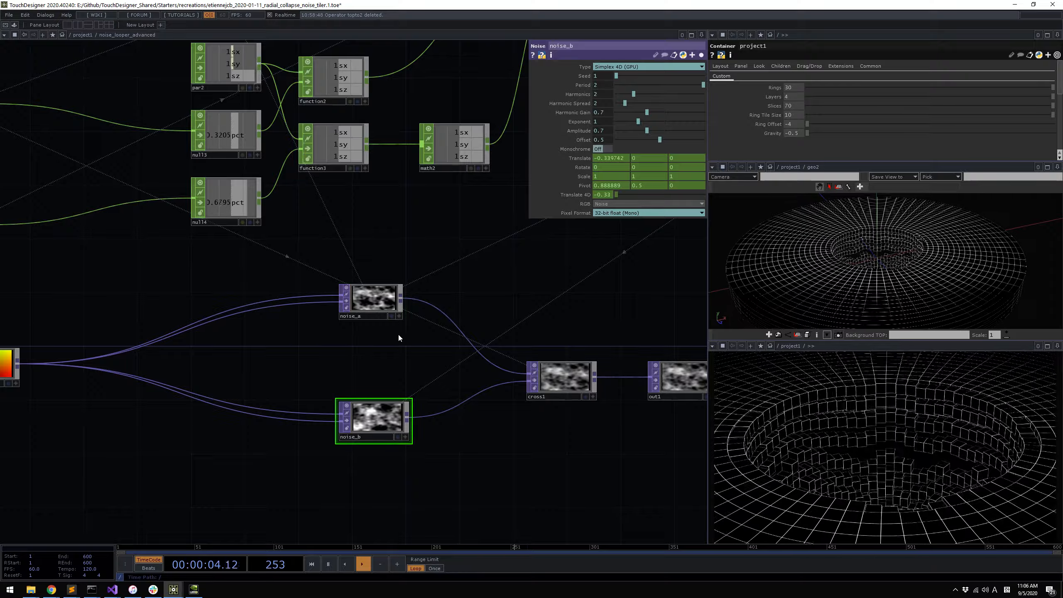
{"action": "left_click", "coordinate": [370, 297]}
{"action": "right_click_drag", "start_coordinate": [316, 262], "coordinate": [350, 298]}
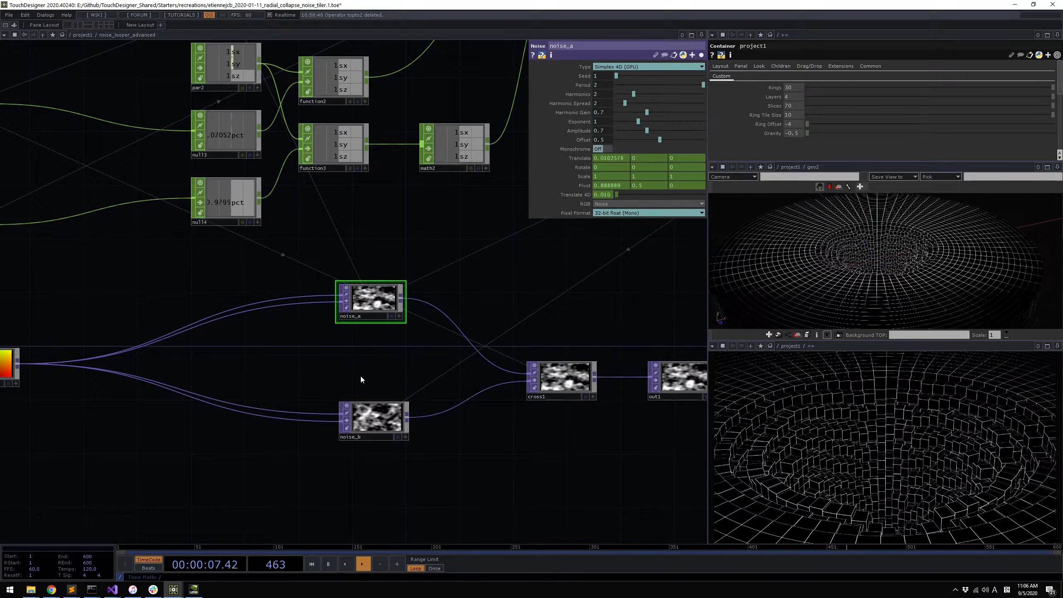
{"action": "mouse_move", "coordinate": [302, 380]}
{"action": "right_mouse_down"}
{"action": "mouse_move", "coordinate": [433, 480]}
{"action": "mouse_move", "coordinate": [349, 388]}
{"action": "mouse_move", "coordinate": [313, 377]}
{"action": "mouse_move", "coordinate": [445, 474]}
{"action": "right_mouse_up"}
{"action": "right_click_drag", "start_coordinate": [422, 344], "coordinate": [314, 264]}
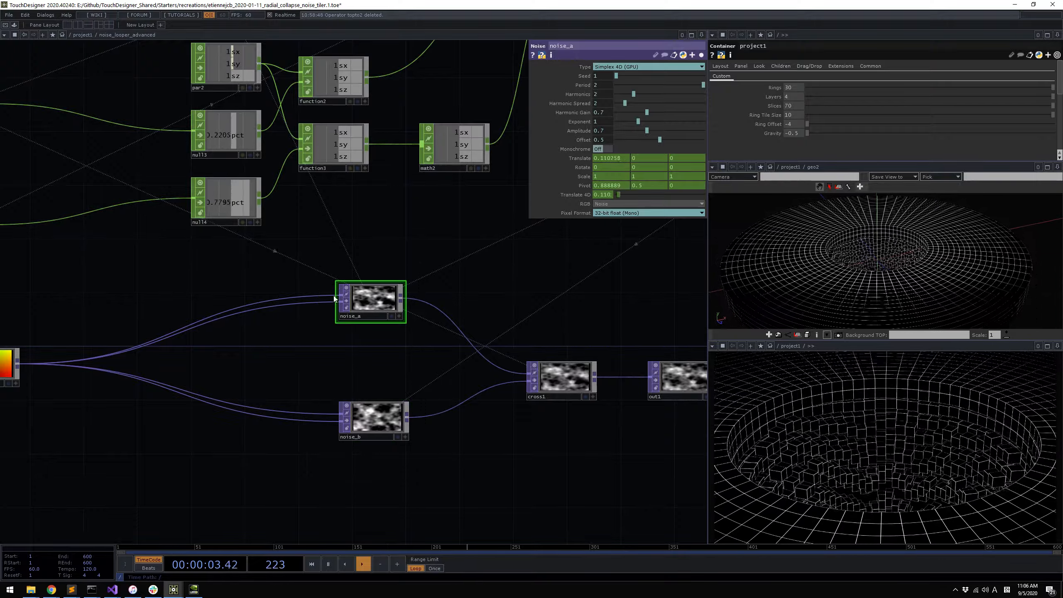
Select cross1 to inspect its Cross parameter, and go back up to project1
{"action": "left_click", "coordinate": [565, 374]}
{"action": "scroll", "coordinate": [476, 352], "scroll_direction": "down", "scroll_amount": 5}
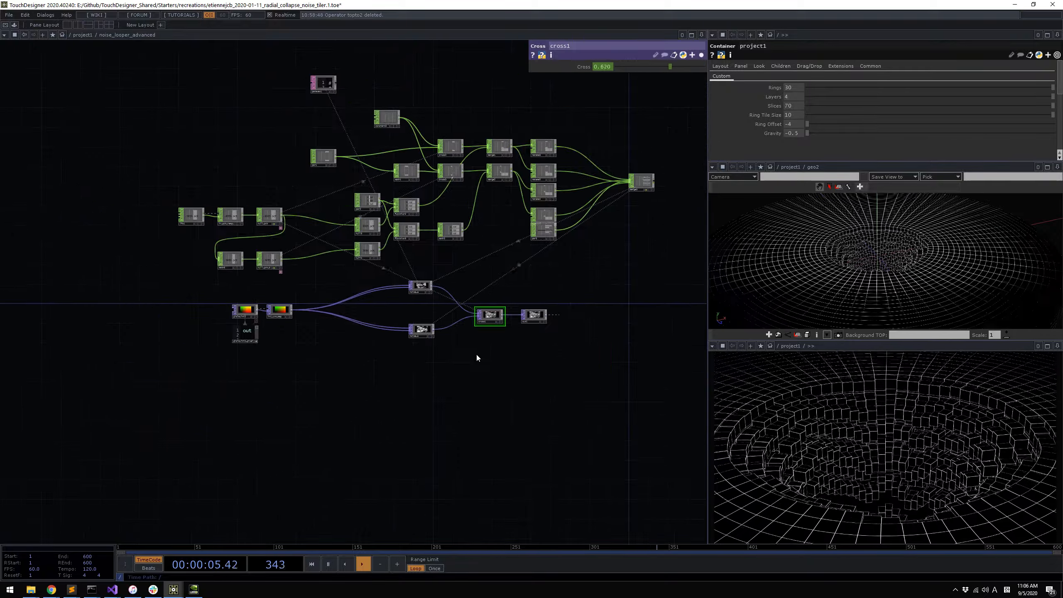
{"action": "scroll", "coordinate": [398, 380], "scroll_direction": "up", "scroll_amount": 5}
{"action": "key", "text": "u"}
{"action": "scroll", "coordinate": [355, 354], "scroll_direction": "down", "scroll_amount": 3}
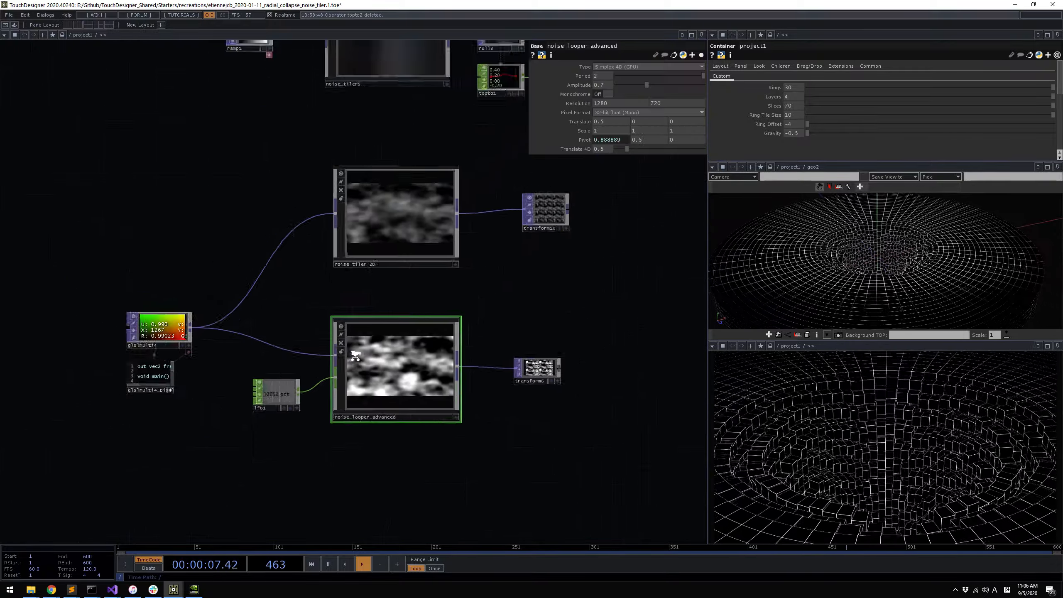
{"action": "scroll", "coordinate": [351, 307], "scroll_direction": "up", "scroll_amount": 3}
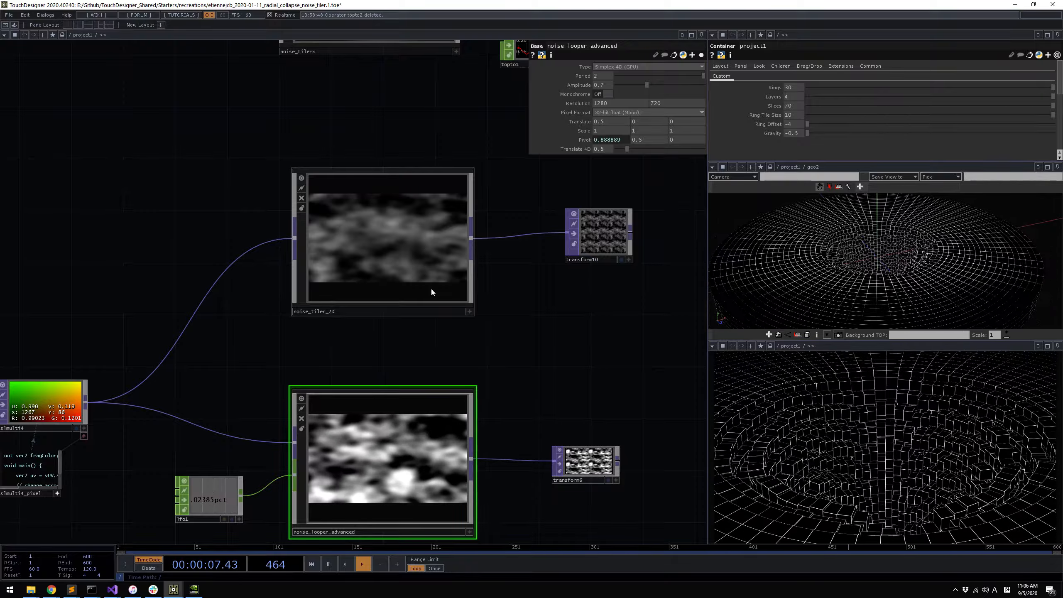
Look inside noise_looper_advanced and noise_tiler_2D once more to compare their networks, returning to project1
{"action": "left_click_drag", "start_coordinate": [570, 293], "coordinate": [561, 266]}
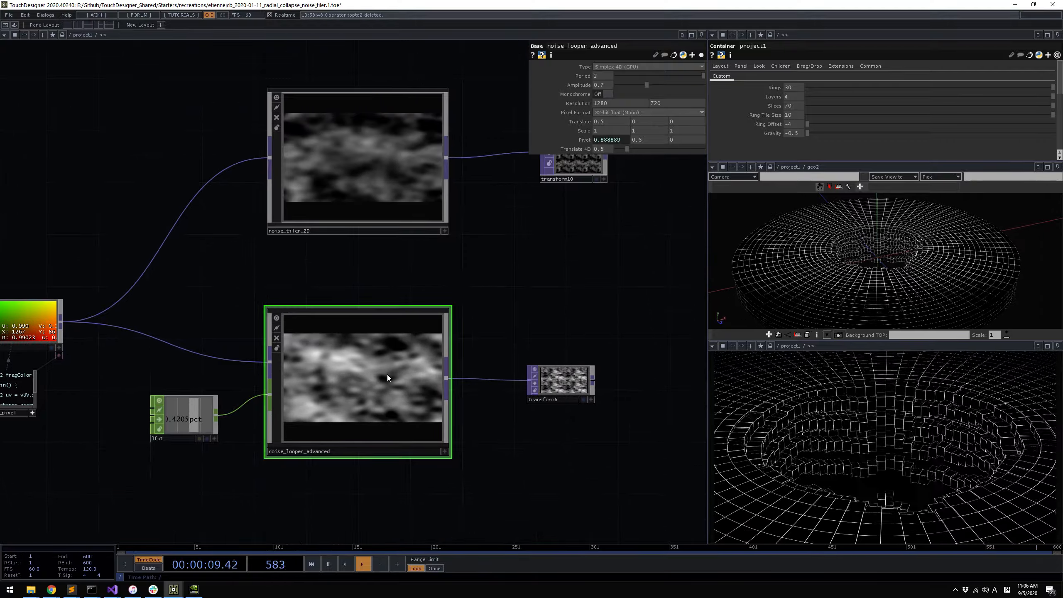
{"action": "double_click", "coordinate": [387, 373]}
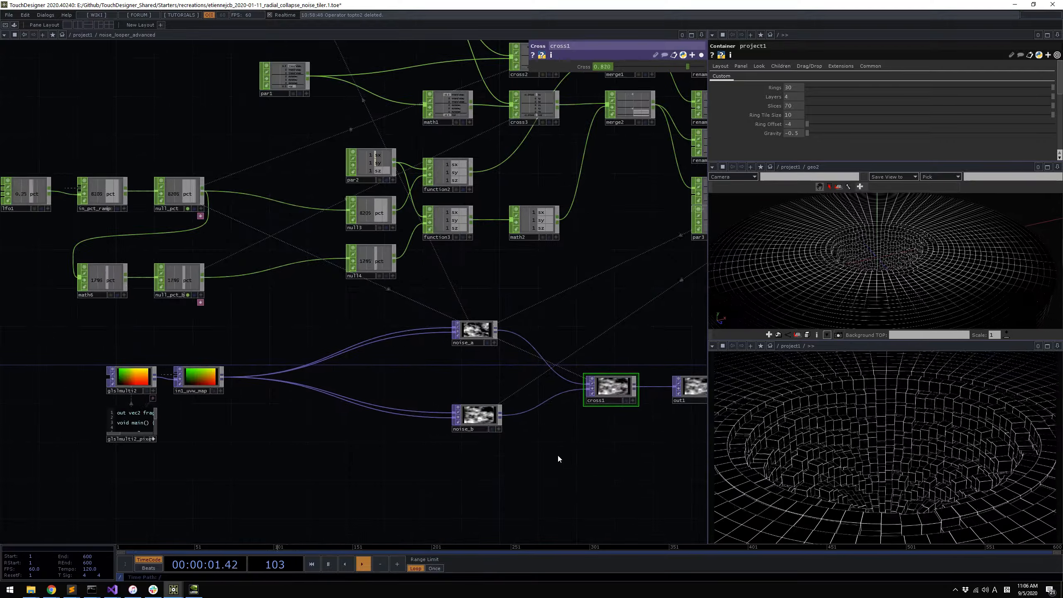
{"action": "key", "text": "u"}
{"action": "left_click", "coordinate": [392, 163]}
{"action": "key", "text": "i"}
{"action": "key", "text": "u"}
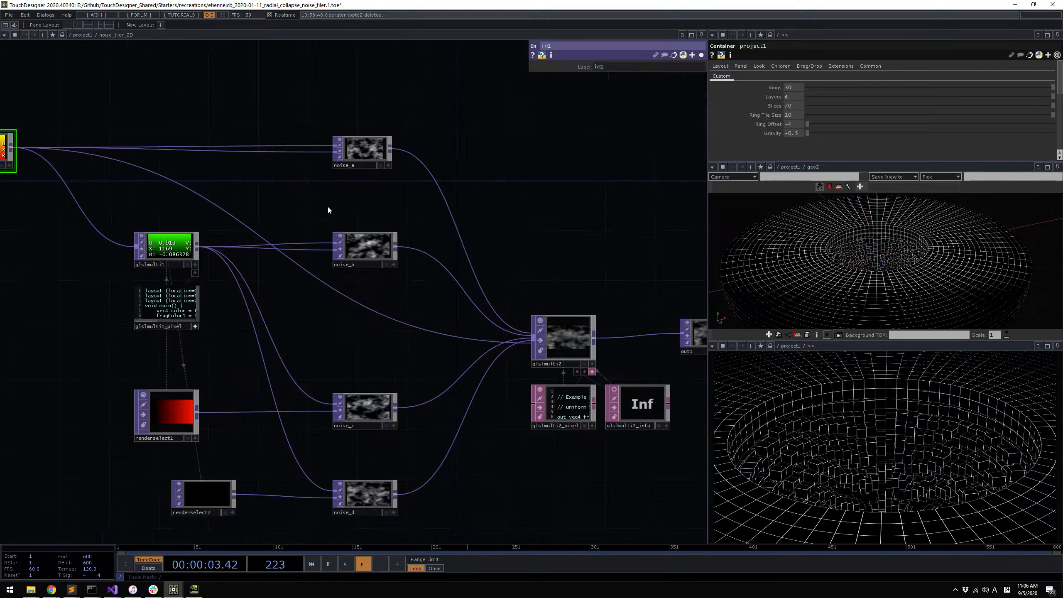
{"action": "scroll", "coordinate": [359, 213], "scroll_direction": "down", "scroll_amount": 3}
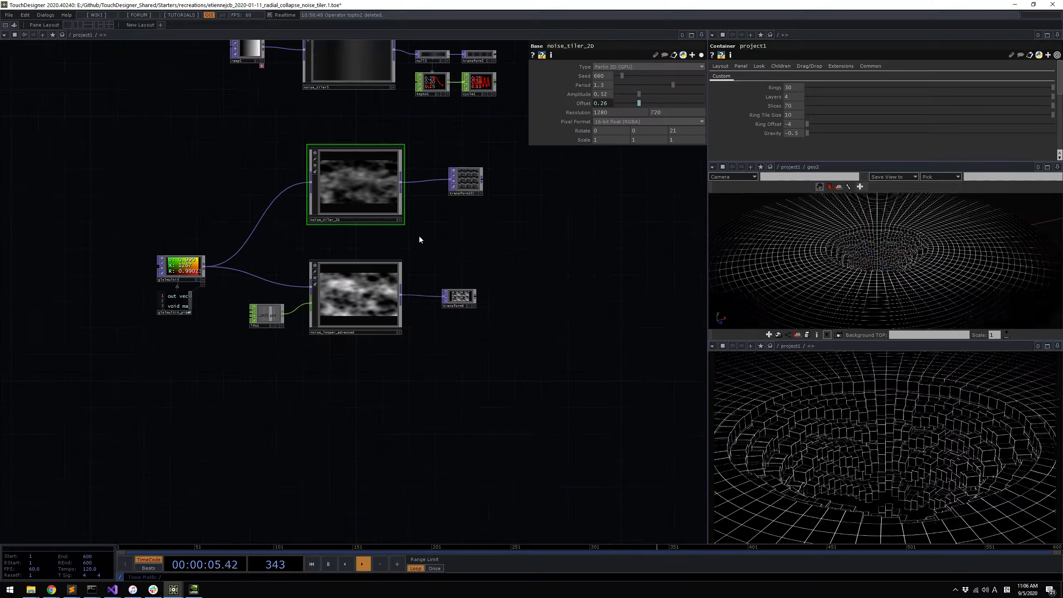
{"action": "left_click_drag", "start_coordinate": [455, 260], "coordinate": [512, 320]}
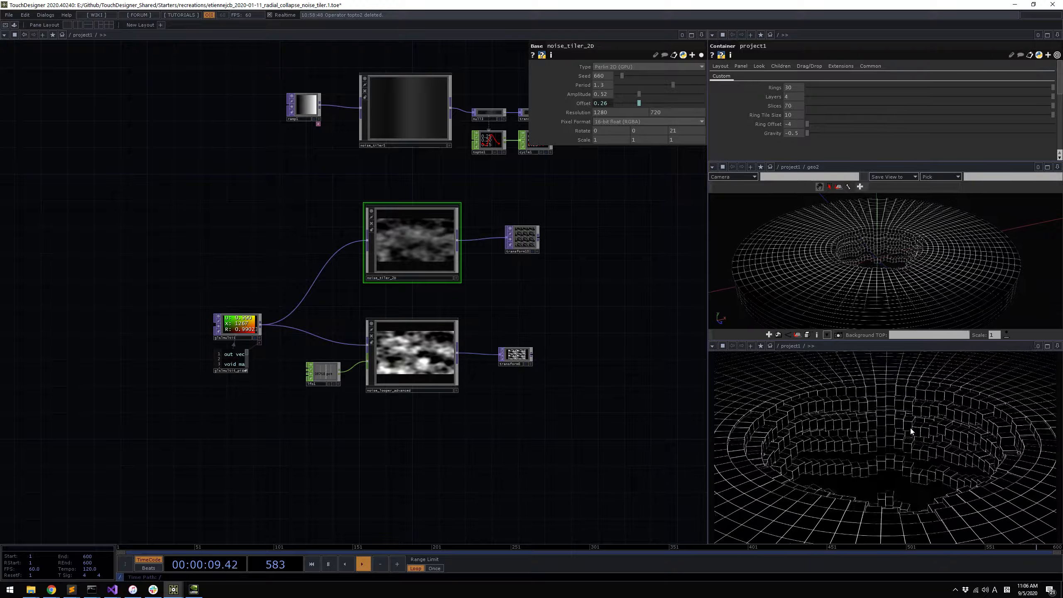
{"action": "left_click_drag", "start_coordinate": [605, 320], "coordinate": [581, 406]}
{"action": "scroll", "coordinate": [320, 306], "scroll_direction": "up", "scroll_amount": 2}
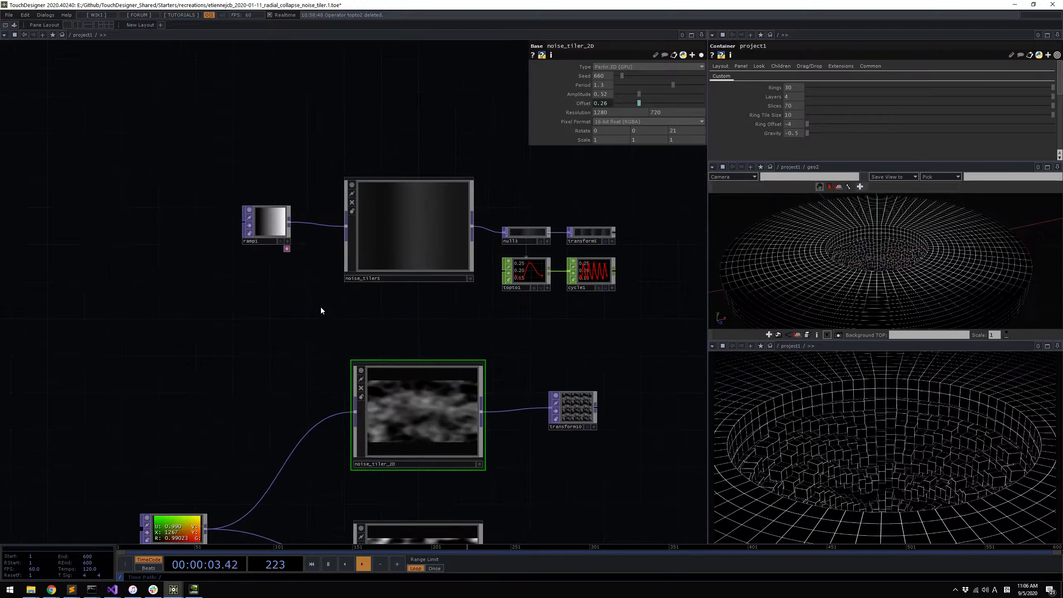
Select the 1D noise example around noise_tiler5, from ramp1 through null3, transform, topto1 and cycle1
{"action": "scroll", "coordinate": [367, 326], "scroll_direction": "up", "scroll_amount": 1}
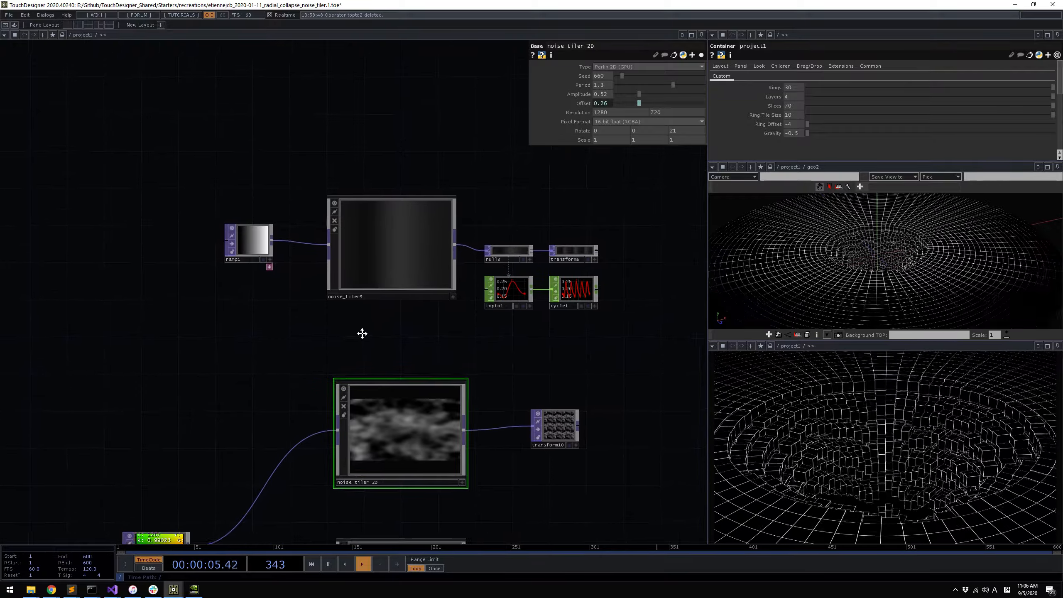
{"action": "left_click_drag", "start_coordinate": [362, 333], "coordinate": [368, 343]}
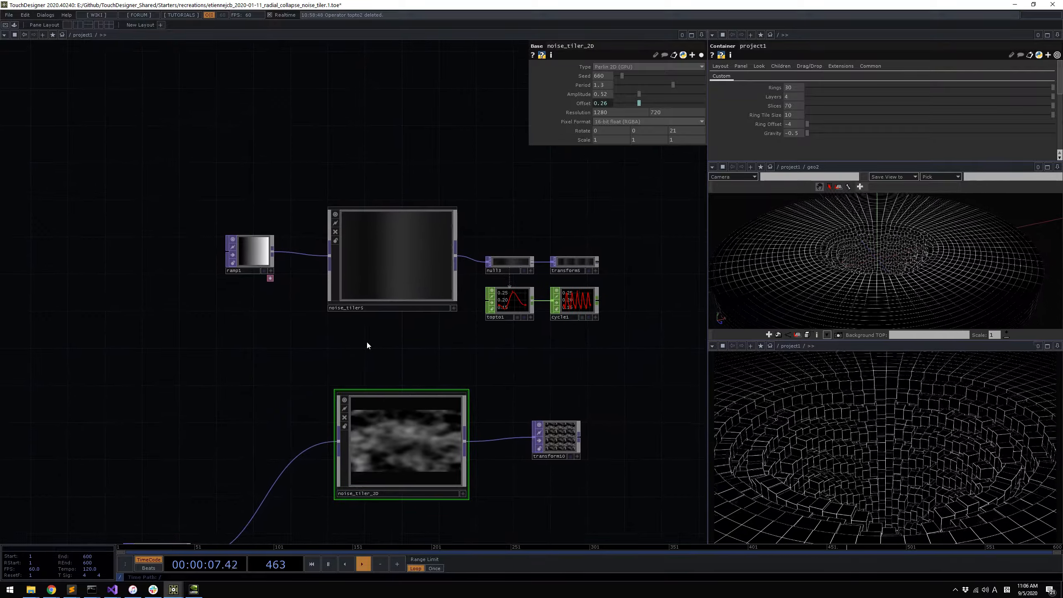
{"action": "right_click_drag", "start_coordinate": [208, 172], "coordinate": [602, 354]}
{"action": "right_click_drag", "start_coordinate": [175, 164], "coordinate": [604, 347]}
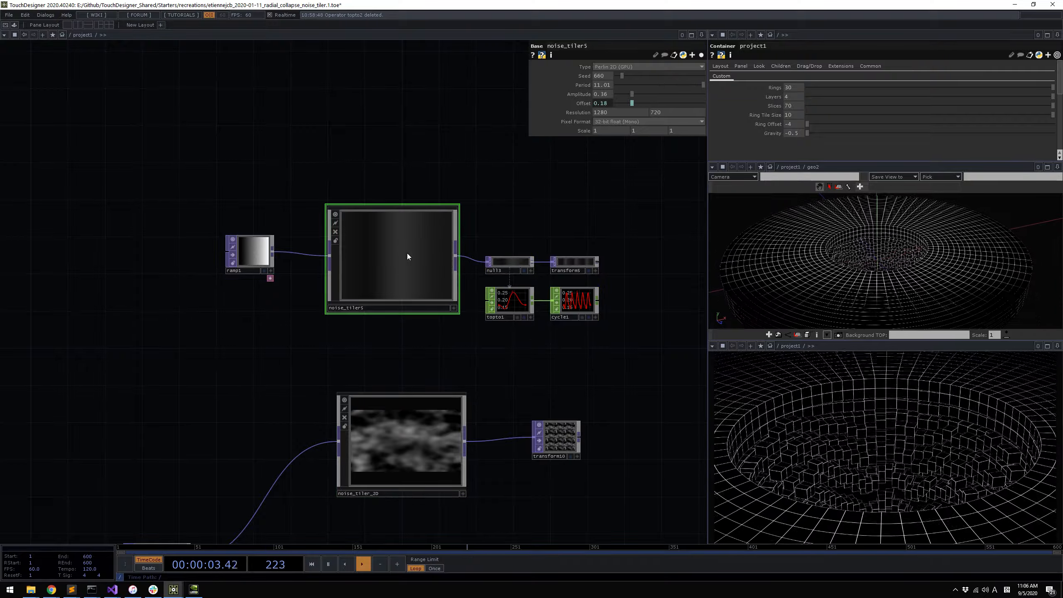
{"action": "scroll", "coordinate": [251, 247], "scroll_direction": "up", "scroll_amount": 2}
{"action": "scroll", "coordinate": [438, 266], "scroll_direction": "down", "scroll_amount": 5}
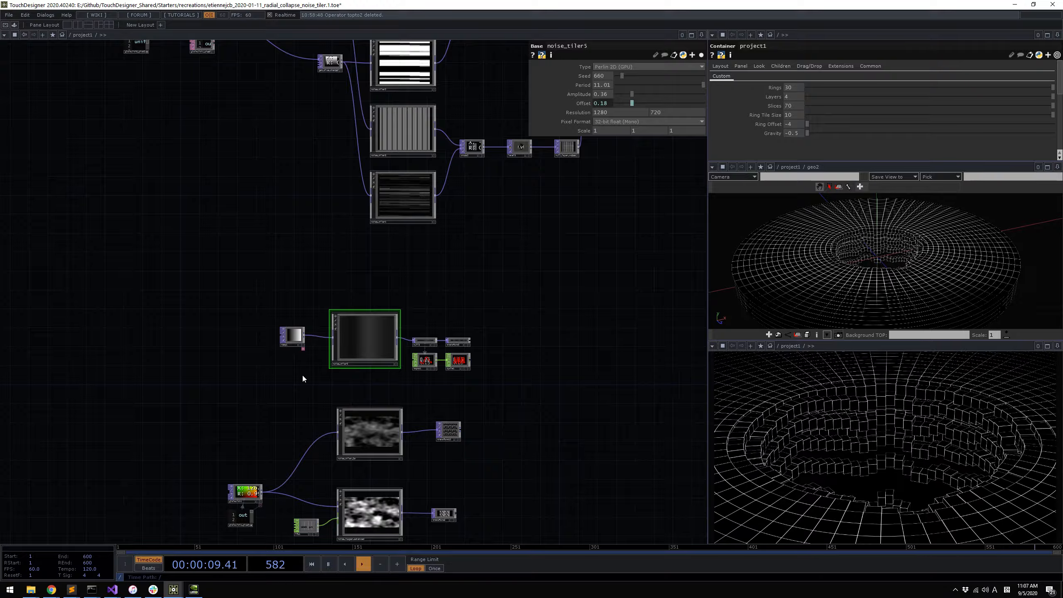
{"action": "scroll", "coordinate": [301, 400], "scroll_direction": "up", "scroll_amount": 2}
{"action": "left_click_drag", "start_coordinate": [197, 257], "coordinate": [584, 388]}
{"action": "right_click_drag", "start_coordinate": [585, 387], "coordinate": [585, 388]}
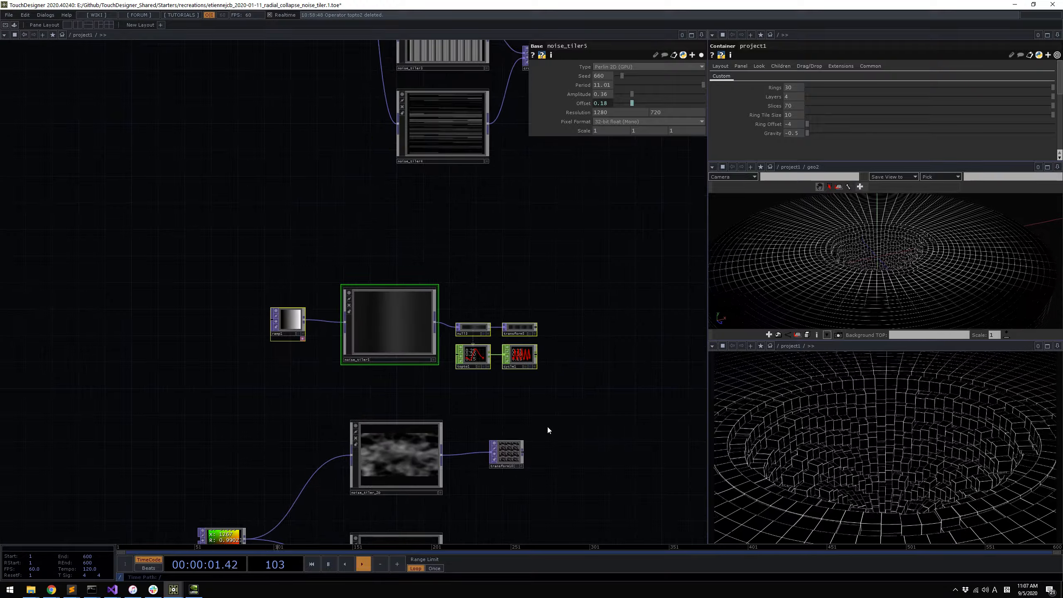
Select the 2D noise group containing glslmulti4, noise_tiler_2D, lfo1, noise_looper_advanced and their transforms
{"action": "left_click_drag", "start_coordinate": [344, 461], "coordinate": [335, 297]}
{"action": "right_click_drag", "start_coordinate": [167, 242], "coordinate": [506, 455]}
{"action": "scroll", "coordinate": [494, 291], "scroll_direction": "up", "scroll_amount": 2}
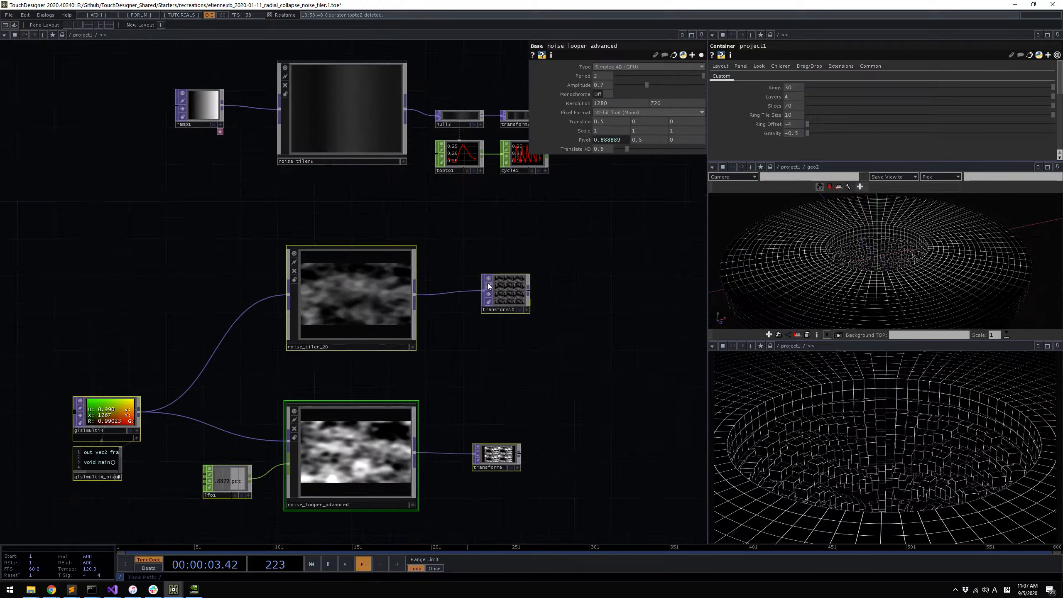
{"action": "key", "text": "v"}
Survey the main project1 network from the noise tilers back to base_make_data and null_ring_layer_slice
{"action": "left_click_drag", "start_coordinate": [450, 175], "coordinate": [492, 379]}
{"action": "scroll", "coordinate": [492, 379], "scroll_direction": "down", "scroll_amount": 4}
{"action": "left_click_drag", "start_coordinate": [548, 295], "coordinate": [567, 421]}
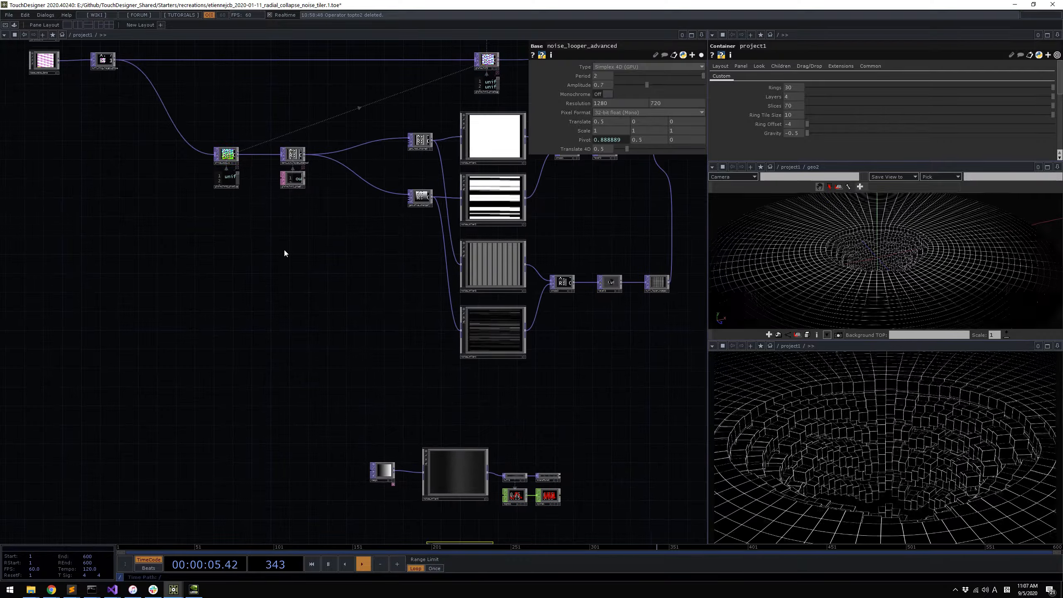
{"action": "left_click_drag", "start_coordinate": [302, 266], "coordinate": [498, 396]}
{"action": "left_click_drag", "start_coordinate": [362, 372], "coordinate": [201, 389]}
{"action": "left_click_drag", "start_coordinate": [561, 408], "coordinate": [394, 438]}
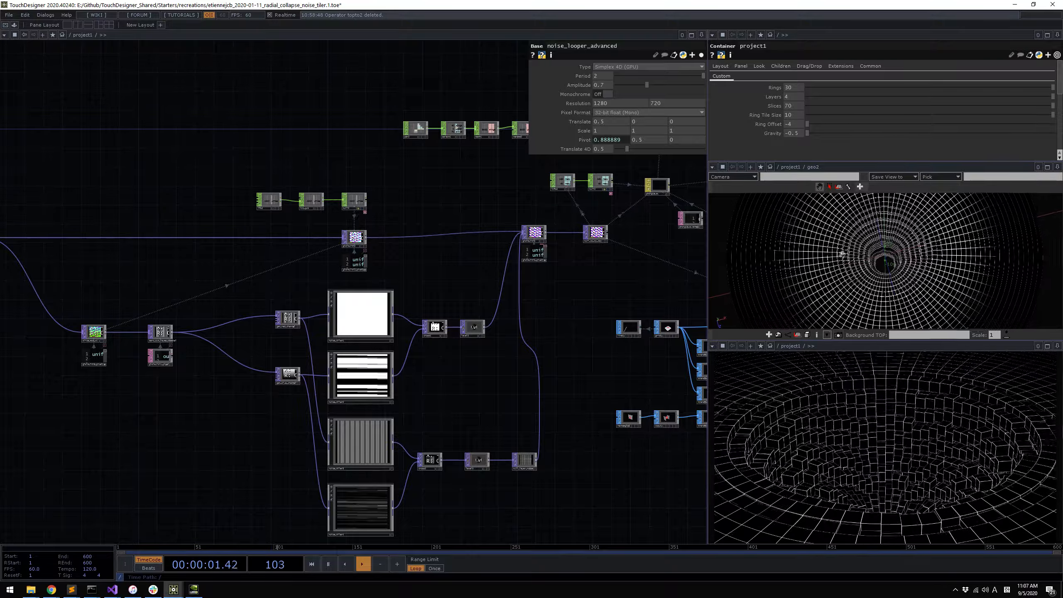
{"action": "left_click_drag", "start_coordinate": [112, 292], "coordinate": [404, 286]}
{"action": "scroll", "coordinate": [223, 230], "scroll_direction": "up", "scroll_amount": 5}
{"action": "left_click_drag", "start_coordinate": [270, 294], "coordinate": [395, 335]}
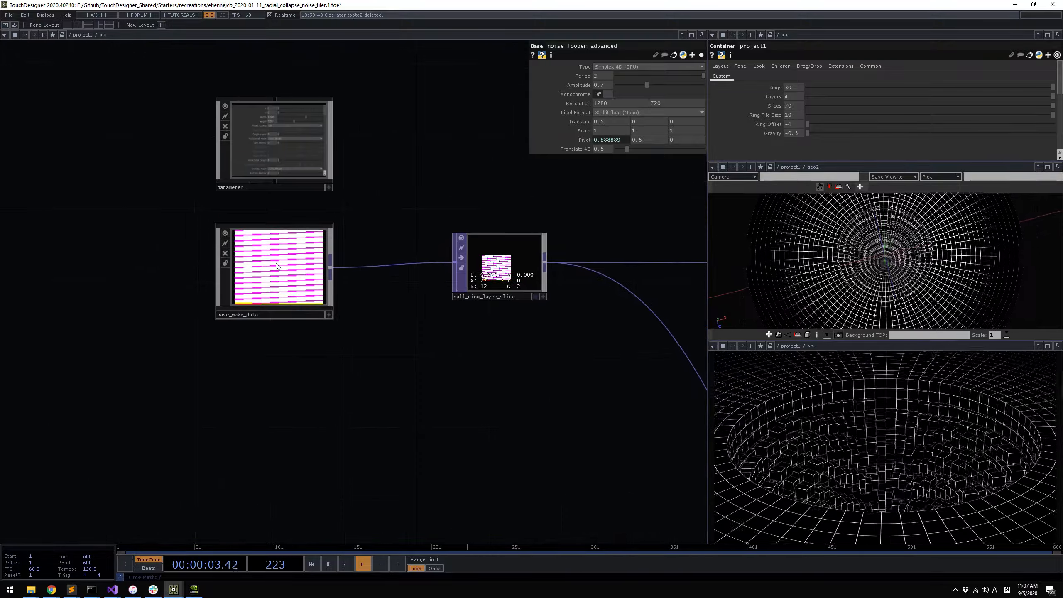
Select base_make_data, then go up to the parent network and show the full parameter set of the project1 container
{"action": "left_click", "coordinate": [245, 252]}
{"action": "scroll", "coordinate": [245, 249], "scroll_direction": "up", "scroll_amount": 4}
{"action": "key", "text": "u"}
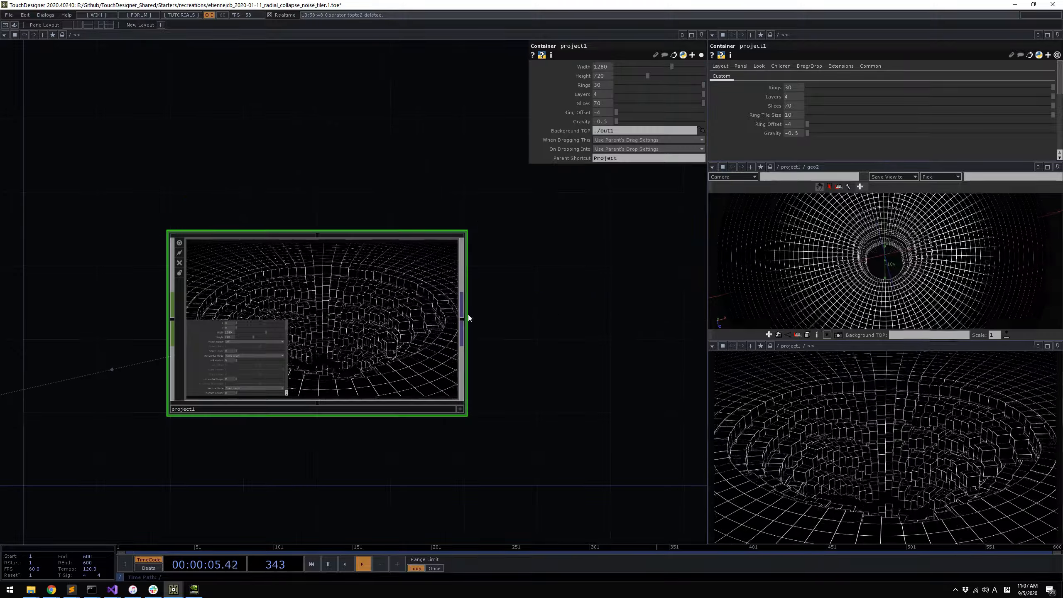
{"action": "left_click_drag", "start_coordinate": [468, 314], "coordinate": [539, 294]}
{"action": "left_click", "coordinate": [700, 56]}
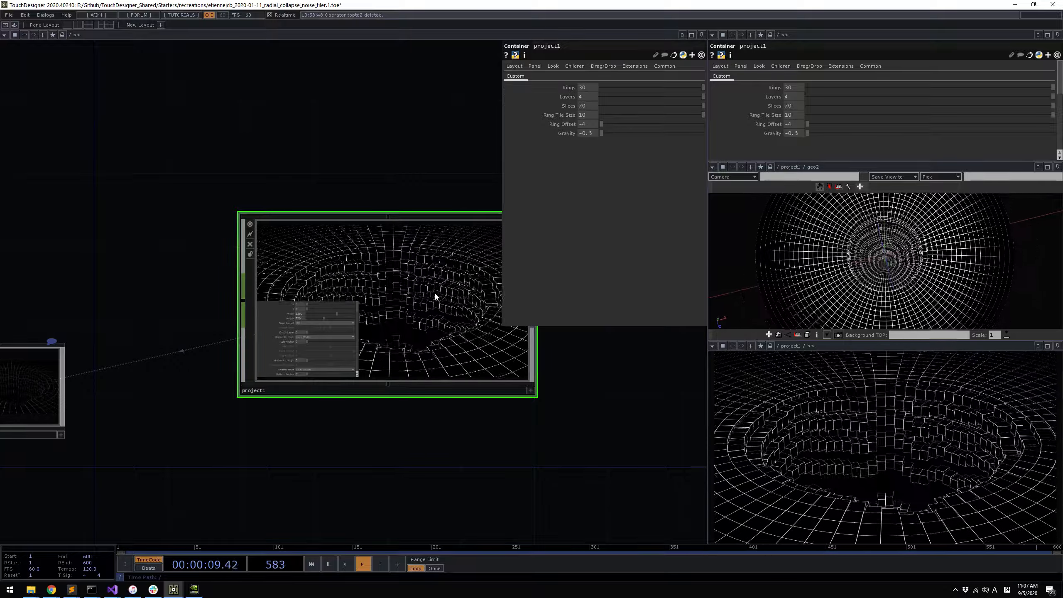
Go back inside project1 and inspect the Rings, Layers and Slices parameters of base_make_data
{"action": "key", "text": "i"}
{"action": "scroll", "coordinate": [384, 334], "scroll_direction": "down", "scroll_amount": 5}
{"action": "left_click_drag", "start_coordinate": [514, 397], "coordinate": [425, 373]}
{"action": "scroll", "coordinate": [230, 291], "scroll_direction": "up", "scroll_amount": 3}
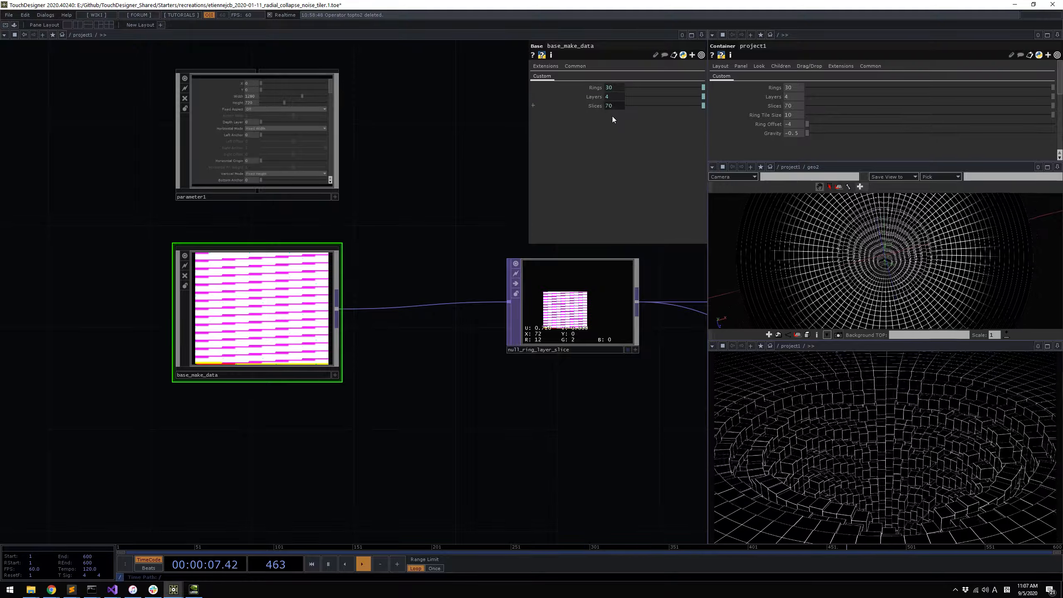
Go inside base_make_data and inspect the channel chain through math1 and calculate_compact_tex_size
{"action": "key", "text": "i"}
{"action": "left_click_drag", "start_coordinate": [389, 307], "coordinate": [686, 393]}
{"action": "scroll", "coordinate": [686, 394], "scroll_direction": "down", "scroll_amount": 3}
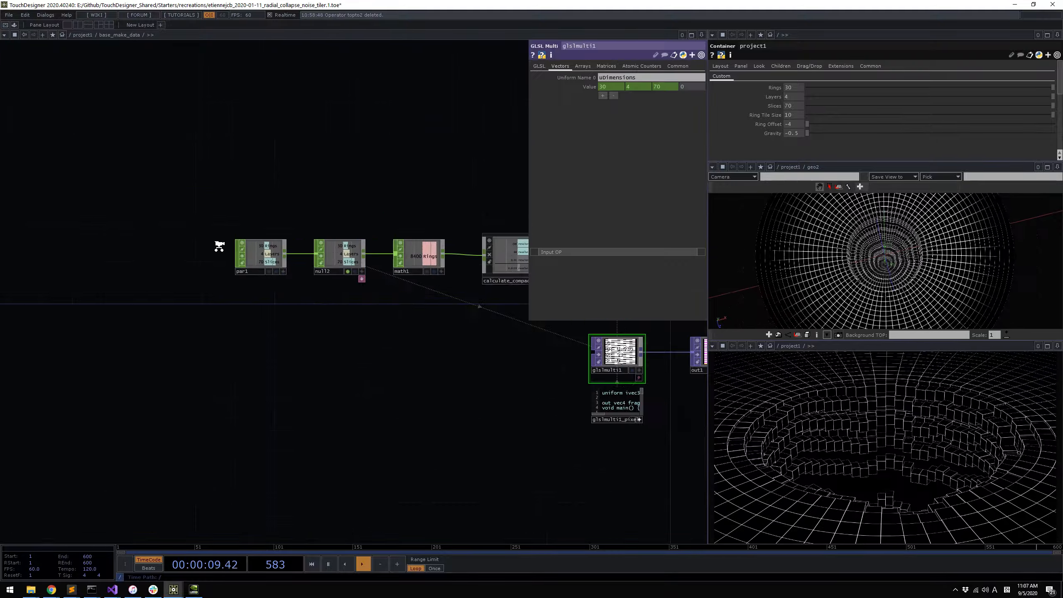
{"action": "scroll", "coordinate": [218, 244], "scroll_direction": "up", "scroll_amount": 4}
{"action": "left_click", "coordinate": [330, 263]}
{"action": "left_click_drag", "start_coordinate": [358, 353], "coordinate": [206, 354]}
{"action": "left_click", "coordinate": [521, 275]}
{"action": "left_click_drag", "start_coordinate": [410, 360], "coordinate": [59, 350]}
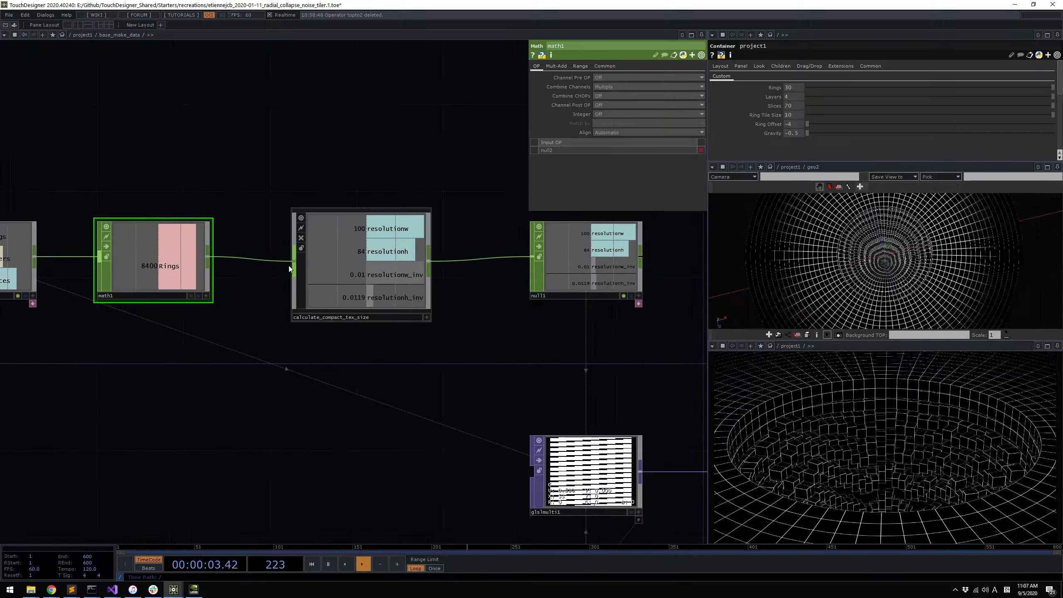
{"action": "left_click", "coordinate": [370, 250]}
Compare the node information of glslmulti1 with the resolution channels in null1
{"action": "left_click_drag", "start_coordinate": [488, 356], "coordinate": [393, 264]}
{"action": "middle_click", "coordinate": [534, 412]}
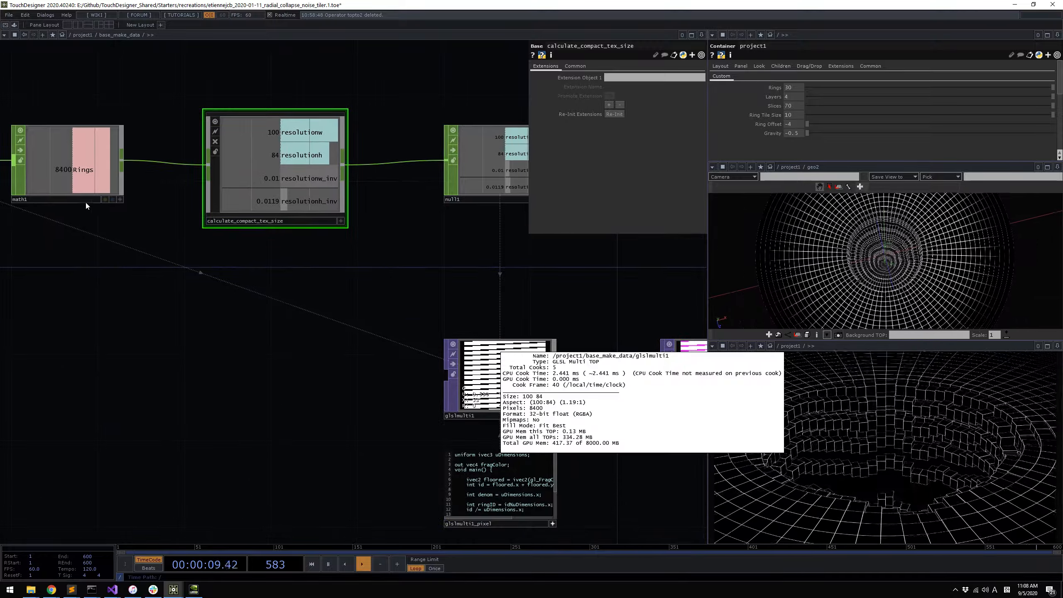
{"action": "left_click_drag", "start_coordinate": [484, 254], "coordinate": [403, 261]}
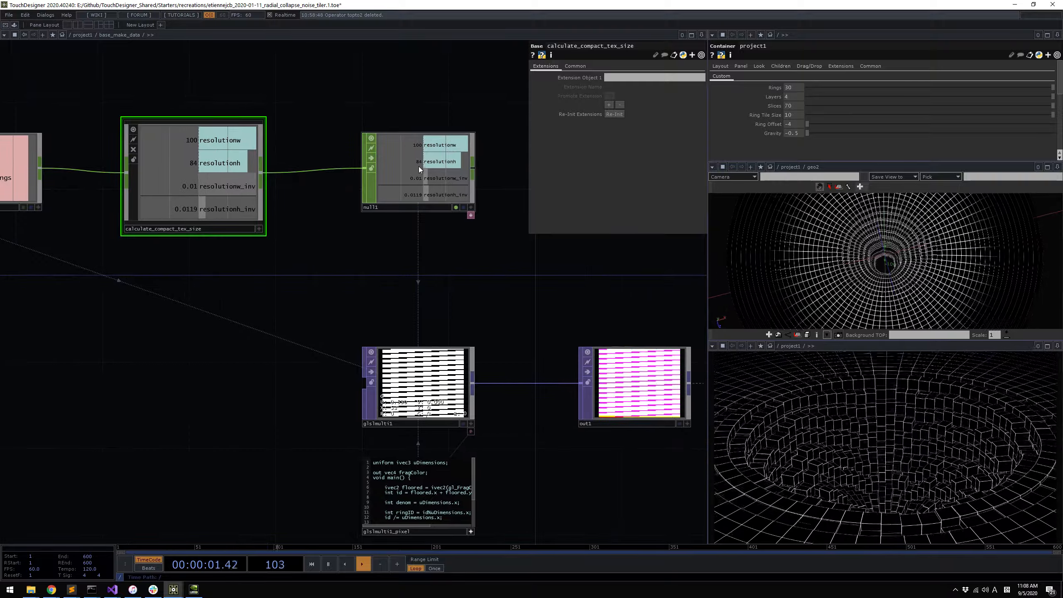
{"action": "middle_click", "coordinate": [422, 161]}
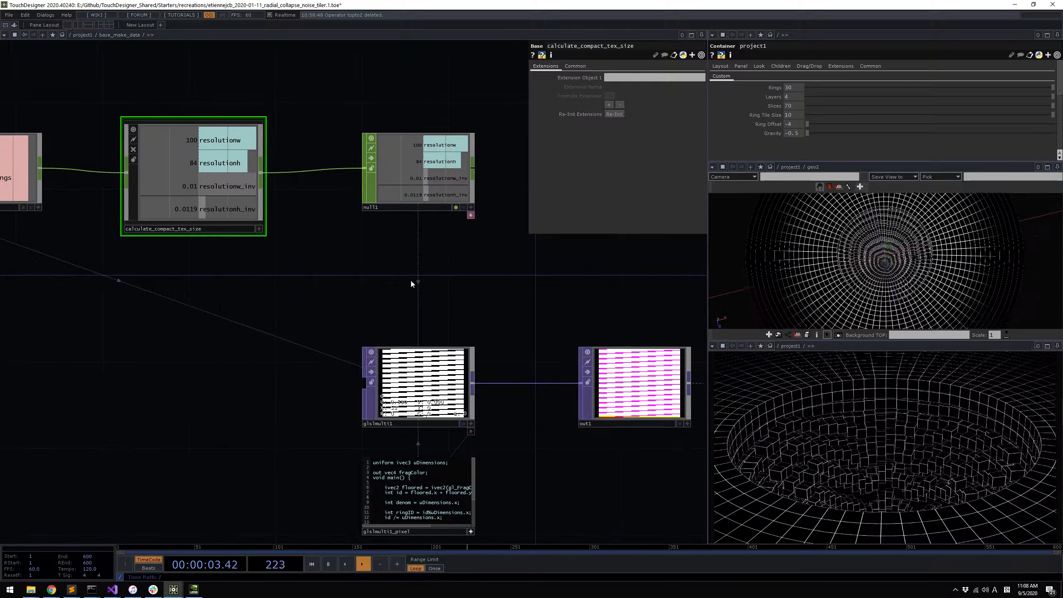
{"action": "middle_click", "coordinate": [427, 391]}
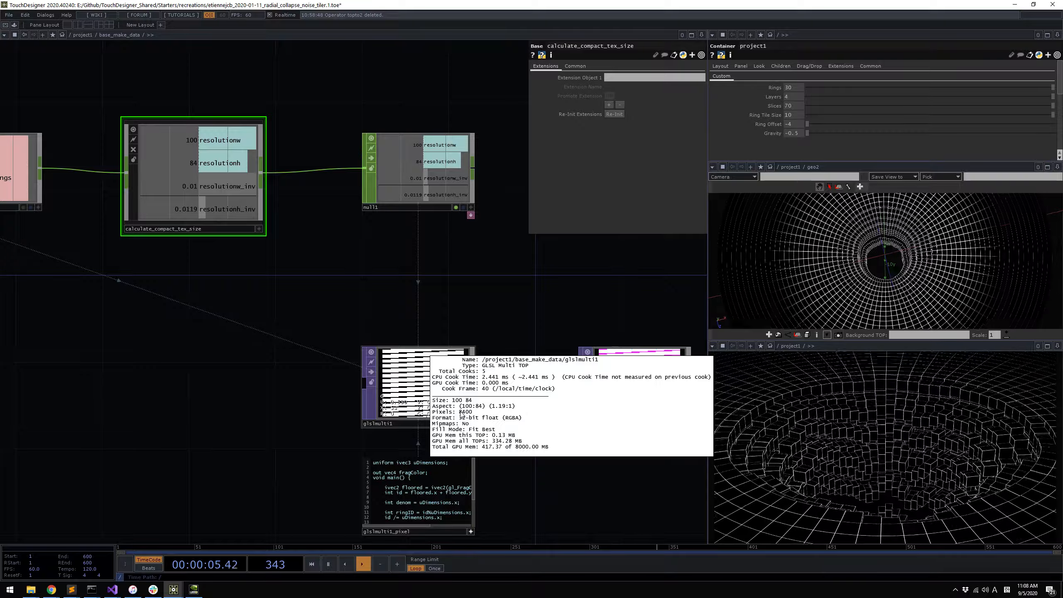
Return to project1, switch the null_ring_layer_slice viewer to View as Points, and orbit the point cloud
{"action": "scroll", "coordinate": [437, 250], "scroll_direction": "down", "scroll_amount": 5}
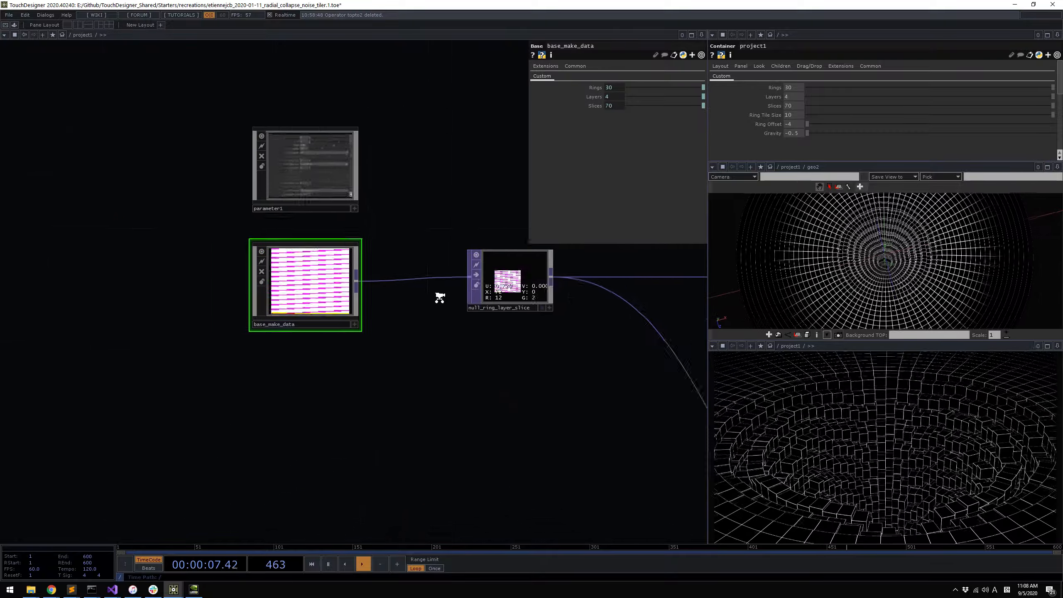
{"action": "scroll", "coordinate": [412, 319], "scroll_direction": "up", "scroll_amount": 5}
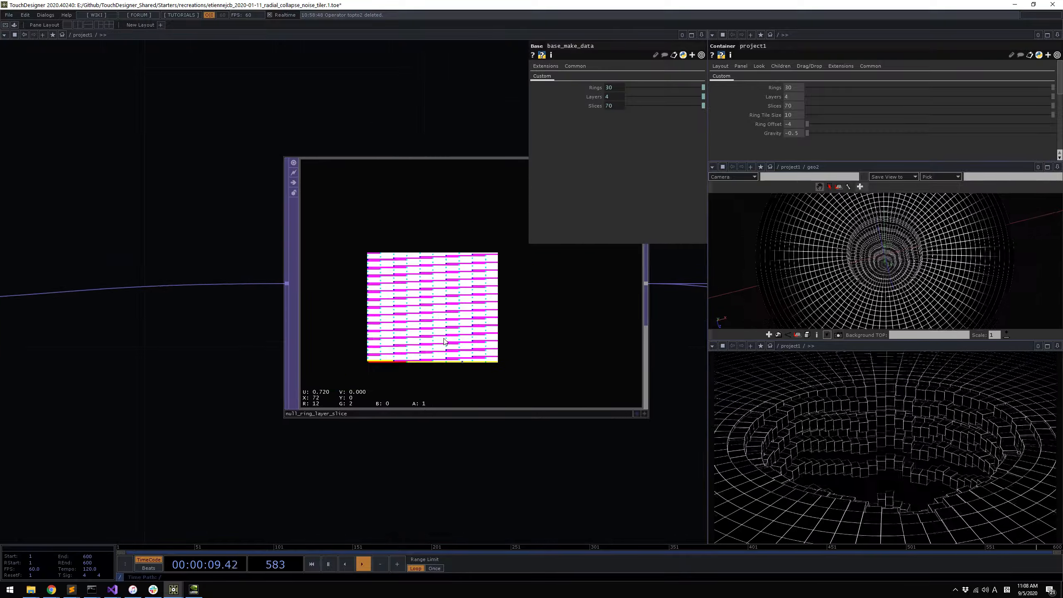
{"action": "left_click", "coordinate": [434, 299]}
{"action": "right_click", "coordinate": [440, 303]}
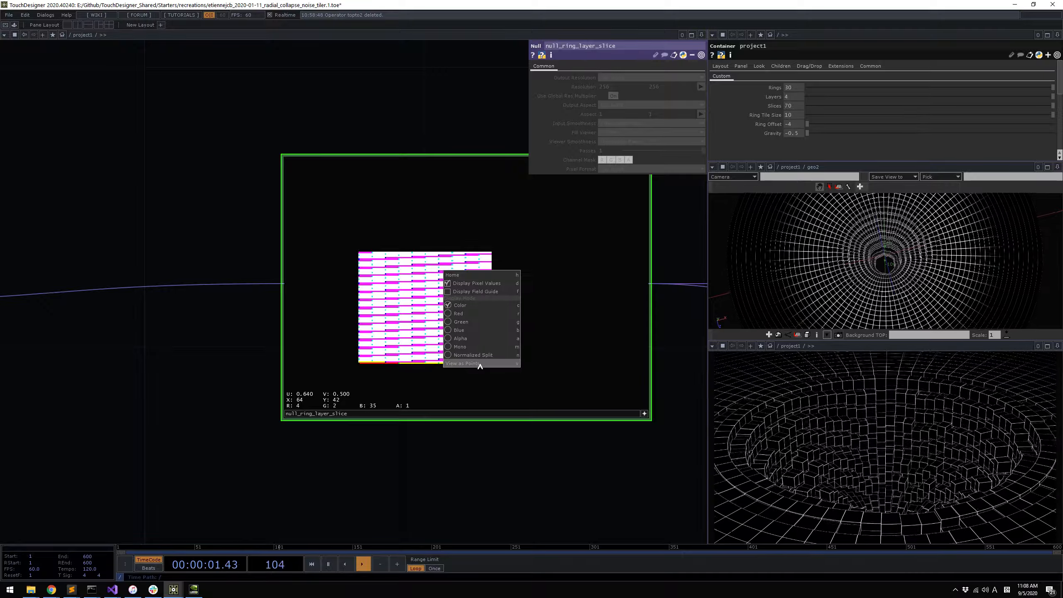
{"action": "left_click", "coordinate": [479, 363]}
{"action": "left_click_drag", "start_coordinate": [440, 231], "coordinate": [440, 255]}
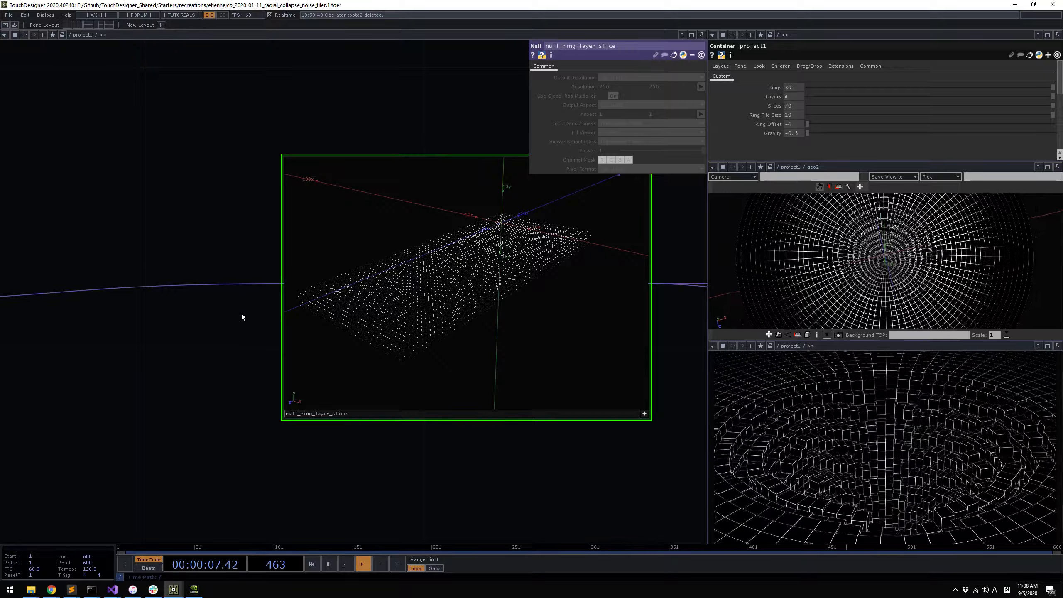
Go back inside base_make_data and examine the glslmulti1_pixel shader code alongside its output texture
{"action": "left_click_drag", "start_coordinate": [241, 312], "coordinate": [372, 304]}
{"action": "scroll", "coordinate": [499, 340], "scroll_direction": "down", "scroll_amount": 2}
{"action": "scroll", "coordinate": [373, 304], "scroll_direction": "down", "scroll_amount": 3}
{"action": "double_click", "coordinate": [252, 304]}
{"action": "scroll", "coordinate": [302, 508], "scroll_direction": "up", "scroll_amount": 5}
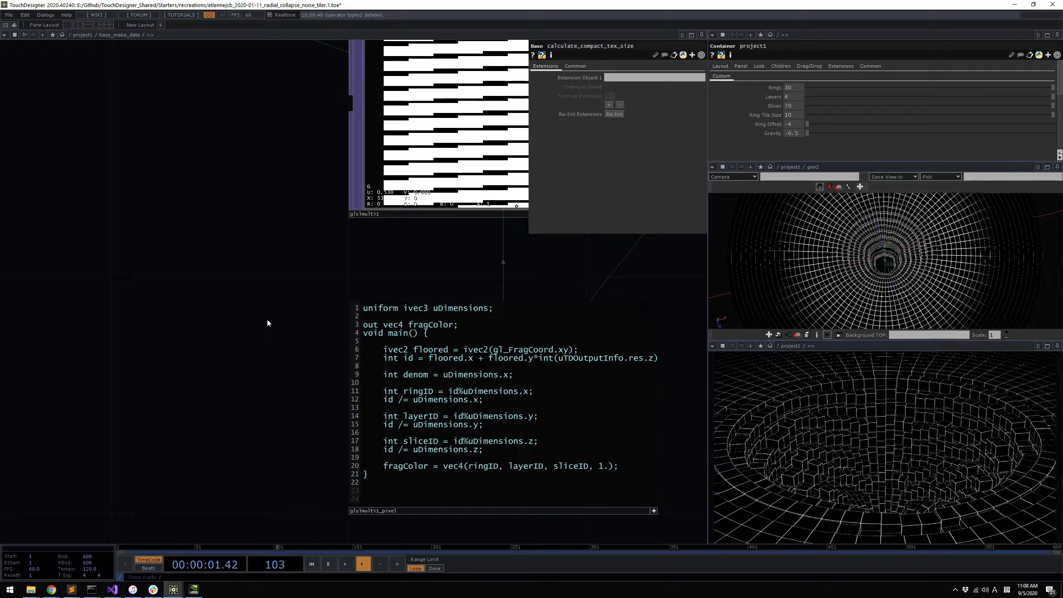
{"action": "scroll", "coordinate": [266, 297], "scroll_direction": "down", "scroll_amount": 4}
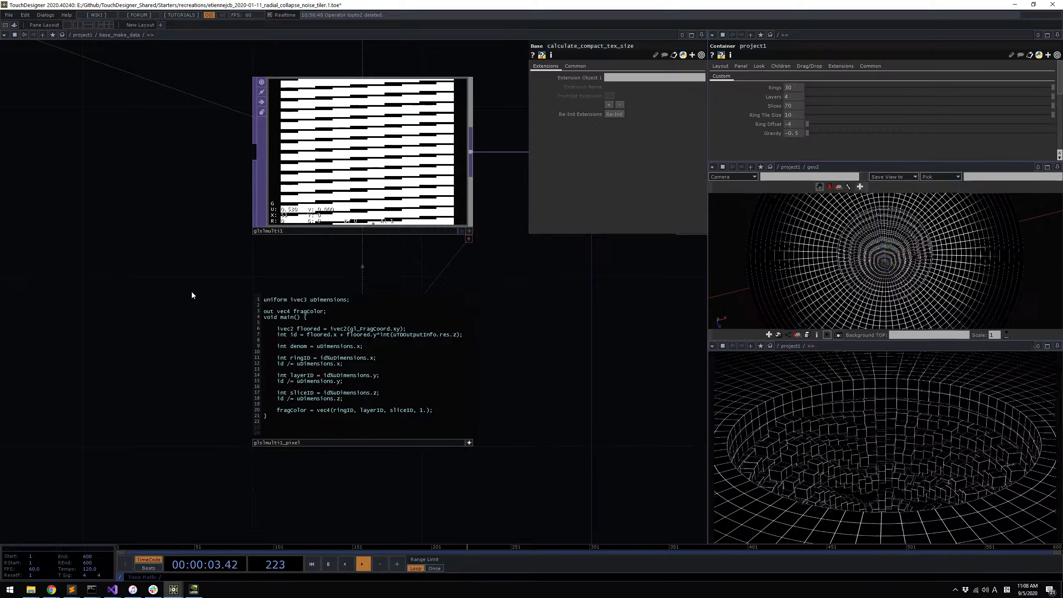
{"action": "left_click_drag", "start_coordinate": [216, 301], "coordinate": [271, 330]}
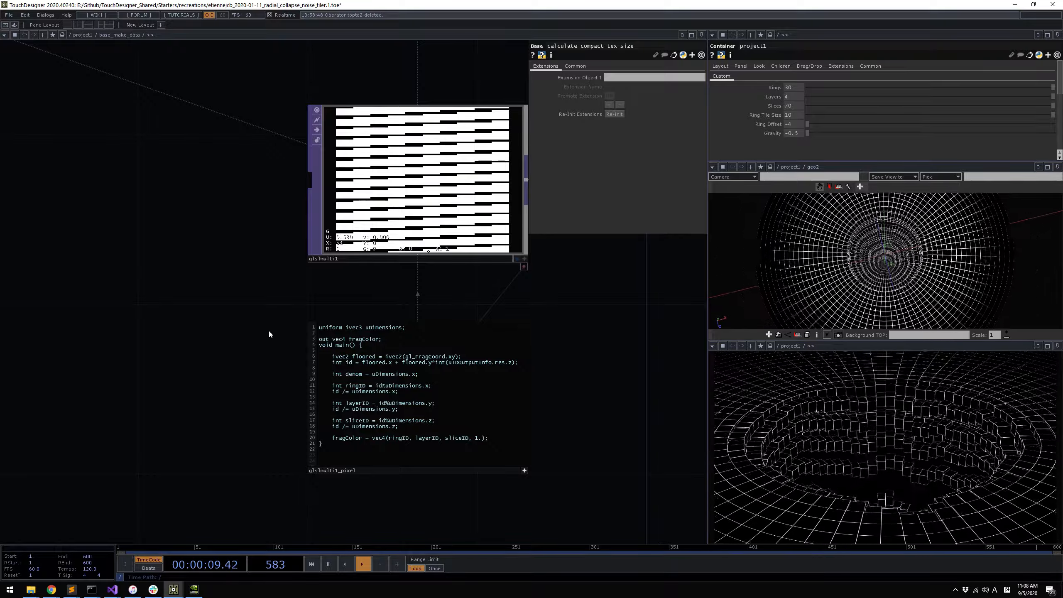
{"action": "scroll", "coordinate": [562, 357], "scroll_direction": "down", "scroll_amount": 3}
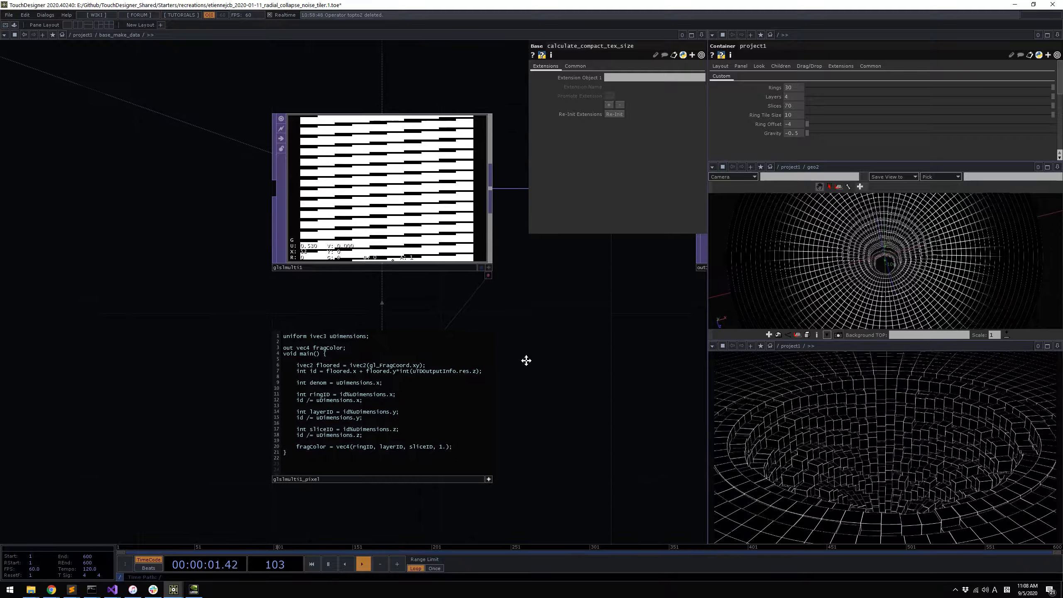
{"action": "left_click_drag", "start_coordinate": [472, 344], "coordinate": [496, 368]}
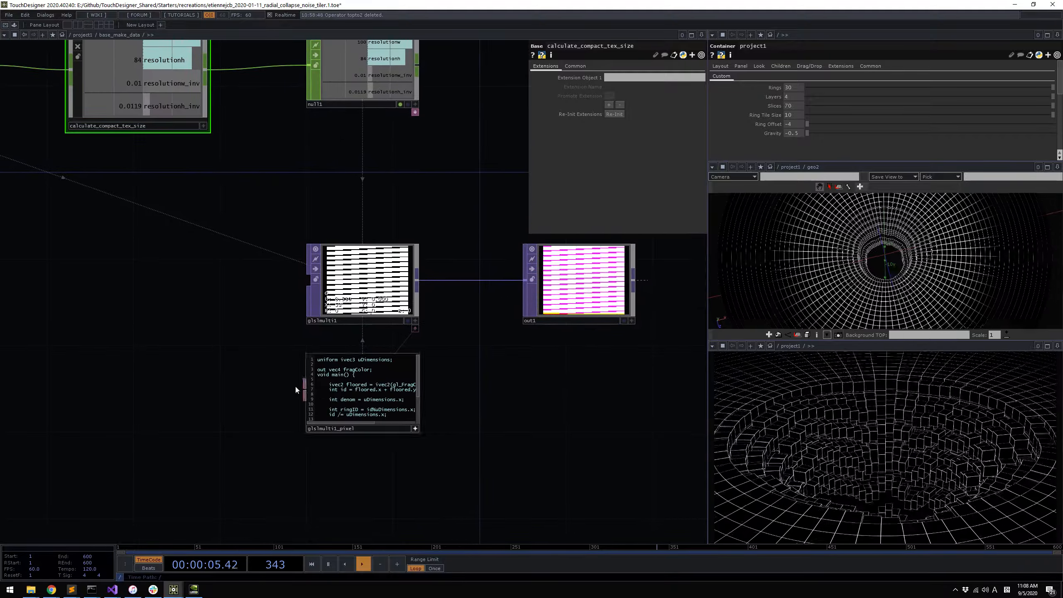
Examine the id calculation in the glslmulti1_pixel code and check glslmulti1's texture size in its node information
{"action": "scroll", "coordinate": [296, 386], "scroll_direction": "up", "scroll_amount": 5}
{"action": "left_click_drag", "start_coordinate": [232, 360], "coordinate": [227, 390]}
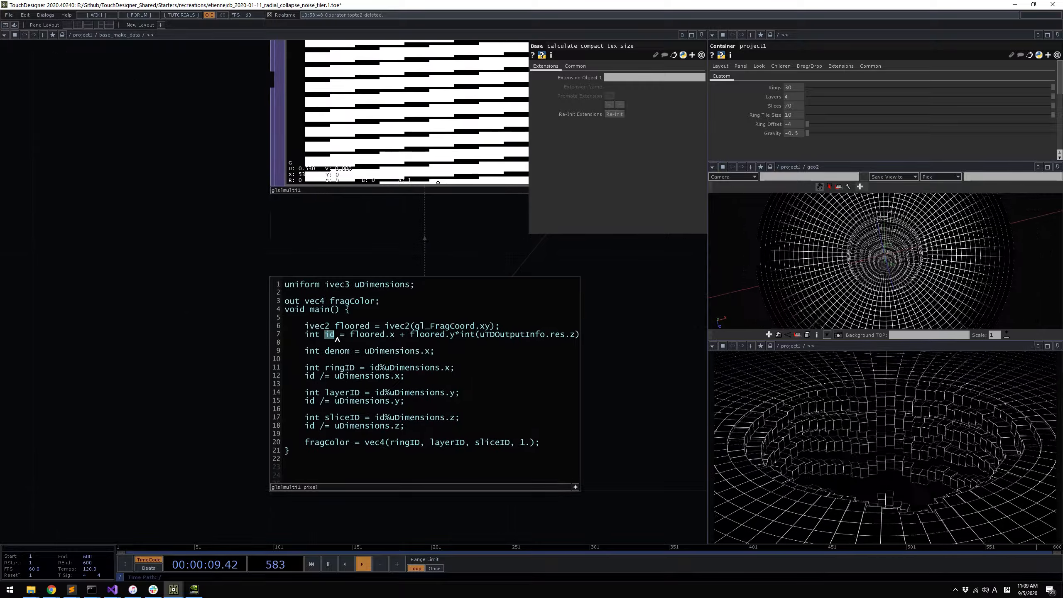
{"action": "middle_click", "coordinate": [351, 133]}
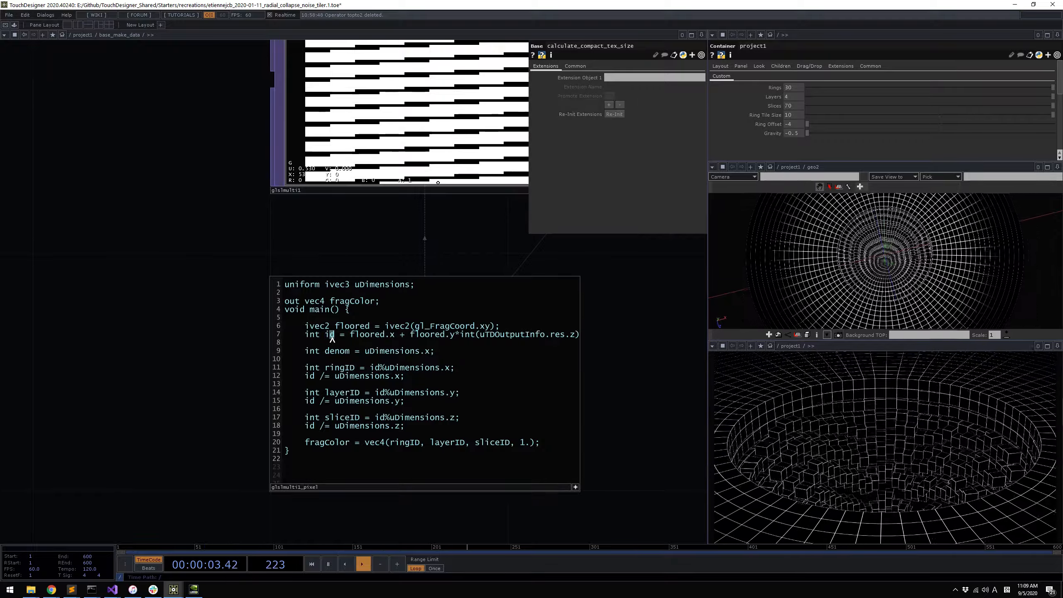
{"action": "middle_click", "coordinate": [409, 179]}
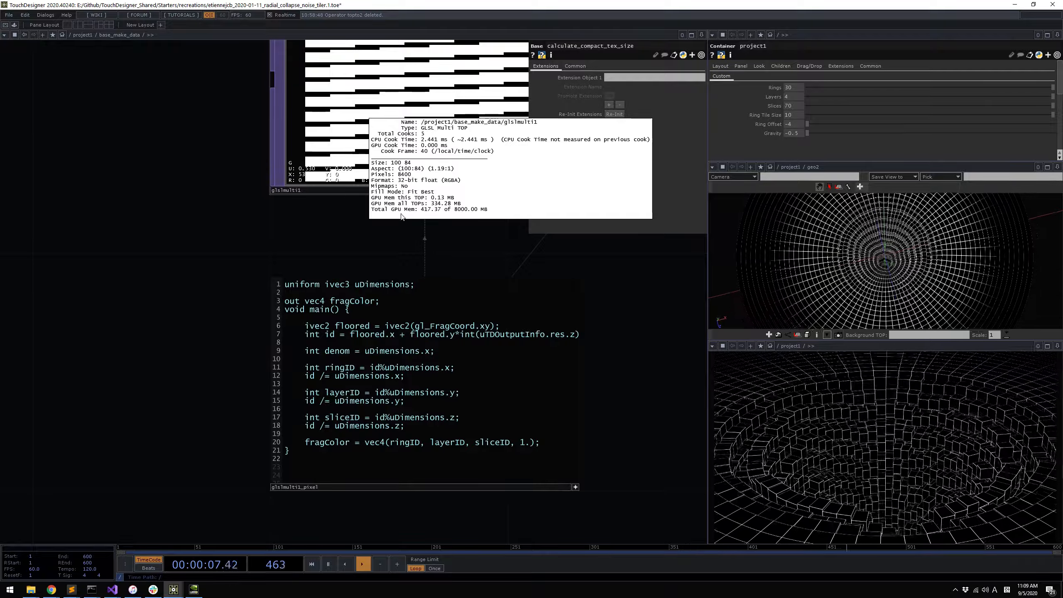
{"action": "left_click_drag", "start_coordinate": [268, 369], "coordinate": [242, 353]}
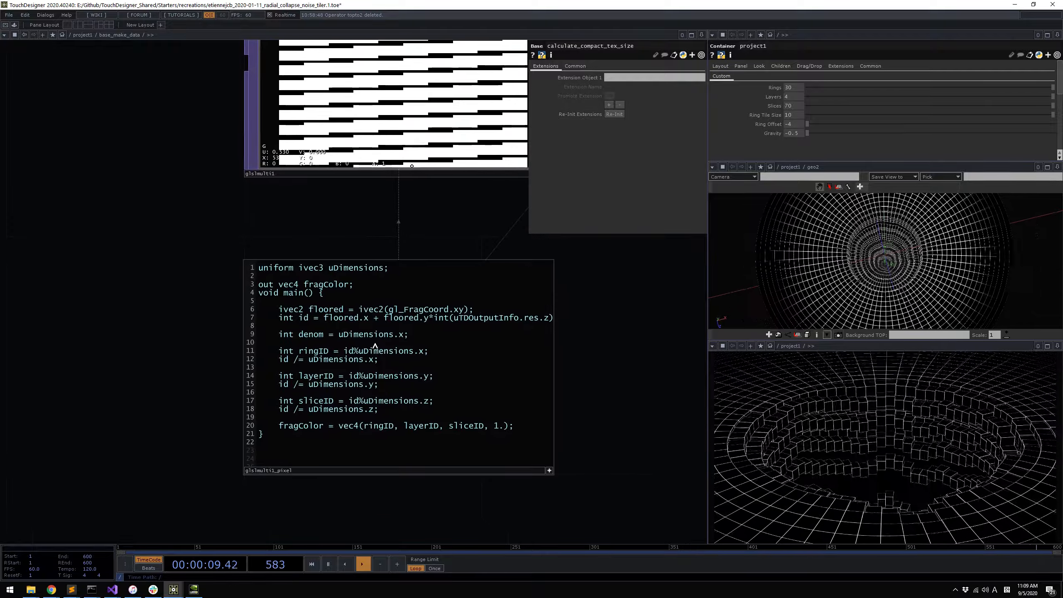
Inspect the uDimensions uniform of glslmulti1, and highlight the shader's vec4(ringID, layerID, sliceID, 1.) output
{"action": "left_click", "coordinate": [444, 174]}
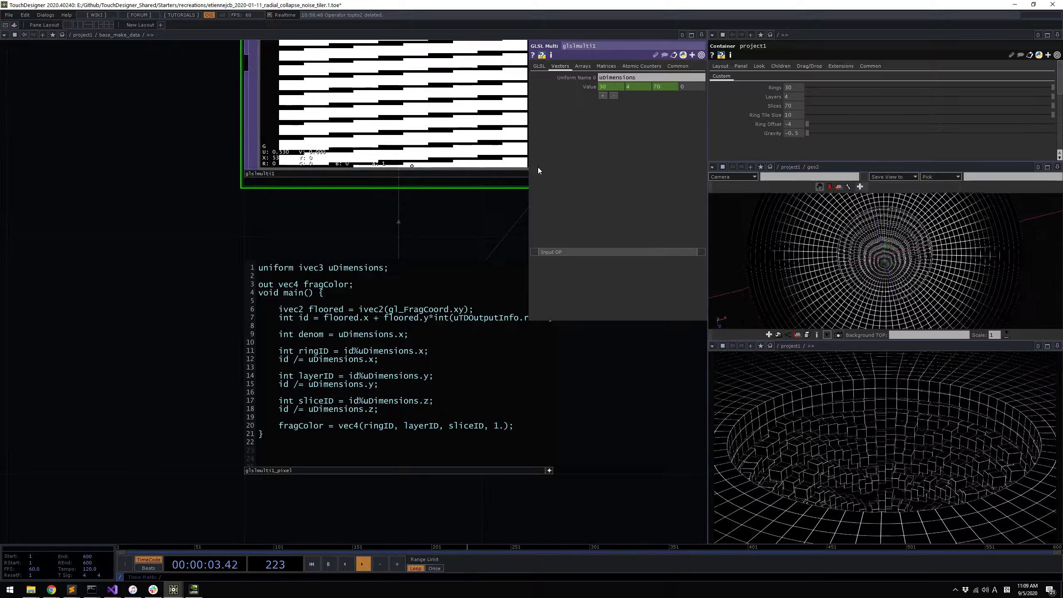
{"action": "left_click_drag", "start_coordinate": [609, 383], "coordinate": [542, 375]}
{"action": "left_click_drag", "start_coordinate": [137, 424], "coordinate": [148, 406]}
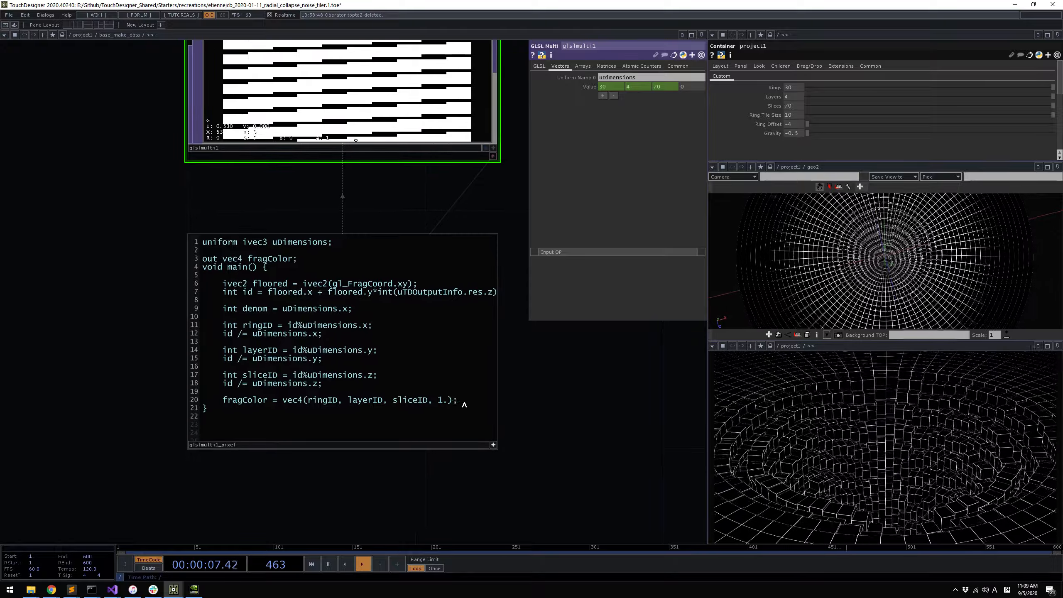
{"action": "left_click_drag", "start_coordinate": [464, 404], "coordinate": [284, 402]}
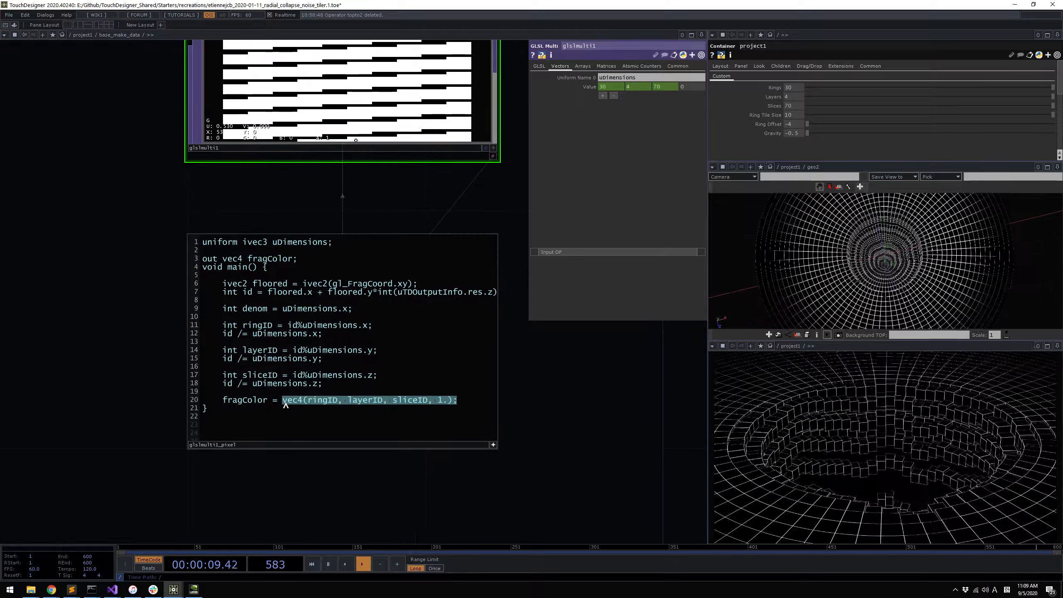
{"action": "left_click", "coordinate": [323, 401]}
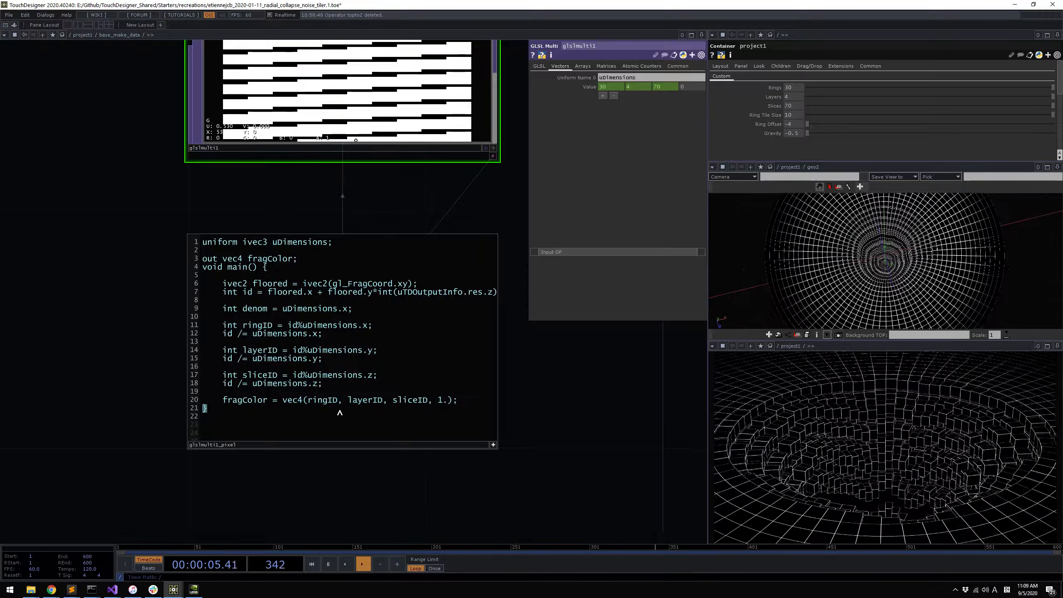
Highlight the vec4(ringID, layerID, sliceID, 1.) output in glslmulti1_pixel and compare the code with glslmulti1's texture
{"action": "left_click_drag", "start_coordinate": [458, 400], "coordinate": [283, 402]}
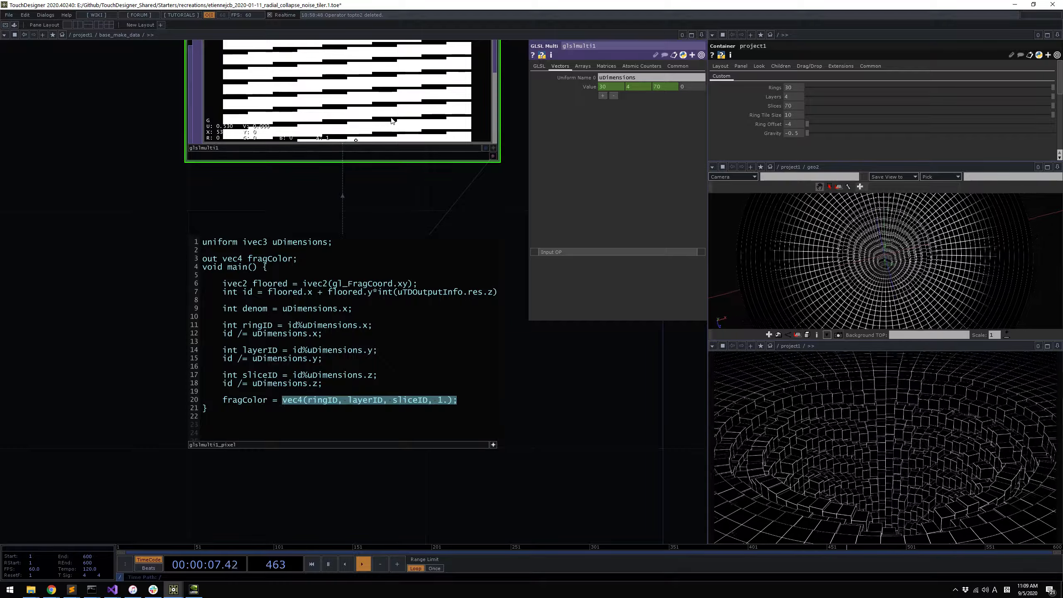
{"action": "left_click_drag", "start_coordinate": [410, 223], "coordinate": [431, 289]}
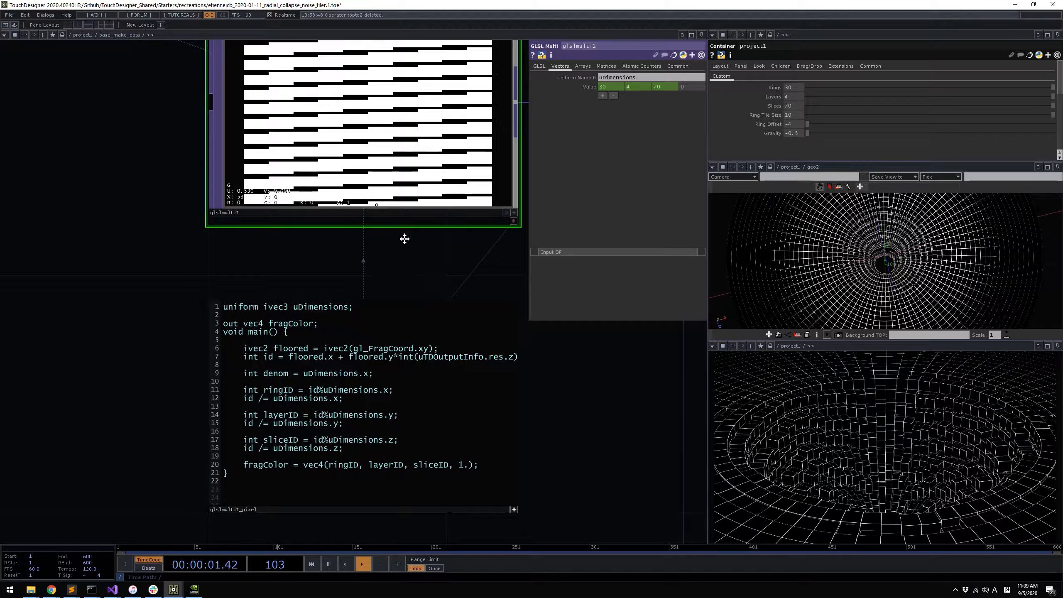
{"action": "scroll", "coordinate": [403, 238], "scroll_direction": "down", "scroll_amount": 5}
{"action": "left_click_drag", "start_coordinate": [447, 221], "coordinate": [449, 275]}
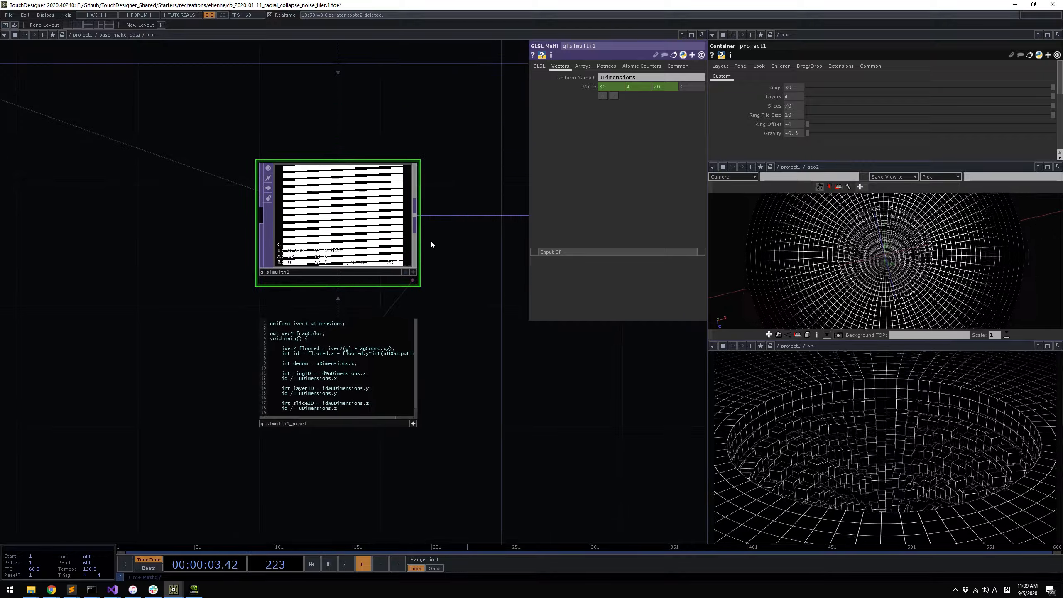
{"action": "scroll", "coordinate": [226, 355], "scroll_direction": "up", "scroll_amount": 5}
{"action": "scroll", "coordinate": [238, 295], "scroll_direction": "down", "scroll_amount": 3}
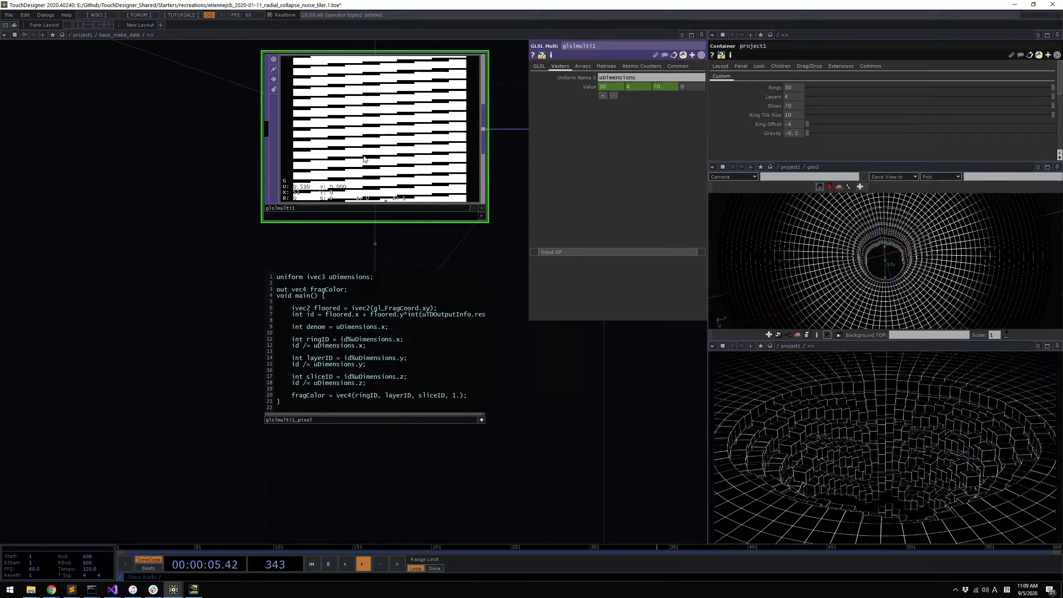
Return to project1 and bring up the viewing options of the null_ring_layer_slice point cloud
{"action": "scroll", "coordinate": [195, 228], "scroll_direction": "down", "scroll_amount": 8}
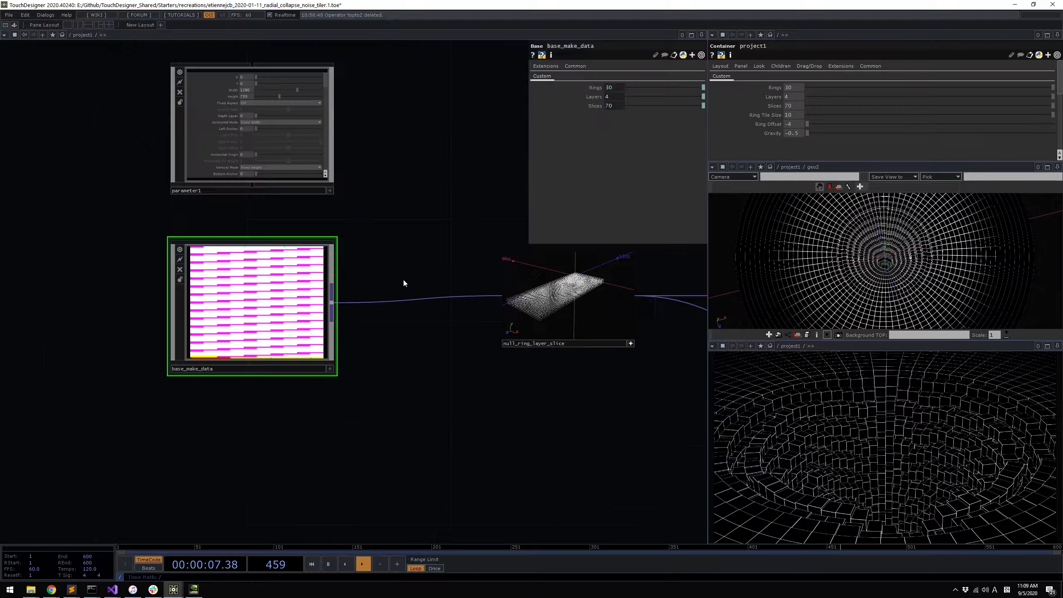
{"action": "scroll", "coordinate": [364, 312], "scroll_direction": "up", "scroll_amount": 5}
{"action": "right_click", "coordinate": [375, 181]}
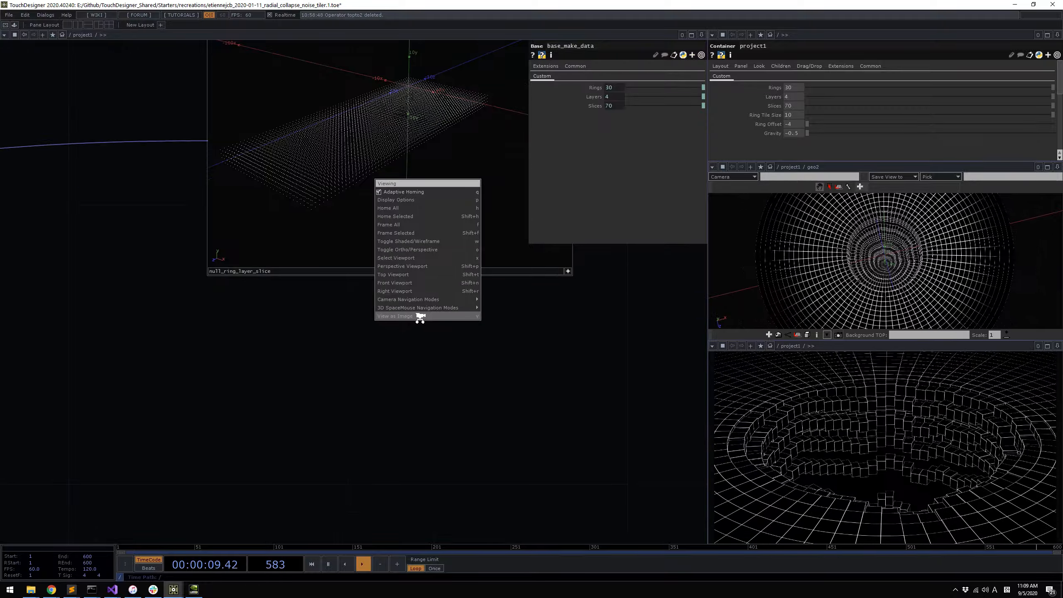
{"action": "left_click_drag", "start_coordinate": [436, 361], "coordinate": [624, 364]}
{"action": "scroll", "coordinate": [625, 365], "scroll_direction": "down", "scroll_amount": 5}
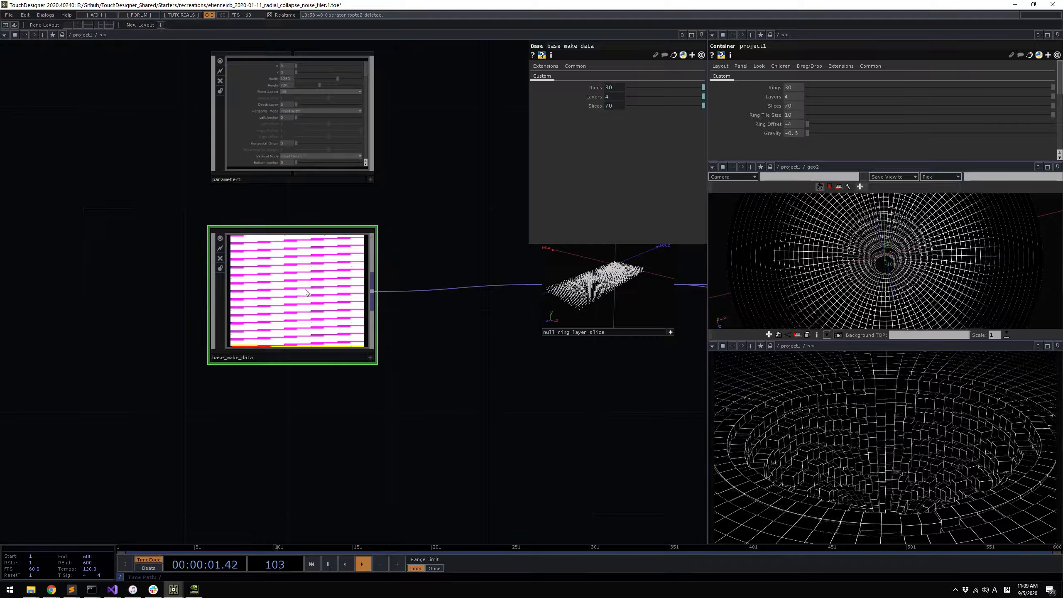
Revisit the glslmulti1_pixel code inside base_make_data and go back up to project1
{"action": "scroll", "coordinate": [306, 292], "scroll_direction": "up", "scroll_amount": 8}
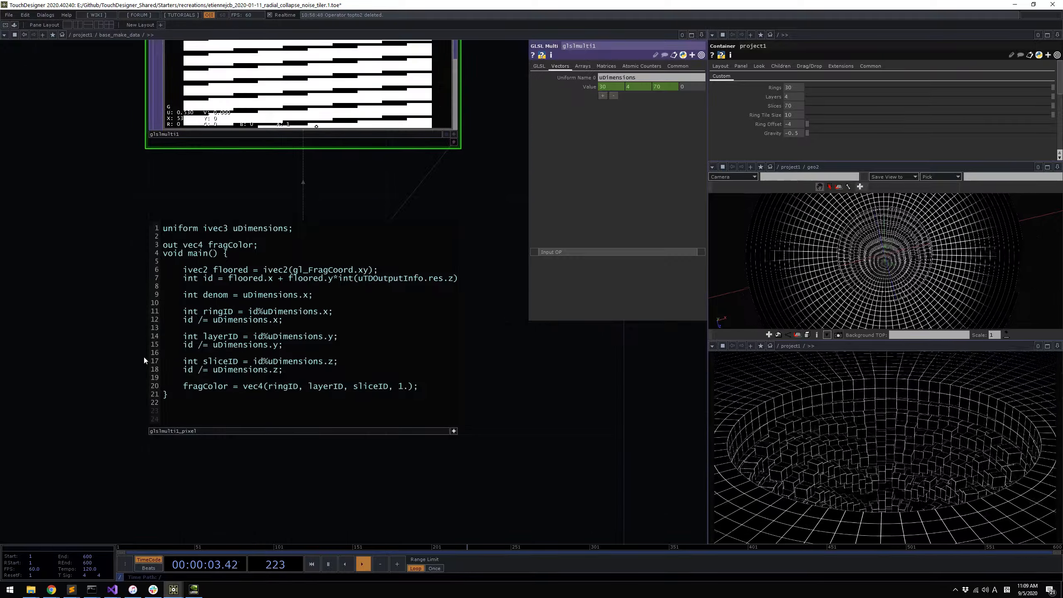
{"action": "scroll", "coordinate": [422, 383], "scroll_direction": "down", "scroll_amount": 4}
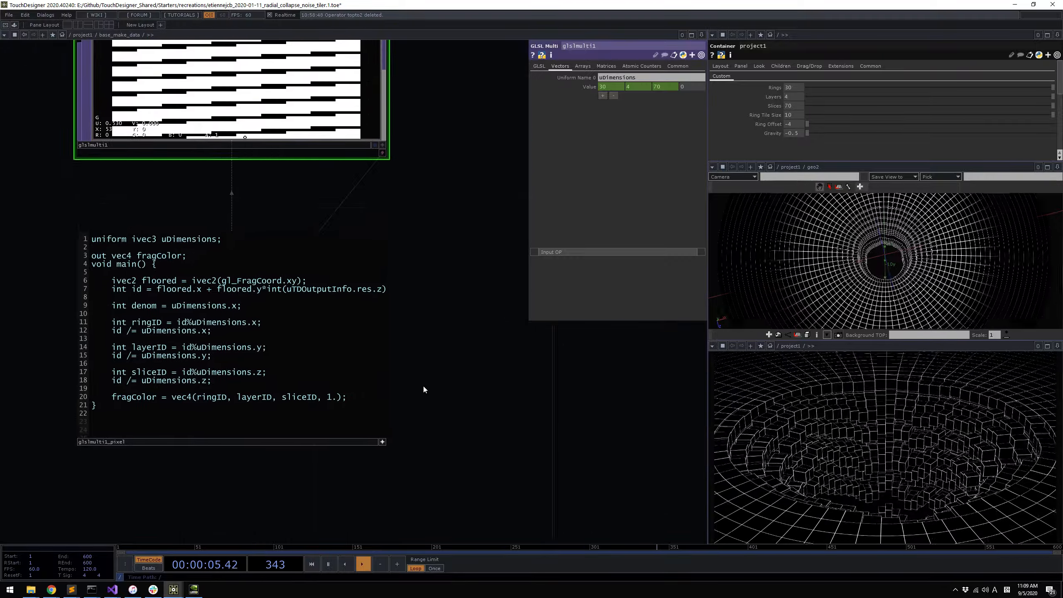
{"action": "scroll", "coordinate": [422, 383], "scroll_direction": "down", "scroll_amount": 8}
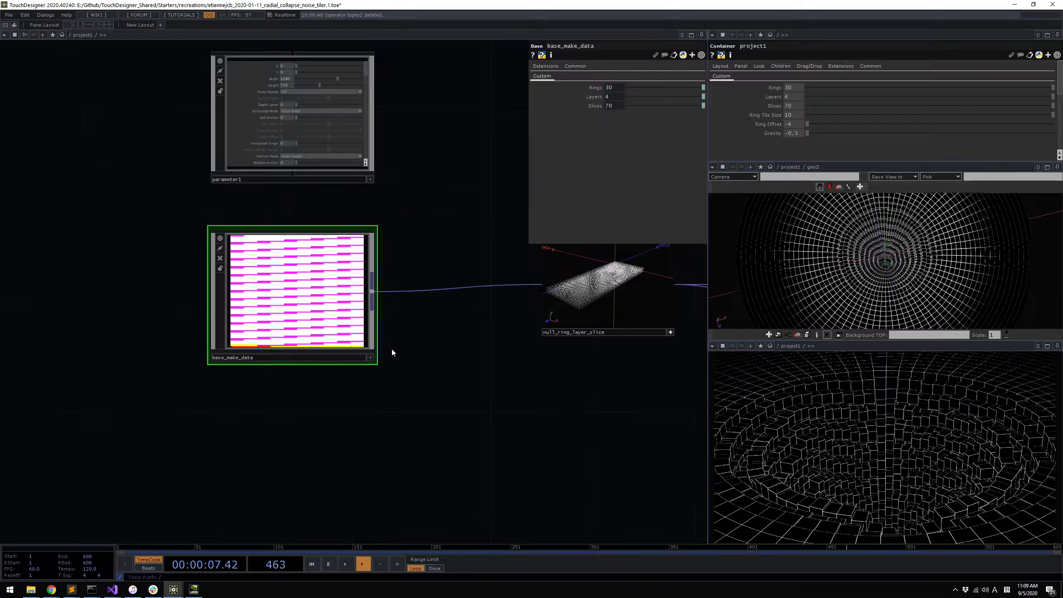
Orbit the null_ring_layer_slice point cloud to examine its arrangement of points
{"action": "scroll", "coordinate": [508, 373], "scroll_direction": "up", "scroll_amount": 6}
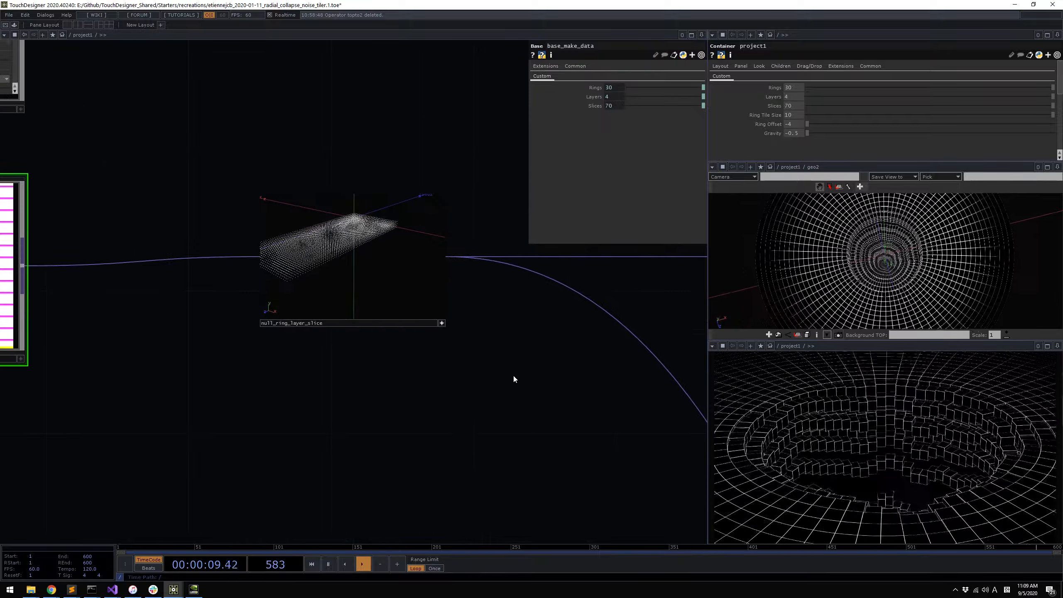
{"action": "left_click_drag", "start_coordinate": [529, 414], "coordinate": [575, 471]}
{"action": "scroll", "coordinate": [391, 408], "scroll_direction": "up", "scroll_amount": 3}
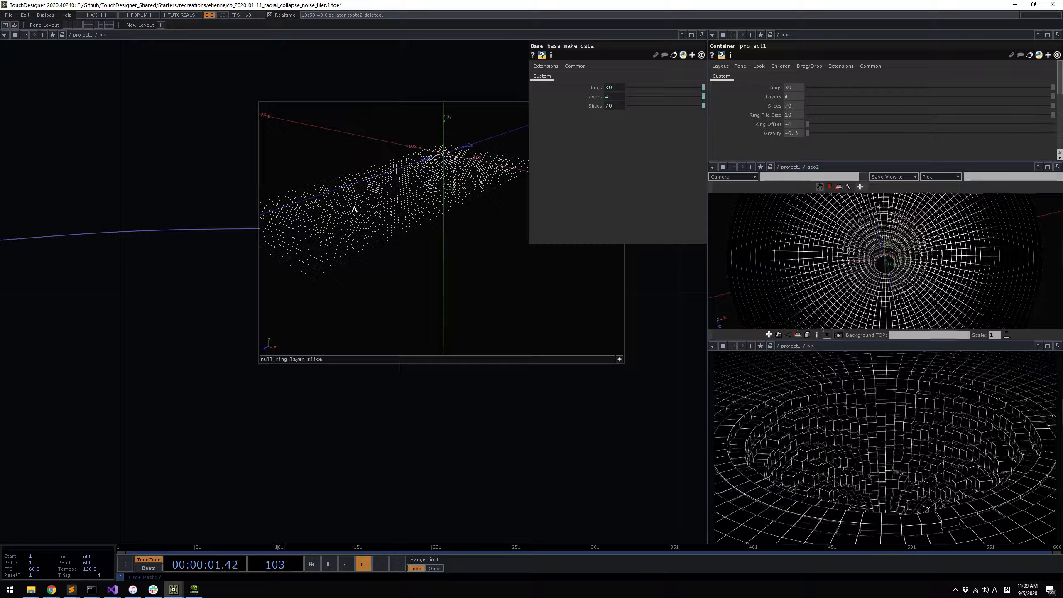
{"action": "left_click_drag", "start_coordinate": [354, 209], "coordinate": [381, 200]}
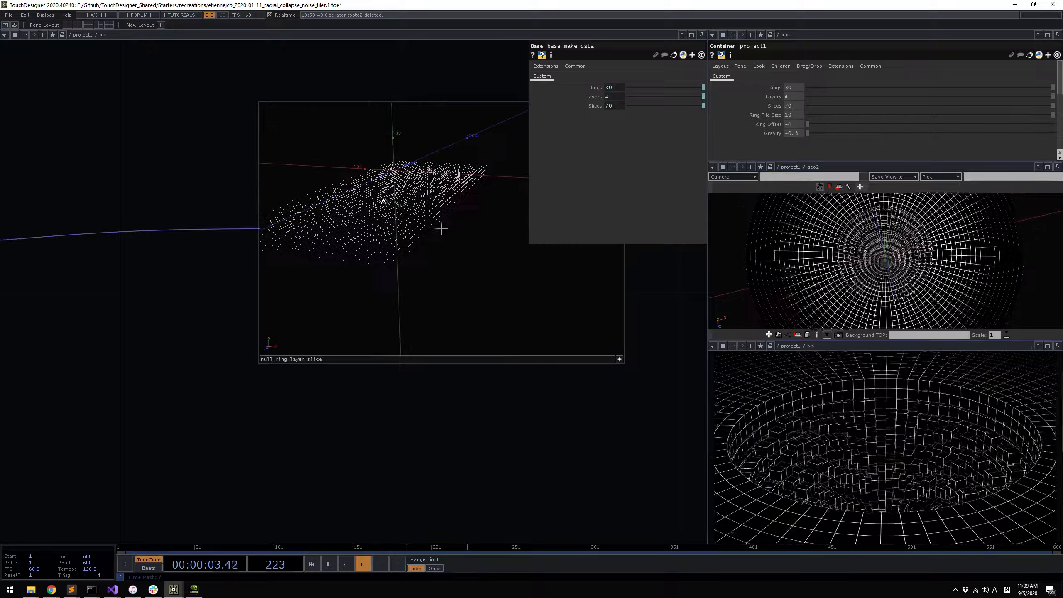
{"action": "left_click_drag", "start_coordinate": [443, 425], "coordinate": [488, 448]}
{"action": "left_click_drag", "start_coordinate": [541, 330], "coordinate": [581, 332]}
Switch the null_ring_layer_slice viewer to View as Image, home the image, and deactivate the viewer
{"action": "right_click", "coordinate": [547, 272]}
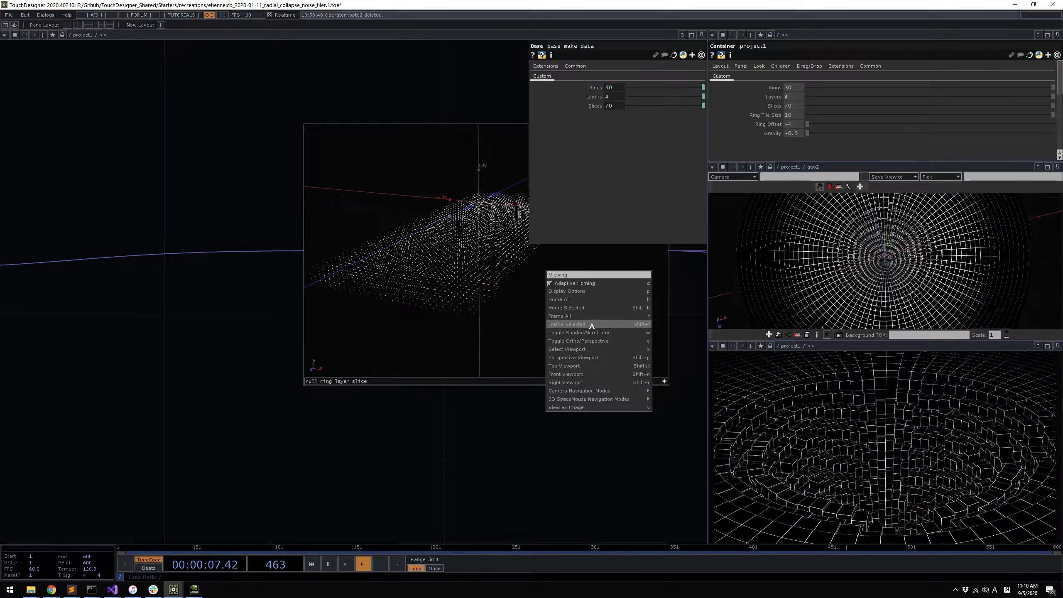
{"action": "left_click", "coordinate": [515, 326]}
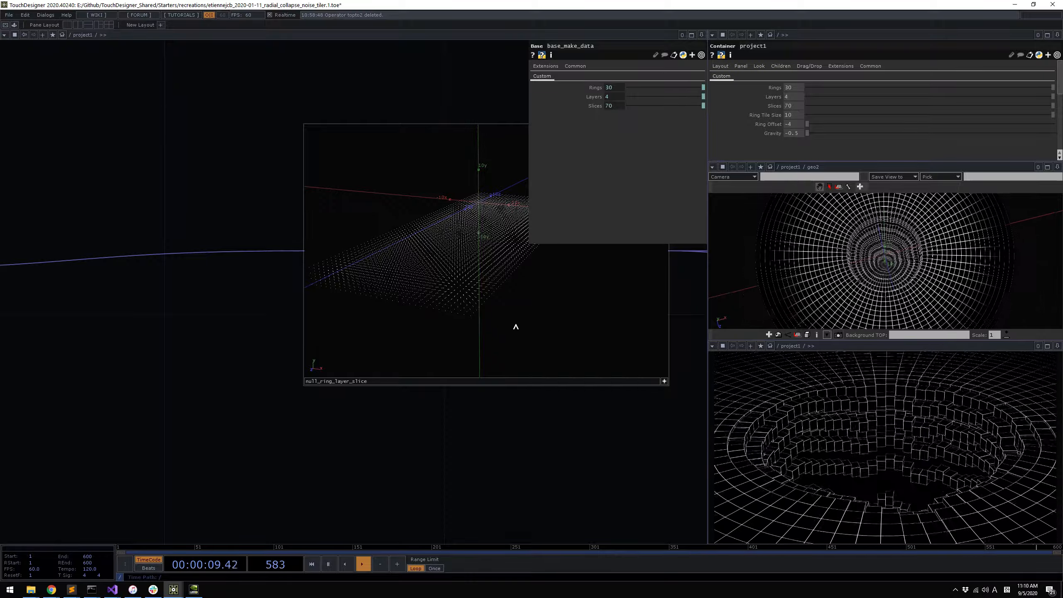
{"action": "right_click", "coordinate": [515, 330]}
{"action": "left_click", "coordinate": [610, 377]}
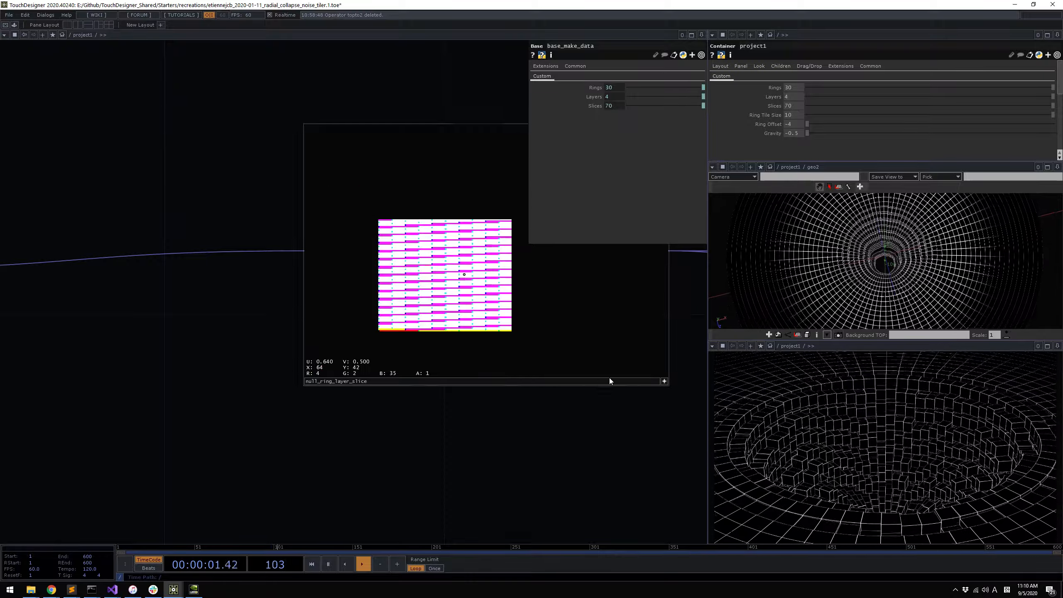
{"action": "key", "text": "h"}
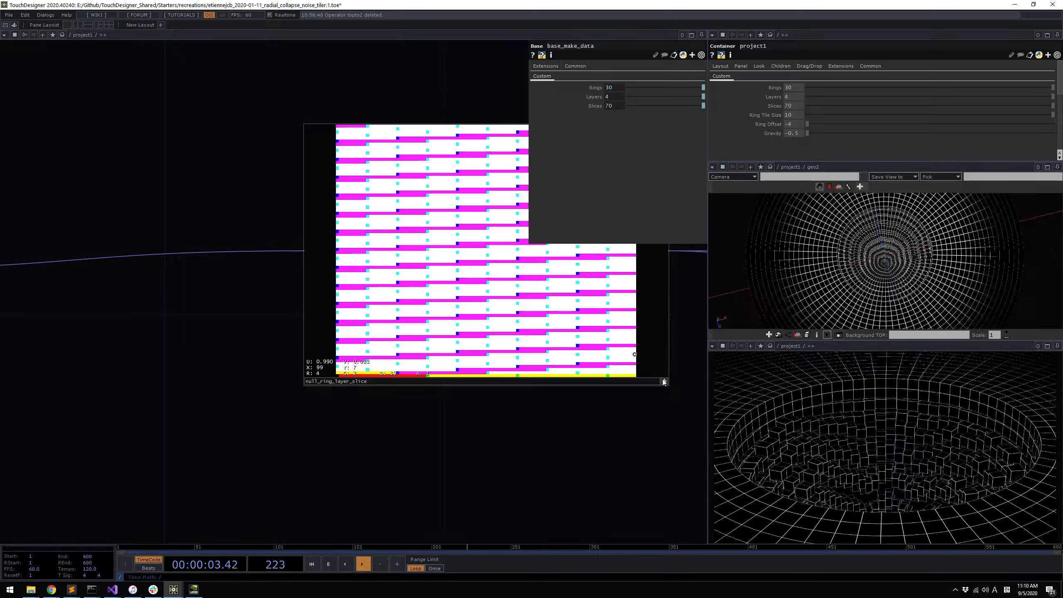
{"action": "left_click", "coordinate": [664, 382]}
Follow the network to slice_mod_X1 and select it to inspect its uModDimensions uniform
{"action": "left_click_drag", "start_coordinate": [670, 389], "coordinate": [263, 330]}
{"action": "scroll", "coordinate": [263, 330], "scroll_direction": "down", "scroll_amount": 8}
{"action": "left_click_drag", "start_coordinate": [435, 459], "coordinate": [325, 328]}
{"action": "scroll", "coordinate": [325, 328], "scroll_direction": "down", "scroll_amount": 3}
{"action": "left_click_drag", "start_coordinate": [360, 413], "coordinate": [334, 370]}
{"action": "scroll", "coordinate": [334, 370], "scroll_direction": "up", "scroll_amount": 4}
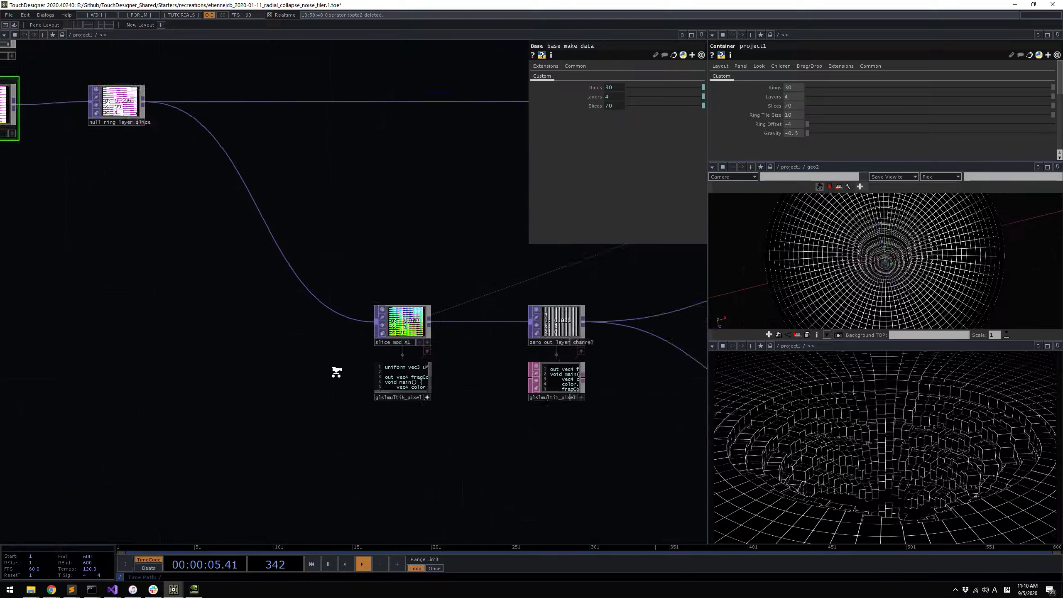
{"action": "left_click_drag", "start_coordinate": [312, 334], "coordinate": [411, 375]}
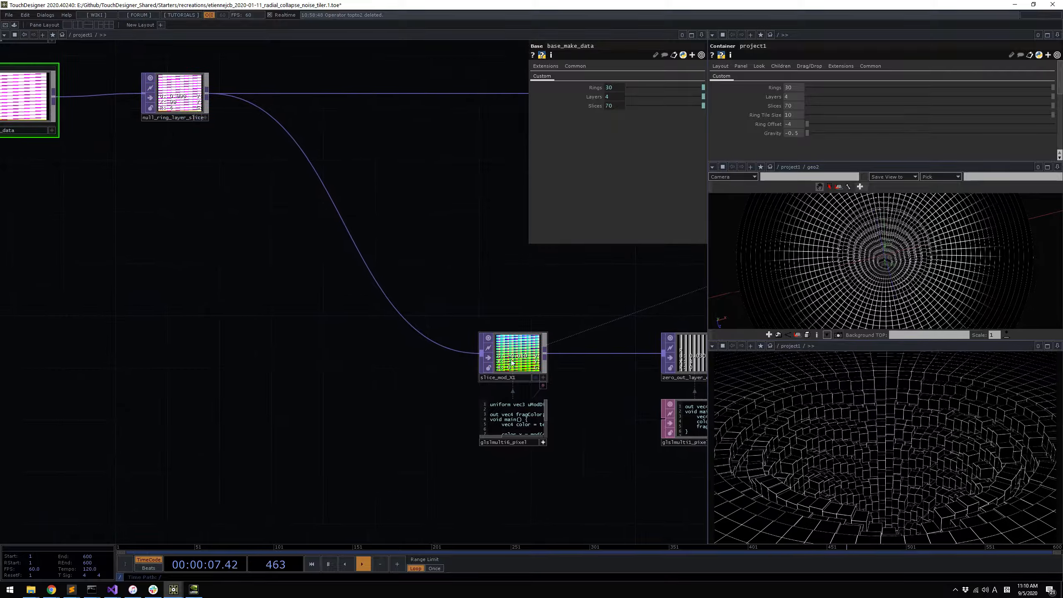
{"action": "left_click", "coordinate": [514, 353]}
{"action": "left_click_drag", "start_coordinate": [581, 450], "coordinate": [465, 413]}
{"action": "scroll", "coordinate": [365, 370], "scroll_direction": "up", "scroll_amount": 4}
{"action": "scroll", "coordinate": [274, 305], "scroll_direction": "down", "scroll_amount": 4}
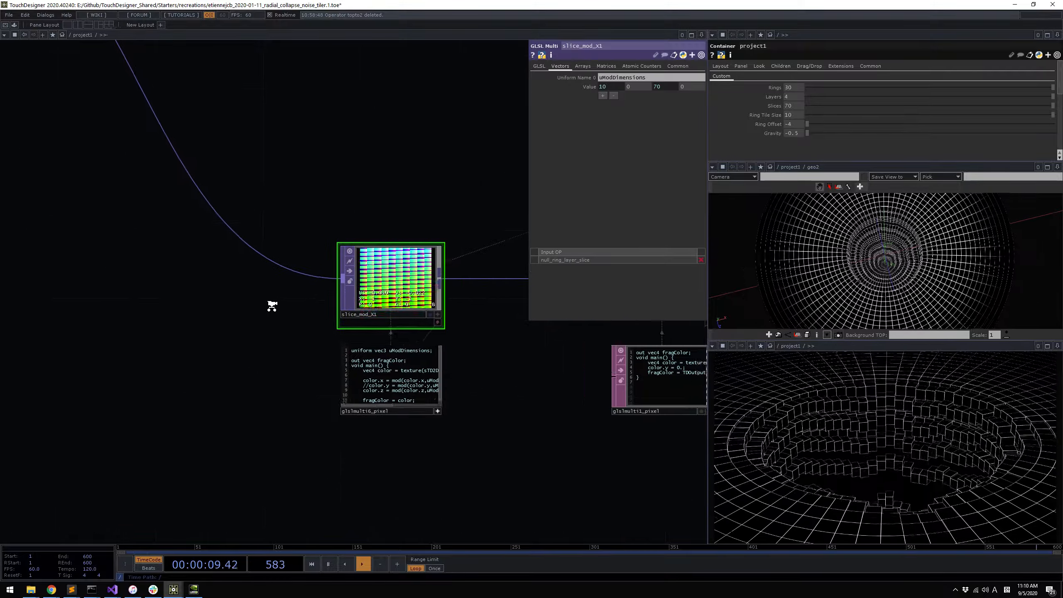
Go back to null_ring_layer_slice, select it, and activate its viewer to read individual pixels
{"action": "left_click_drag", "start_coordinate": [188, 223], "coordinate": [439, 371]}
{"action": "scroll", "coordinate": [249, 166], "scroll_direction": "up", "scroll_amount": 3}
{"action": "left_click_drag", "start_coordinate": [341, 310], "coordinate": [443, 422]}
{"action": "scroll", "coordinate": [366, 332], "scroll_direction": "up", "scroll_amount": 5}
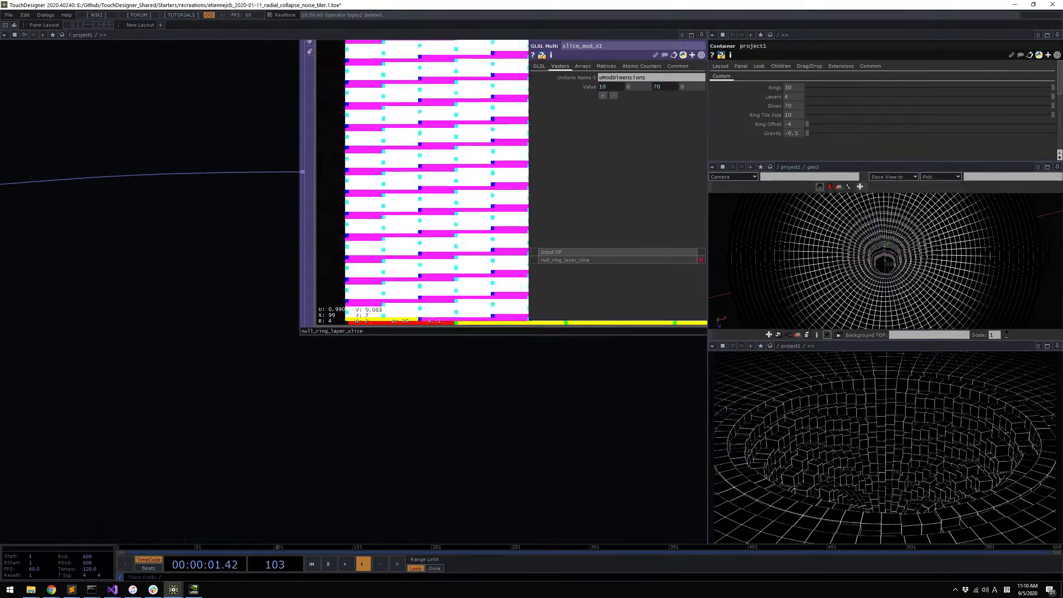
{"action": "left_click", "coordinate": [366, 333]}
{"action": "key", "text": "a"}
{"action": "right_click", "coordinate": [365, 332]}
{"action": "left_click", "coordinate": [342, 347]}
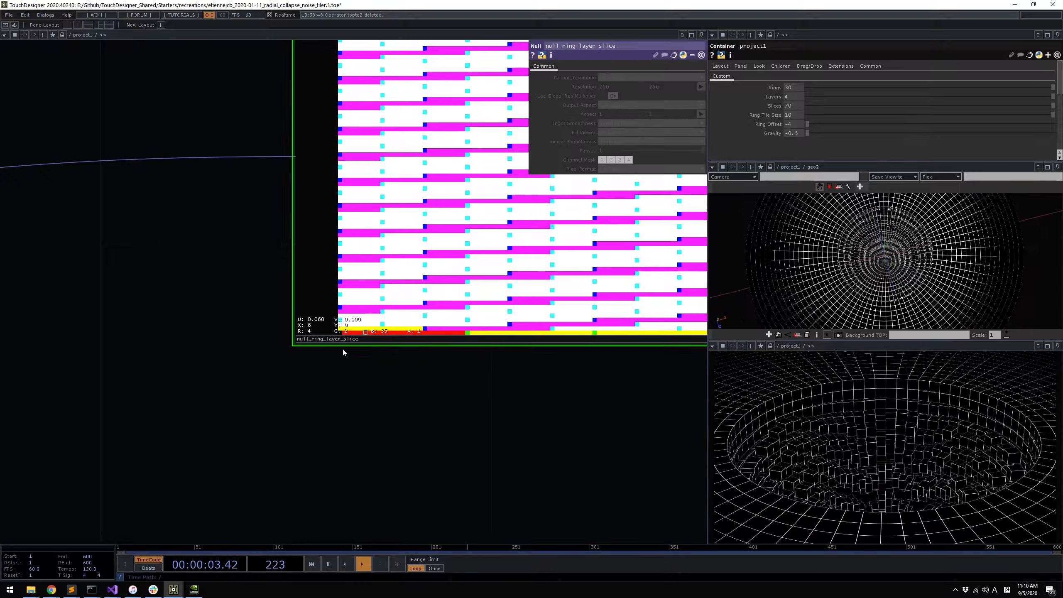
Select base_make_data to show its Rings, Layers and Slices parameters, and zoom in on the pixels of null_ring_layer_slice
{"action": "scroll", "coordinate": [327, 338], "scroll_direction": "up", "scroll_amount": 2}
{"action": "scroll", "coordinate": [235, 254], "scroll_direction": "down", "scroll_amount": 5}
{"action": "left_click_drag", "start_coordinate": [304, 315], "coordinate": [471, 346]}
{"action": "left_click", "coordinate": [174, 243]}
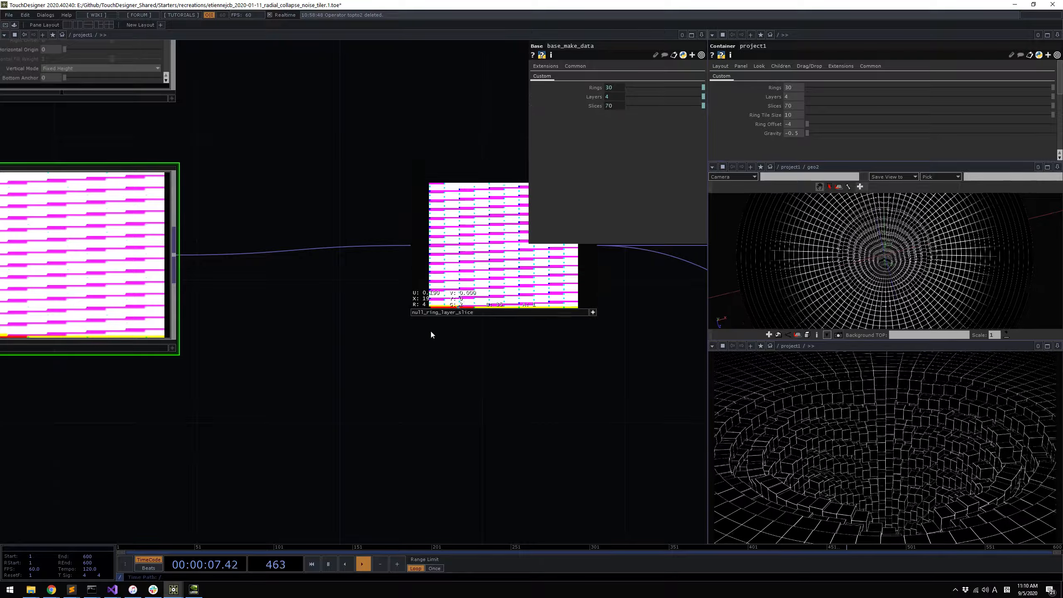
{"action": "scroll", "coordinate": [431, 331], "scroll_direction": "up", "scroll_amount": 3}
{"action": "scroll", "coordinate": [487, 281], "scroll_direction": "up", "scroll_amount": 2}
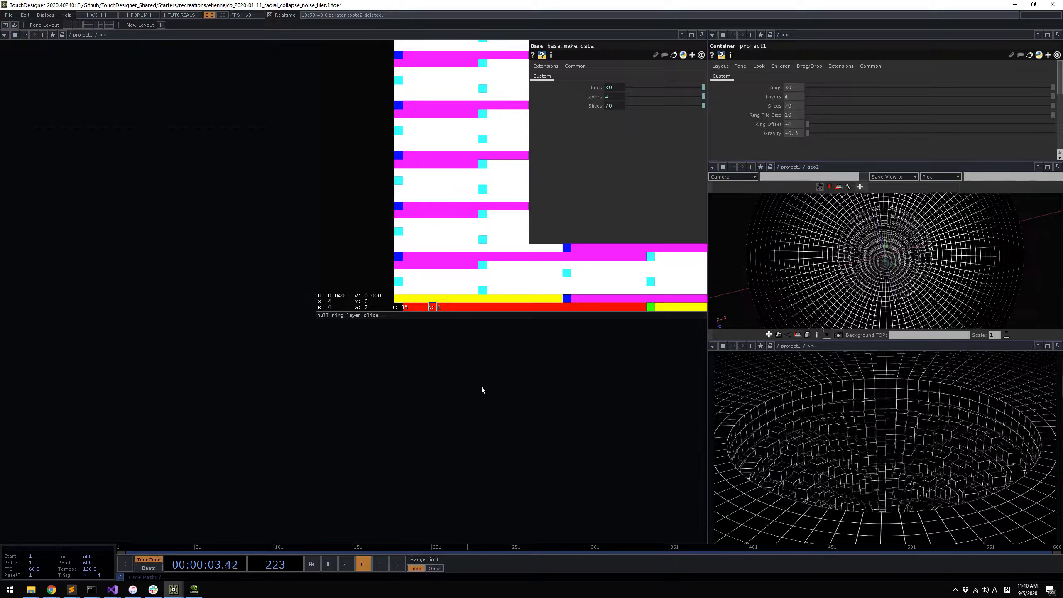
Examine the null_ring_layer_slice pixel values against base_make_data's parameters, and deactivate the null's viewer
{"action": "left_click_drag", "start_coordinate": [441, 363], "coordinate": [281, 346]}
{"action": "scroll", "coordinate": [268, 334], "scroll_direction": "down", "scroll_amount": 2}
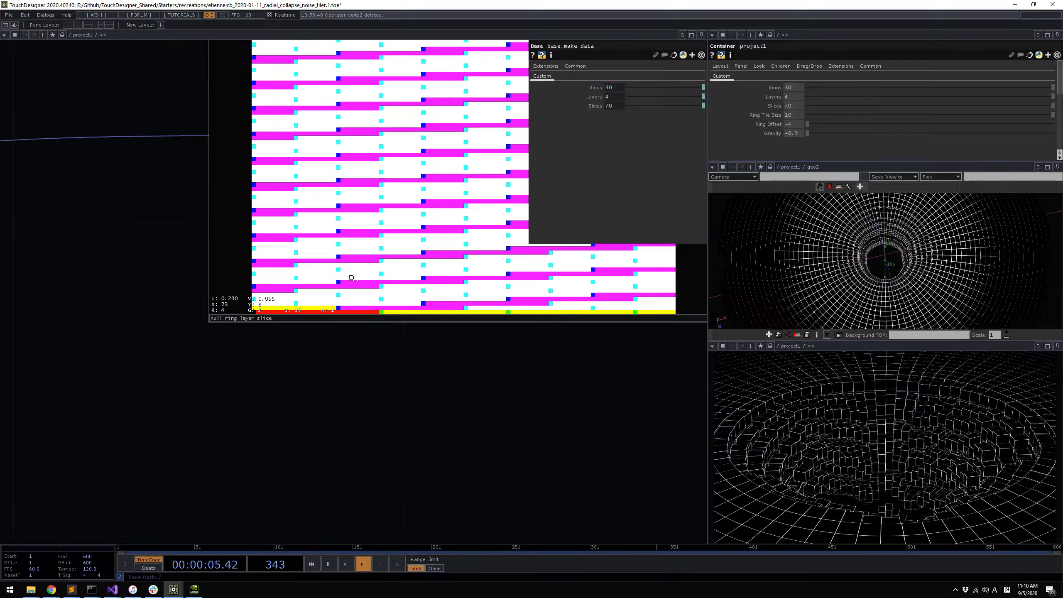
{"action": "scroll", "coordinate": [348, 218], "scroll_direction": "down", "scroll_amount": 1}
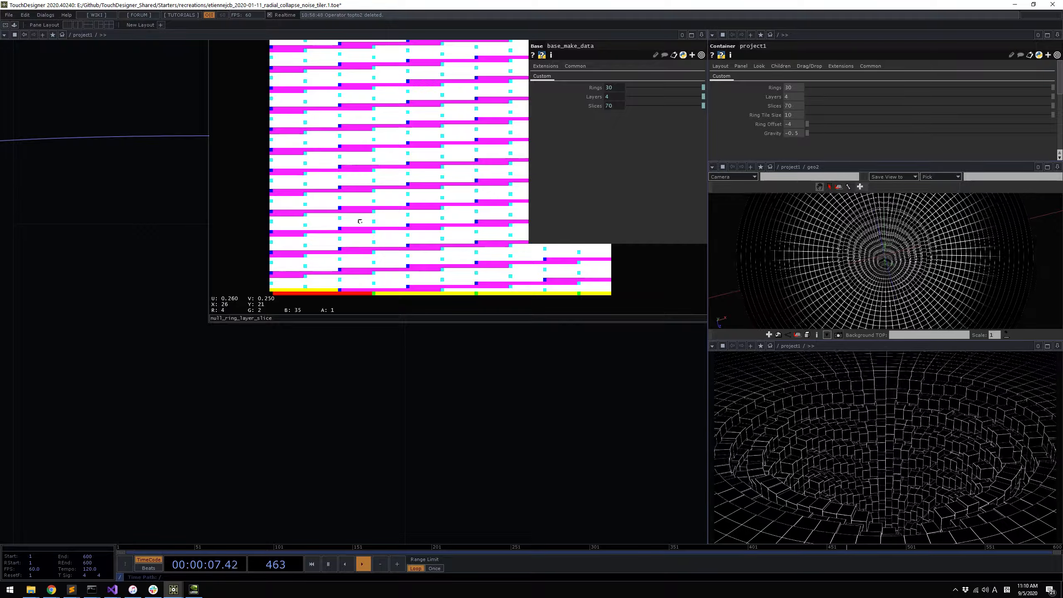
{"action": "left_click_drag", "start_coordinate": [393, 377], "coordinate": [276, 366]}
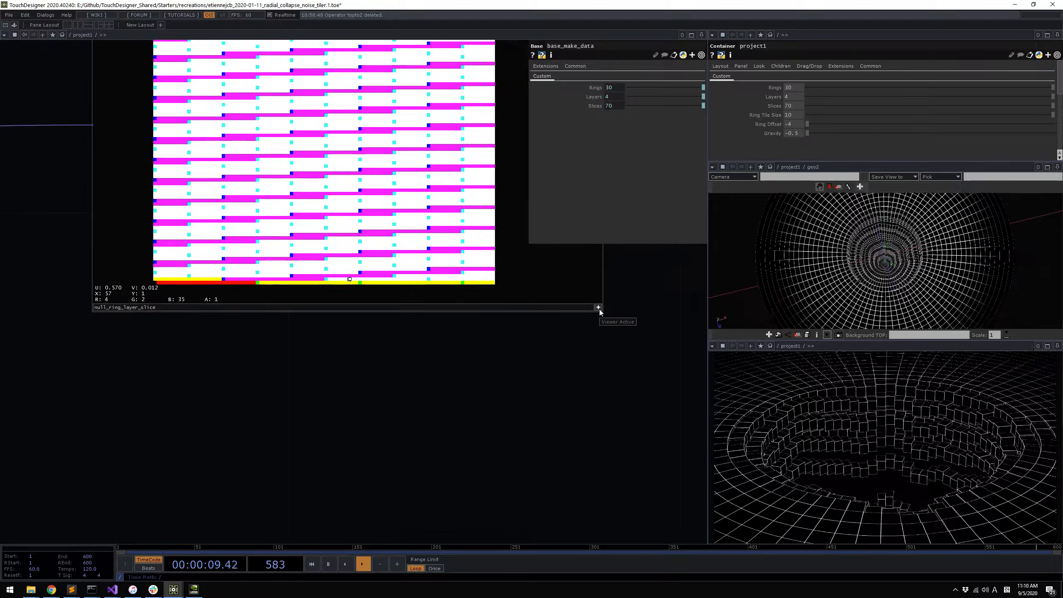
{"action": "left_click", "coordinate": [598, 307]}
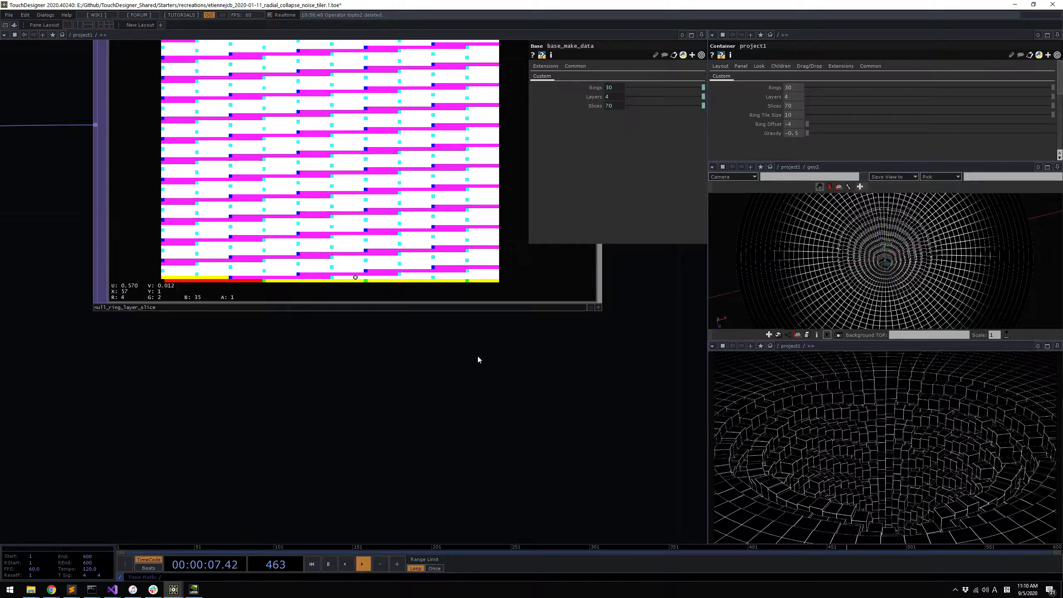
{"action": "left_click_drag", "start_coordinate": [424, 351], "coordinate": [381, 294]}
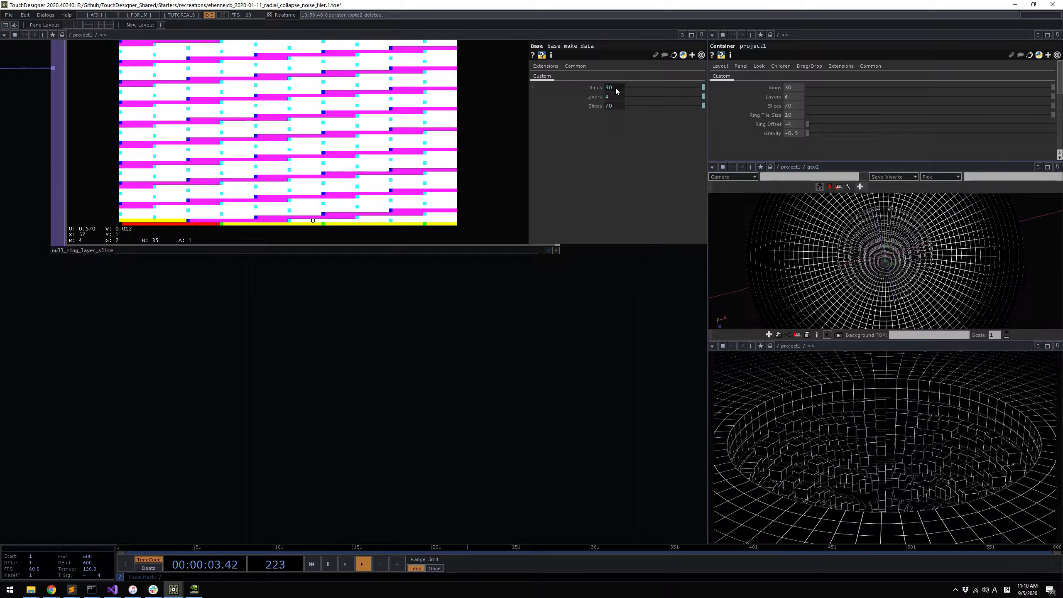
{"action": "left_click_drag", "start_coordinate": [478, 344], "coordinate": [557, 433]}
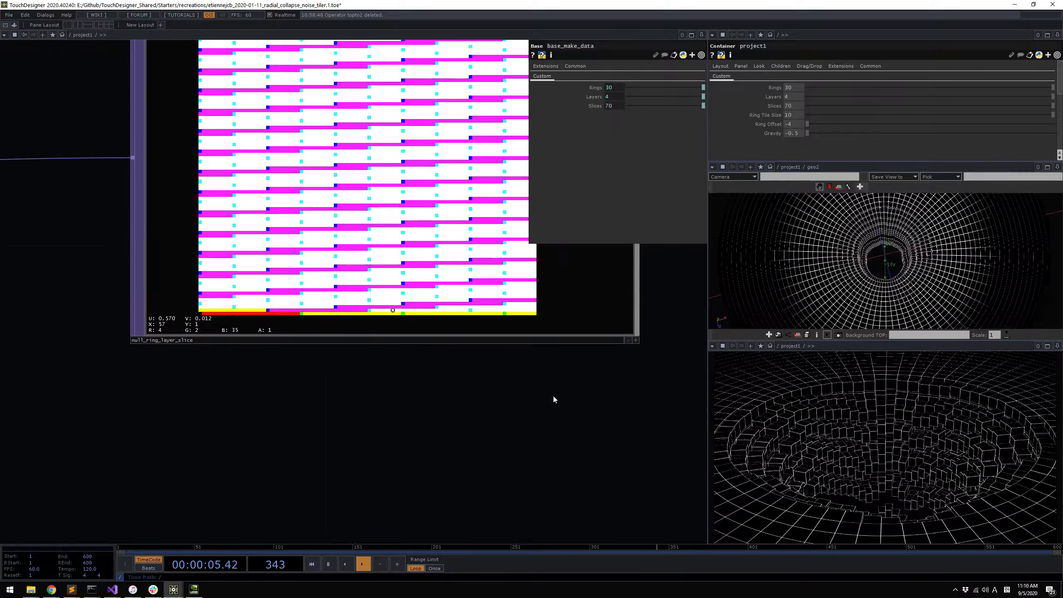
Select slice_mod_X1, examine the mod calculations in glslmulti6_pixel, and survey the node's place in the project1 network
{"action": "scroll", "coordinate": [543, 385], "scroll_direction": "down", "scroll_amount": 10}
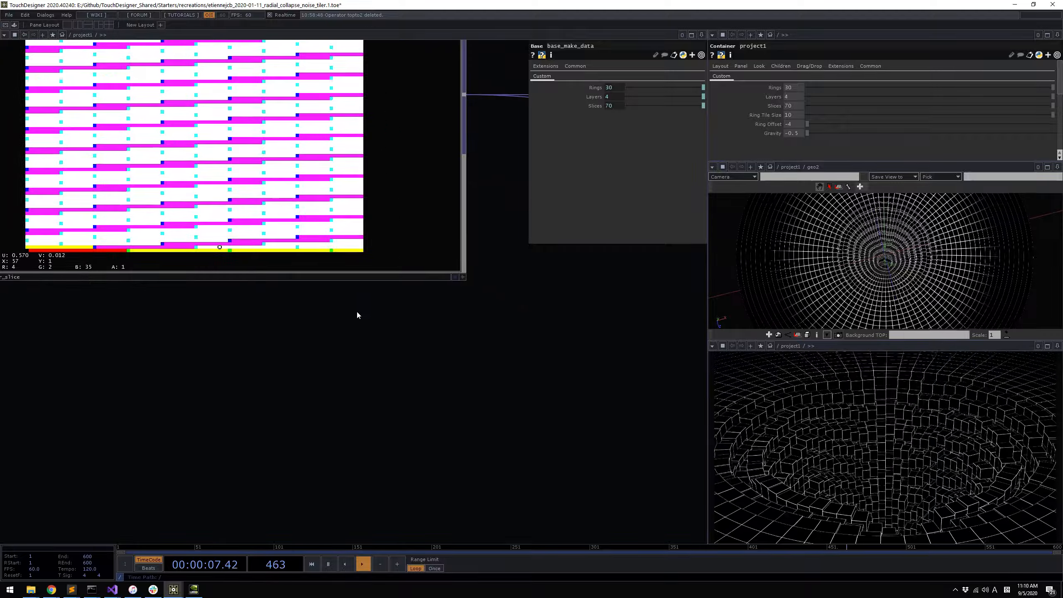
{"action": "left_click", "coordinate": [516, 373]}
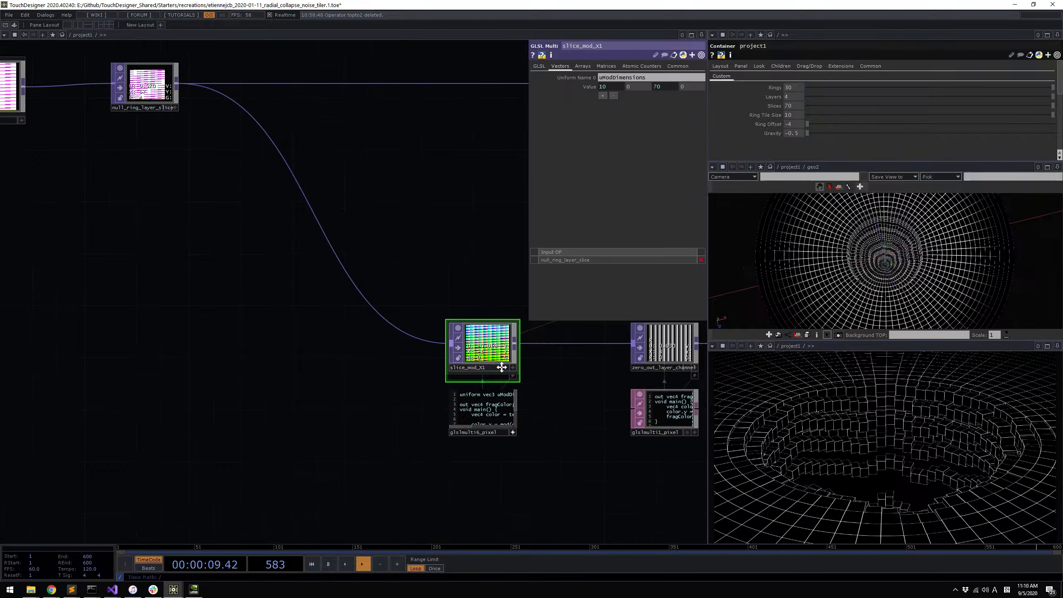
{"action": "scroll", "coordinate": [481, 402], "scroll_direction": "up", "scroll_amount": 6}
{"action": "left_click_drag", "start_coordinate": [257, 301], "coordinate": [175, 330]}
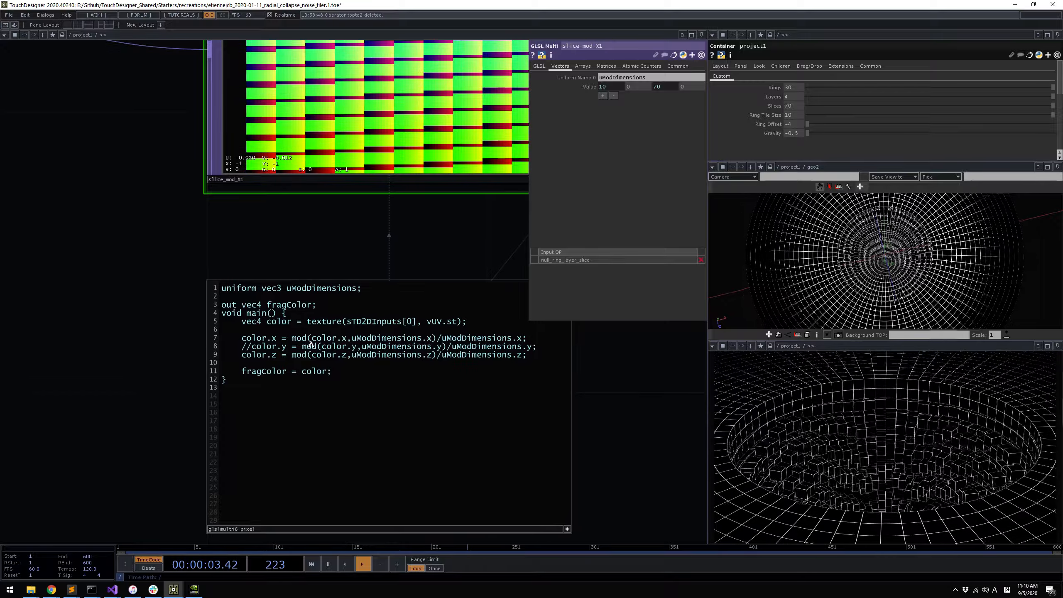
{"action": "scroll", "coordinate": [557, 337], "scroll_direction": "down", "scroll_amount": 10}
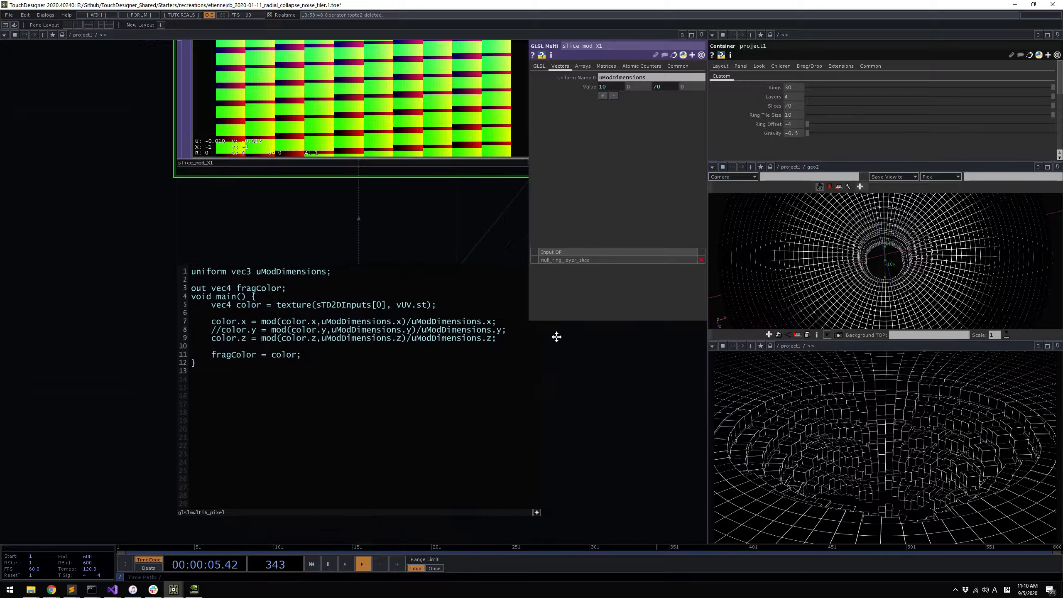
{"action": "left_click_drag", "start_coordinate": [486, 387], "coordinate": [333, 438]}
{"action": "middle_click_drag", "start_coordinate": [105, 386], "coordinate": [151, 386]}
{"action": "middle_click_drag", "start_coordinate": [308, 363], "coordinate": [343, 384]}
{"action": "middle_click_drag", "start_coordinate": [390, 306], "coordinate": [175, 267]}
{"action": "left_click_drag", "start_coordinate": [188, 200], "coordinate": [230, 247]}
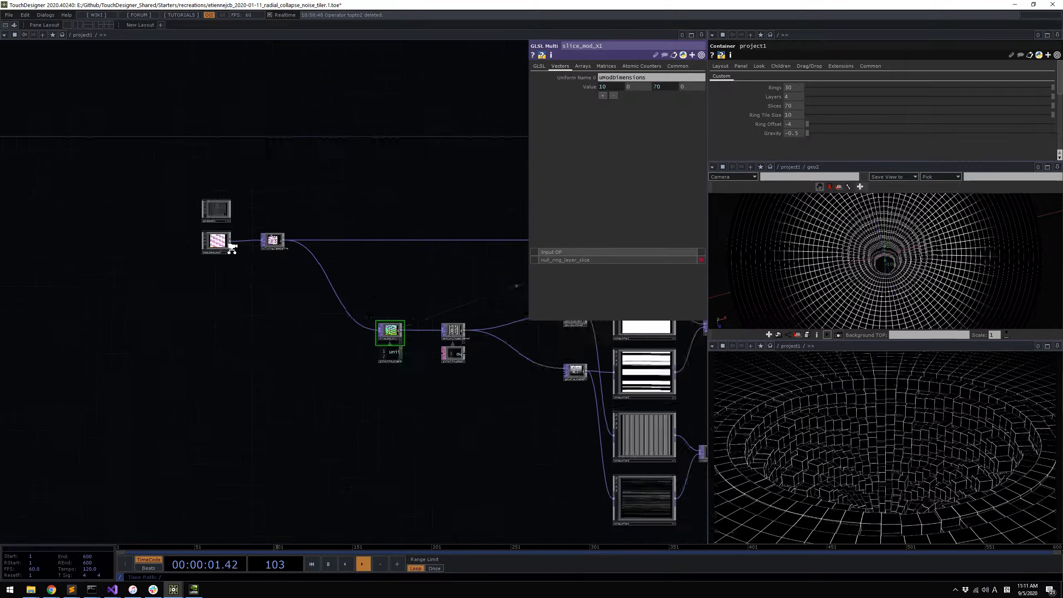
Open base_make_data's parameters in a separate floating window and place it below the node
{"action": "scroll", "coordinate": [215, 243], "scroll_direction": "up", "scroll_amount": 3}
{"action": "right_click", "coordinate": [216, 241]}
{"action": "left_click", "coordinate": [264, 181]}
{"action": "left_click_drag", "start_coordinate": [276, 78], "coordinate": [315, 272]}
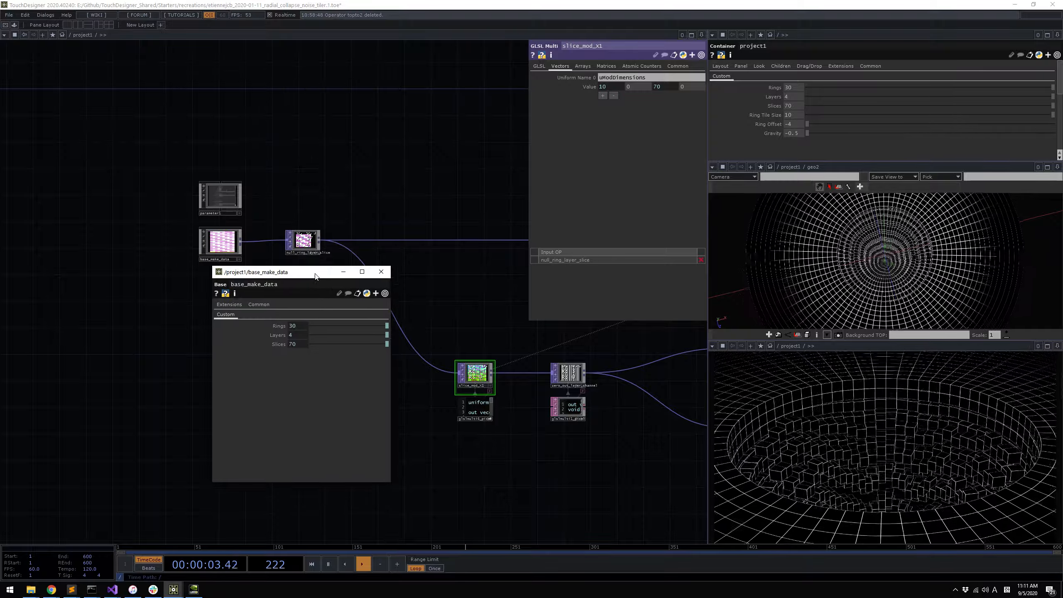
Examine slice_mod_X1's output and its modulo shader code alongside the floating base_make_data parameters
{"action": "middle_click_drag", "start_coordinate": [453, 413], "coordinate": [594, 429]}
{"action": "middle_click_drag", "start_coordinate": [540, 395], "coordinate": [555, 401]}
{"action": "left_click_drag", "start_coordinate": [473, 360], "coordinate": [561, 417]}
{"action": "middle_click_drag", "start_coordinate": [561, 417], "coordinate": [582, 419]}
{"action": "left_click_drag", "start_coordinate": [583, 419], "coordinate": [608, 404]}
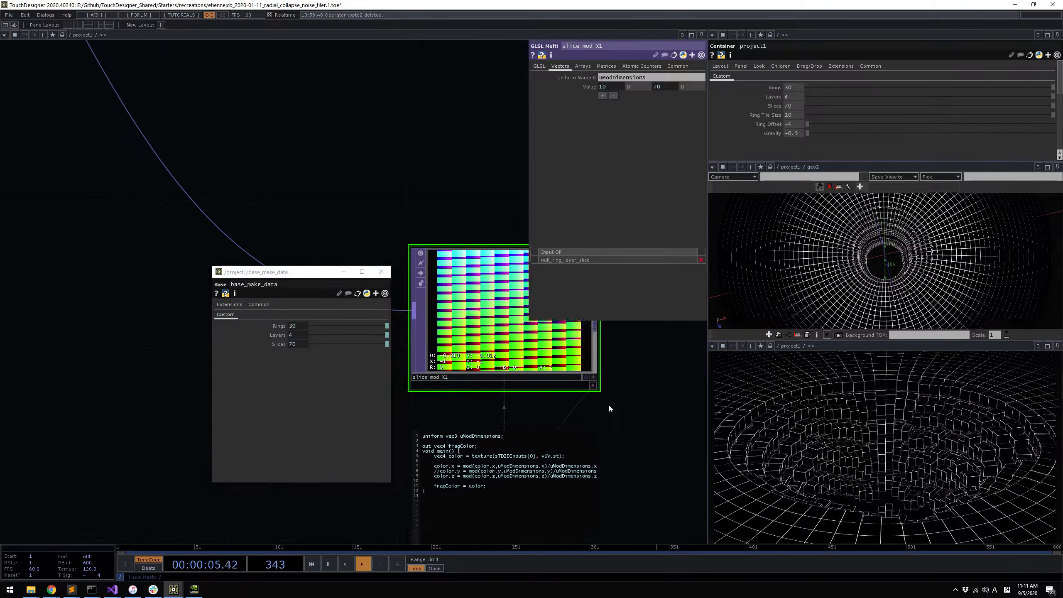
{"action": "middle_click_drag", "start_coordinate": [407, 424], "coordinate": [441, 404]}
{"action": "left_click_drag", "start_coordinate": [440, 404], "coordinate": [432, 371]}
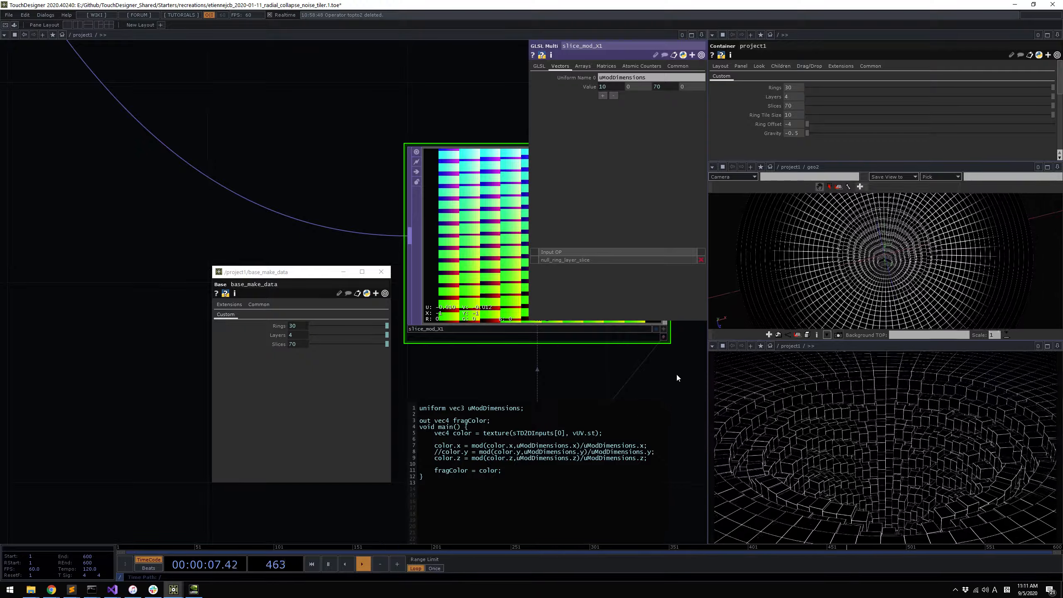
{"action": "left_click_drag", "start_coordinate": [674, 369], "coordinate": [568, 360]}
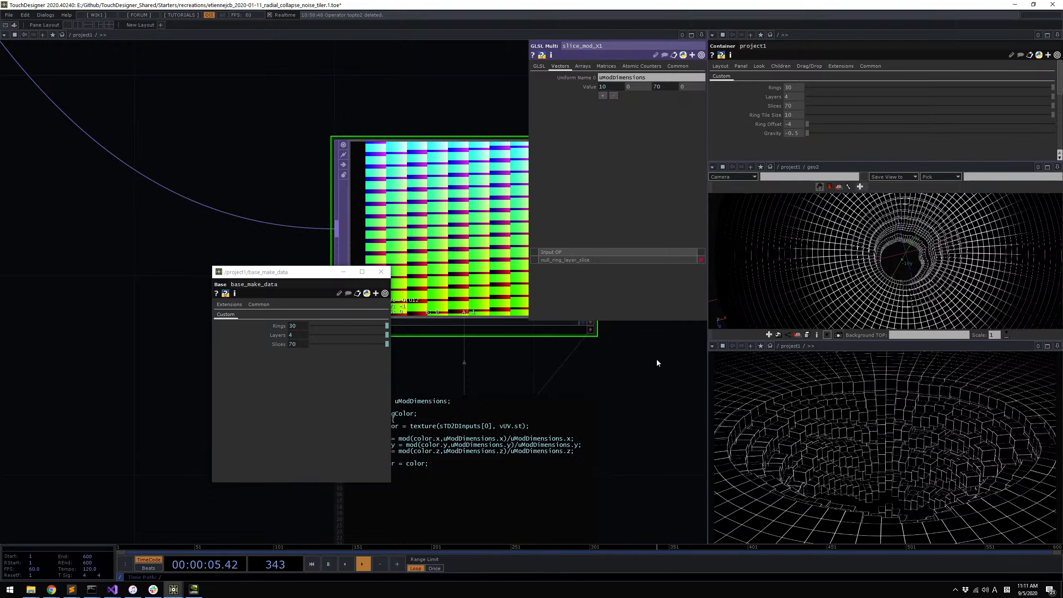
Pause the timeline, move the base_make_data window off the shader code, and read the color.x and color.z mod lines
{"action": "key", "text": "space"}
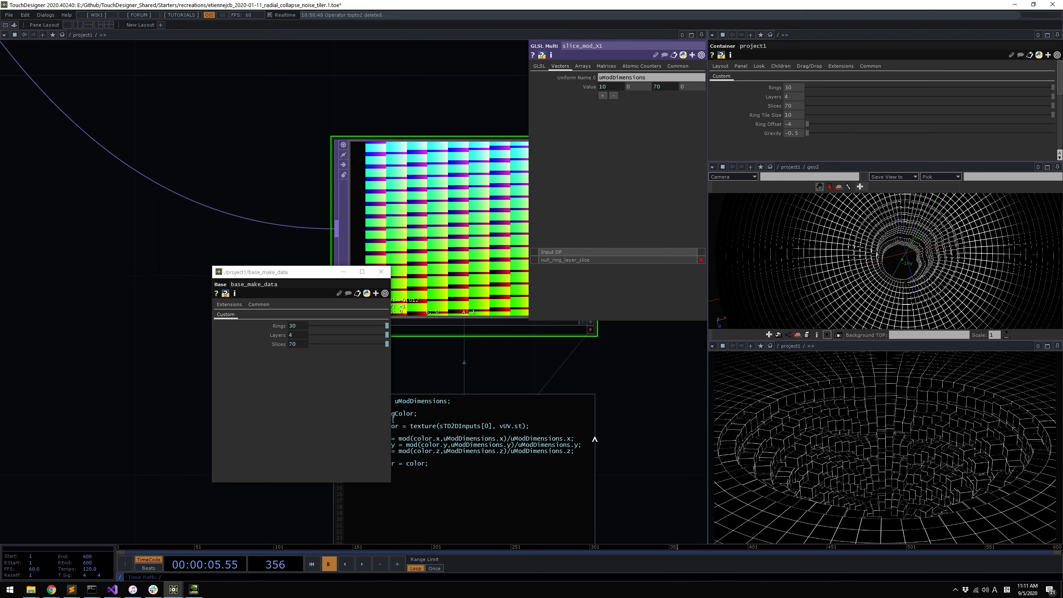
{"action": "left_click_drag", "start_coordinate": [297, 273], "coordinate": [191, 253]}
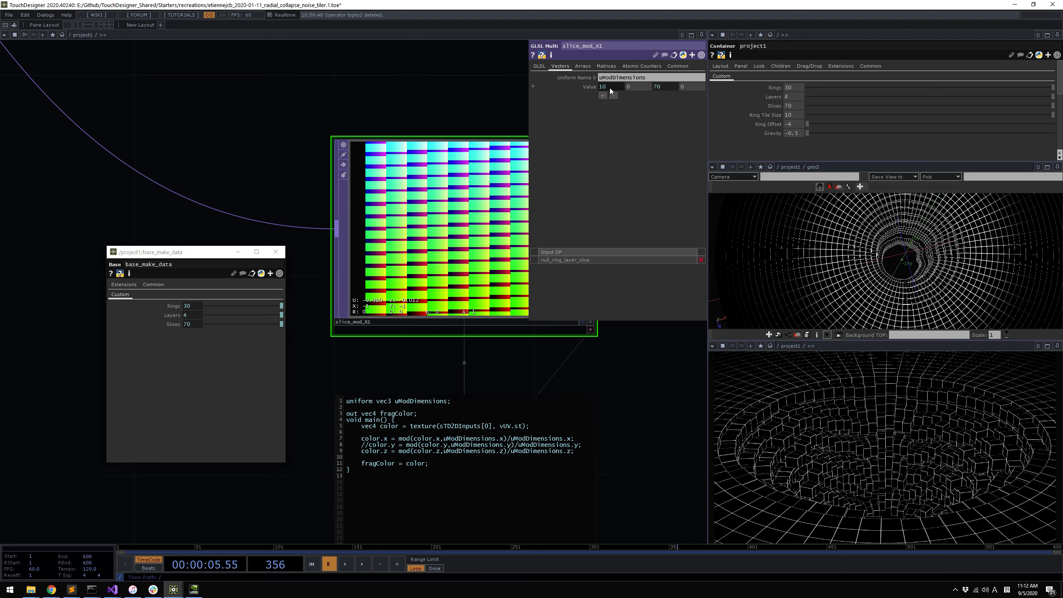
{"action": "scroll", "coordinate": [463, 446], "scroll_direction": "up", "scroll_amount": 2}
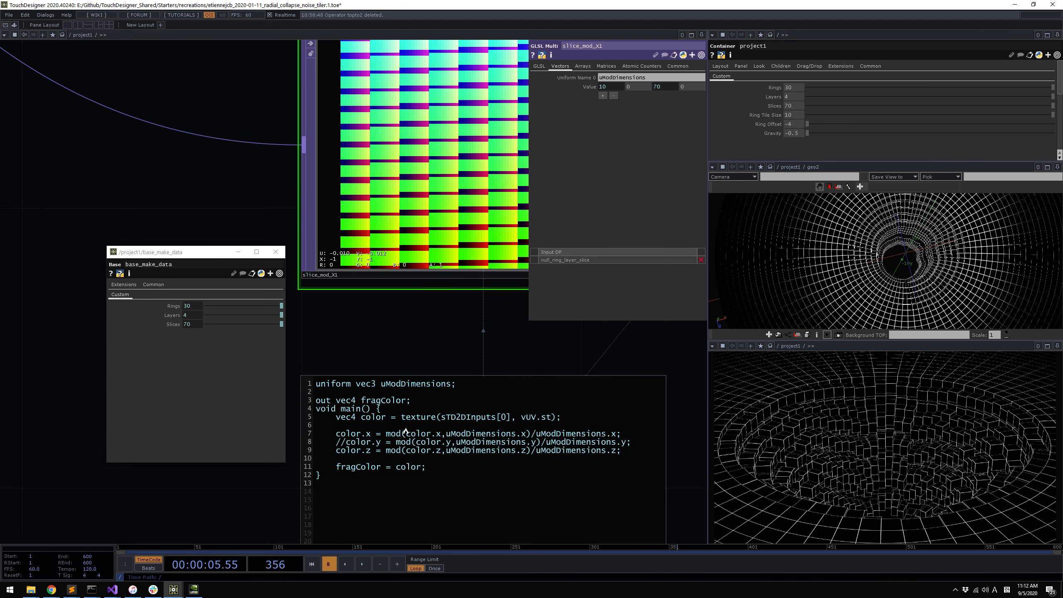
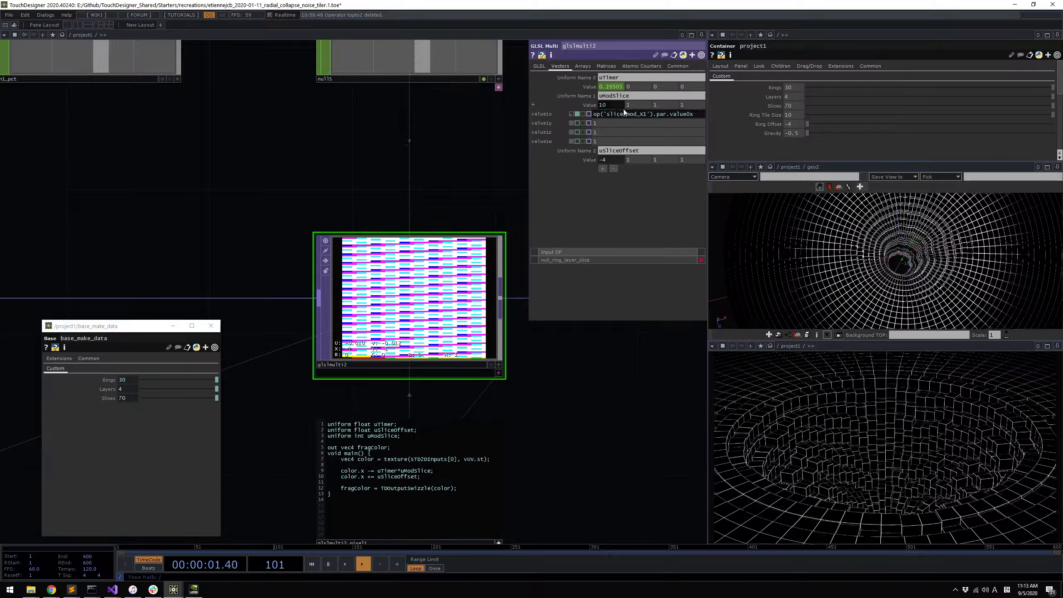
Go back to slice_mod_X1, select it, and expand the uModDimensions value to show its parameter expressions
{"action": "scroll", "coordinate": [213, 285], "scroll_direction": "down", "scroll_amount": 10}
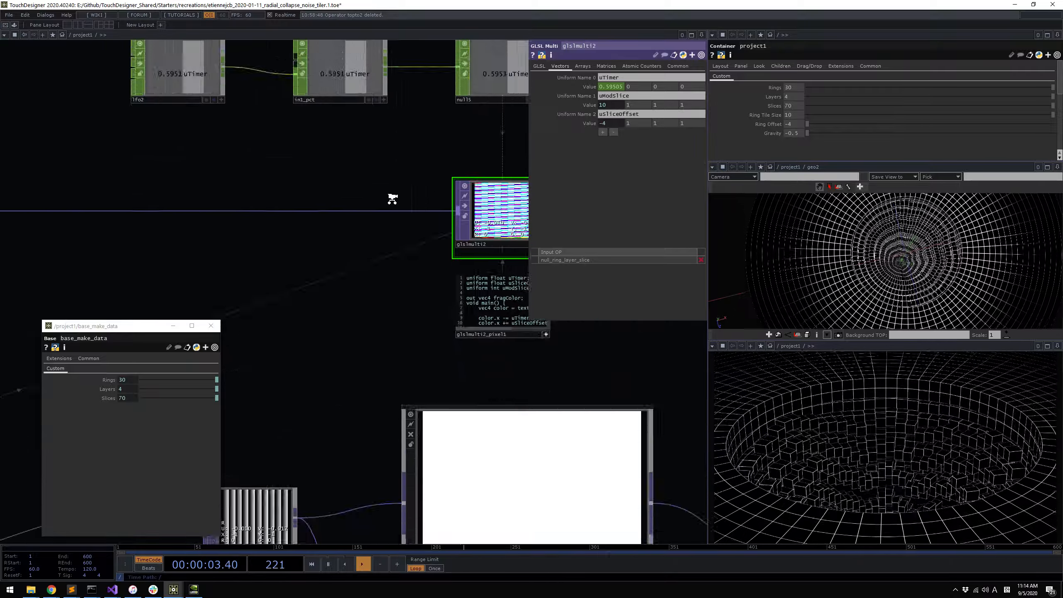
{"action": "scroll", "coordinate": [209, 280], "scroll_direction": "up", "scroll_amount": 3}
{"action": "scroll", "coordinate": [224, 260], "scroll_direction": "up", "scroll_amount": 2}
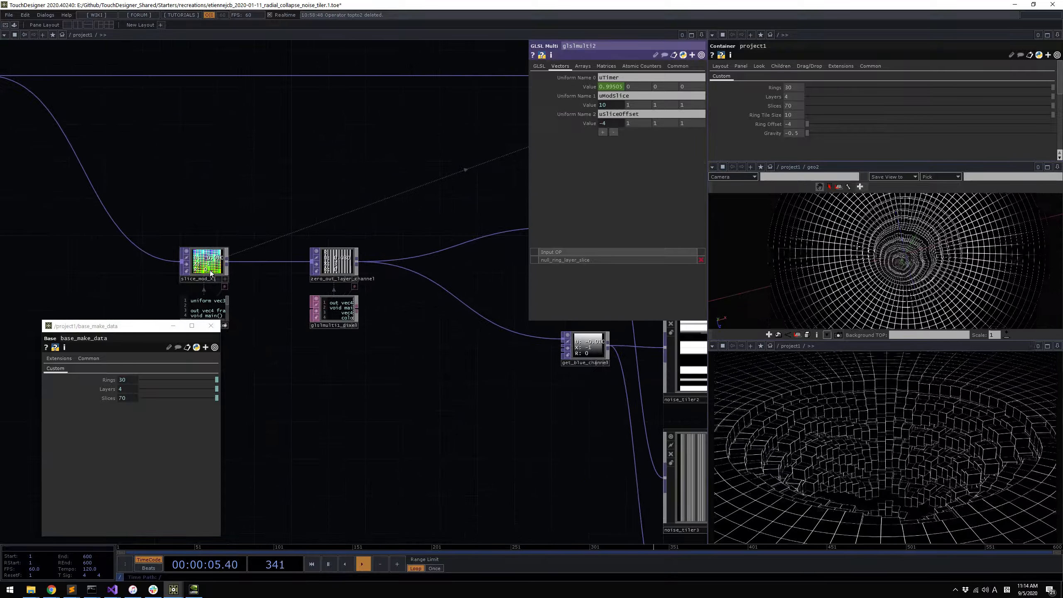
{"action": "left_click", "coordinate": [210, 272]}
{"action": "left_click", "coordinate": [613, 86]}
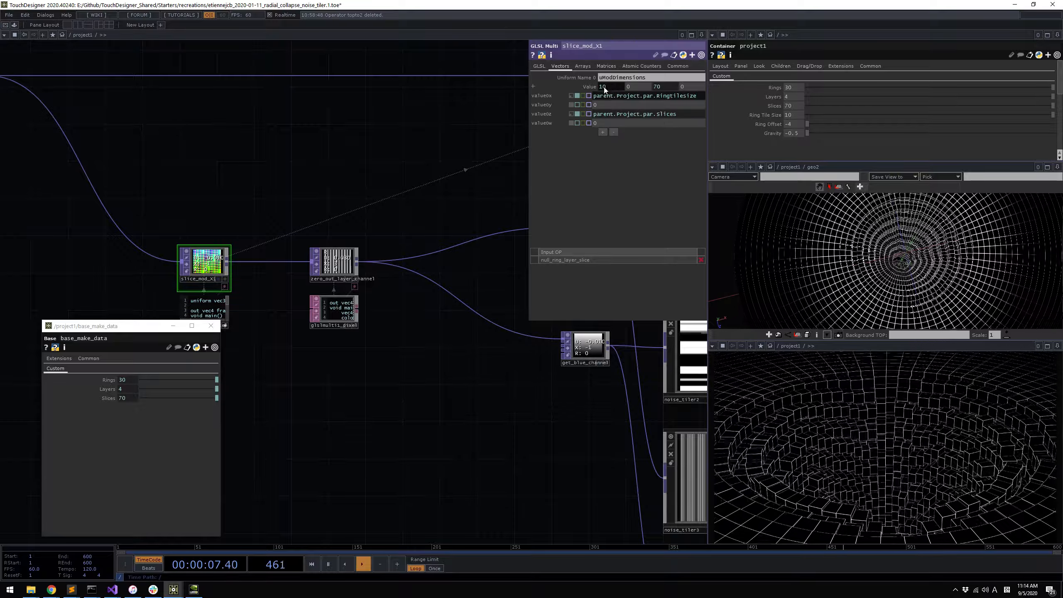
Return to glslmulti2, select it, and expand the uModSlice value to show the expression referencing slice_mod_X1
{"action": "left_click_drag", "start_coordinate": [479, 130], "coordinate": [248, 260]}
{"action": "left_click_drag", "start_coordinate": [389, 255], "coordinate": [255, 314]}
{"action": "scroll", "coordinate": [255, 314], "scroll_direction": "up", "scroll_amount": 2}
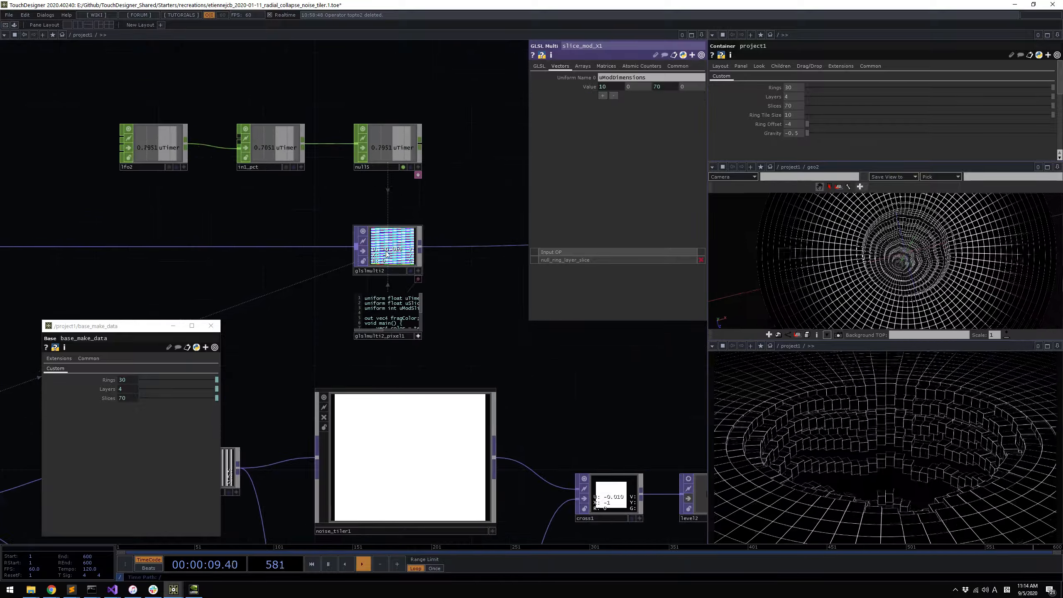
{"action": "left_click", "coordinate": [387, 245]}
{"action": "left_click", "coordinate": [610, 102]}
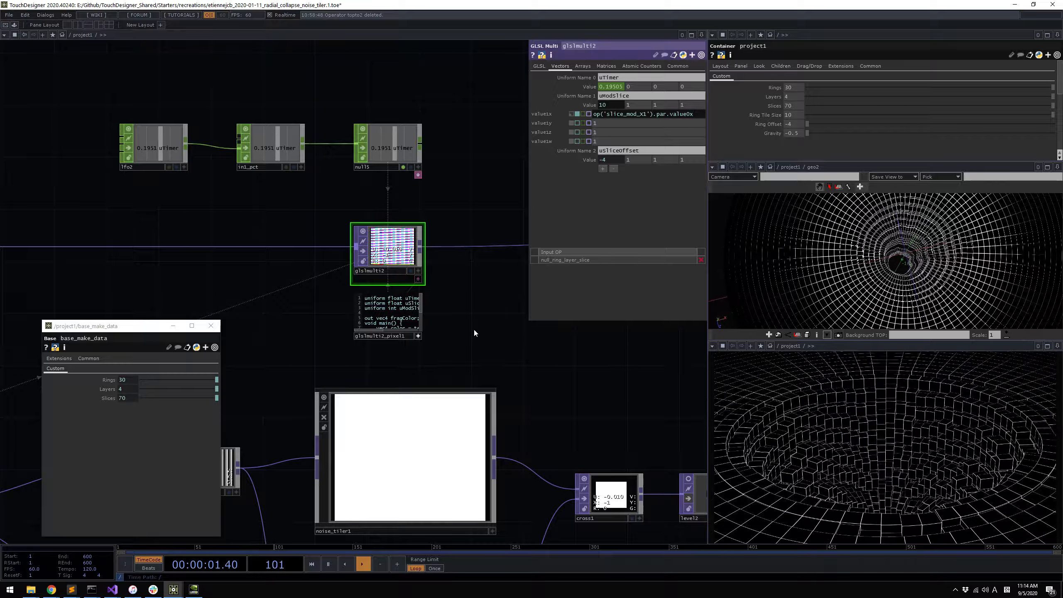
Inspect the in1_pct node that supplies uTimer, and reselect glslmulti2 to compare its uniform values
{"action": "scroll", "coordinate": [330, 309], "scroll_direction": "up", "scroll_amount": 3}
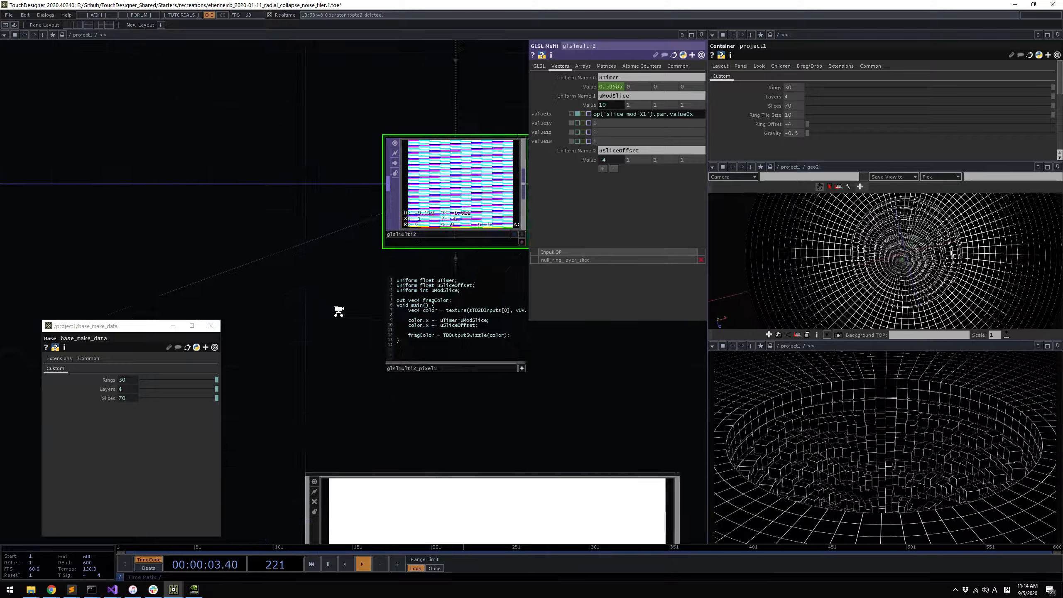
{"action": "left_click_drag", "start_coordinate": [337, 308], "coordinate": [318, 337]}
{"action": "scroll", "coordinate": [317, 334], "scroll_direction": "down", "scroll_amount": 2}
{"action": "left_click_drag", "start_coordinate": [315, 237], "coordinate": [312, 330]}
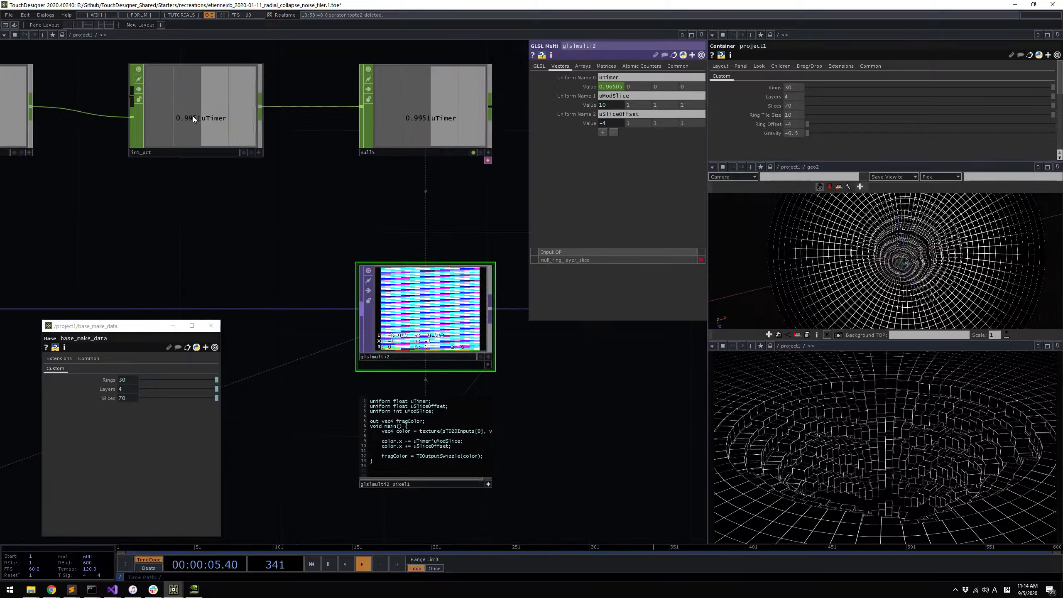
{"action": "left_click", "coordinate": [192, 115]}
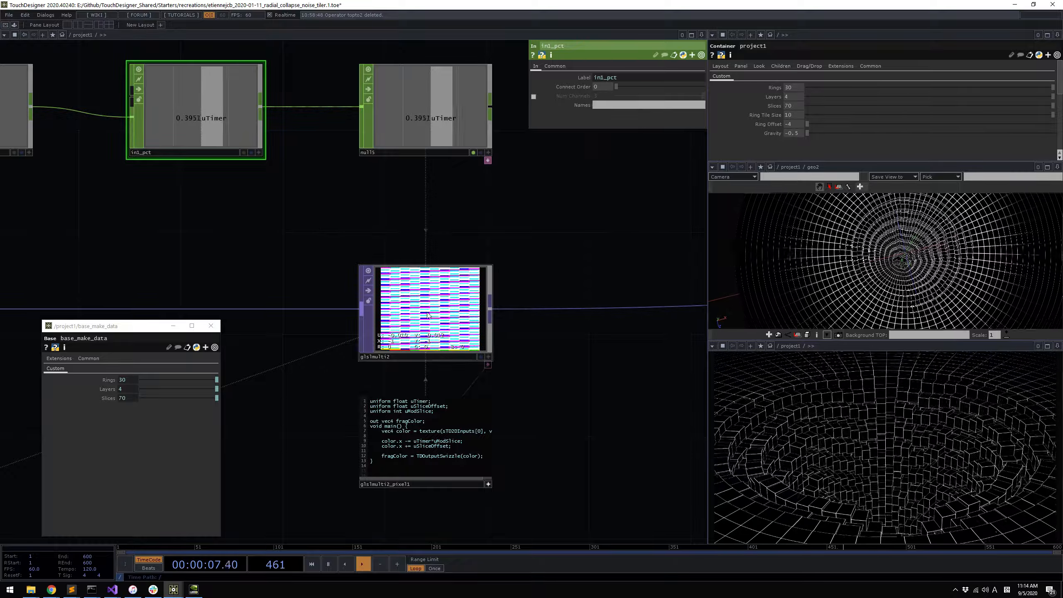
{"action": "left_click", "coordinate": [401, 323]}
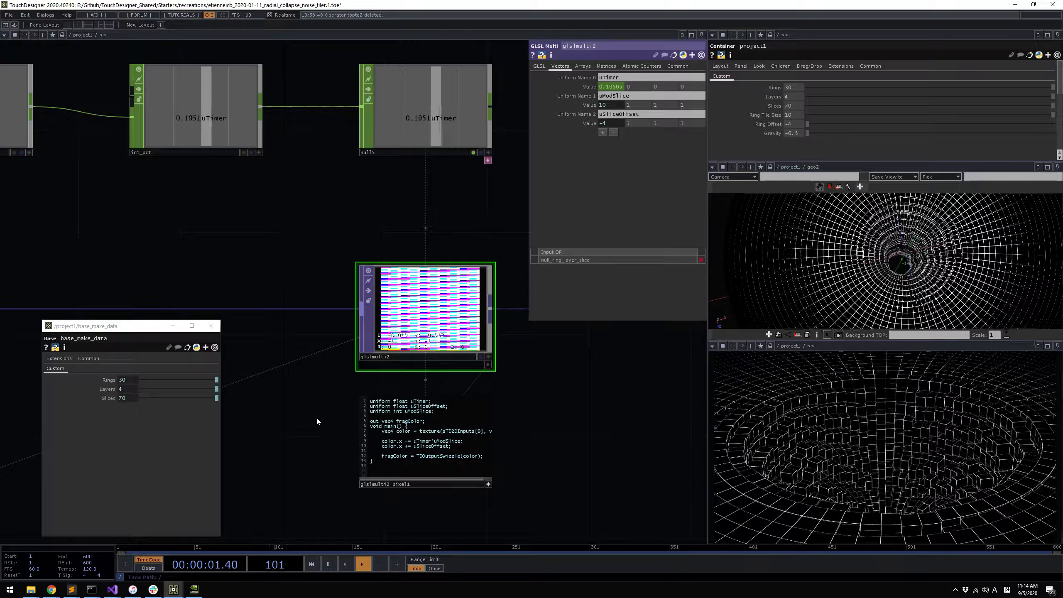
Trace the uTimer chain into glslmulti2, and highlight uTimer and uSliceOffset in the glslmulti2_pixel1 shader code
{"action": "left_click_drag", "start_coordinate": [314, 412], "coordinate": [449, 453]}
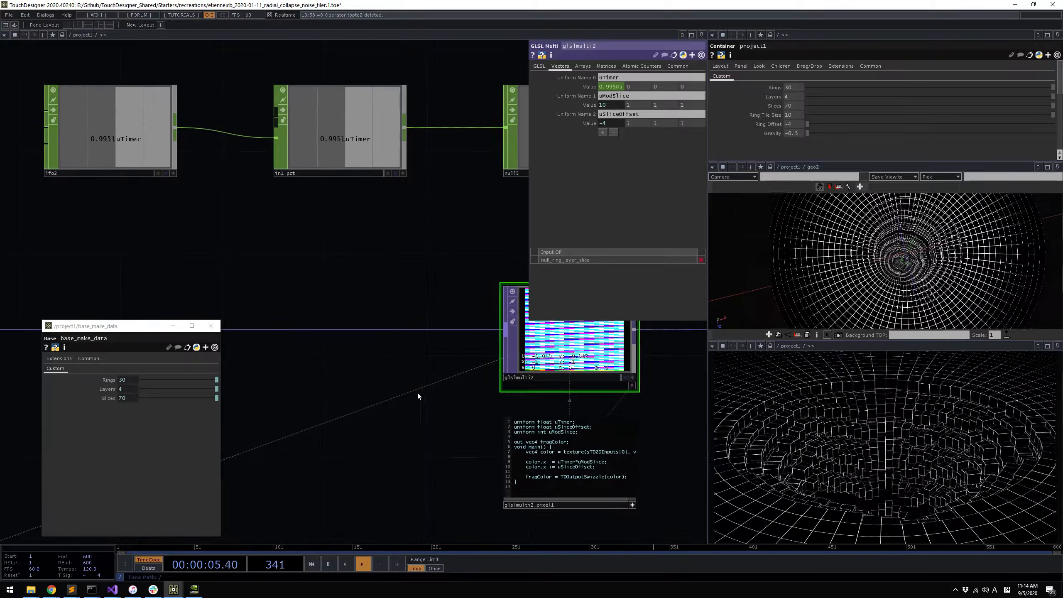
{"action": "left_click_drag", "start_coordinate": [417, 391], "coordinate": [281, 386]}
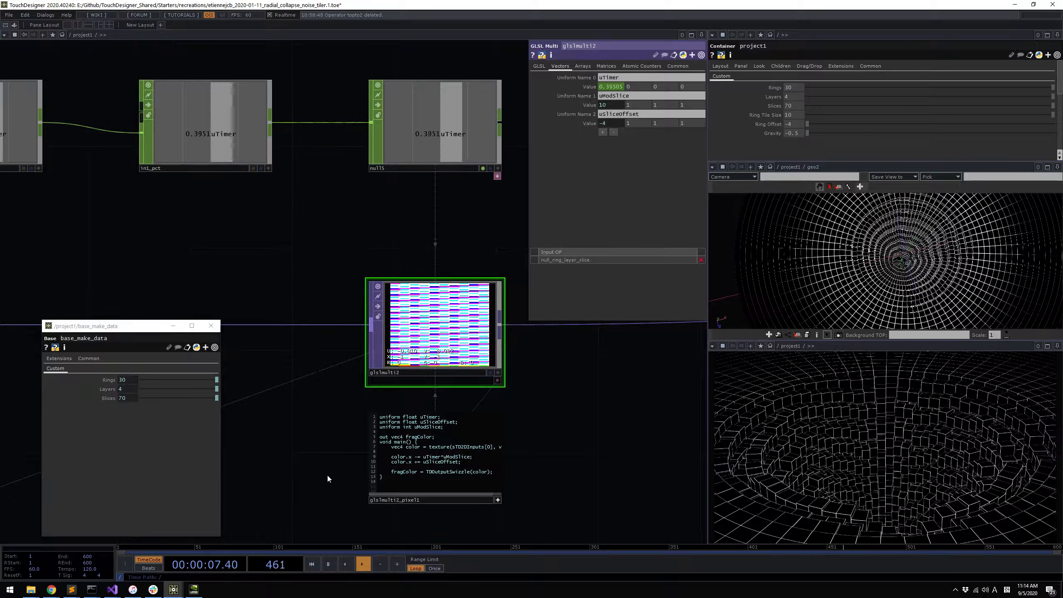
{"action": "scroll", "coordinate": [327, 474], "scroll_direction": "up", "scroll_amount": 3}
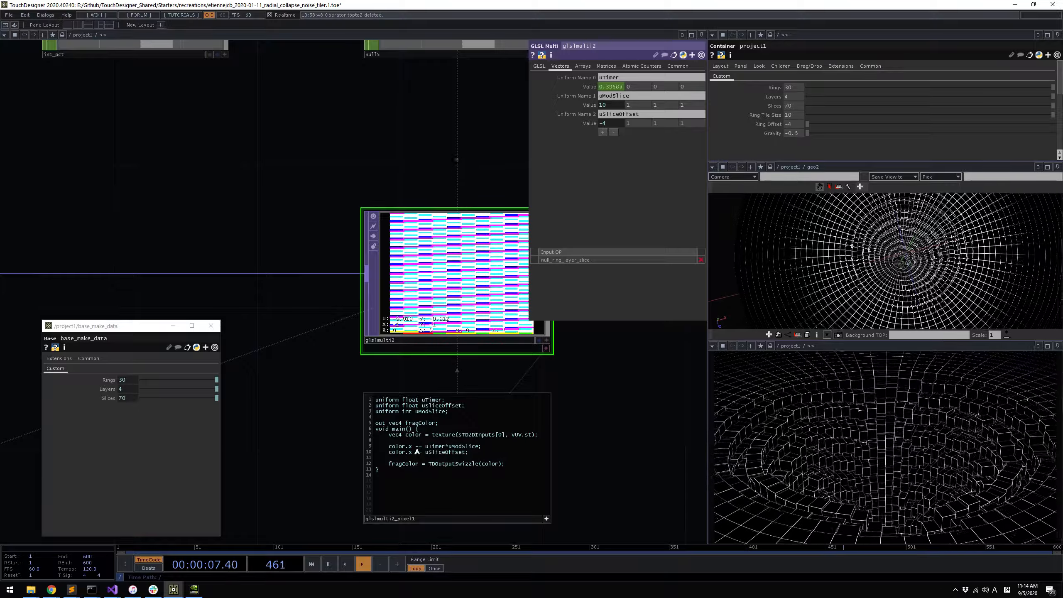
{"action": "double_click", "coordinate": [435, 446]}
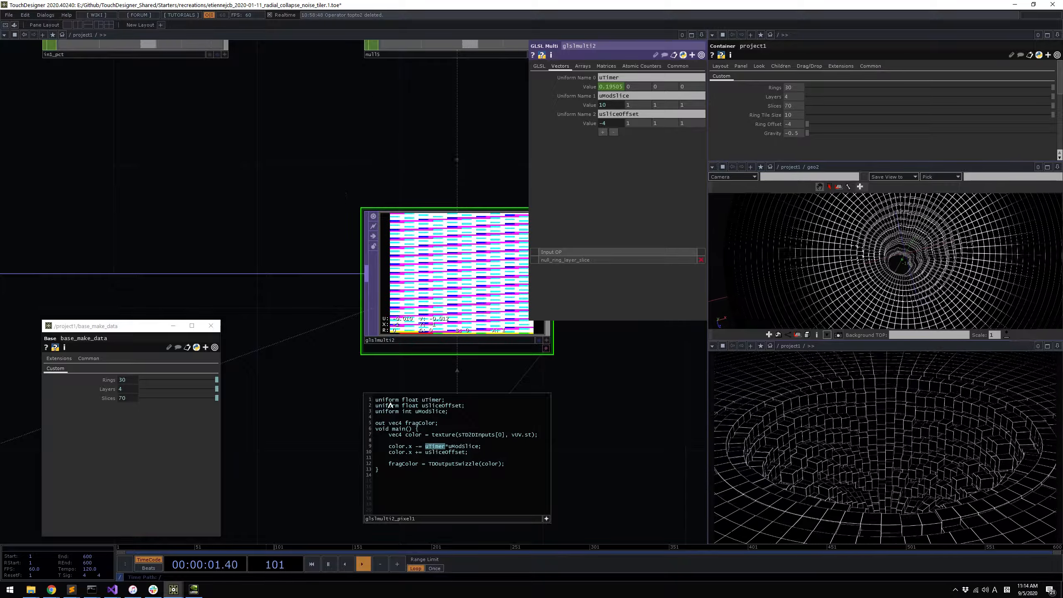
{"action": "left_click", "coordinate": [466, 452]}
{"action": "left_click_drag", "start_coordinate": [465, 452], "coordinate": [425, 452]}
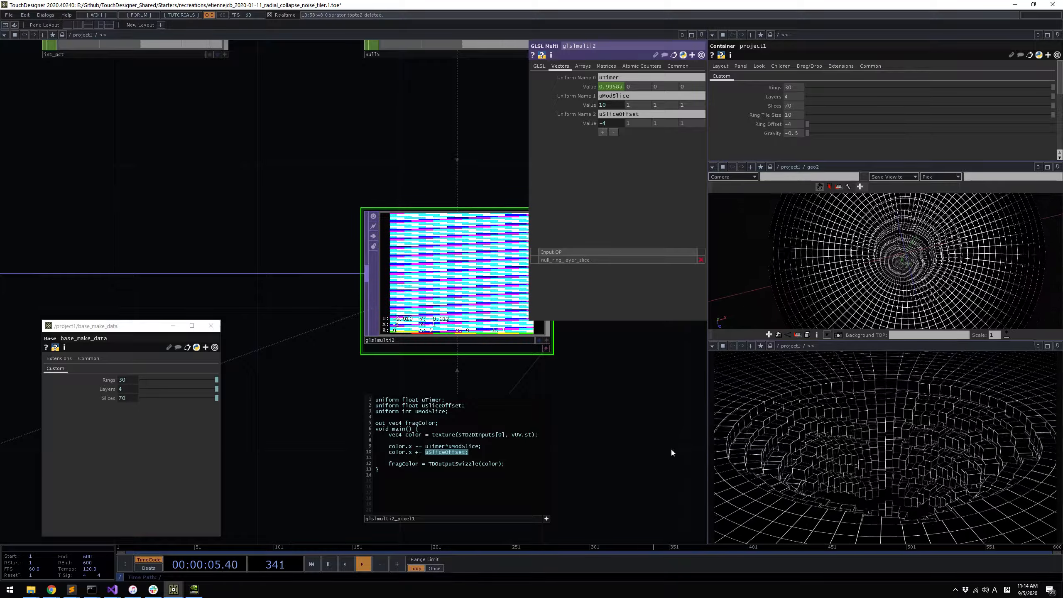
Open project1's parameters in a separate floating window placed below the shader code, and return to glslmulti2 inside project1
{"action": "left_click_drag", "start_coordinate": [582, 437], "coordinate": [402, 400]}
{"action": "scroll", "coordinate": [405, 401], "scroll_direction": "down", "scroll_amount": 3}
{"action": "scroll", "coordinate": [476, 385], "scroll_direction": "down", "scroll_amount": 5}
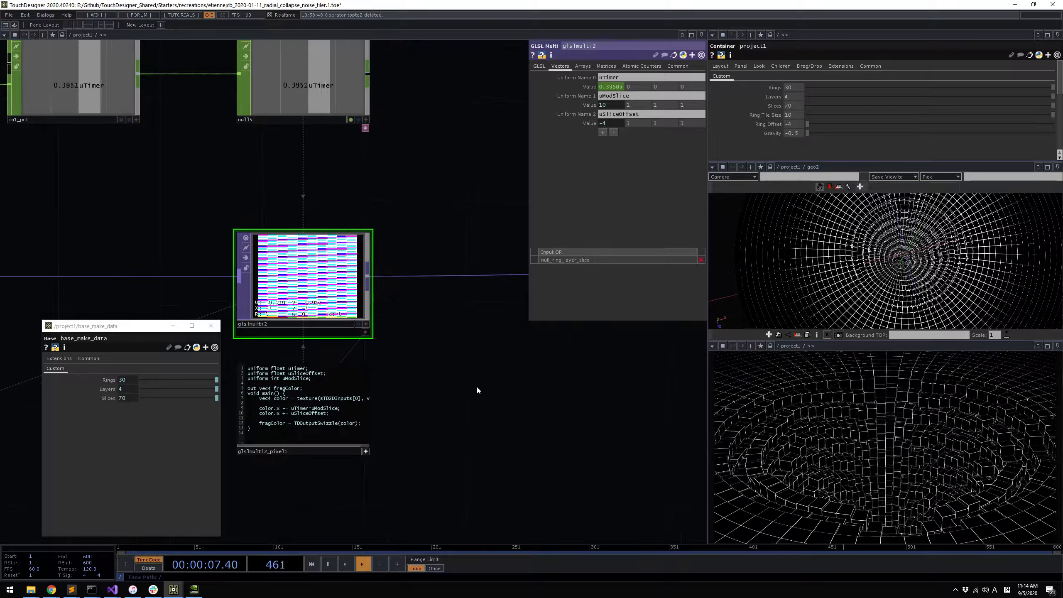
{"action": "right_click", "coordinate": [414, 237]}
{"action": "left_click", "coordinate": [432, 240]}
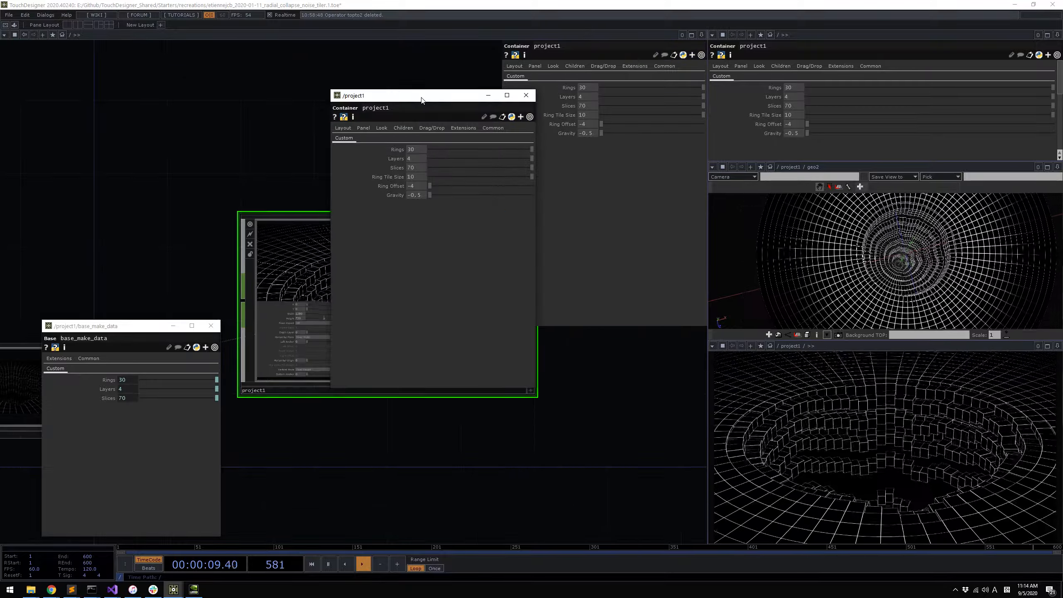
{"action": "left_click_drag", "start_coordinate": [419, 96], "coordinate": [418, 407]}
{"action": "scroll", "coordinate": [408, 304], "scroll_direction": "up", "scroll_amount": 3}
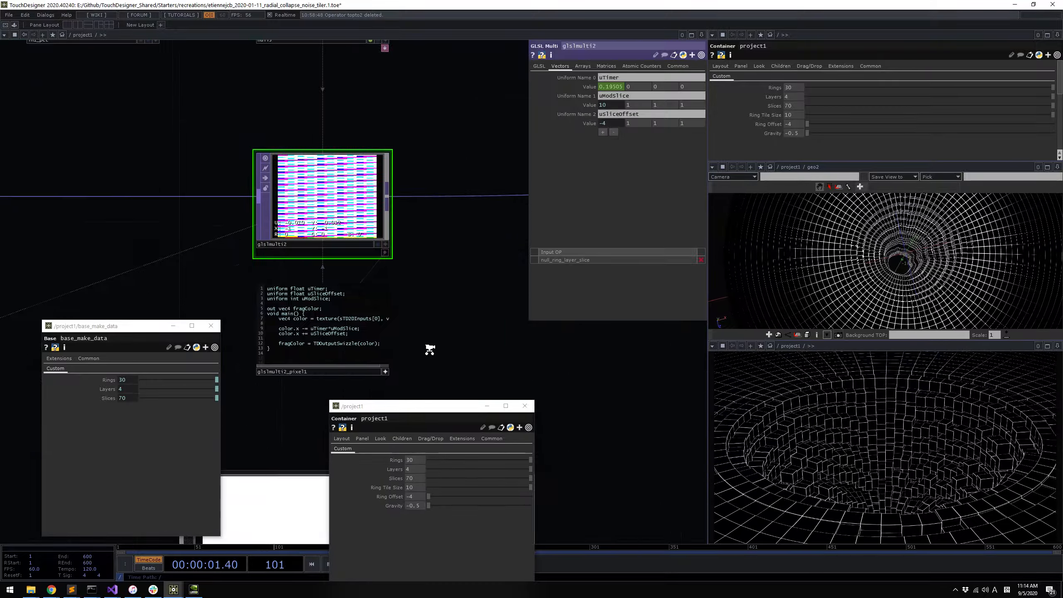
{"action": "scroll", "coordinate": [460, 356], "scroll_direction": "up", "scroll_amount": 3}
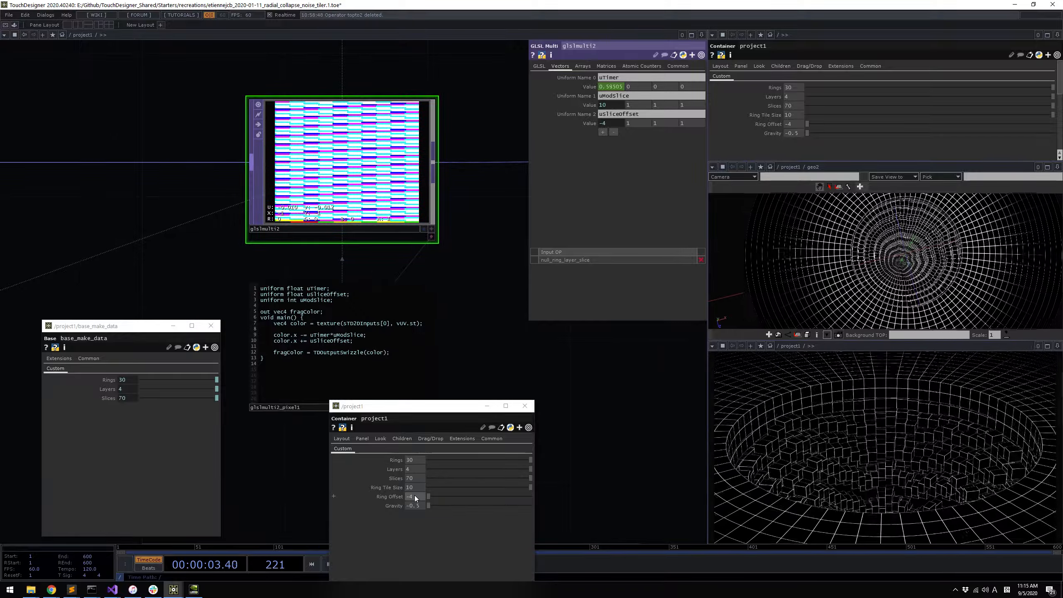
Try a Ring Offset of 23 on project1 while viewing the whole geometry, and undo the Ring Tile Size change
{"action": "mouse_move", "coordinate": [885, 261]}
{"action": "left_mouse_down"}
{"action": "mouse_move", "coordinate": [897, 267]}
{"action": "mouse_move", "coordinate": [905, 256]}
{"action": "left_mouse_up"}
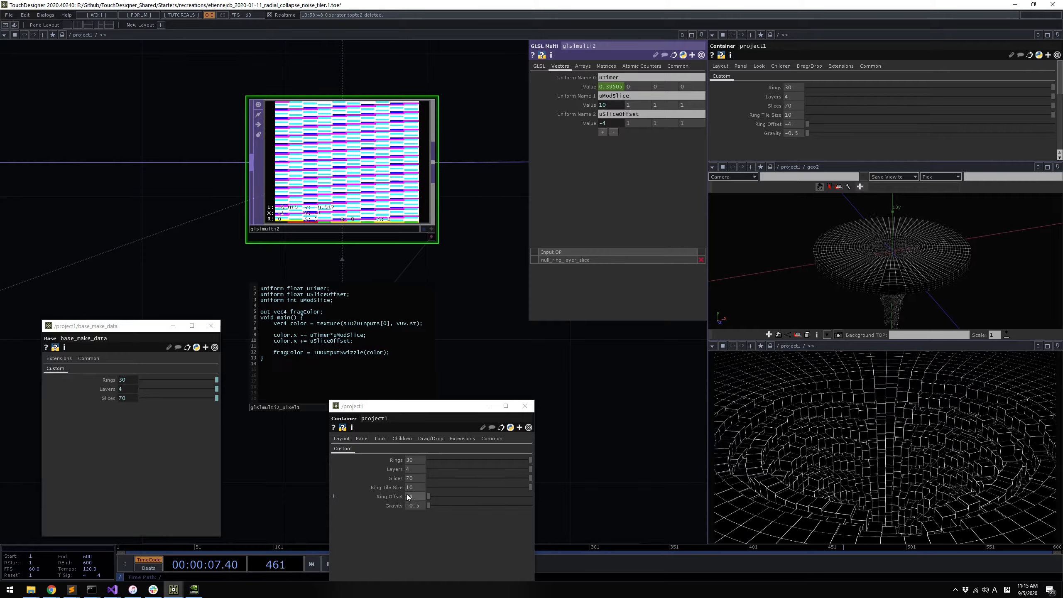
{"action": "middle_click_drag", "start_coordinate": [418, 498], "coordinate": [417, 485]}
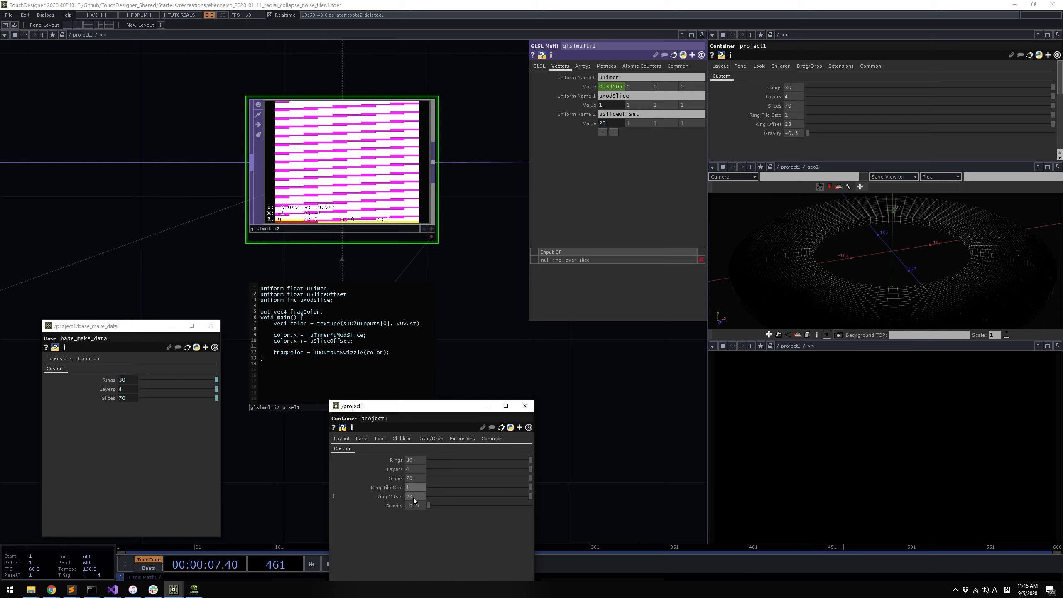
{"action": "key", "text": "ctrl+z"}
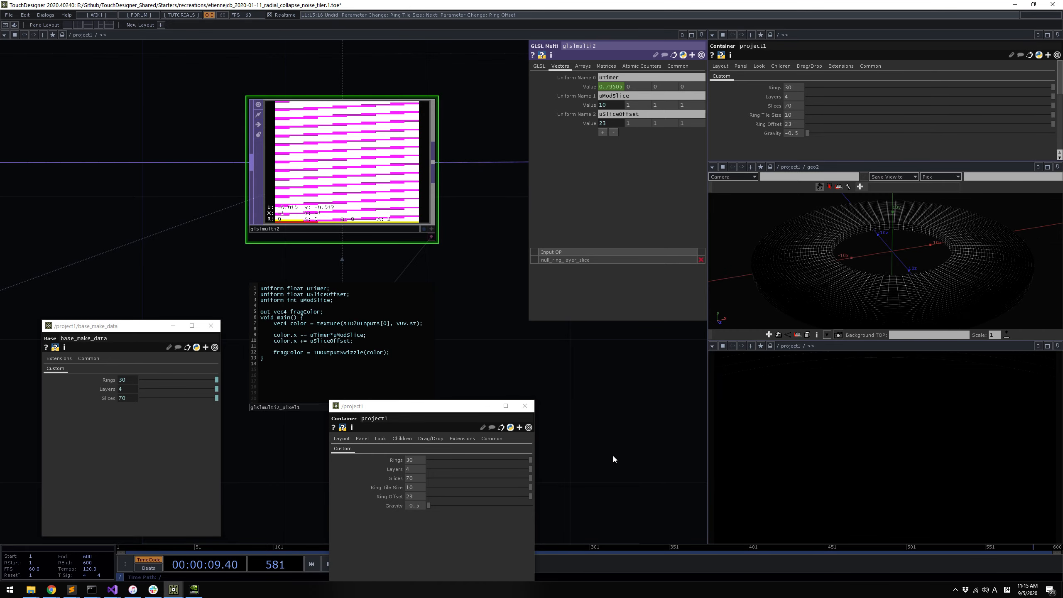
Set project1's Ring Offset to -50 and check the geometry in the 3D view from farther away, reframing it
{"action": "left_click", "coordinate": [415, 497]}
{"action": "type", "text": "-1"}
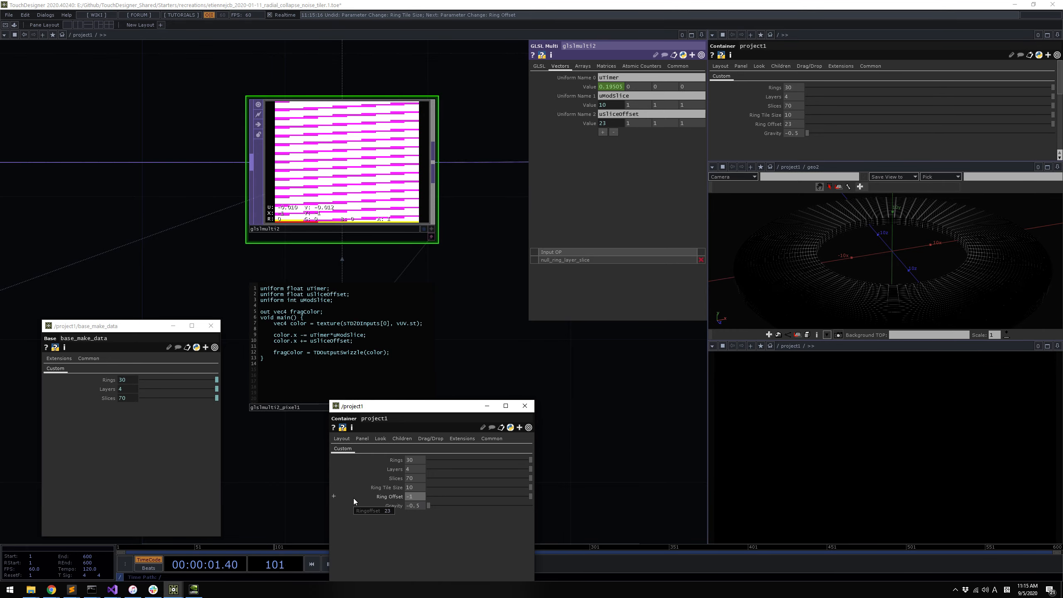
{"action": "key", "text": "BackSpace"}
{"action": "type", "text": "50"}
{"action": "key", "text": "Return"}
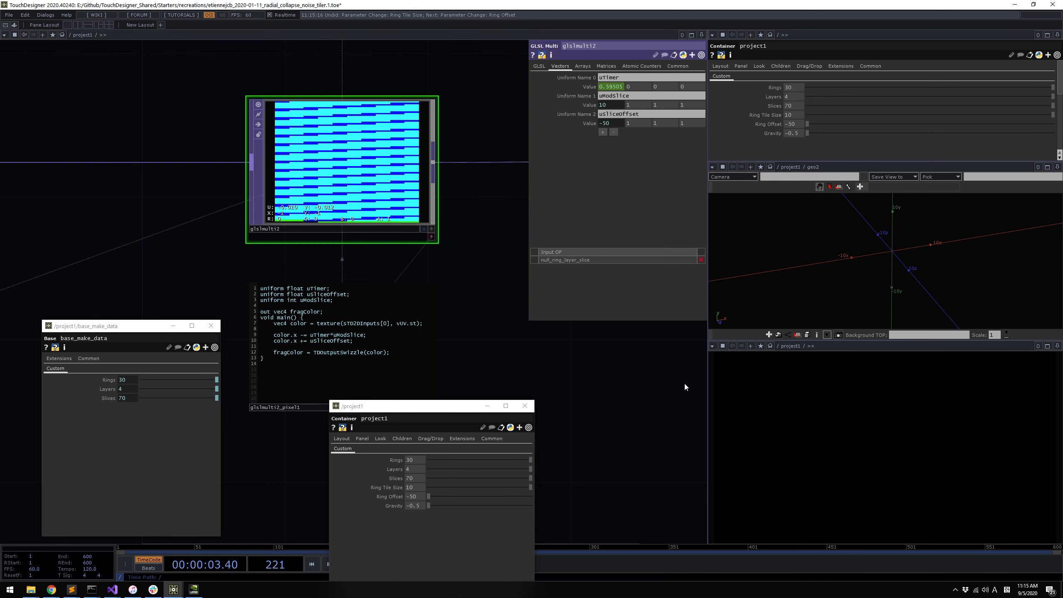
{"action": "middle_click_drag", "start_coordinate": [921, 257], "coordinate": [902, 297]}
{"action": "middle_click_drag", "start_coordinate": [893, 223], "coordinate": [883, 248]}
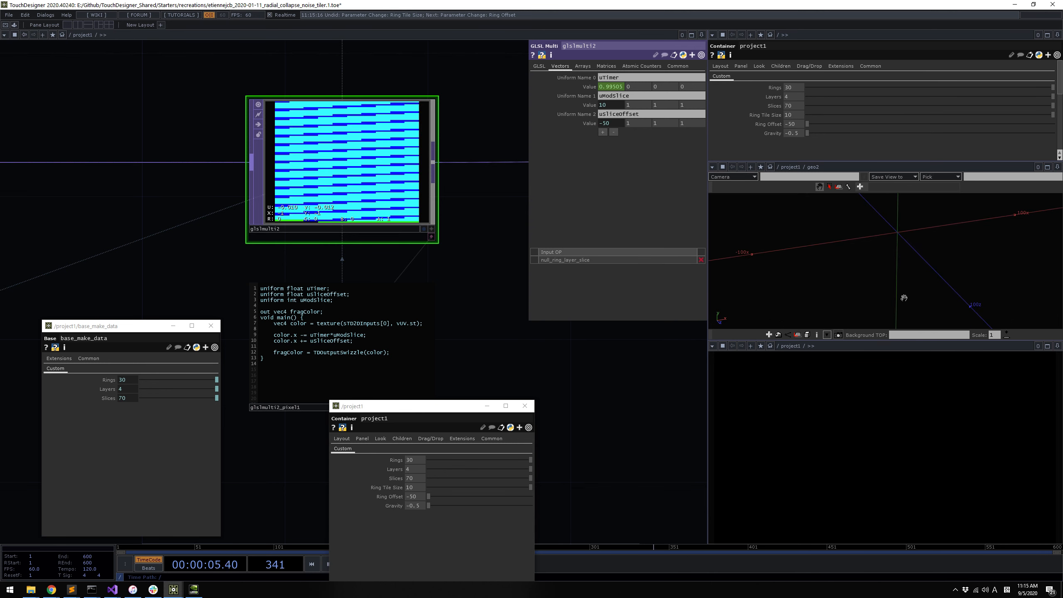
{"action": "key", "text": "h"}
Set project1's Ring Offset to -4 and close its floating parameter window
{"action": "left_click_drag", "start_coordinate": [419, 496], "coordinate": [355, 489]}
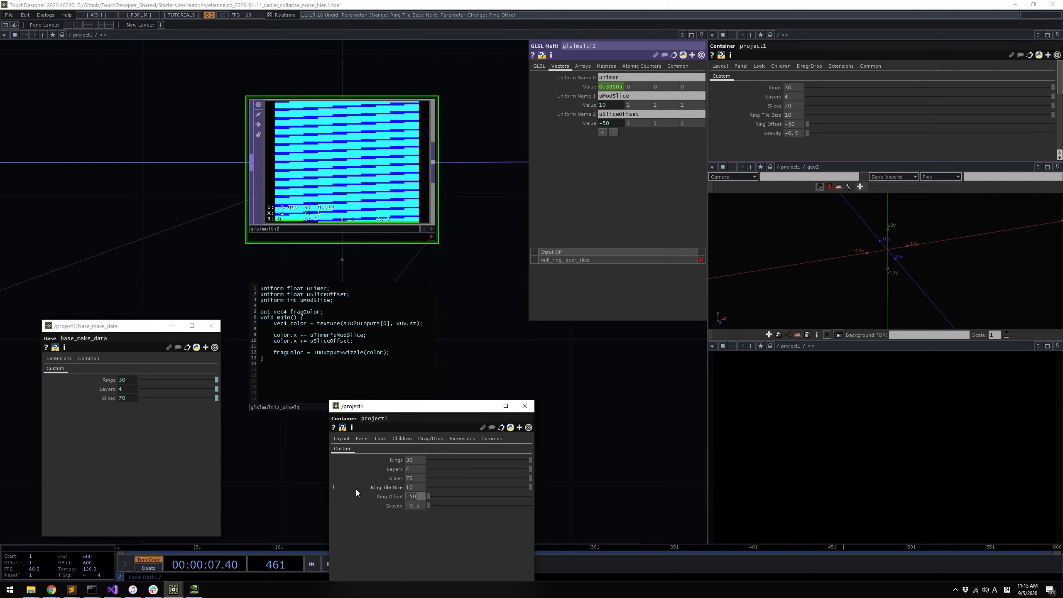
{"action": "type", "text": "-4"}
{"action": "key", "text": "Return"}
{"action": "left_click", "coordinate": [524, 405]}
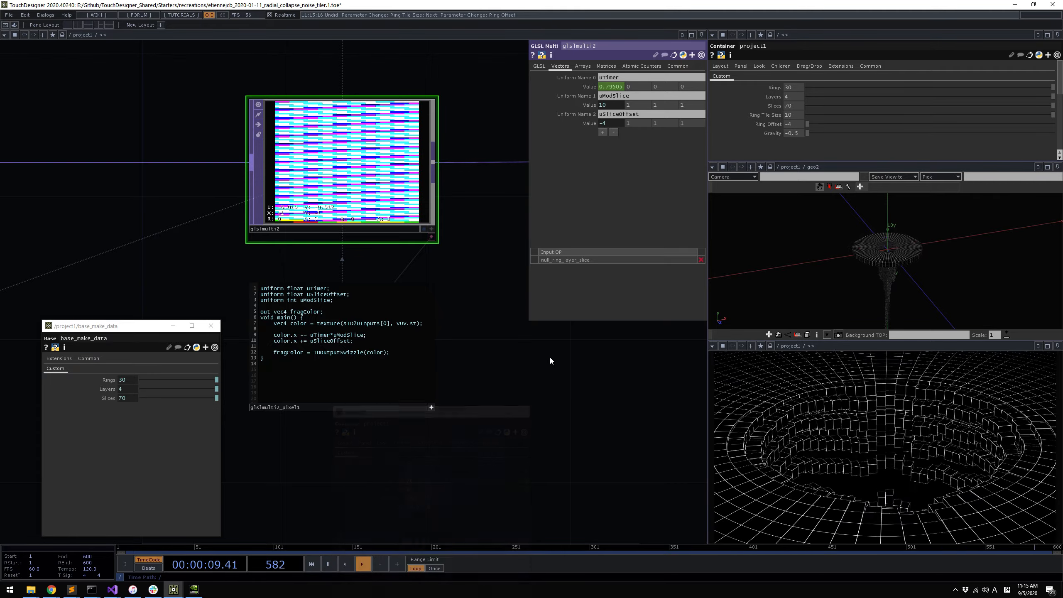
Look over glslmulti2 together with the lfo2, in1_pct and null5 chain that drives its timer
{"action": "scroll", "coordinate": [549, 355], "scroll_direction": "down", "scroll_amount": 3}
{"action": "left_click_drag", "start_coordinate": [586, 355], "coordinate": [510, 449]}
{"action": "scroll", "coordinate": [381, 415], "scroll_direction": "down", "scroll_amount": 3}
{"action": "left_click_drag", "start_coordinate": [380, 414], "coordinate": [519, 317]}
{"action": "scroll", "coordinate": [347, 302], "scroll_direction": "up", "scroll_amount": 3}
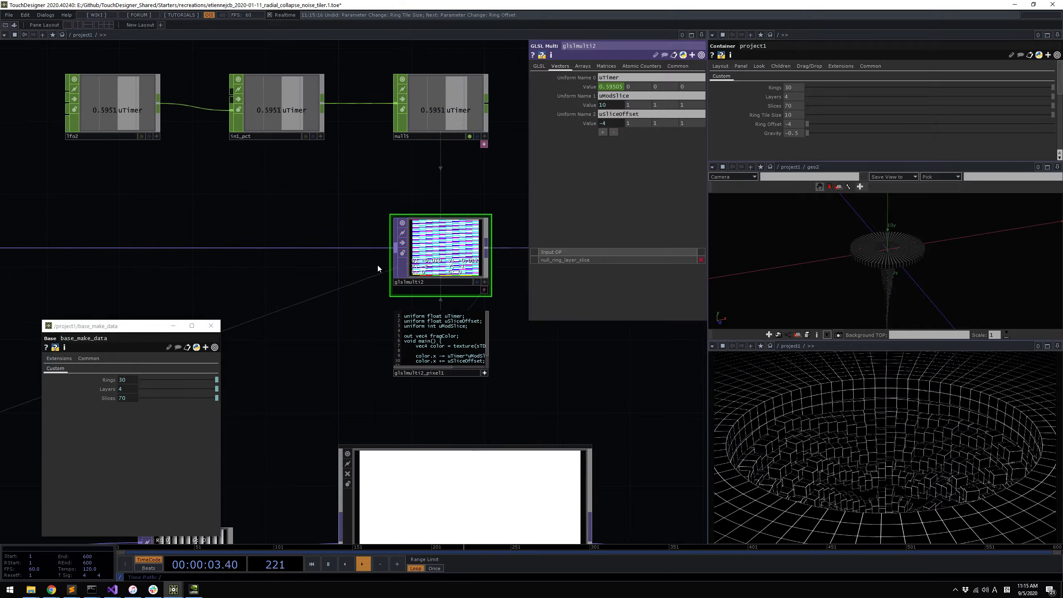
Take the Level operators following cross1 and cross2 out of bypass so they black out the noise feeding glslmulti3
{"action": "scroll", "coordinate": [498, 396], "scroll_direction": "up", "scroll_amount": 2}
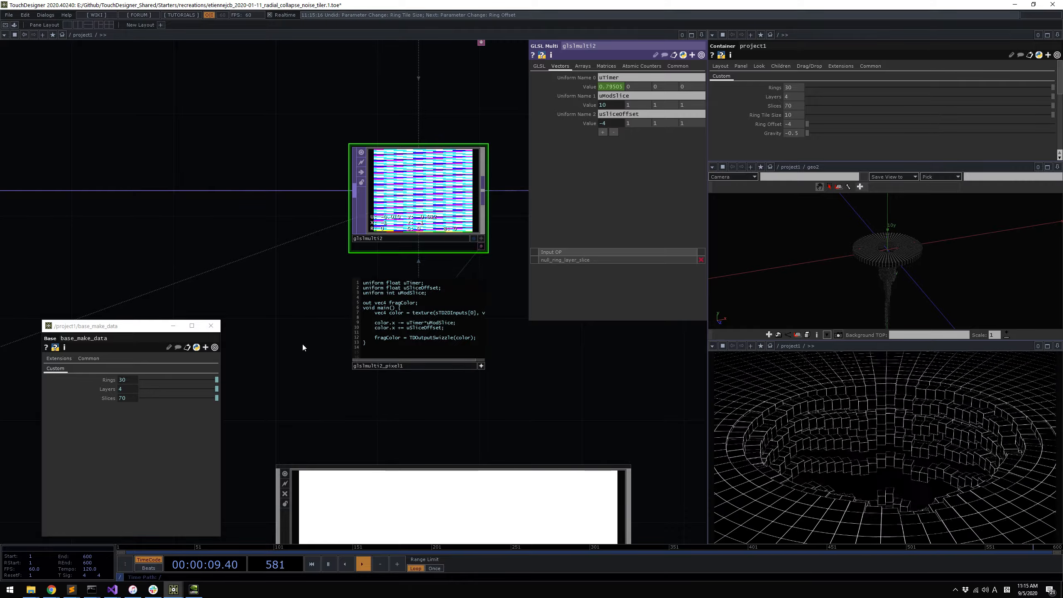
{"action": "scroll", "coordinate": [430, 264], "scroll_direction": "down", "scroll_amount": 5}
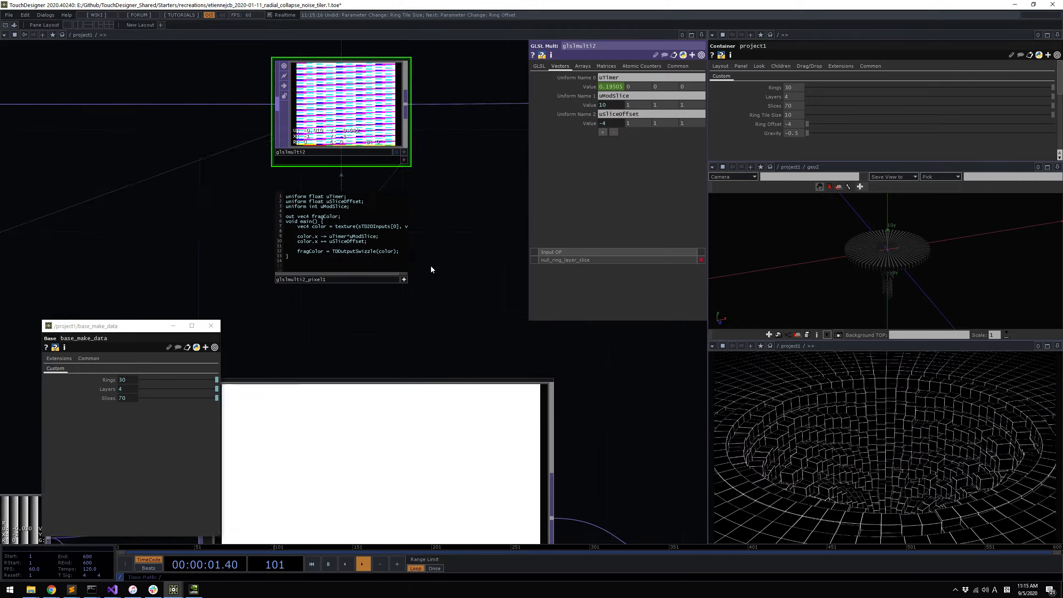
{"action": "left_click_drag", "start_coordinate": [406, 292], "coordinate": [365, 325]}
{"action": "left_click", "coordinate": [368, 159]}
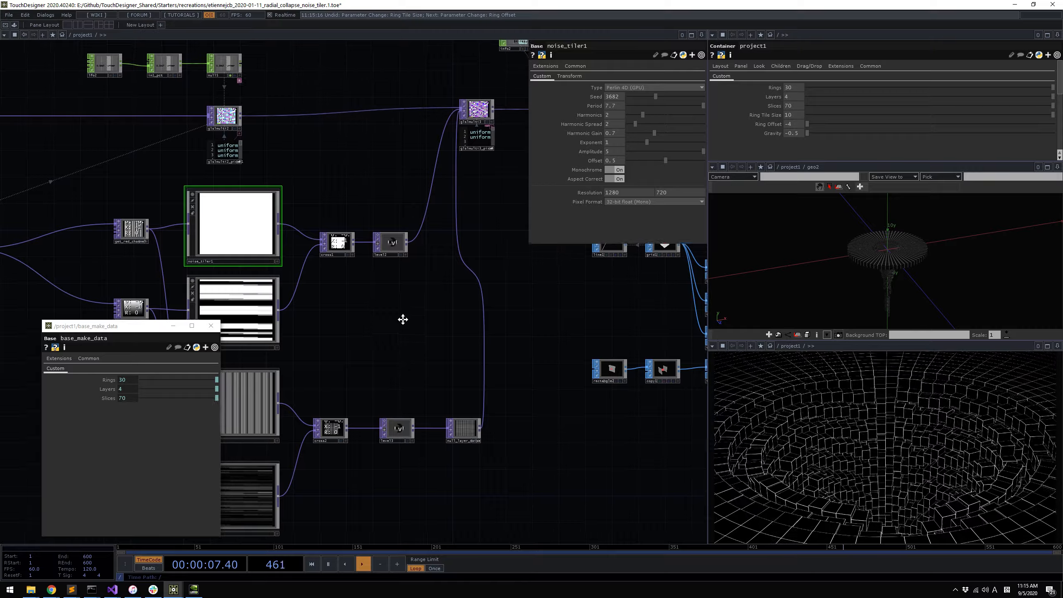
{"action": "scroll", "coordinate": [455, 443], "scroll_direction": "up", "scroll_amount": 2}
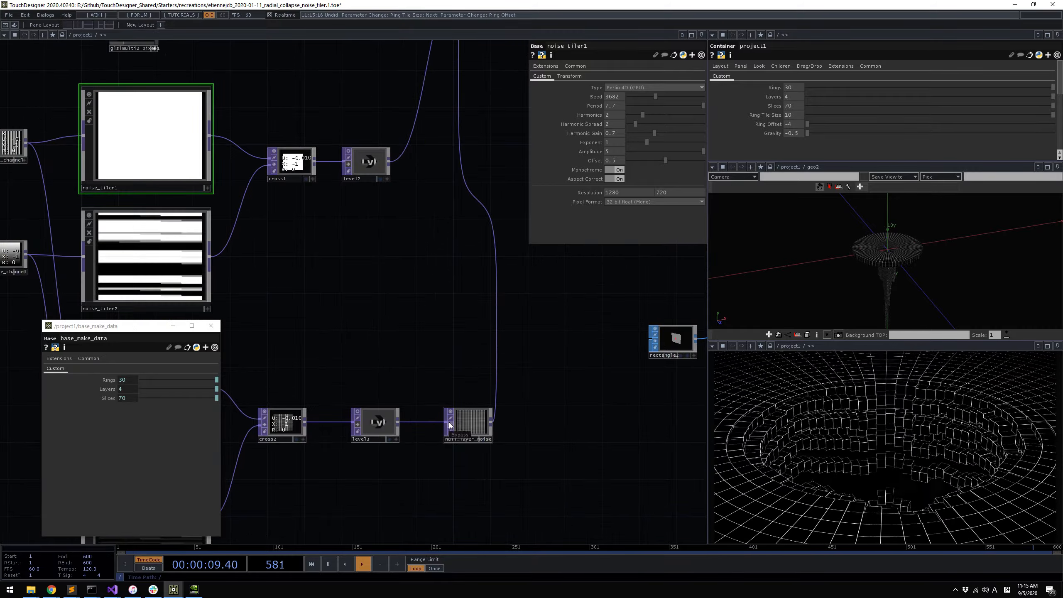
{"action": "left_click", "coordinate": [356, 422]}
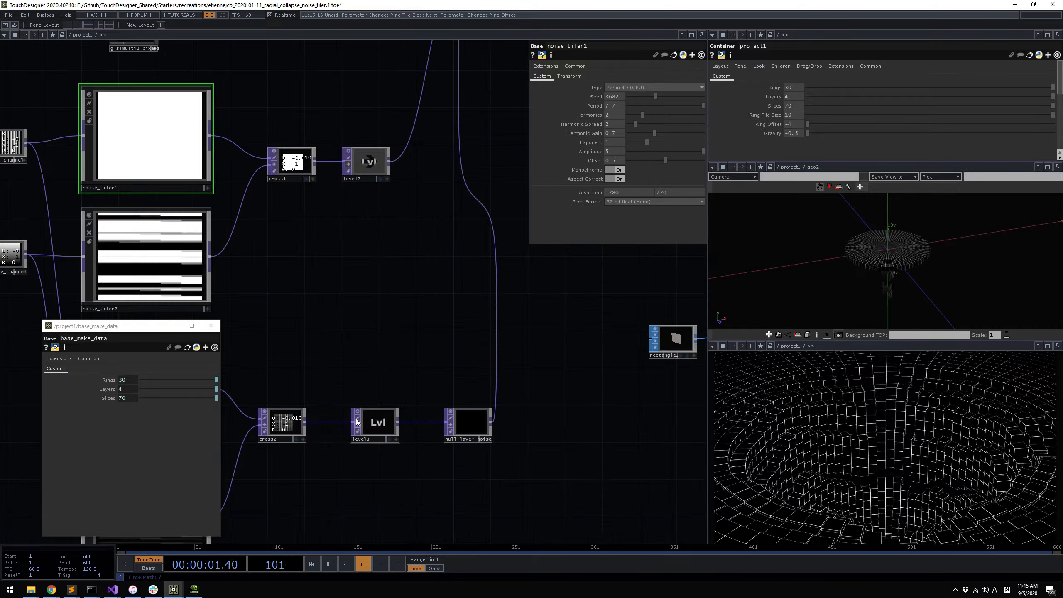
{"action": "left_click", "coordinate": [348, 165]}
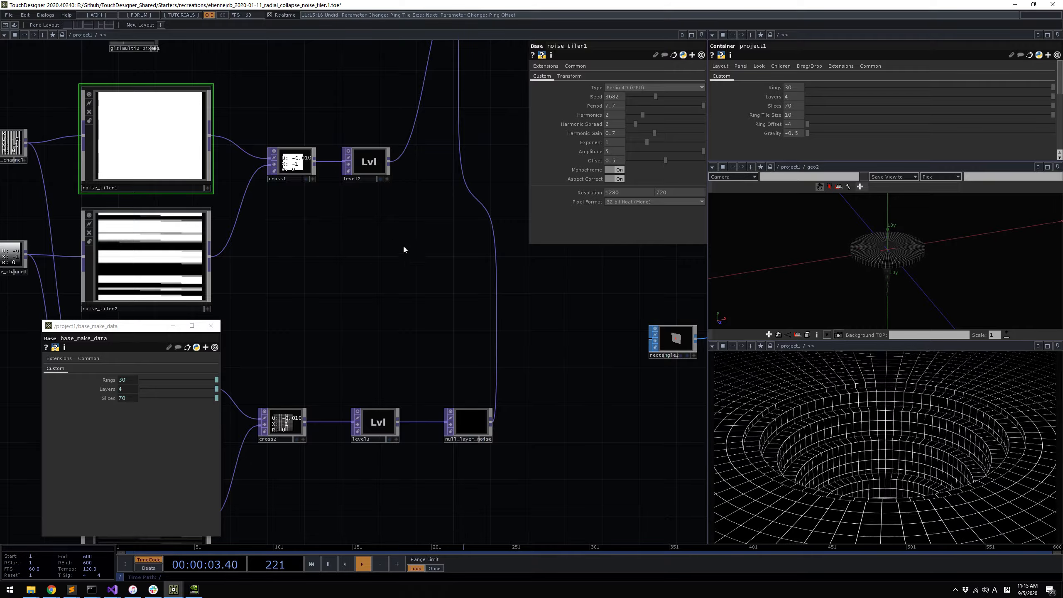
Inspect the parameters of level2 and of the Level operator after cross2, showing only the latter's non-default parameters
{"action": "left_click_drag", "start_coordinate": [478, 293], "coordinate": [458, 497]}
{"action": "left_click_drag", "start_coordinate": [536, 362], "coordinate": [412, 372]}
{"action": "right_click_drag", "start_coordinate": [327, 129], "coordinate": [440, 251]}
{"action": "left_click_drag", "start_coordinate": [440, 277], "coordinate": [529, 196]}
{"action": "left_click_drag", "start_coordinate": [390, 340], "coordinate": [429, 280]}
{"action": "left_click", "coordinate": [399, 232]}
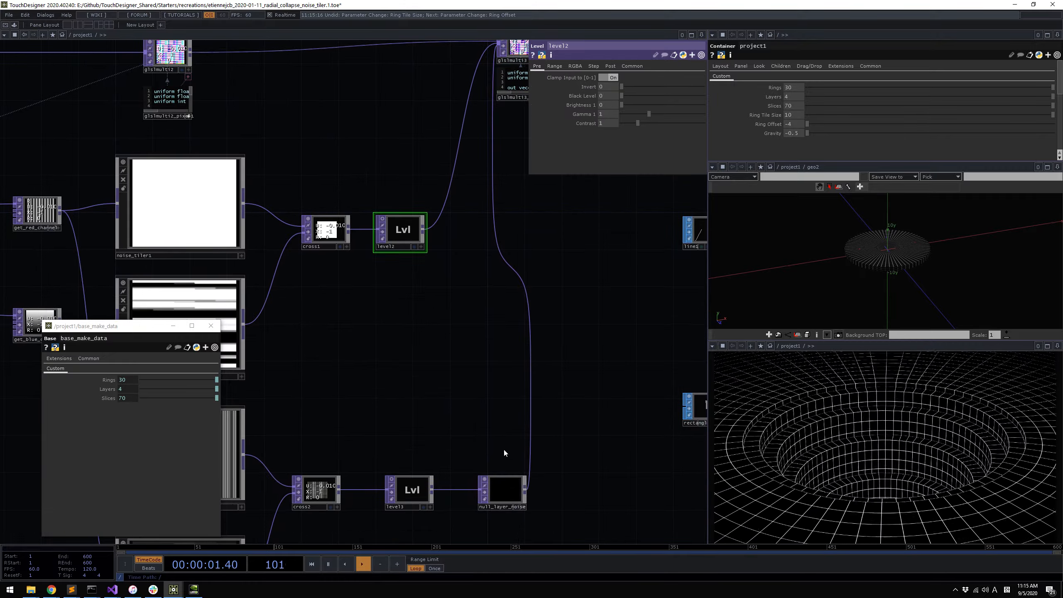
{"action": "left_click", "coordinate": [411, 487]}
{"action": "left_click", "coordinate": [701, 54]}
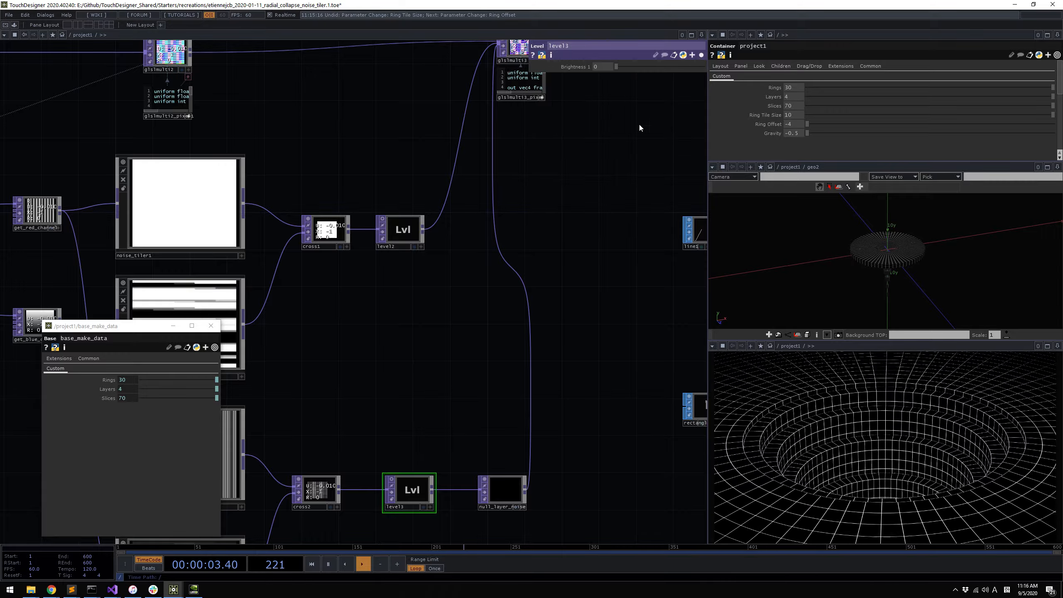
Select glslmulti3 and examine its uniforms together with its pixel shader code
{"action": "left_click_drag", "start_coordinate": [569, 299], "coordinate": [550, 513]}
{"action": "scroll", "coordinate": [458, 316], "scroll_direction": "up", "scroll_amount": 6}
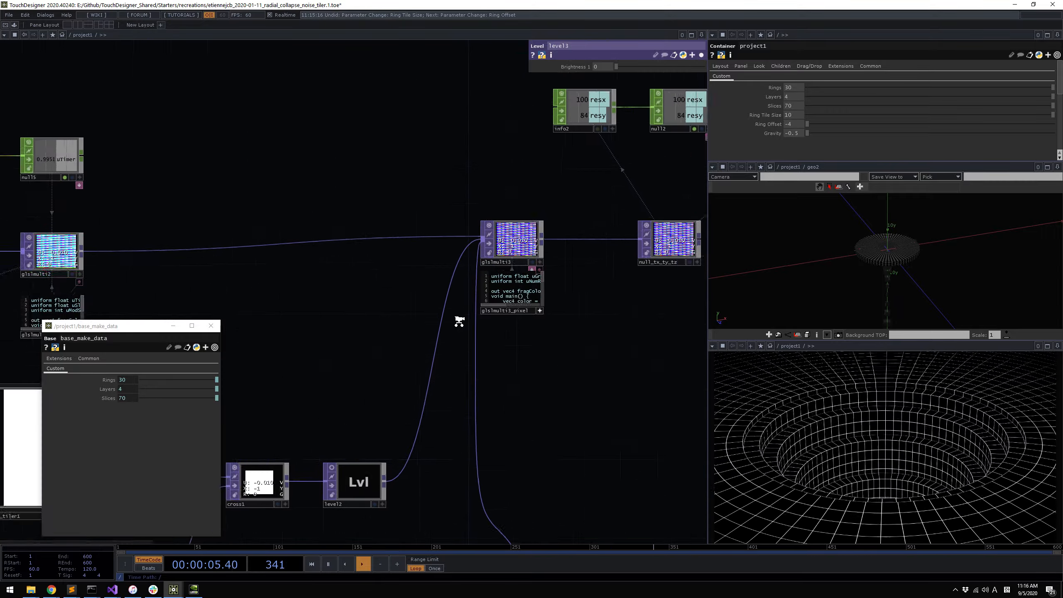
{"action": "left_click", "coordinate": [421, 262]}
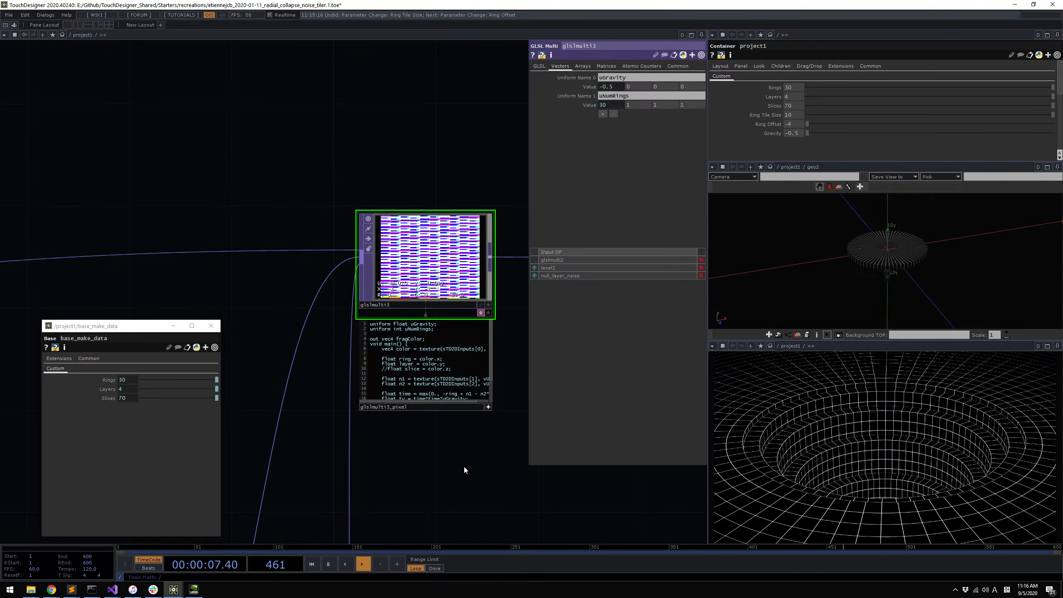
{"action": "scroll", "coordinate": [418, 467], "scroll_direction": "up", "scroll_amount": 3}
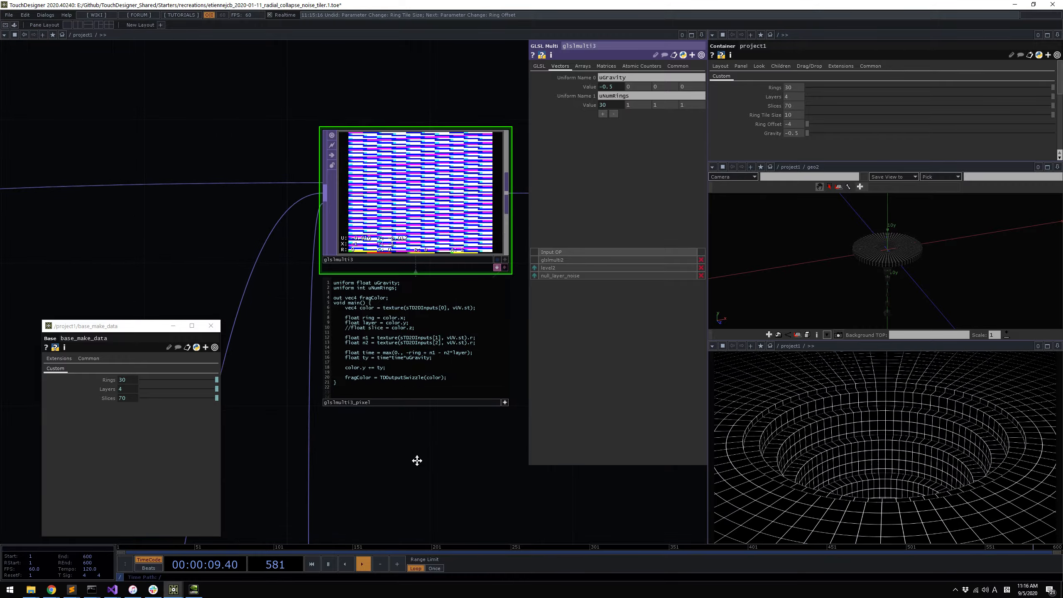
{"action": "left_click_drag", "start_coordinate": [417, 460], "coordinate": [422, 488]}
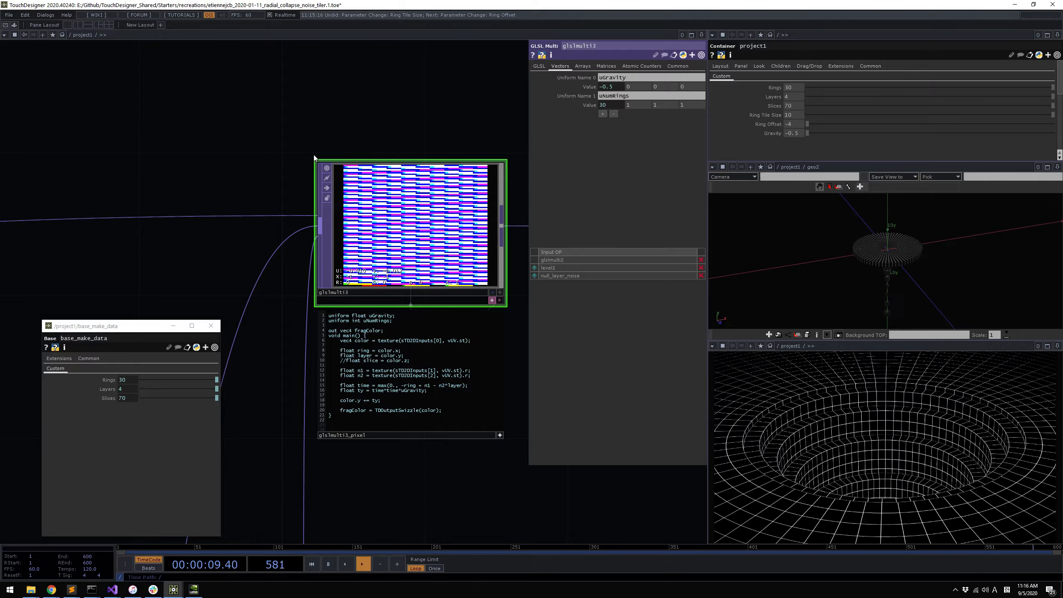
{"action": "left_click_drag", "start_coordinate": [280, 136], "coordinate": [308, 181]}
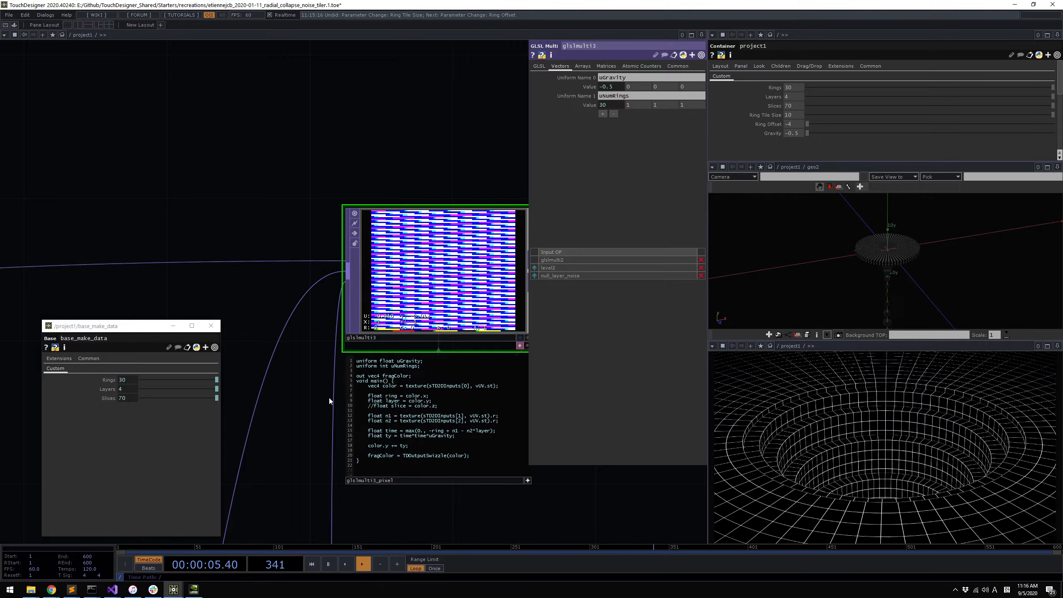
Highlight the float ring line in glslmulti3's pixel shader and move the floating base_make_data window clear of the code
{"action": "left_click_drag", "start_coordinate": [405, 400], "coordinate": [382, 399]}
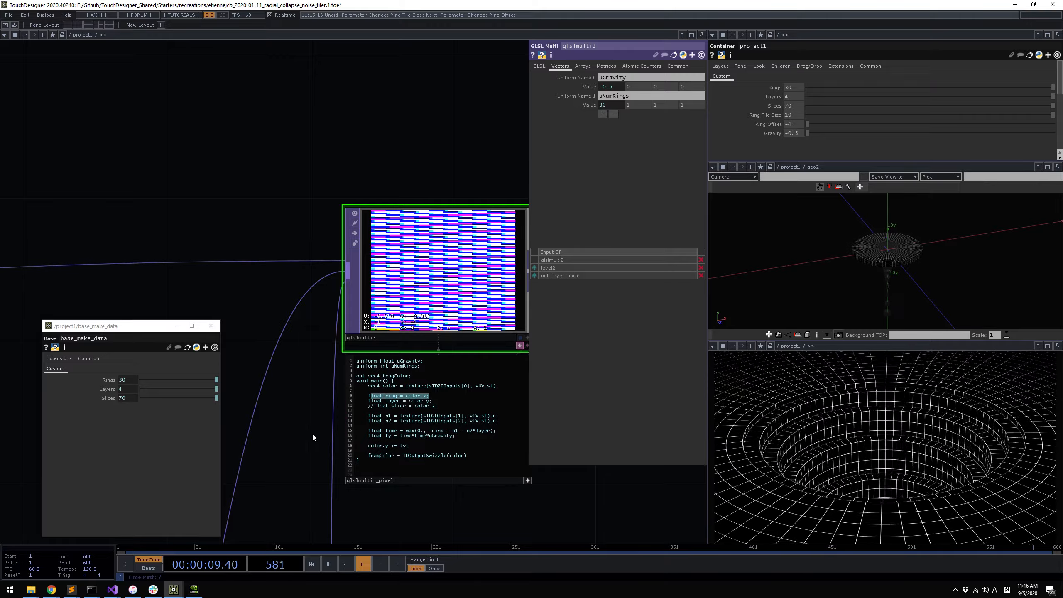
{"action": "scroll", "coordinate": [455, 503], "scroll_direction": "up", "scroll_amount": 3}
{"action": "left_click_drag", "start_coordinate": [456, 504], "coordinate": [432, 501]}
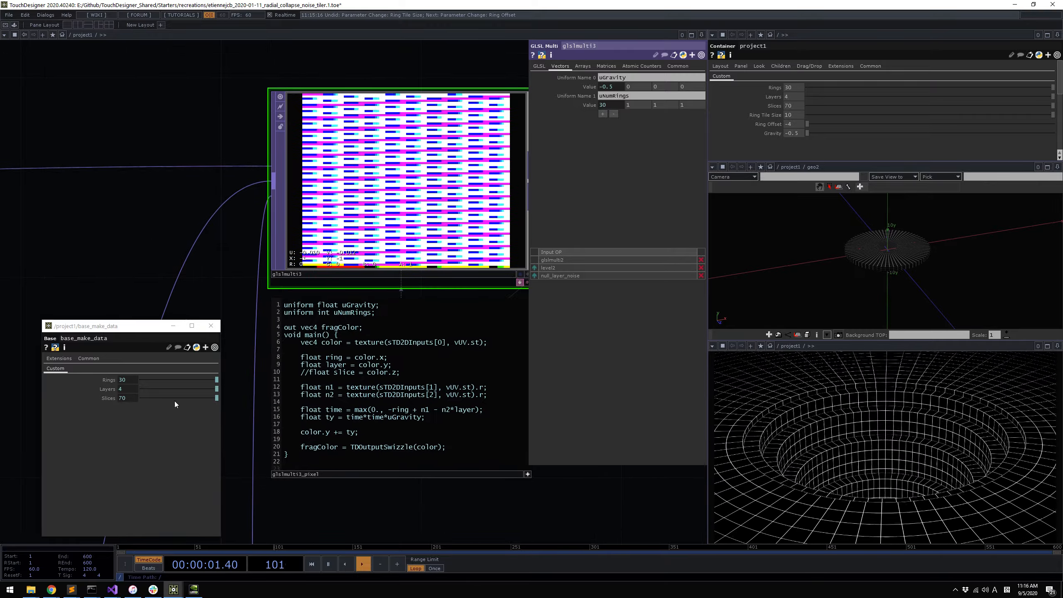
{"action": "left_click_drag", "start_coordinate": [149, 333], "coordinate": [108, 416]}
{"action": "left_click_drag", "start_coordinate": [387, 495], "coordinate": [383, 487]}
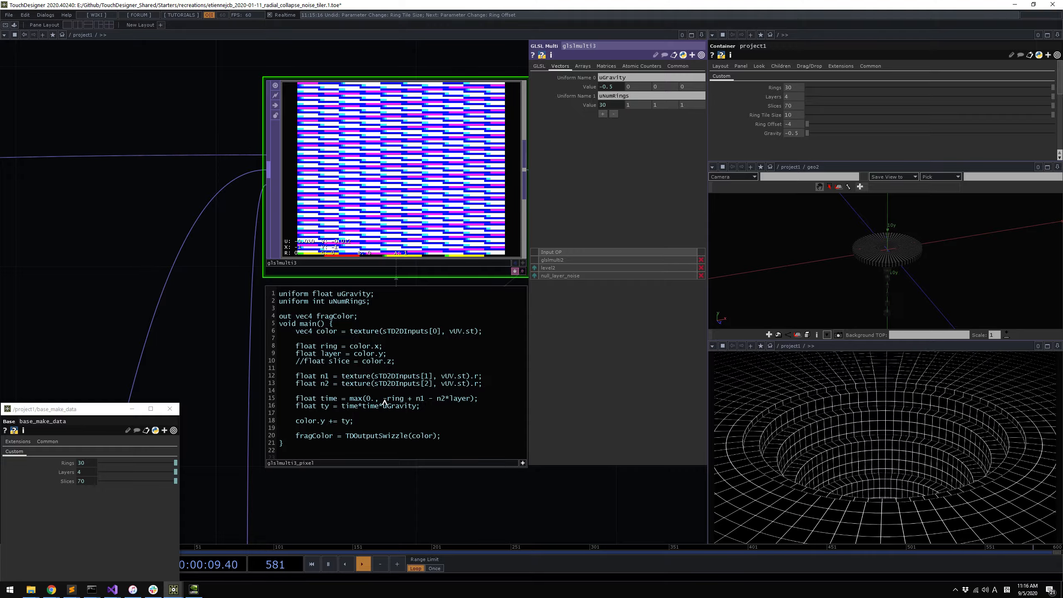
Enlarge the shader text and highlight the -ring term in the float time line
{"action": "scroll", "coordinate": [374, 398], "scroll_direction": "up", "scroll_amount": 3}
{"action": "scroll", "coordinate": [373, 398], "scroll_direction": "down", "scroll_amount": 3}
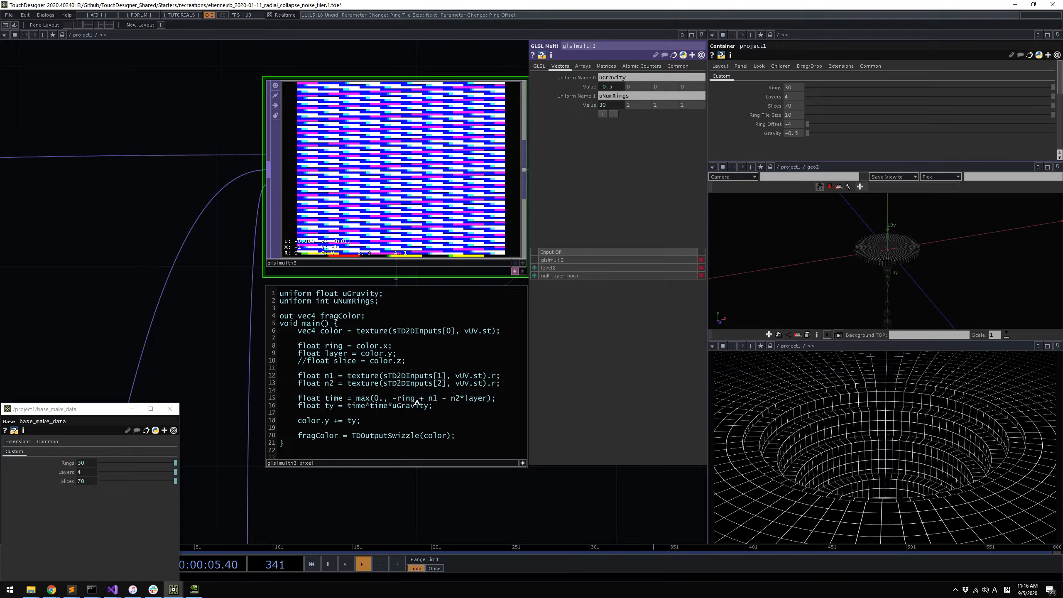
{"action": "left_click_drag", "start_coordinate": [415, 398], "coordinate": [405, 398]}
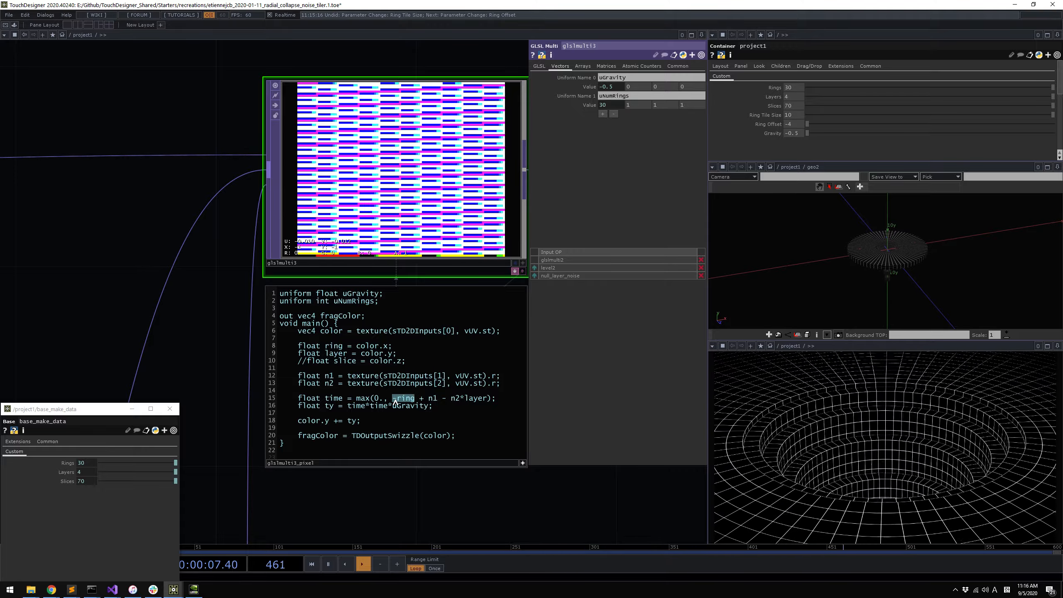
Highlight time*time in the float ty line and -ring + n1 - n2*layer in the float time line of the shader
{"action": "left_click_drag", "start_coordinate": [142, 270], "coordinate": [399, 309]}
{"action": "scroll", "coordinate": [403, 310], "scroll_direction": "down", "scroll_amount": 3}
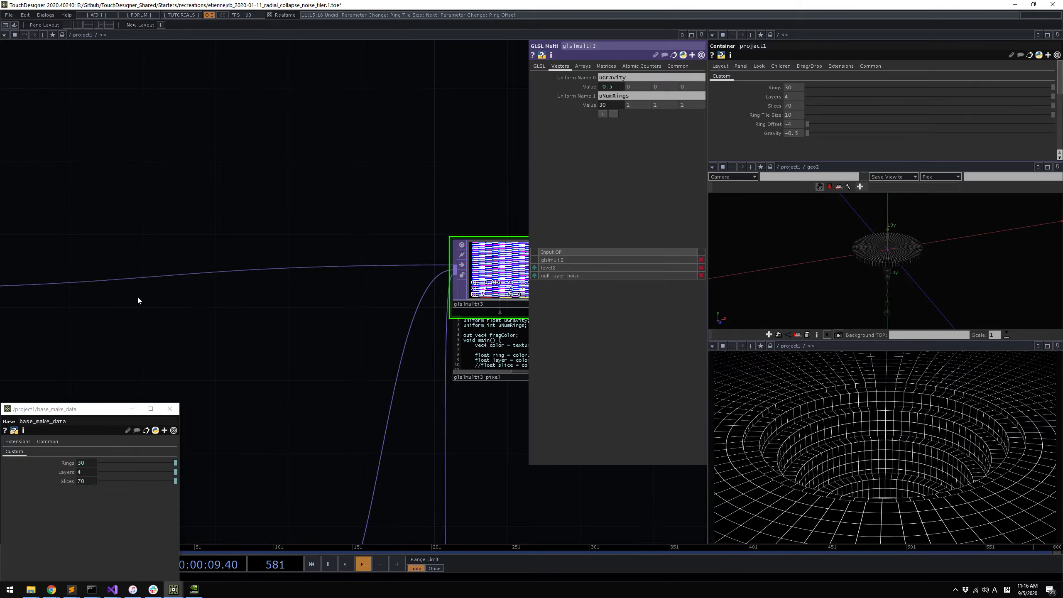
{"action": "scroll", "coordinate": [487, 411], "scroll_direction": "up", "scroll_amount": 2}
{"action": "left_click_drag", "start_coordinate": [490, 359], "coordinate": [352, 419]}
{"action": "scroll", "coordinate": [352, 420], "scroll_direction": "up", "scroll_amount": 3}
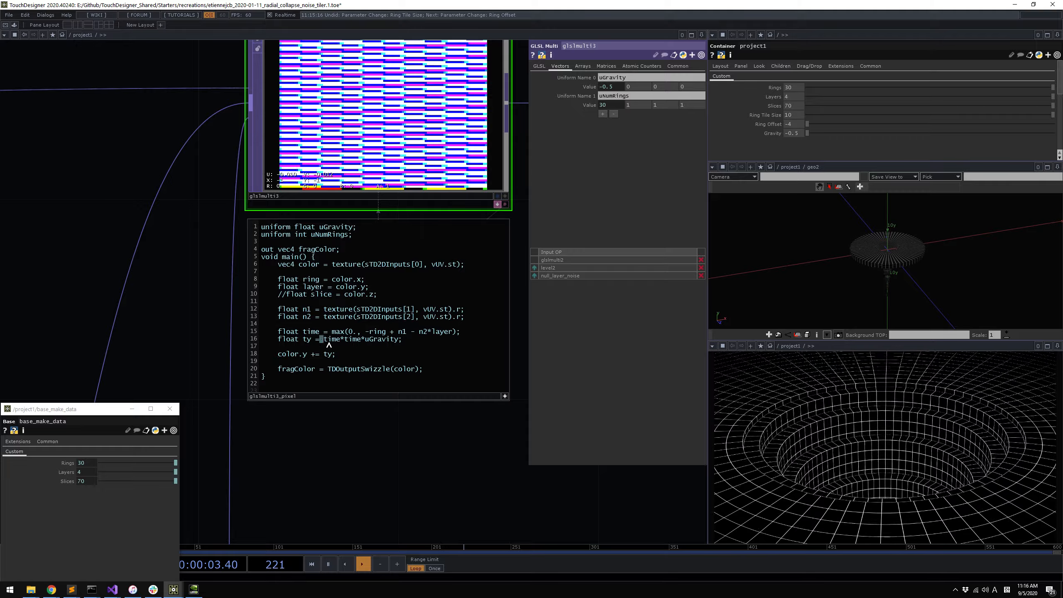
{"action": "left_click_drag", "start_coordinate": [328, 344], "coordinate": [365, 341]}
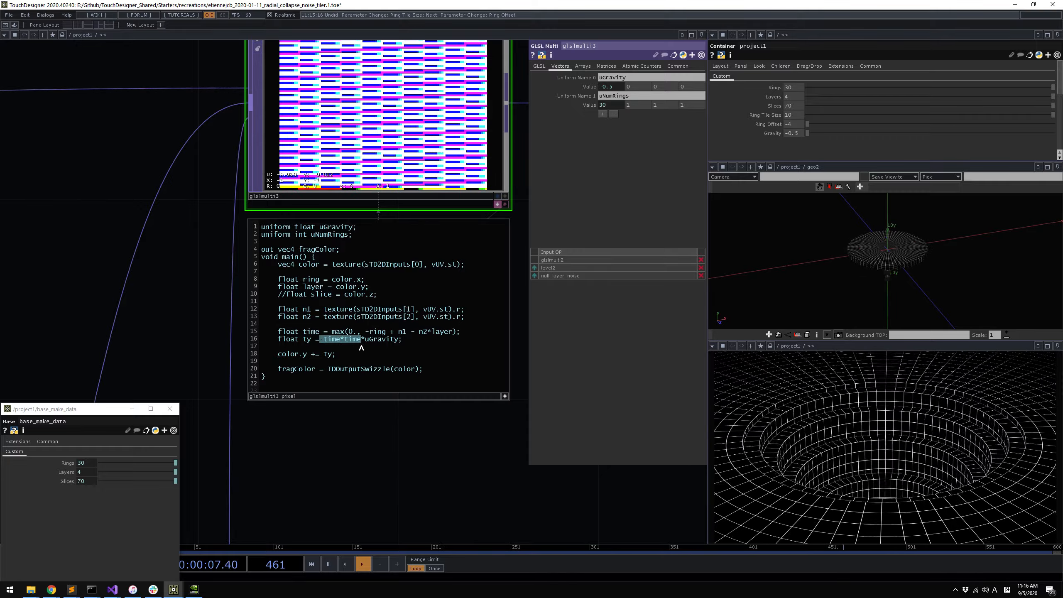
{"action": "left_click", "coordinate": [379, 342]}
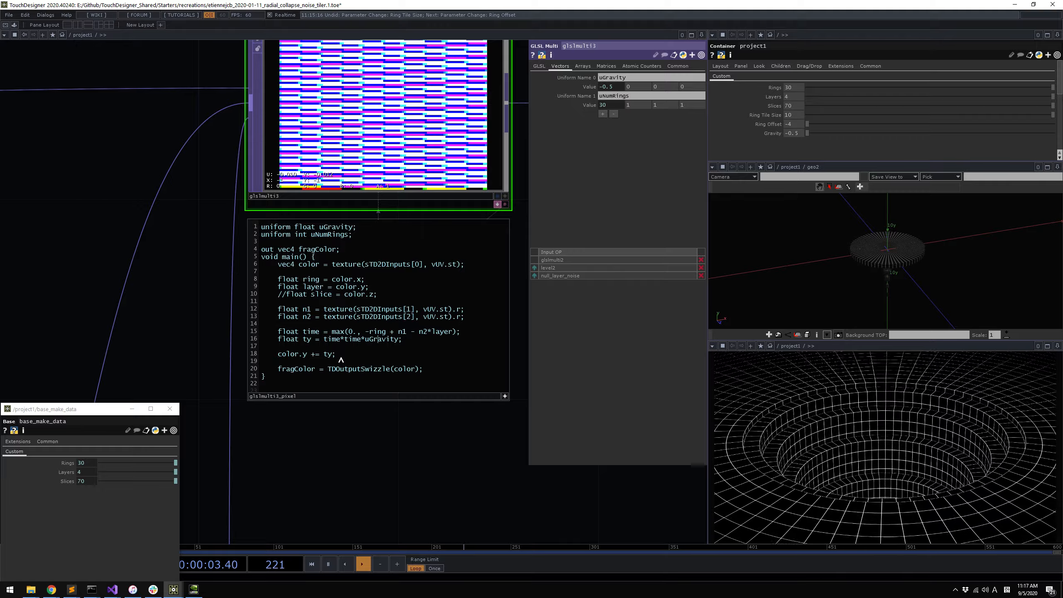
{"action": "left_click_drag", "start_coordinate": [405, 339], "coordinate": [351, 346]}
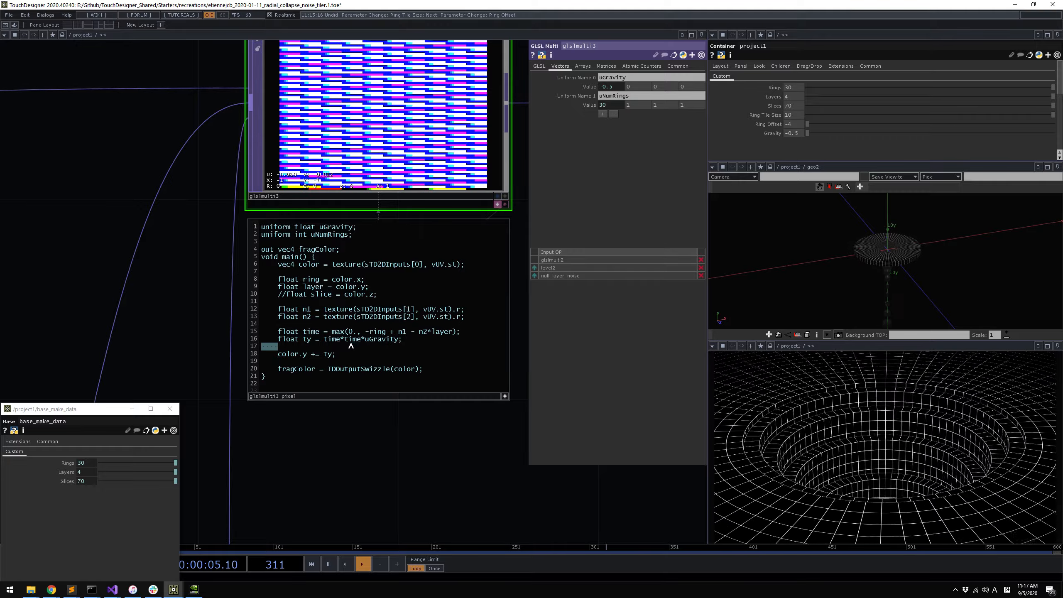
{"action": "left_click", "coordinate": [453, 332]}
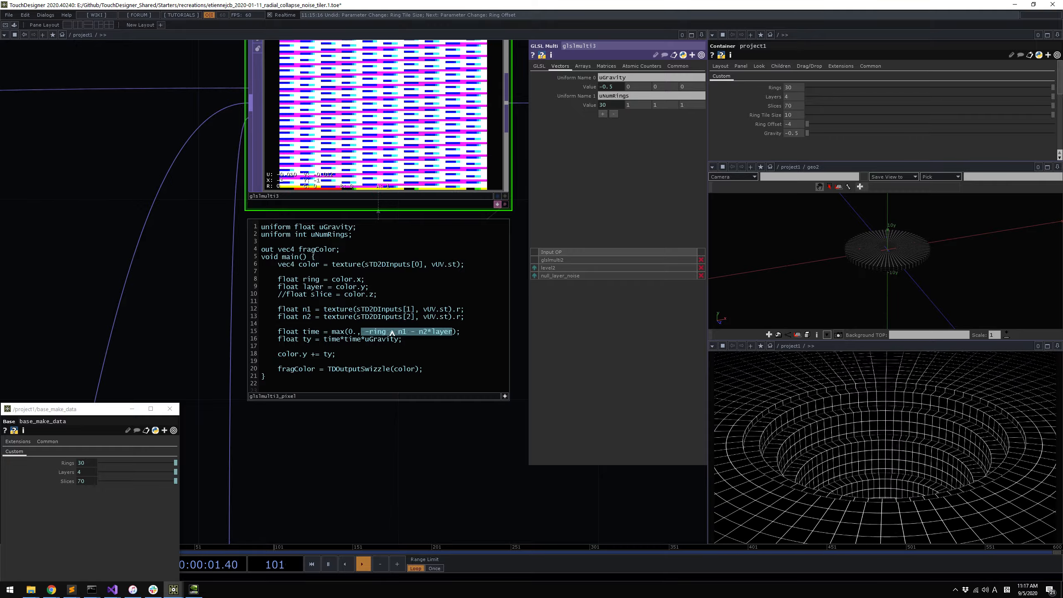
Look over the noise branches feeding glslmulti3 and examine the geo2 geometry up close in its 3D view
{"action": "left_click_drag", "start_coordinate": [380, 460], "coordinate": [410, 294]}
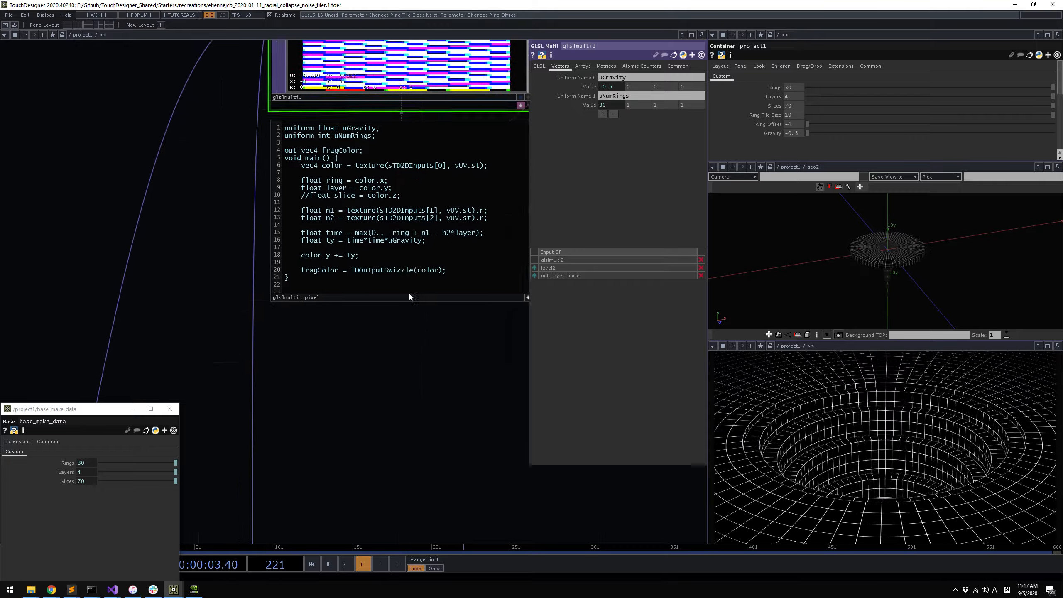
{"action": "scroll", "coordinate": [406, 295], "scroll_direction": "down", "scroll_amount": 8}
{"action": "left_click_drag", "start_coordinate": [379, 368], "coordinate": [486, 259]}
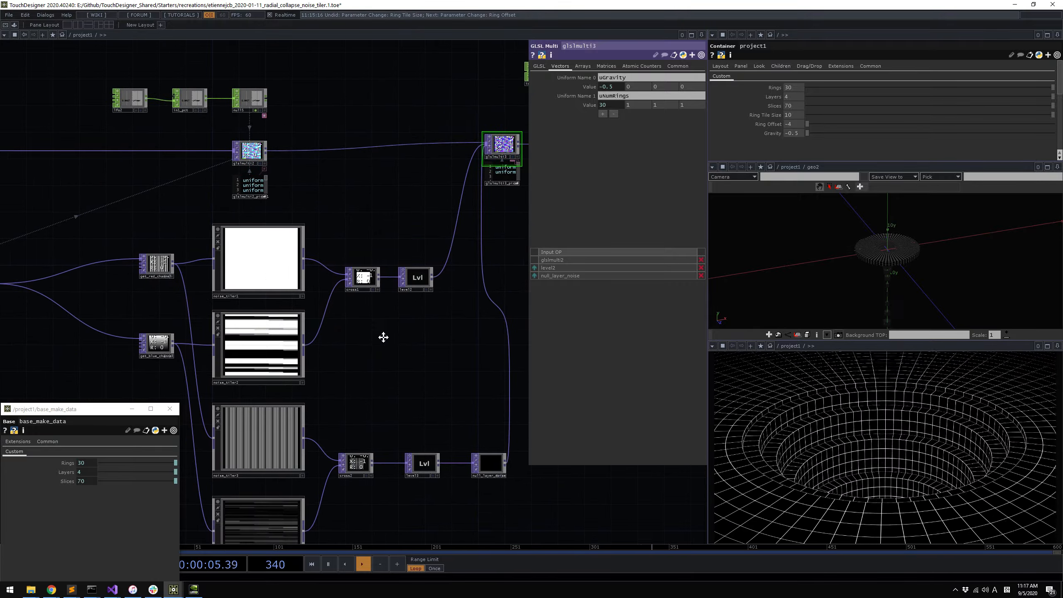
{"action": "left_click_drag", "start_coordinate": [382, 337], "coordinate": [345, 416]}
{"action": "scroll", "coordinate": [502, 255], "scroll_direction": "up", "scroll_amount": 6}
{"action": "left_click_drag", "start_coordinate": [426, 347], "coordinate": [391, 293]}
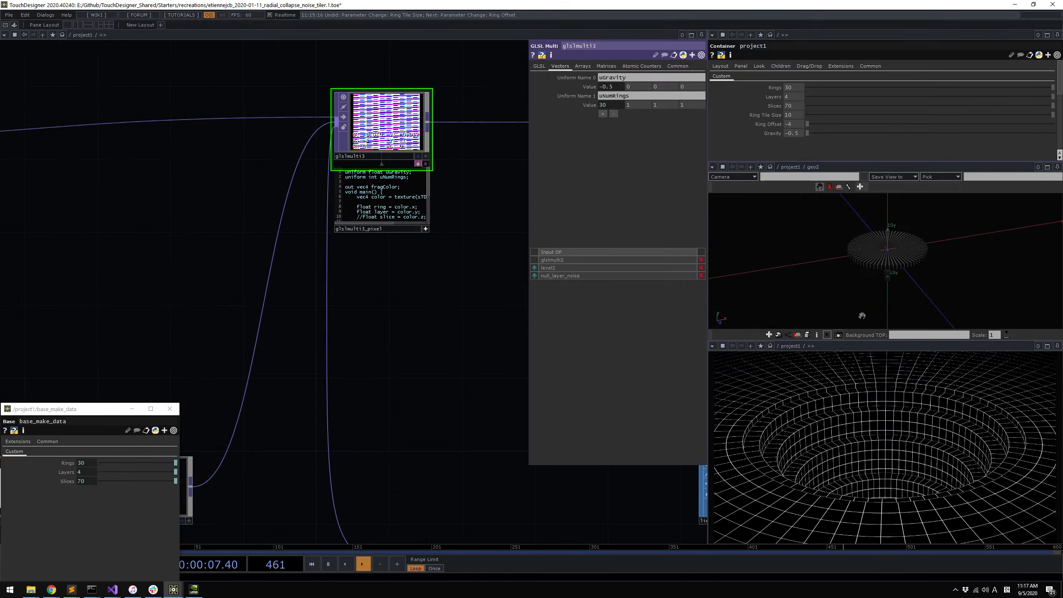
{"action": "scroll", "coordinate": [899, 261], "scroll_direction": "up", "scroll_amount": 6}
{"action": "mouse_move", "coordinate": [866, 257]}
{"action": "left_mouse_down"}
{"action": "mouse_move", "coordinate": [858, 276]}
{"action": "mouse_move", "coordinate": [871, 268]}
{"action": "left_mouse_up"}
{"action": "scroll", "coordinate": [868, 240], "scroll_direction": "up", "scroll_amount": 3}
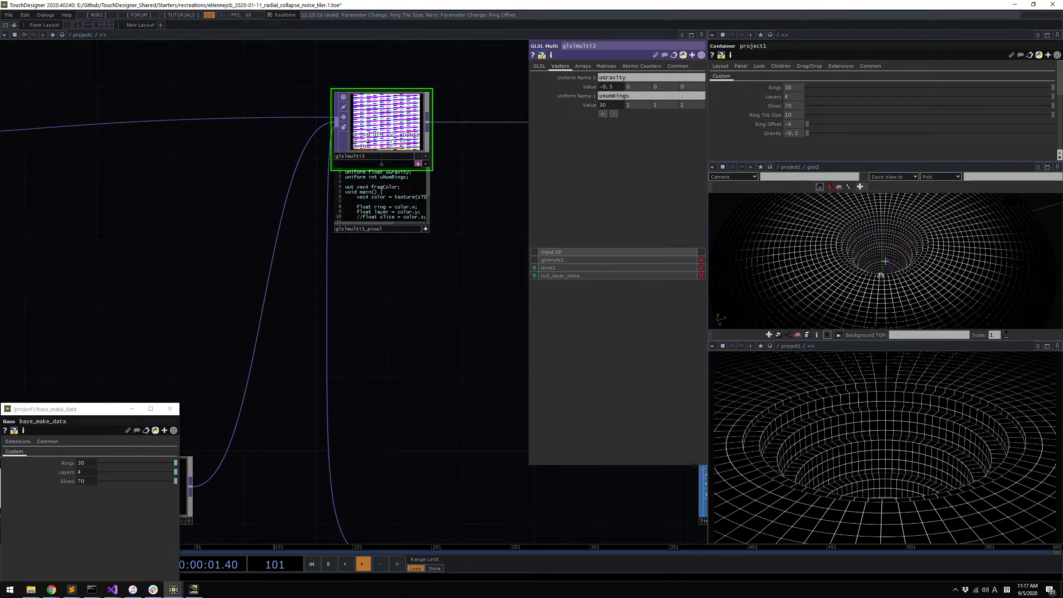
Show all parameters of cross1 and bypass level2 so the noise reaches glslmulti3
{"action": "scroll", "coordinate": [470, 277], "scroll_direction": "down", "scroll_amount": 5}
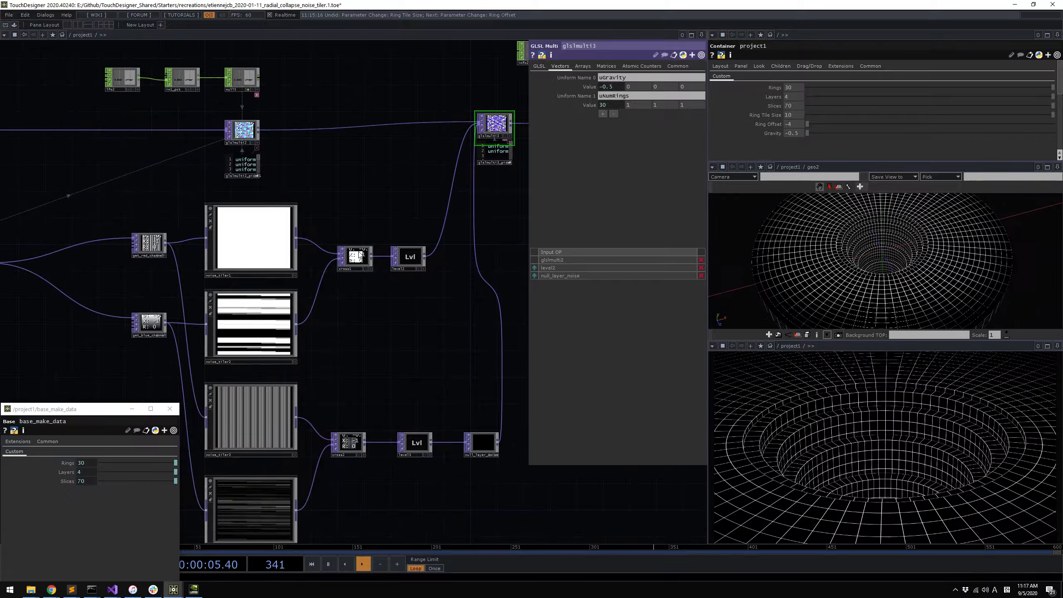
{"action": "left_click", "coordinate": [359, 254]}
{"action": "scroll", "coordinate": [365, 300], "scroll_direction": "up", "scroll_amount": 4}
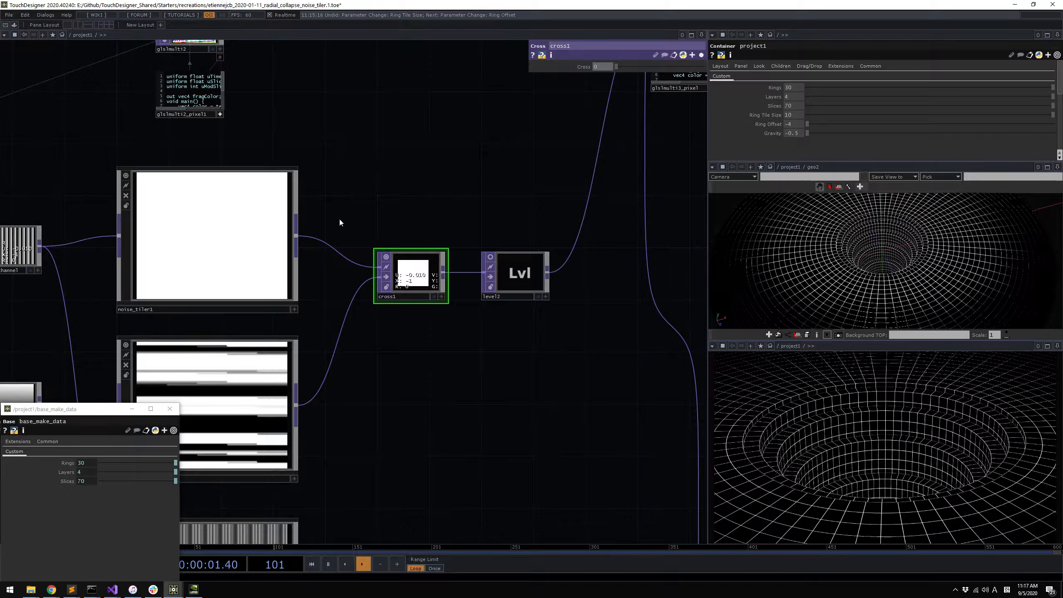
{"action": "left_click", "coordinate": [701, 55]}
{"action": "left_click_drag", "start_coordinate": [498, 332], "coordinate": [535, 351]}
{"action": "left_click", "coordinate": [528, 297]}
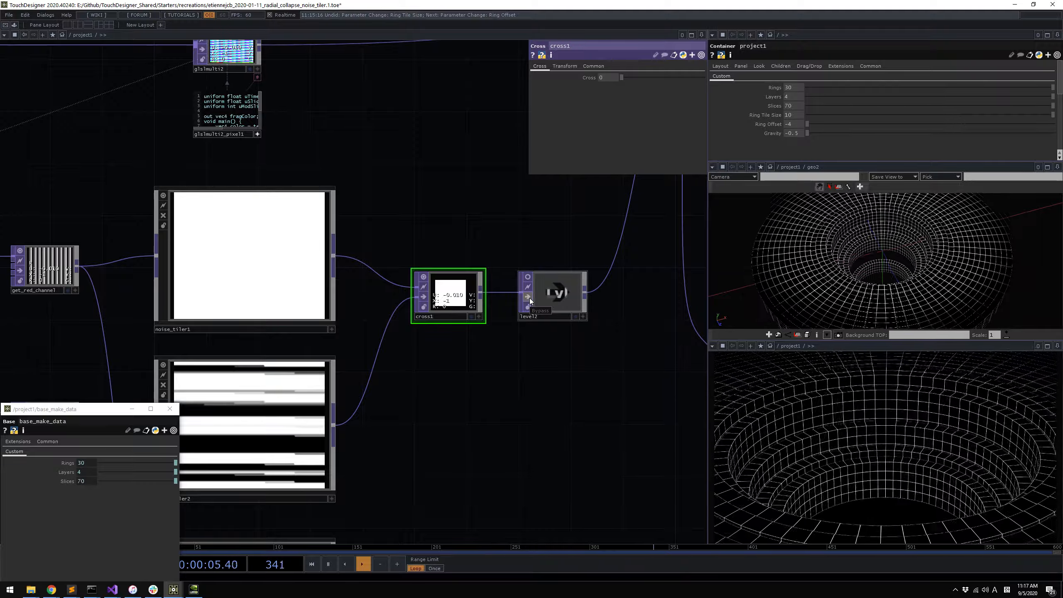
Select get_red_channel and trace its input back through zero_out_layer_channel to slice_mod_X1
{"action": "left_click_drag", "start_coordinate": [355, 335], "coordinate": [534, 370]}
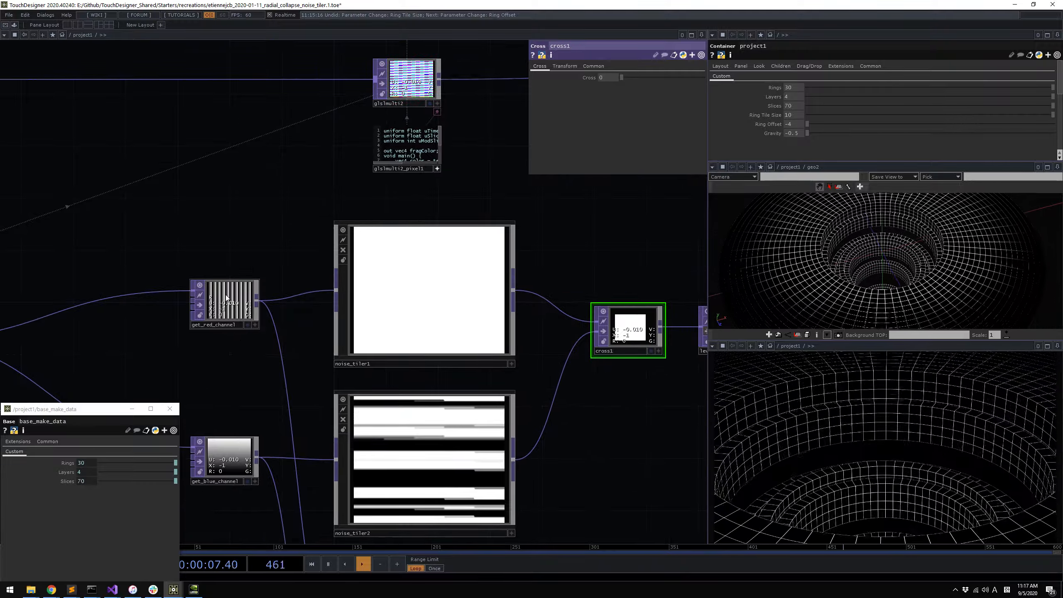
{"action": "left_click", "coordinate": [226, 292]}
{"action": "left_click_drag", "start_coordinate": [334, 363], "coordinate": [639, 332]}
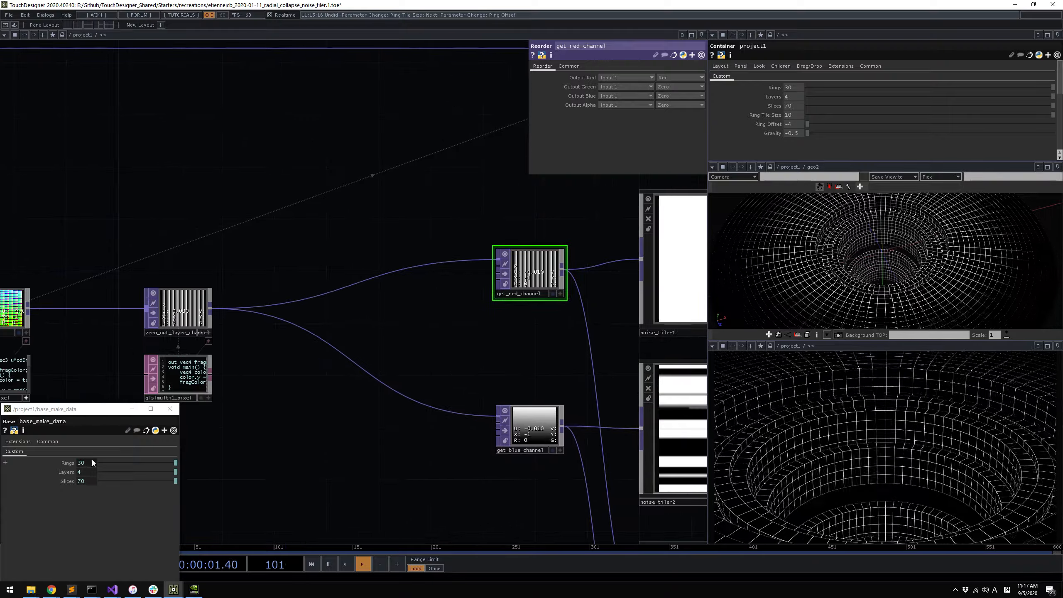
{"action": "left_click_drag", "start_coordinate": [483, 351], "coordinate": [234, 388]}
{"action": "left_click_drag", "start_coordinate": [391, 344], "coordinate": [763, 306]}
{"action": "scroll", "coordinate": [285, 339], "scroll_direction": "up", "scroll_amount": 2}
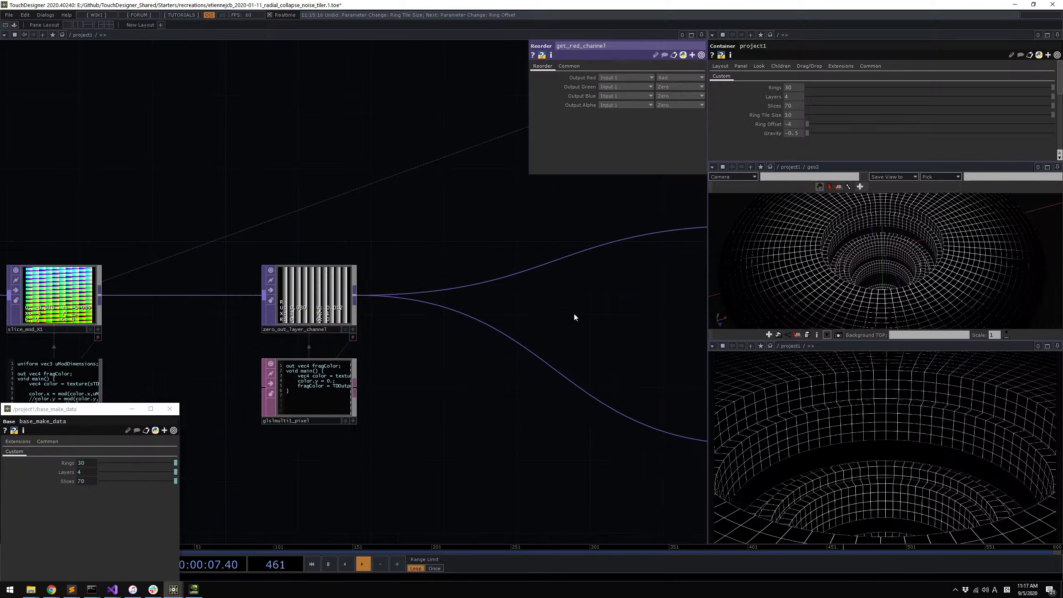
{"action": "left_click_drag", "start_coordinate": [574, 314], "coordinate": [260, 370]}
{"action": "left_click_drag", "start_coordinate": [448, 375], "coordinate": [327, 401]}
{"action": "scroll", "coordinate": [377, 316], "scroll_direction": "up", "scroll_amount": 2}
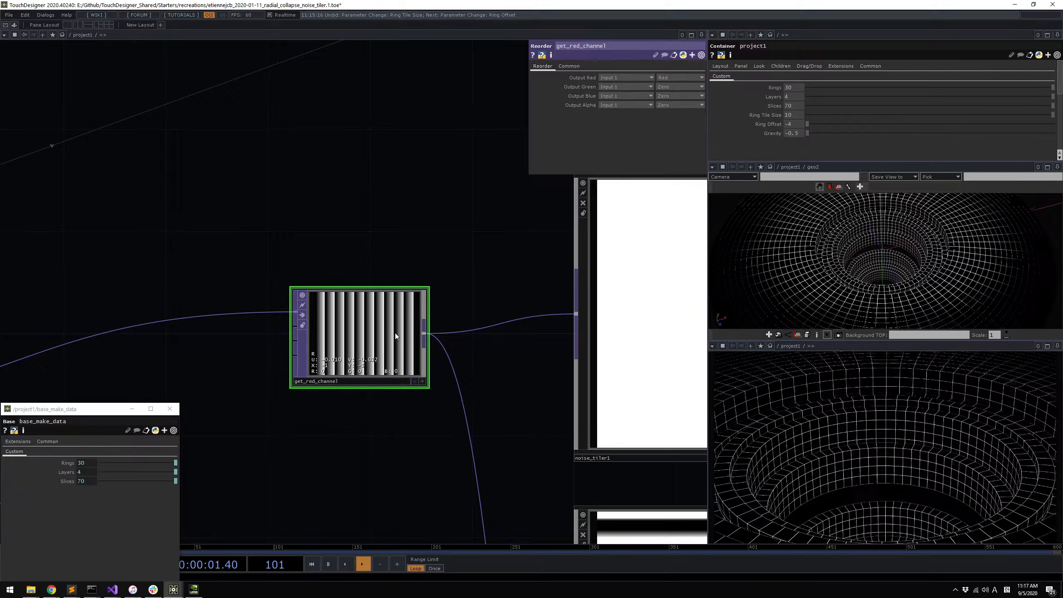
Show noise_tiler1's parameters and examine the collapsing geo2 geometry from a lower angle in its 3D view
{"action": "left_click_drag", "start_coordinate": [502, 356], "coordinate": [271, 381]}
{"action": "left_click", "coordinate": [513, 358]}
{"action": "scroll", "coordinate": [480, 351], "scroll_direction": "down", "scroll_amount": 4}
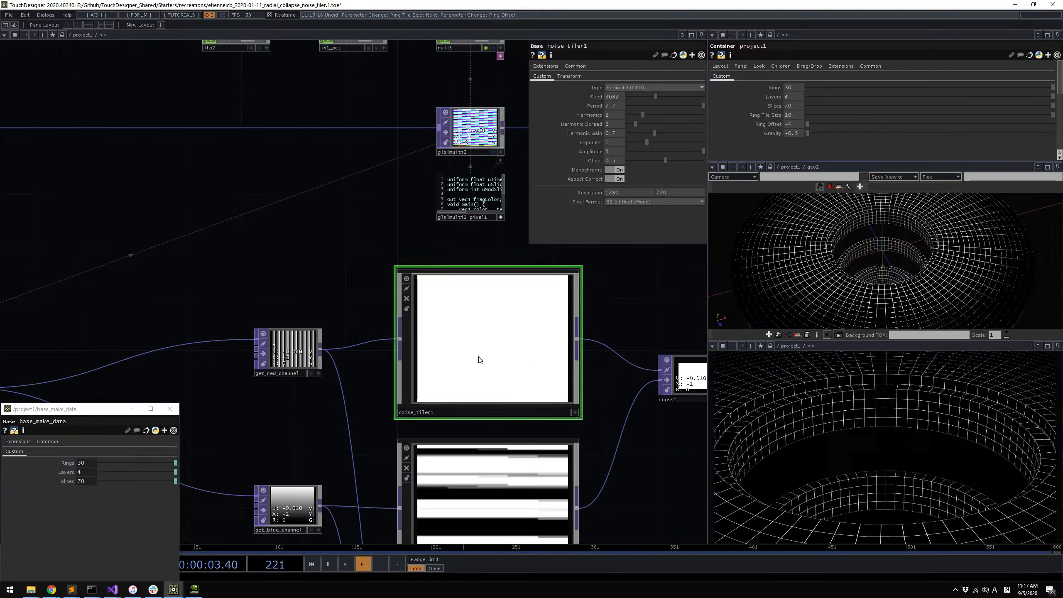
{"action": "left_click_drag", "start_coordinate": [658, 450], "coordinate": [576, 481]}
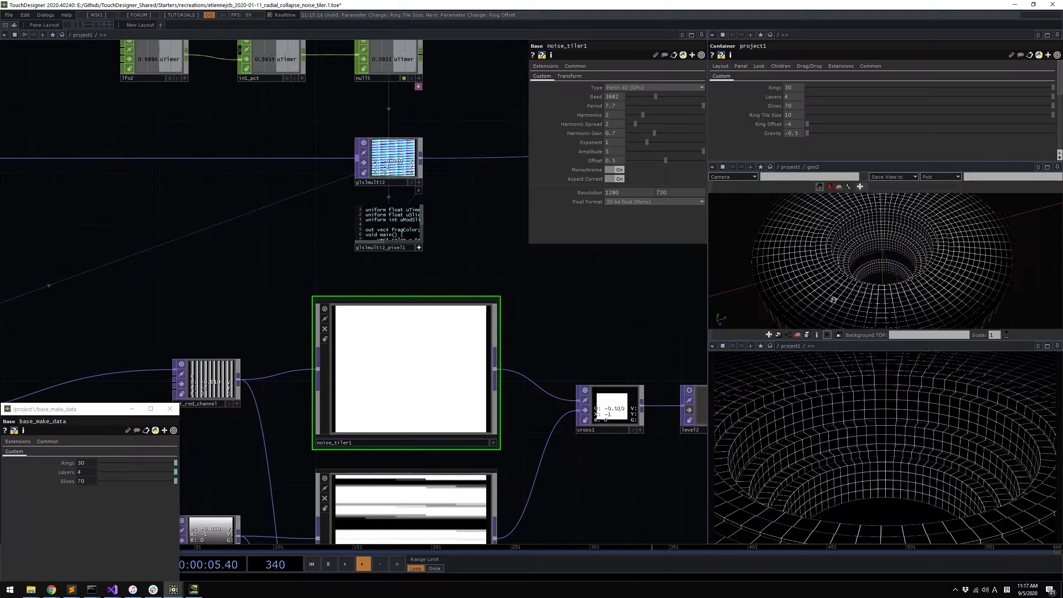
{"action": "left_click_drag", "start_coordinate": [833, 299], "coordinate": [879, 243]}
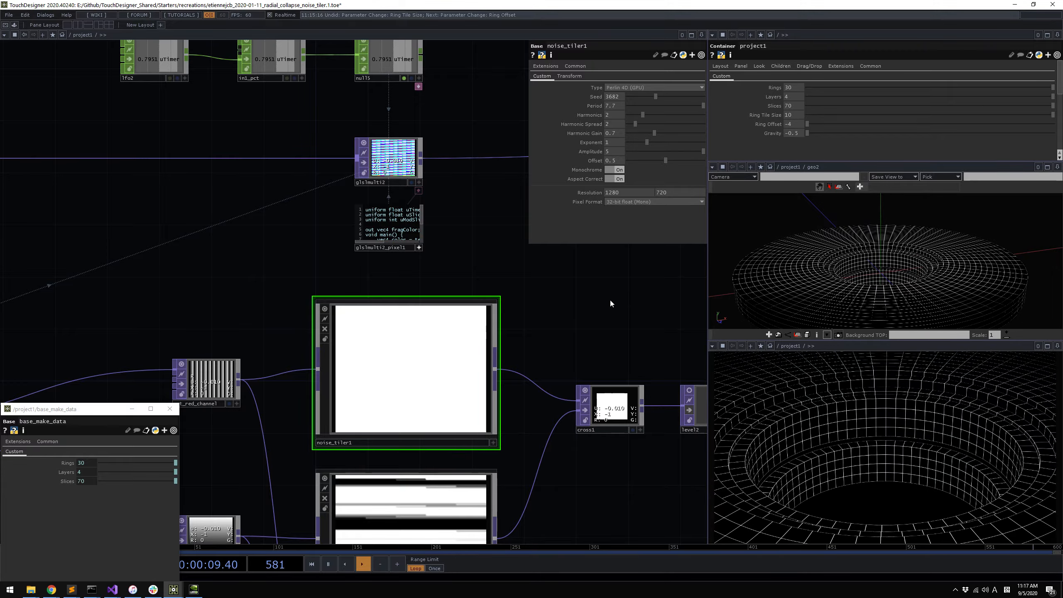
Pause the timeline and set noise_tiler1's Period to 0.1
{"action": "key", "text": "space"}
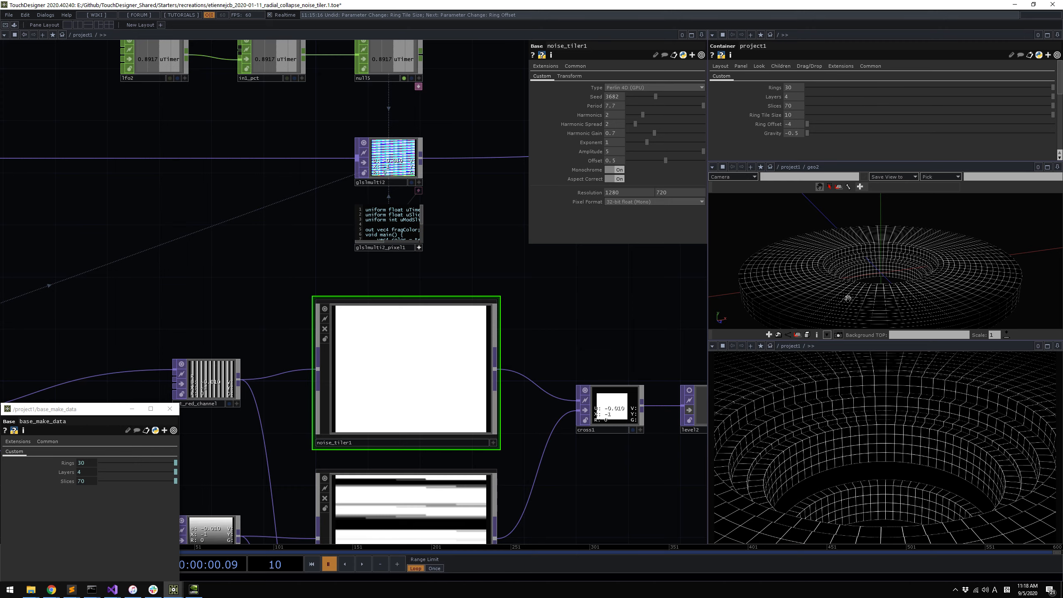
{"action": "left_click_drag", "start_coordinate": [599, 351], "coordinate": [525, 318]}
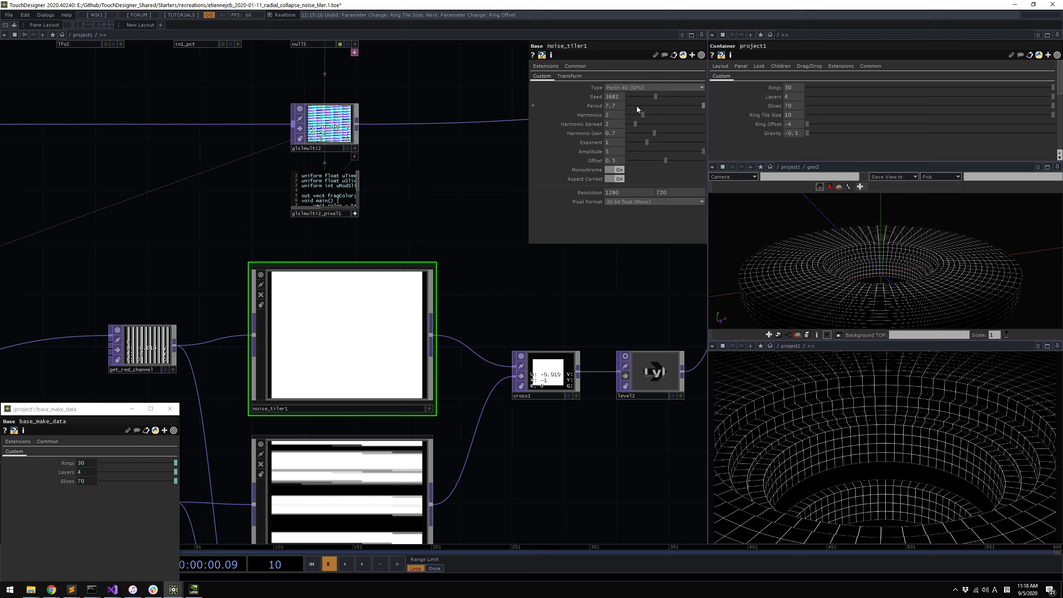
{"action": "left_click_drag", "start_coordinate": [636, 106], "coordinate": [632, 105]}
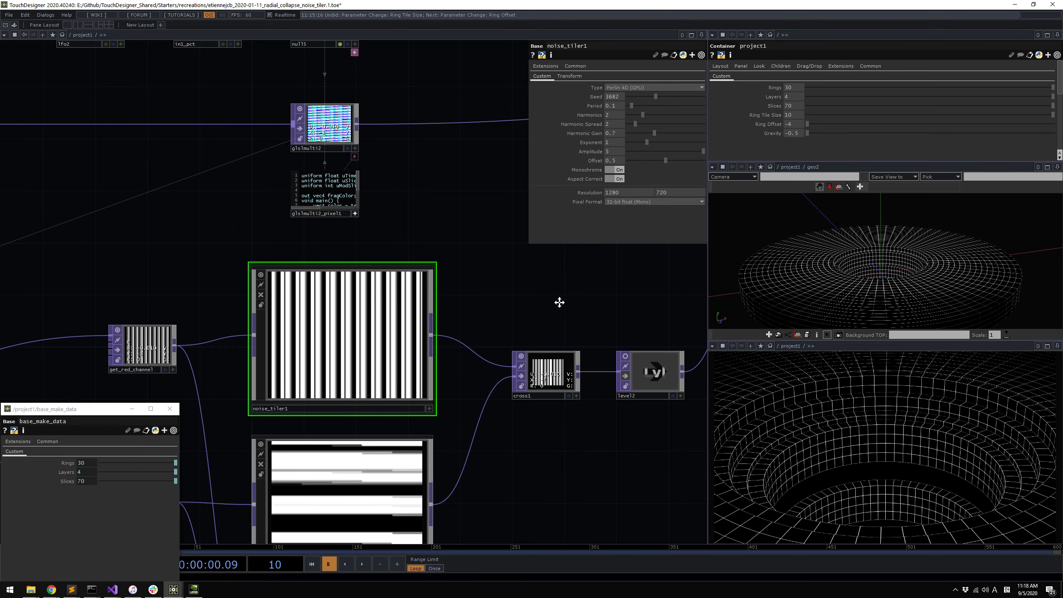
Read the node information of get_red_channel, which feeds noise_tiler1
{"action": "left_click_drag", "start_coordinate": [559, 302], "coordinate": [591, 302]}
{"action": "middle_click", "coordinate": [176, 344]}
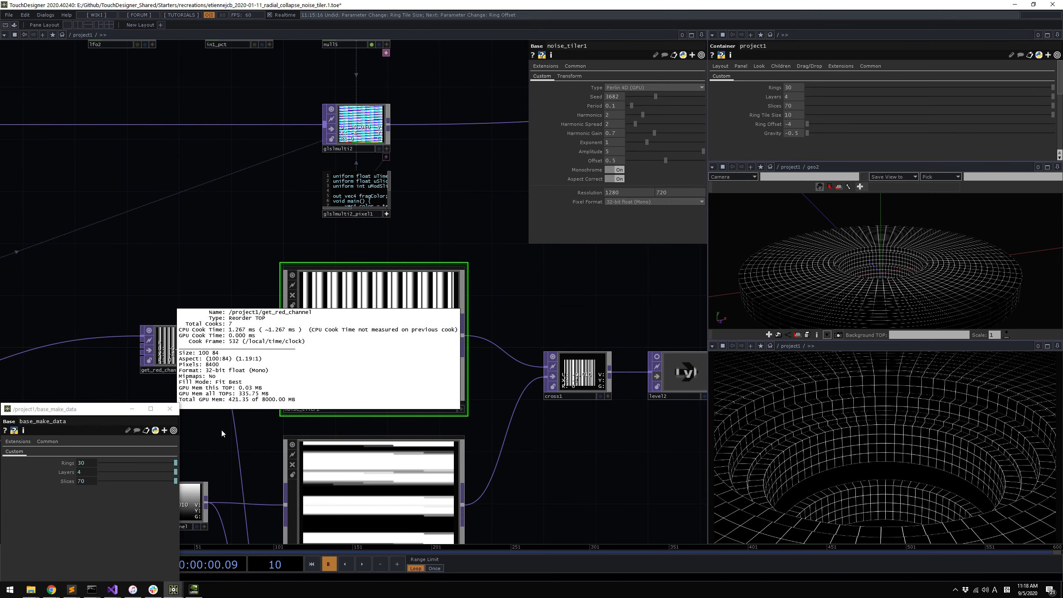
{"action": "left_click_drag", "start_coordinate": [193, 368], "coordinate": [372, 342]}
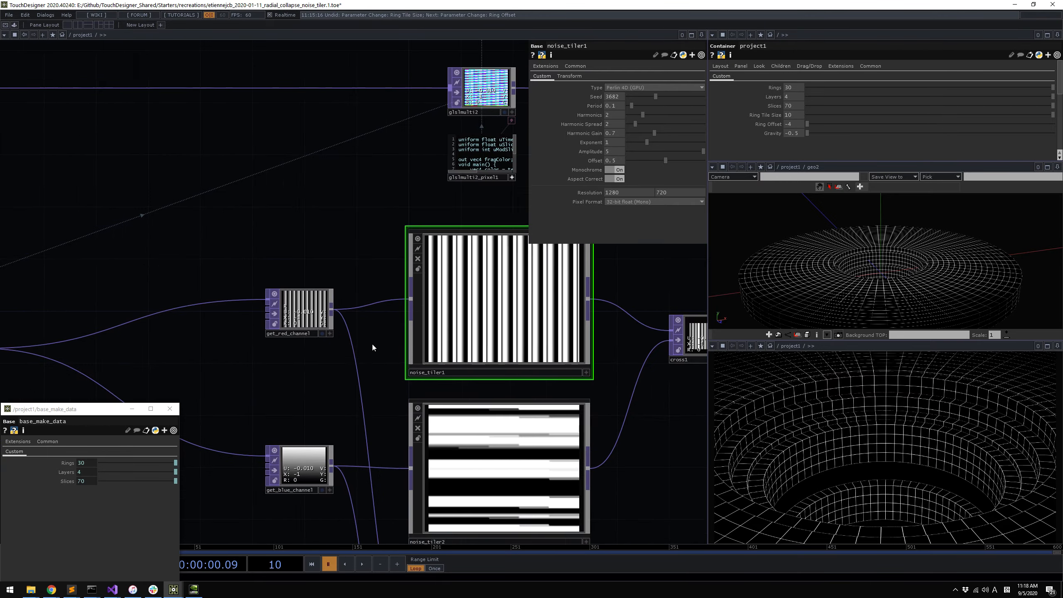
Resume playback and lower noise_tiler1's Period to 0.03 and on to 0.002
{"action": "scroll", "coordinate": [647, 304], "scroll_direction": "up", "scroll_amount": 4}
{"action": "left_click_drag", "start_coordinate": [636, 261], "coordinate": [578, 286]}
{"action": "key", "text": "space"}
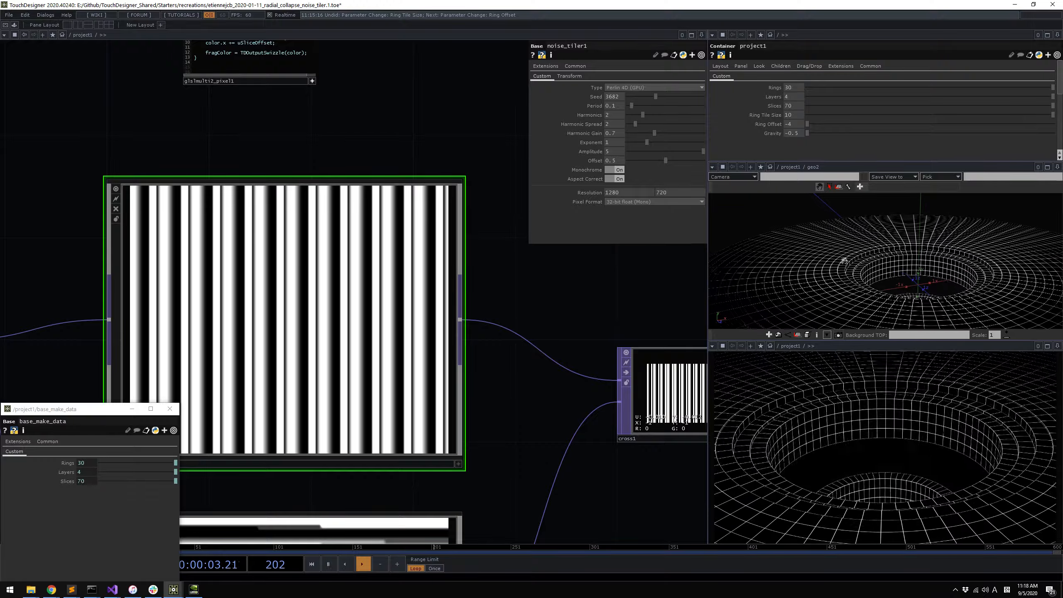
{"action": "left_click_drag", "start_coordinate": [631, 106], "coordinate": [628, 106]}
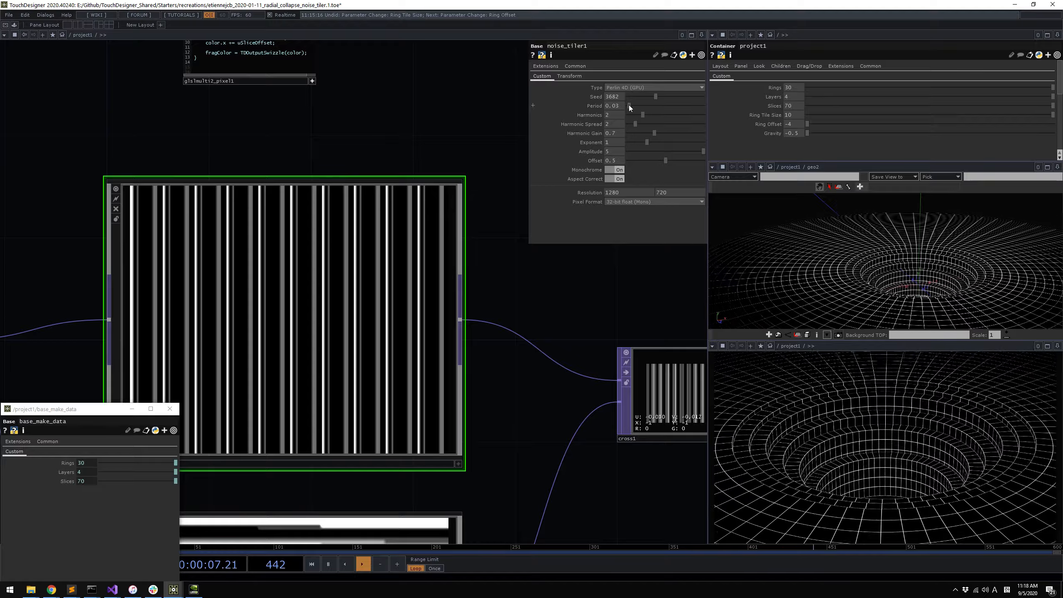
{"action": "left_click_drag", "start_coordinate": [549, 299], "coordinate": [459, 238]}
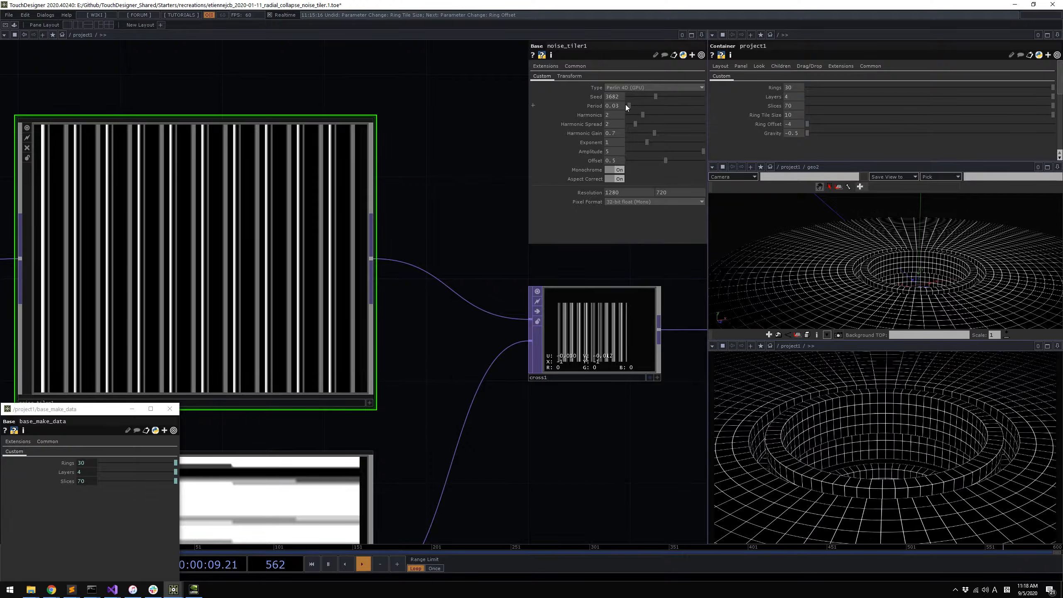
{"action": "middle_click_drag", "start_coordinate": [626, 107], "coordinate": [618, 97]}
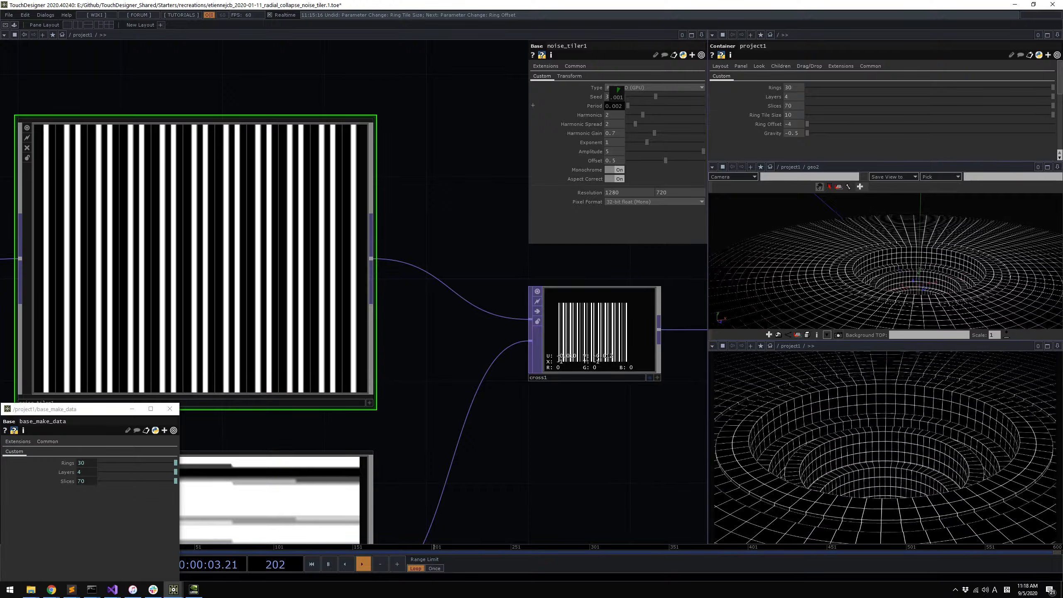
Raise noise_tiler1's Period to 9
{"action": "left_click_drag", "start_coordinate": [628, 105], "coordinate": [712, 115]}
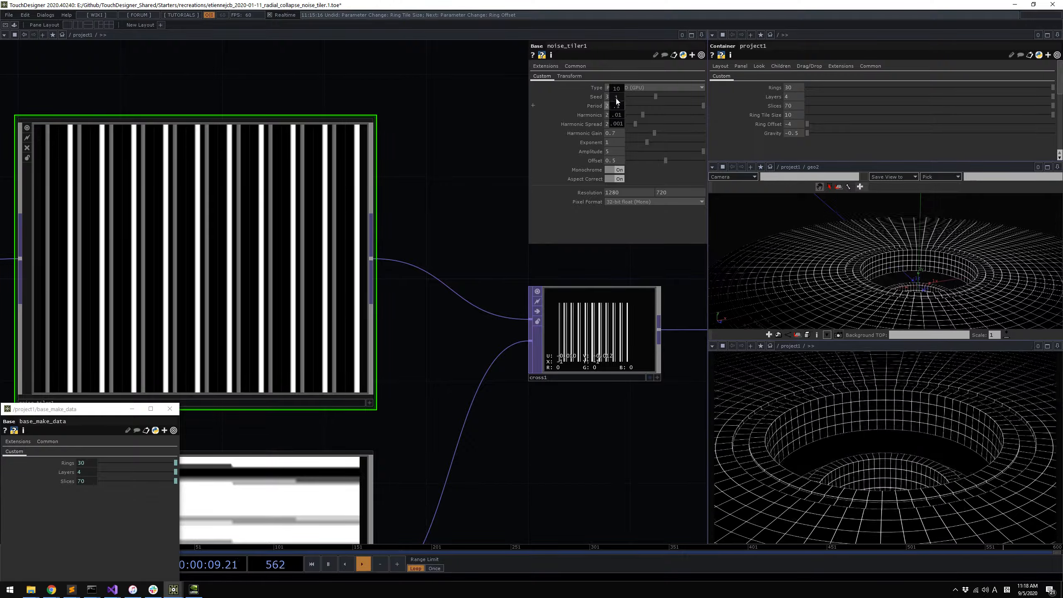
{"action": "middle_click_drag", "start_coordinate": [616, 101], "coordinate": [640, 99]}
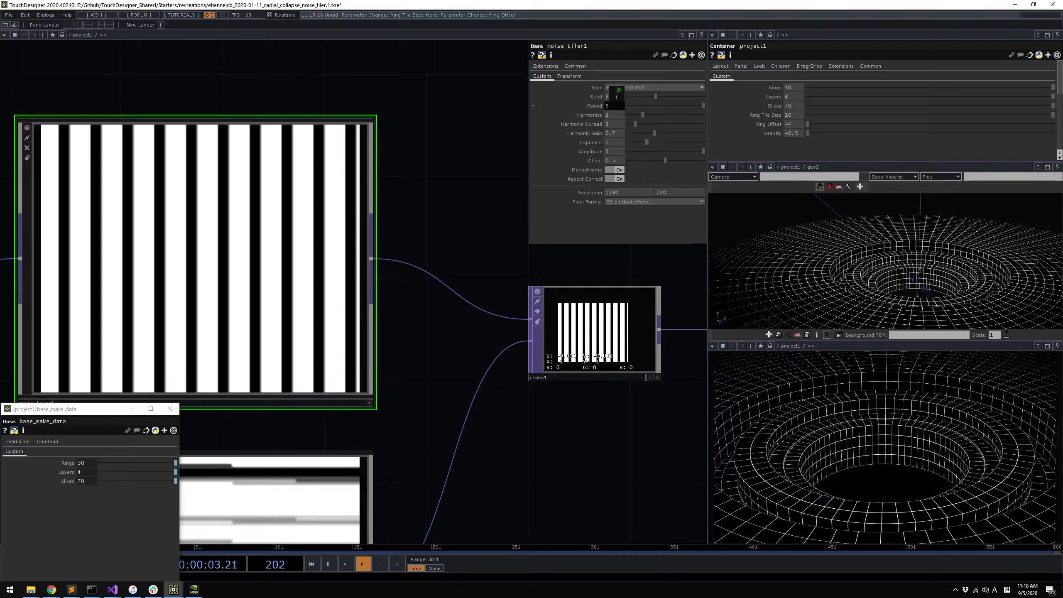
{"action": "middle_click_drag", "start_coordinate": [619, 90], "coordinate": [619, 92]}
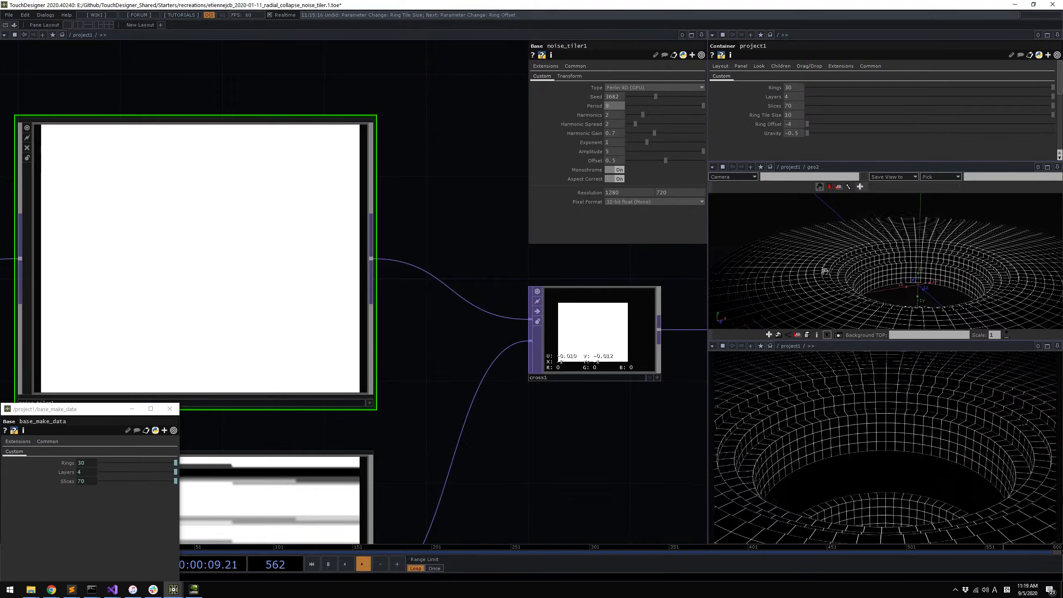
Review the glslmulti3 pixel shader code and the noise branches that feed it
{"action": "scroll", "coordinate": [616, 431], "scroll_direction": "down", "scroll_amount": 5}
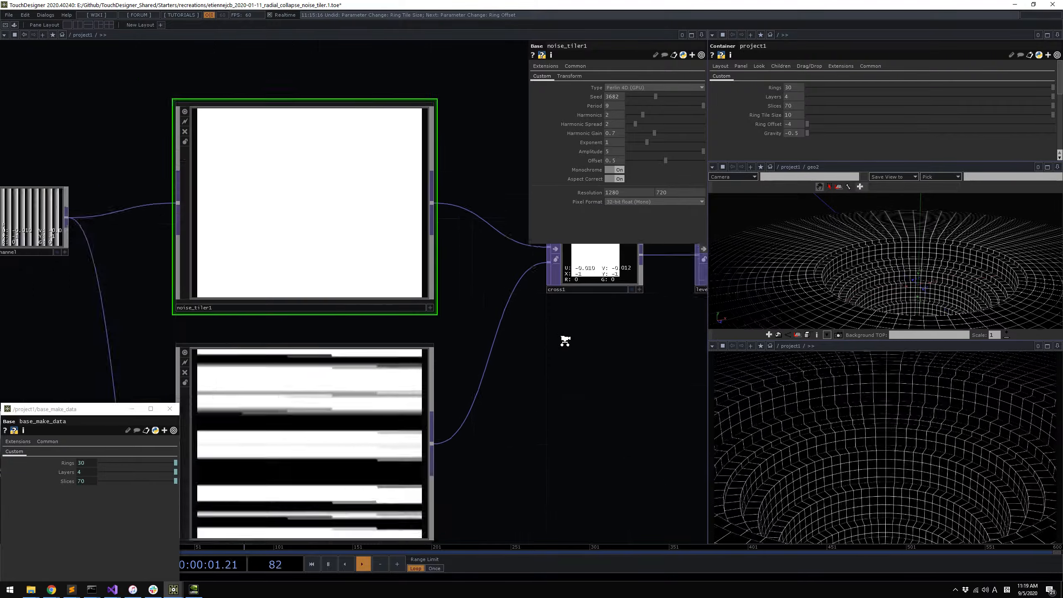
{"action": "left_click_drag", "start_coordinate": [512, 379], "coordinate": [458, 367]}
{"action": "left_click_drag", "start_coordinate": [562, 361], "coordinate": [535, 397]}
{"action": "middle_click_drag", "start_coordinate": [368, 395], "coordinate": [495, 382]}
{"action": "scroll", "coordinate": [495, 382], "scroll_direction": "down", "scroll_amount": 2}
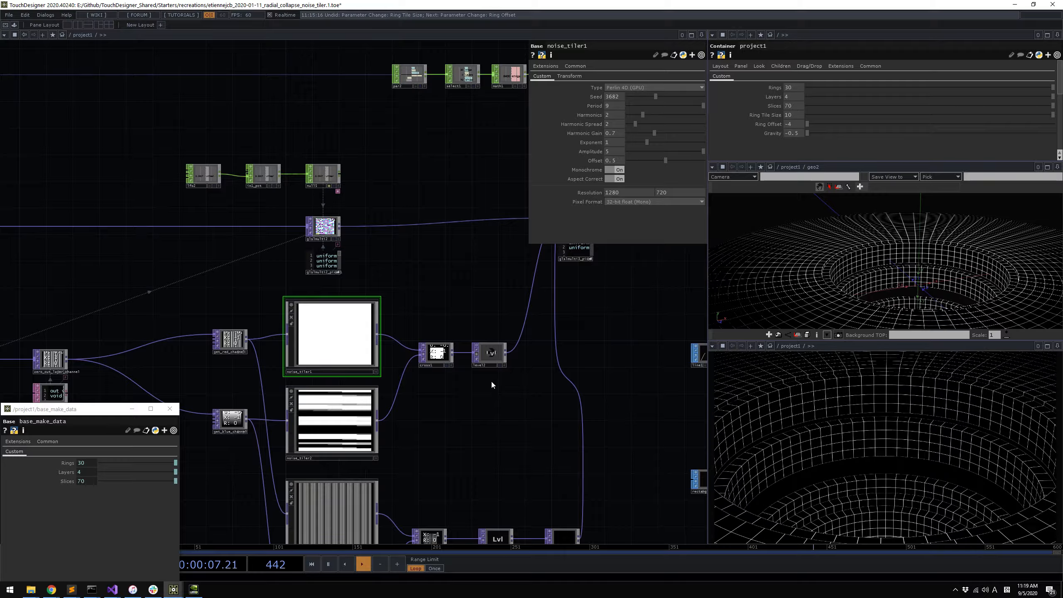
{"action": "left_click_drag", "start_coordinate": [597, 251], "coordinate": [542, 301]}
{"action": "scroll", "coordinate": [491, 295], "scroll_direction": "up", "scroll_amount": 3}
{"action": "scroll", "coordinate": [614, 335], "scroll_direction": "up", "scroll_amount": 2}
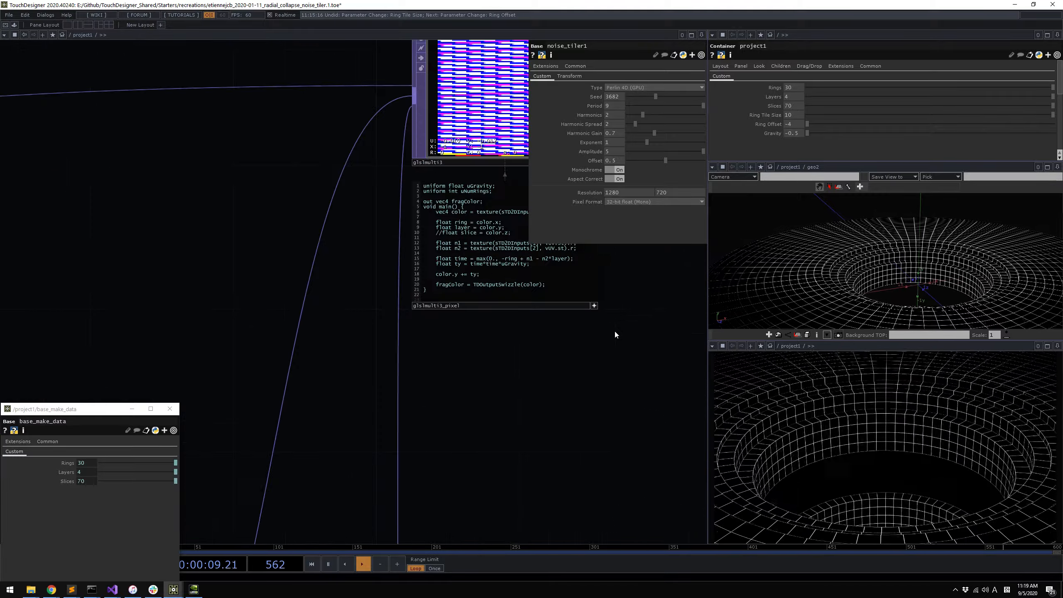
{"action": "left_click_drag", "start_coordinate": [614, 247], "coordinate": [600, 337]}
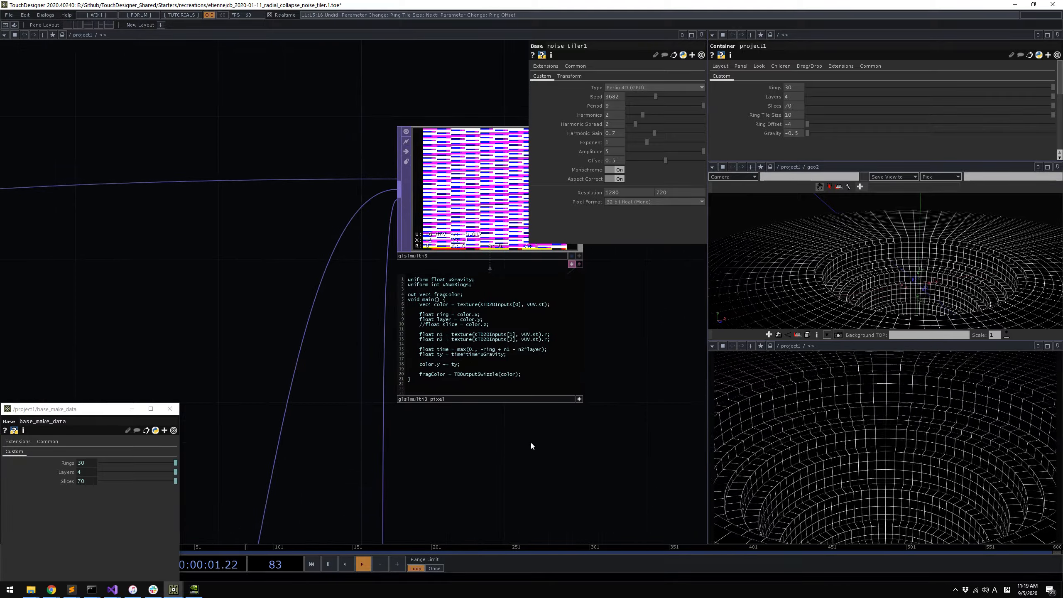
{"action": "left_click_drag", "start_coordinate": [530, 440], "coordinate": [597, 366]}
{"action": "scroll", "coordinate": [565, 353], "scroll_direction": "down", "scroll_amount": 5}
{"action": "left_click_drag", "start_coordinate": [498, 457], "coordinate": [607, 344]}
Check get_blue_channel's reorder settings and fade cross1 fully to noise_tiler2 with a Cross value of 1
{"action": "left_click", "coordinate": [300, 371]}
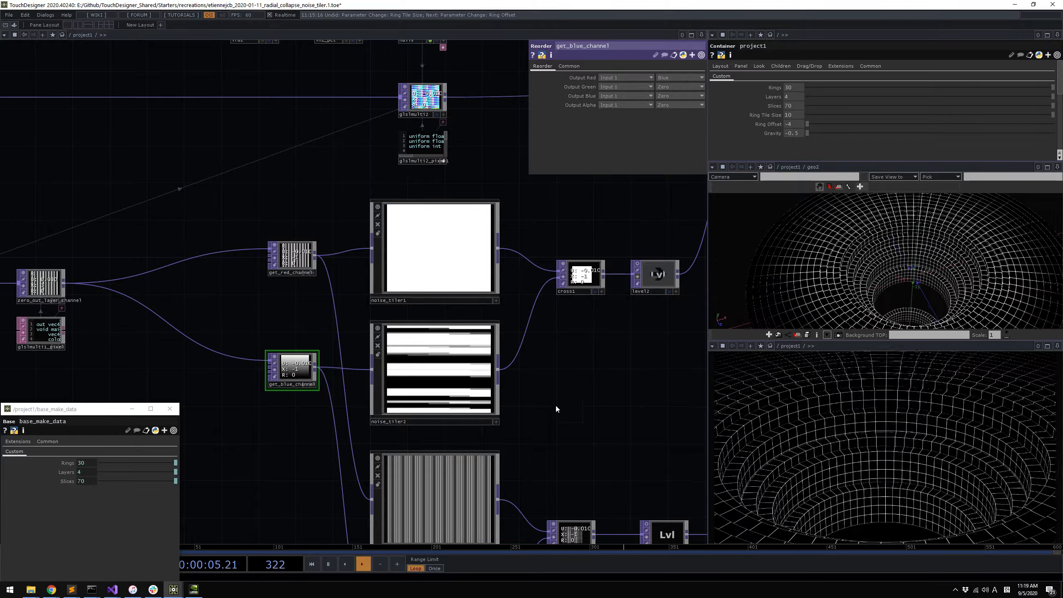
{"action": "left_click", "coordinate": [581, 276]}
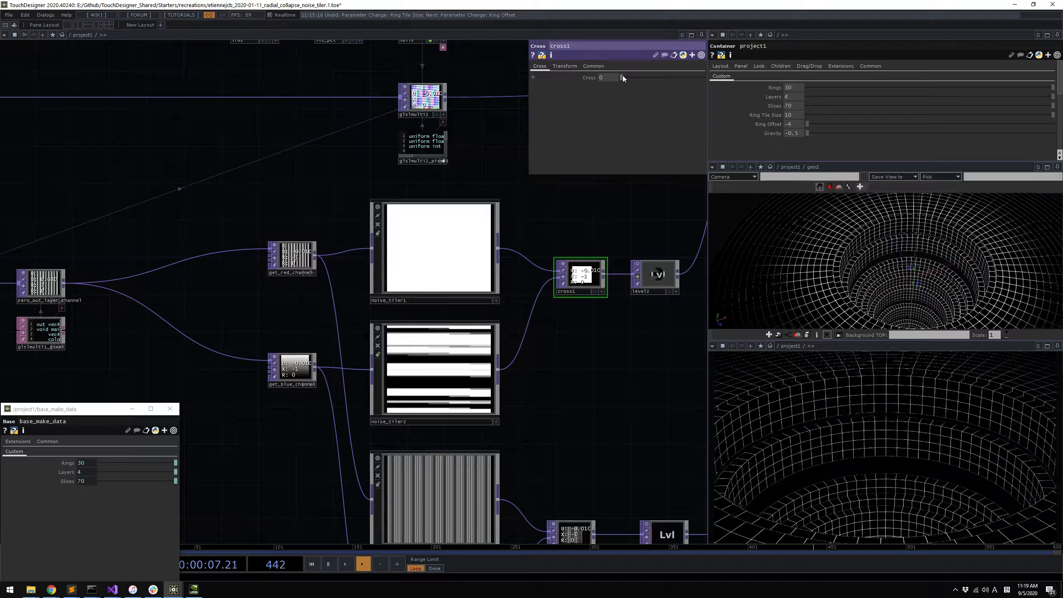
{"action": "left_click_drag", "start_coordinate": [622, 77], "coordinate": [722, 85]}
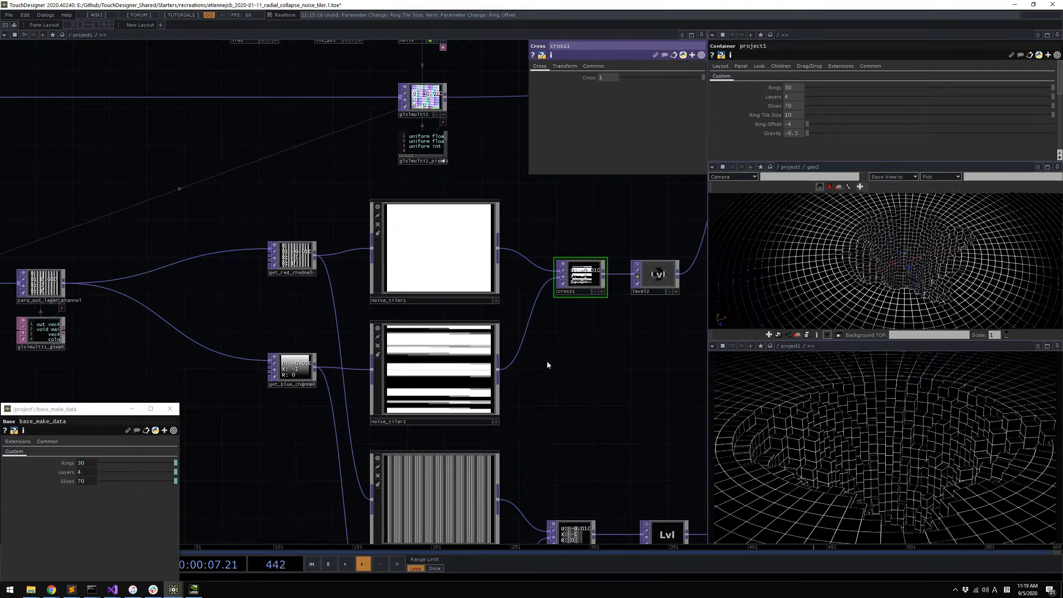
Lower noise_tiler2's Period to 0.02
{"action": "left_click", "coordinate": [489, 368]}
{"action": "scroll", "coordinate": [539, 363], "scroll_direction": "up", "scroll_amount": 2}
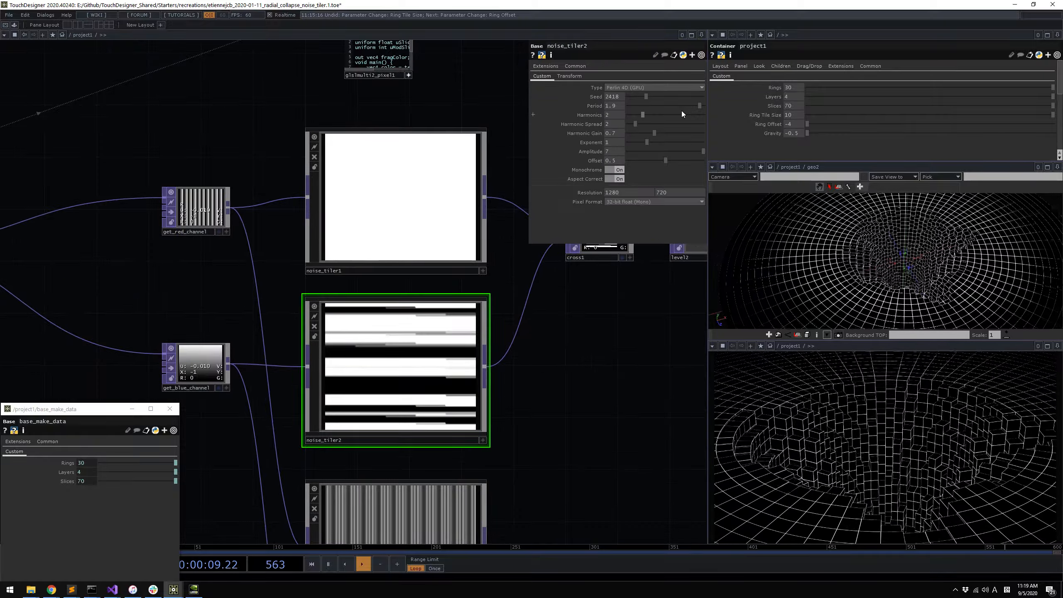
{"action": "left_click_drag", "start_coordinate": [698, 104], "coordinate": [628, 111]}
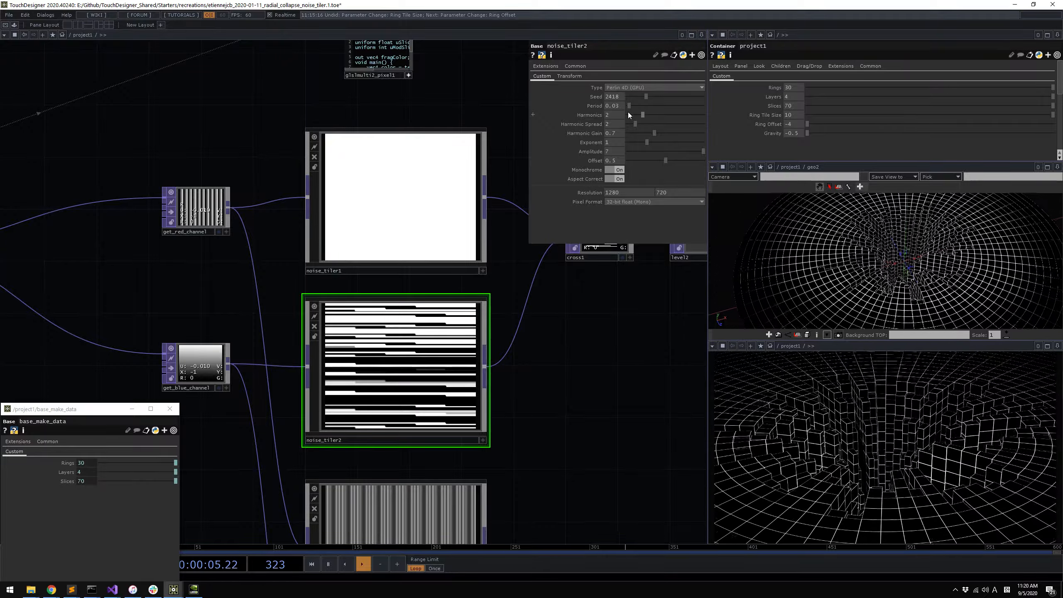
{"action": "left_click_drag", "start_coordinate": [628, 111], "coordinate": [627, 112]}
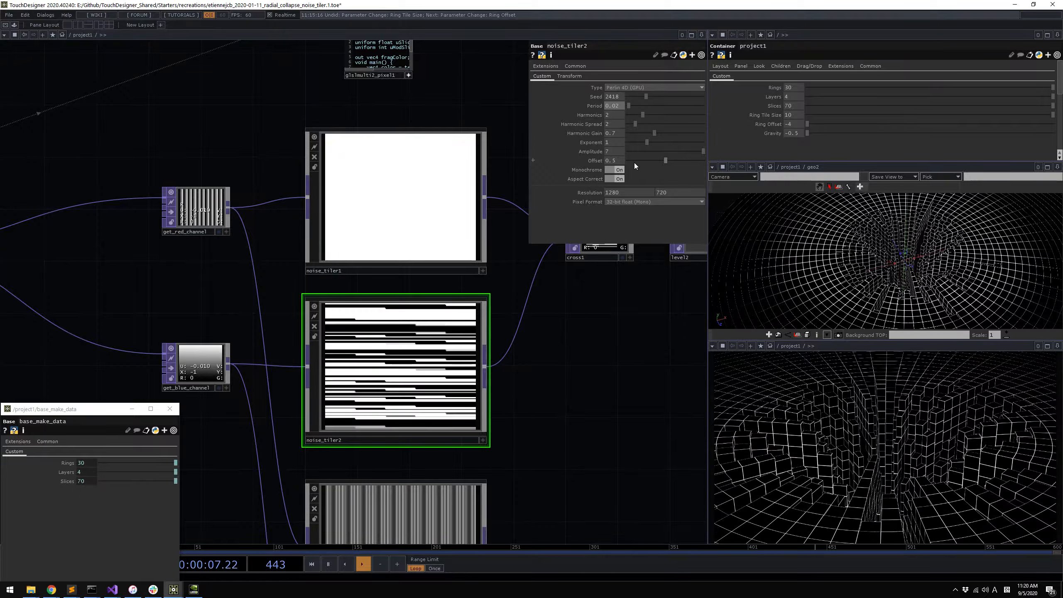
Try noise_tiler2's Amplitude at 2, settle on 6, and set its Period to 1.04
{"action": "middle_click_drag", "start_coordinate": [619, 151], "coordinate": [610, 149]}
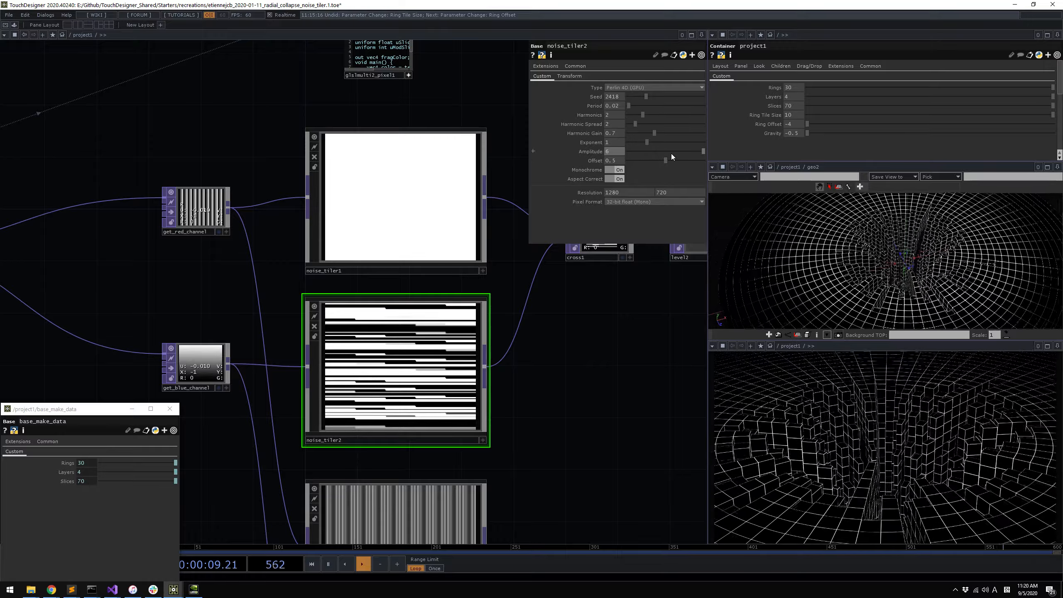
{"action": "left_click_drag", "start_coordinate": [671, 153], "coordinate": [778, 164]}
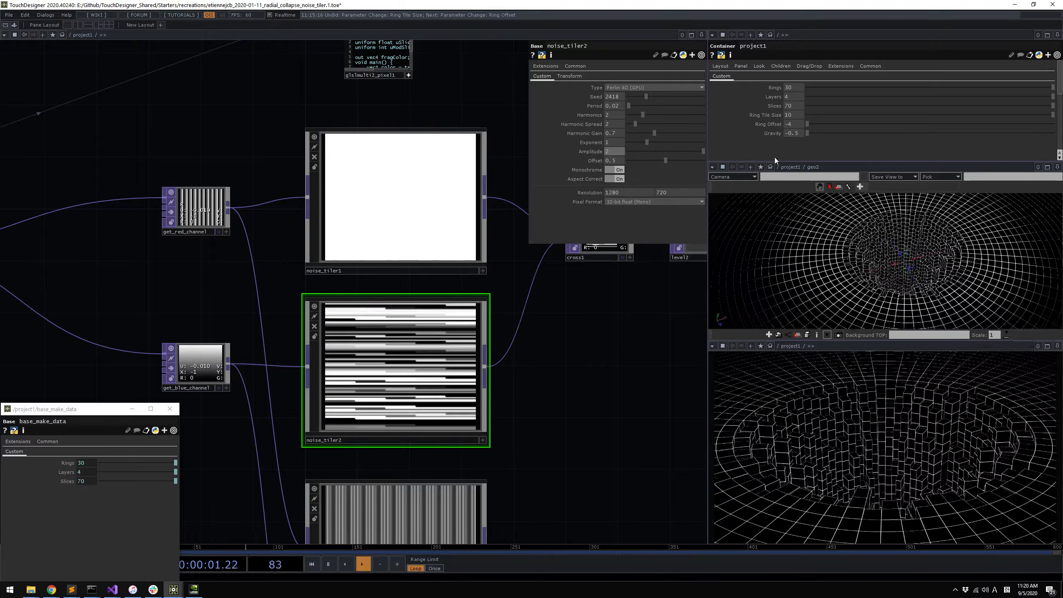
{"action": "mouse_move", "coordinate": [617, 151]}
{"action": "middle_mouse_down"}
{"action": "mouse_move", "coordinate": [532, 151]}
{"action": "mouse_move", "coordinate": [608, 143]}
{"action": "middle_mouse_up"}
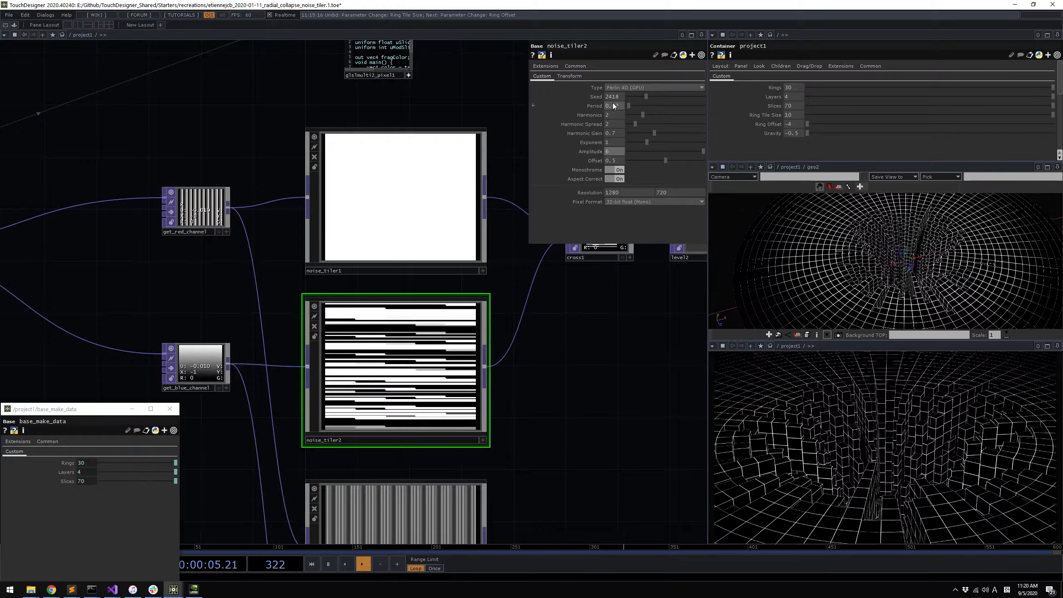
{"action": "left_click_drag", "start_coordinate": [628, 105], "coordinate": [667, 108]}
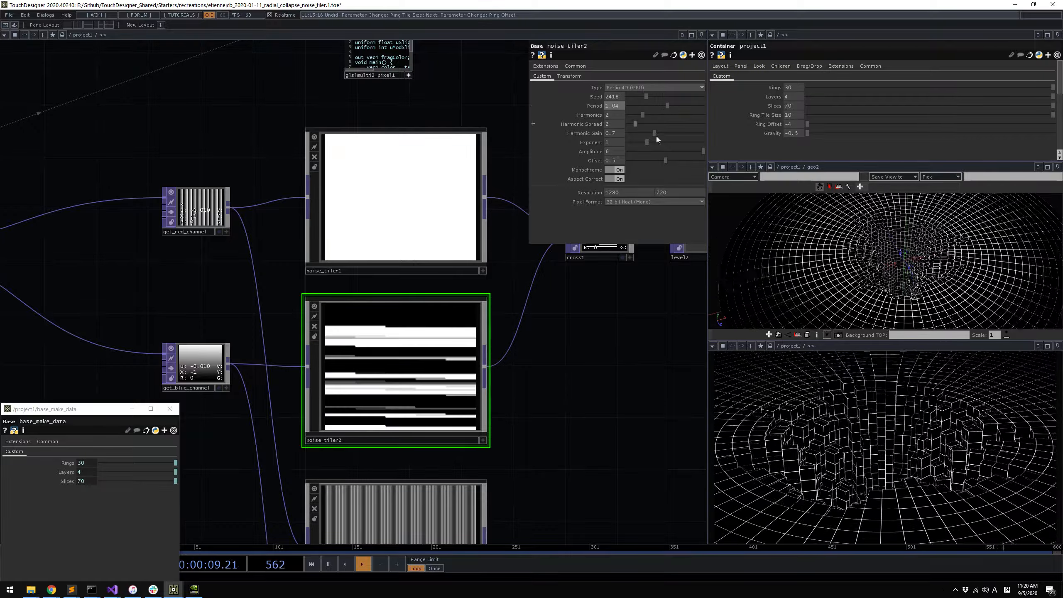
Set cross1's Cross to 0.371 to blend noise_tiler1 with noise_tiler2
{"action": "left_click_drag", "start_coordinate": [577, 322], "coordinate": [476, 372]}
{"action": "left_click", "coordinate": [497, 289]}
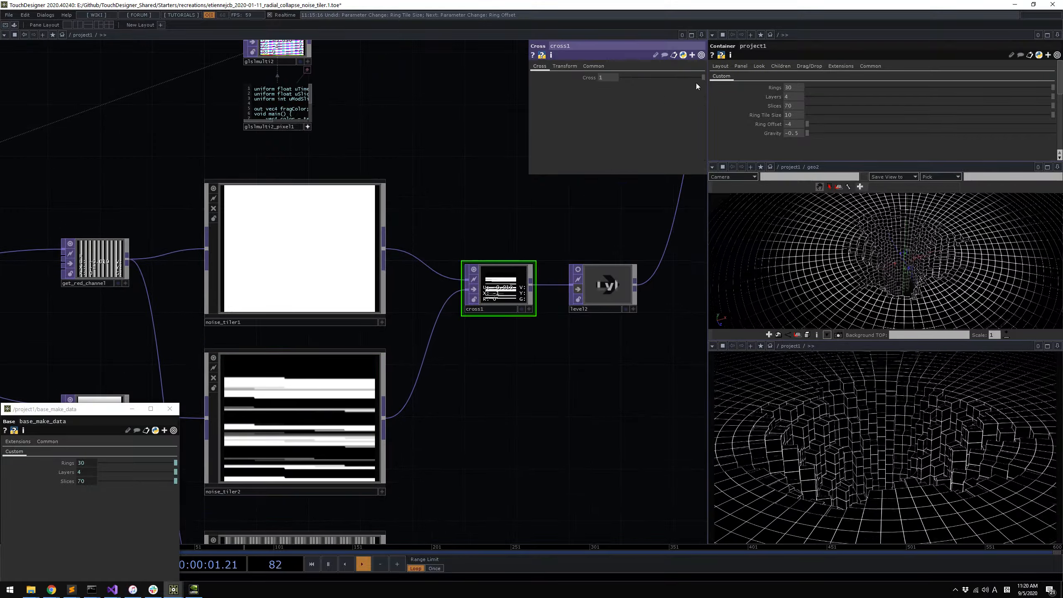
{"action": "left_click_drag", "start_coordinate": [700, 78], "coordinate": [650, 83]}
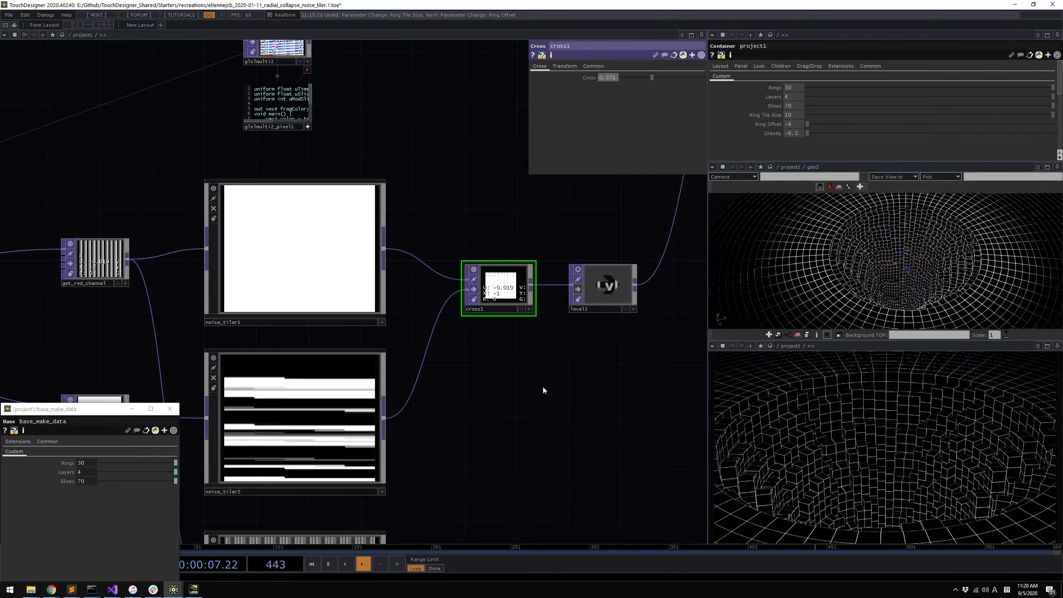
{"action": "left_click_drag", "start_coordinate": [505, 384], "coordinate": [484, 312]}
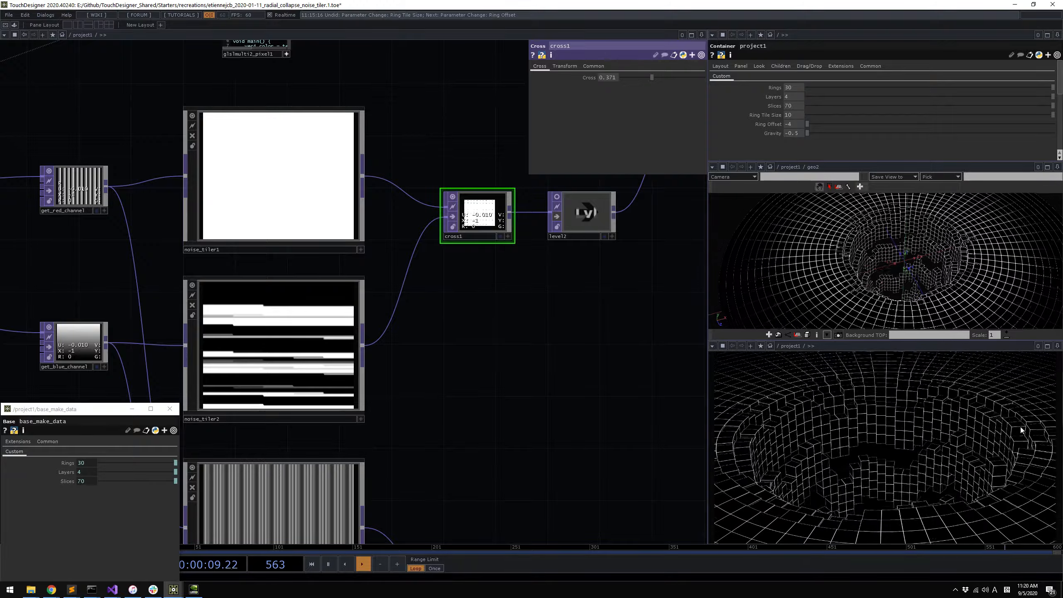
{"action": "left_click_drag", "start_coordinate": [620, 414], "coordinate": [603, 421]}
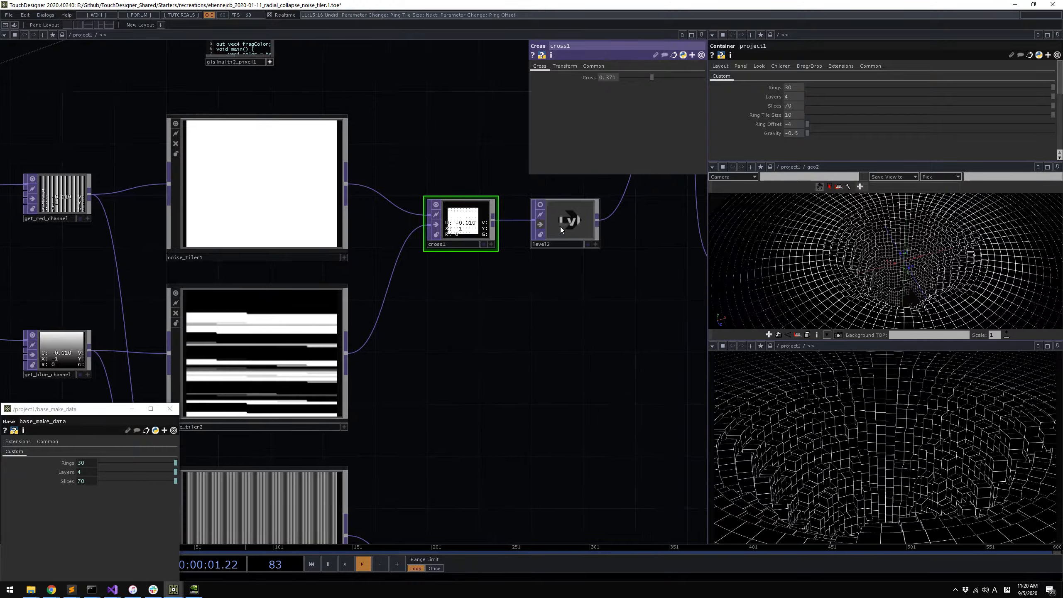
Select level2 and turn off its bypass
{"action": "left_click", "coordinate": [561, 230]}
{"action": "scroll", "coordinate": [520, 315], "scroll_direction": "down", "scroll_amount": 5}
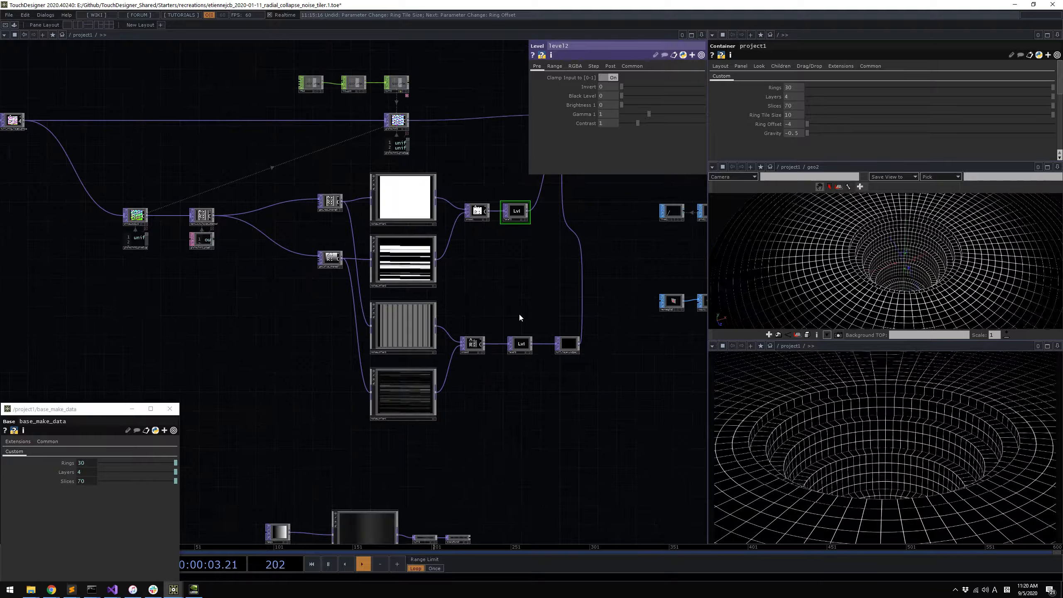
{"action": "scroll", "coordinate": [577, 395], "scroll_direction": "up", "scroll_amount": 4}
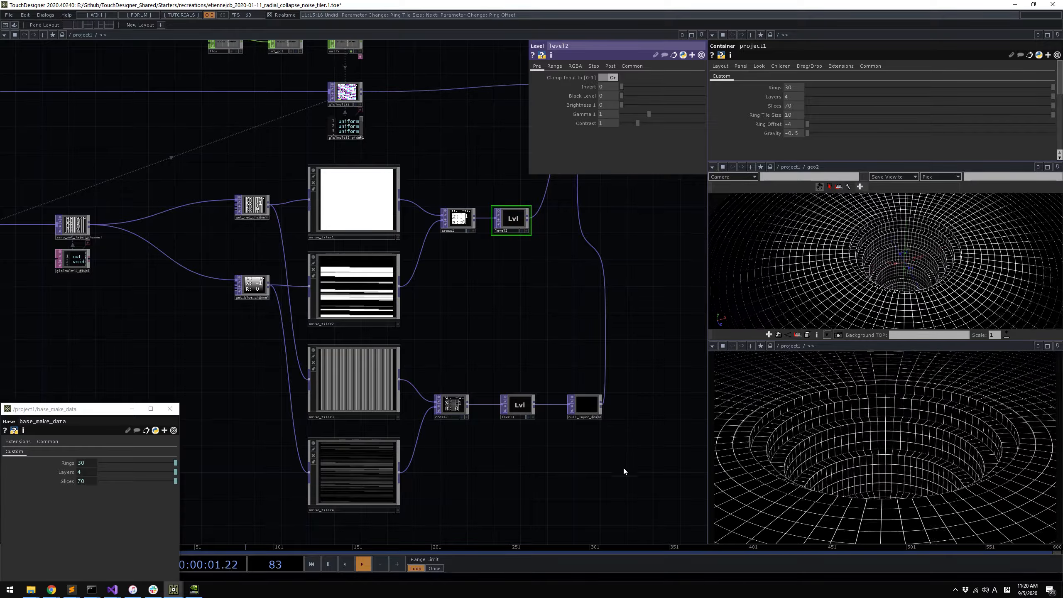
Pause the timeline playback
{"action": "key", "text": "space"}
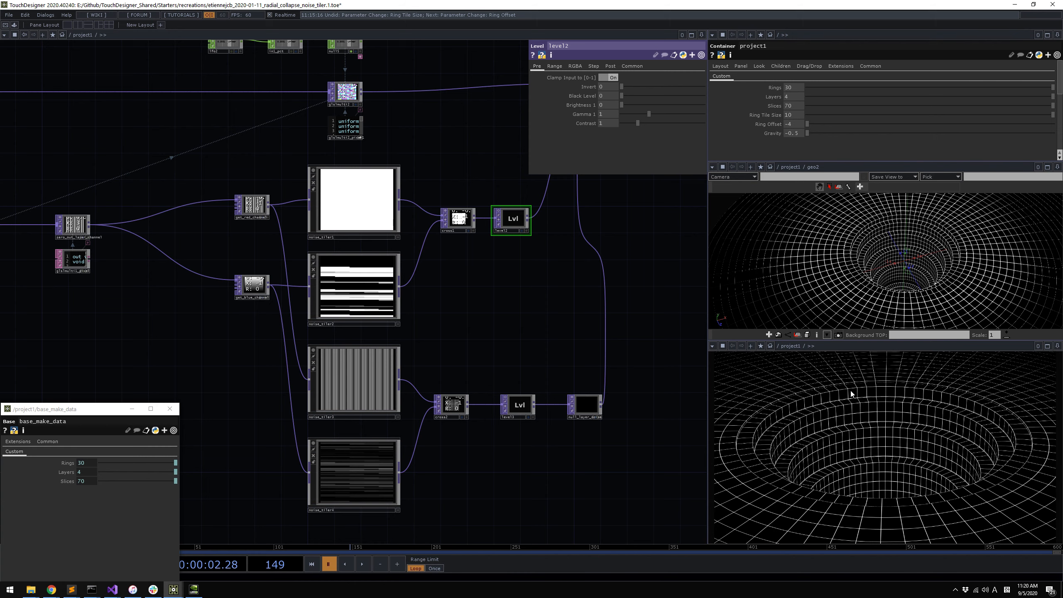
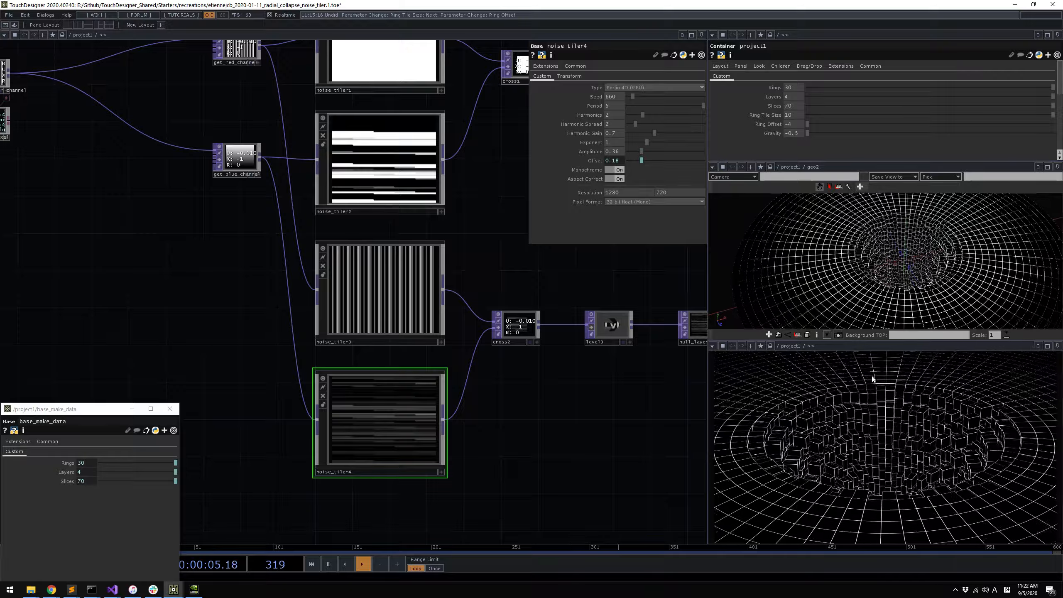
Try noise_tiler4's Period at 47 and set the first two components of its Scale to 1
{"action": "mouse_move", "coordinate": [614, 106]}
{"action": "middle_mouse_down"}
{"action": "mouse_move", "coordinate": [615, 96]}
{"action": "mouse_move", "coordinate": [654, 97]}
{"action": "mouse_move", "coordinate": [615, 93]}
{"action": "middle_mouse_up"}
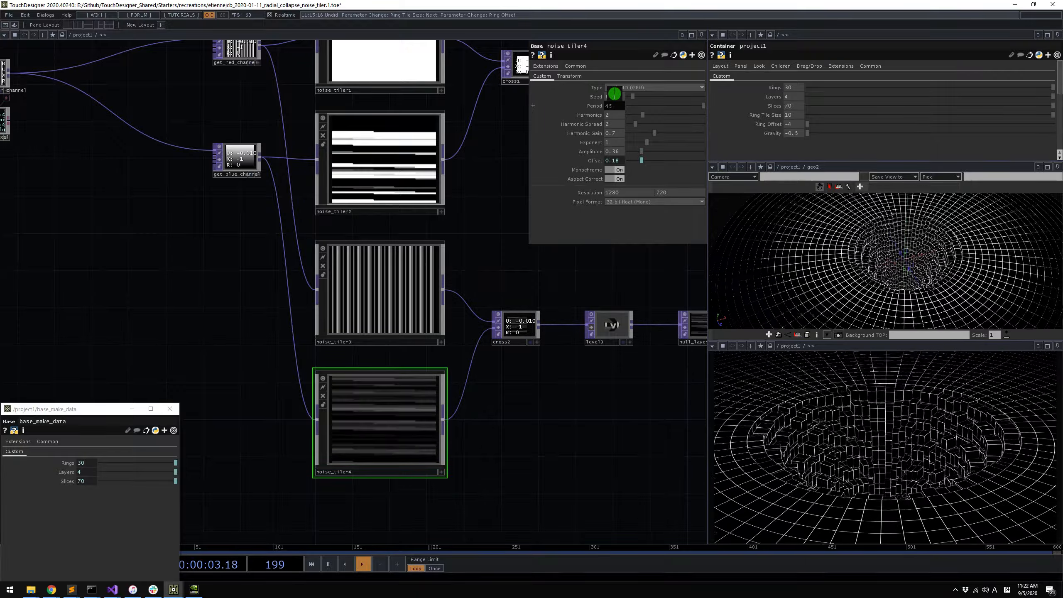
{"action": "left_click", "coordinate": [702, 55]}
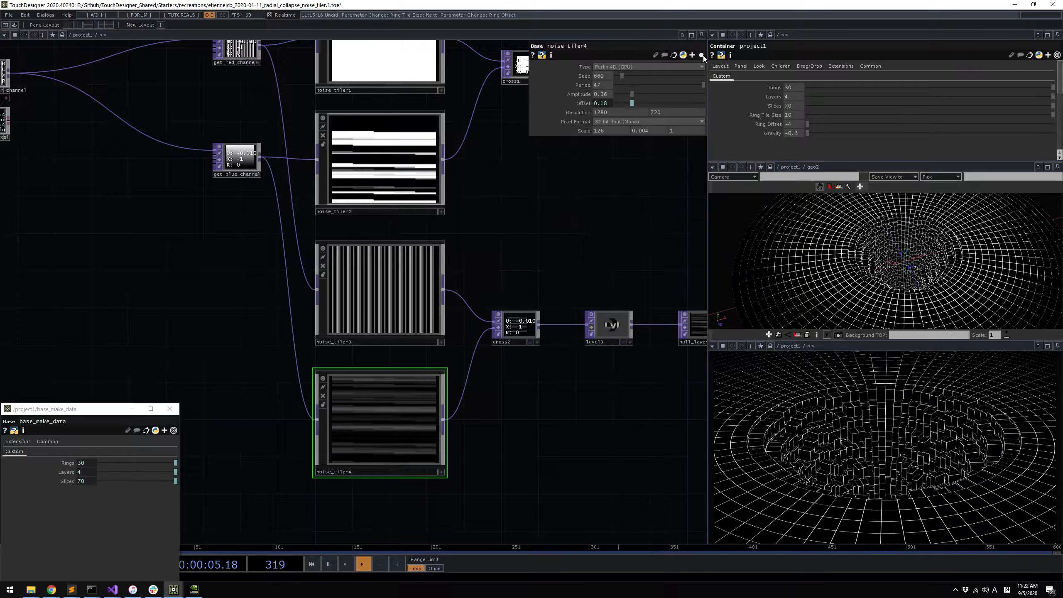
{"action": "type", "text": "1"}
{"action": "mouse_move", "coordinate": [613, 130]}
{"action": "left_mouse_down"}
{"action": "mouse_move", "coordinate": [592, 131]}
{"action": "mouse_move", "coordinate": [629, 132]}
{"action": "left_mouse_up"}
{"action": "type", "text": "1"}
{"action": "key", "text": "Return"}
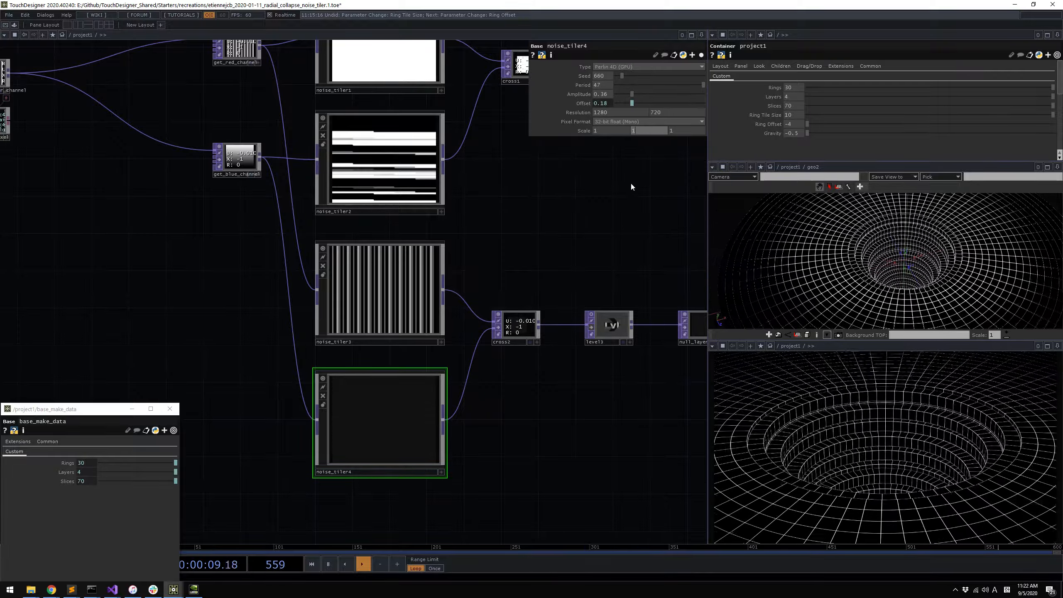
{"action": "left_click", "coordinate": [701, 55]}
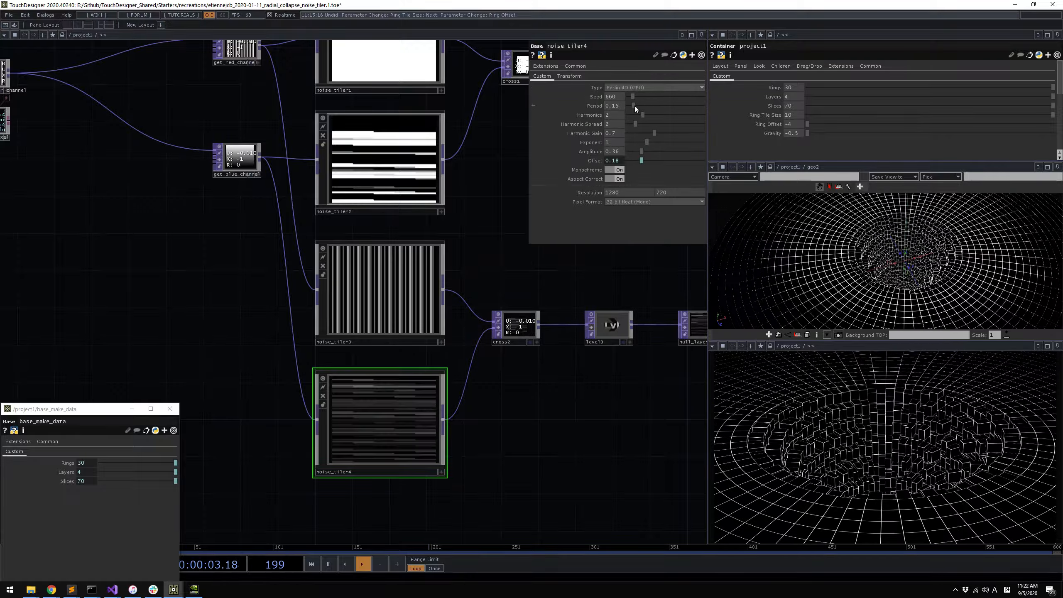
Try noise_tiler4's Period at 2.87 and settle on 0.27
{"action": "left_click_drag", "start_coordinate": [639, 106], "coordinate": [694, 105]}
{"action": "middle_click_drag", "start_coordinate": [620, 105], "coordinate": [646, 94]}
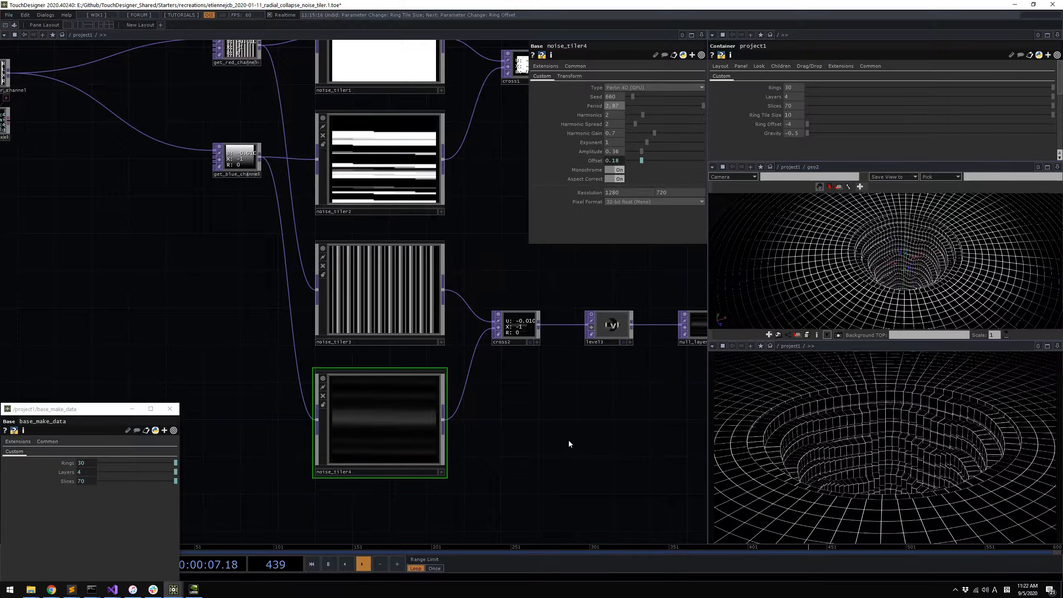
{"action": "left_click_drag", "start_coordinate": [568, 439], "coordinate": [403, 453]}
{"action": "scroll", "coordinate": [460, 429], "scroll_direction": "down", "scroll_amount": 2}
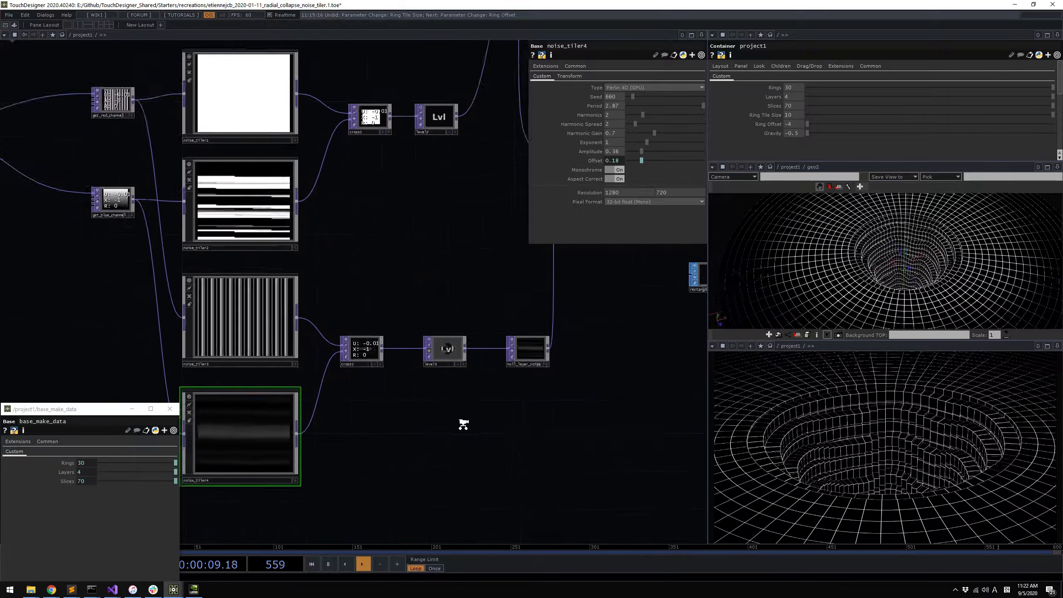
{"action": "scroll", "coordinate": [435, 357], "scroll_direction": "up", "scroll_amount": 4}
{"action": "left_click_drag", "start_coordinate": [533, 427], "coordinate": [677, 398]}
{"action": "middle_click_drag", "start_coordinate": [616, 105], "coordinate": [613, 97]}
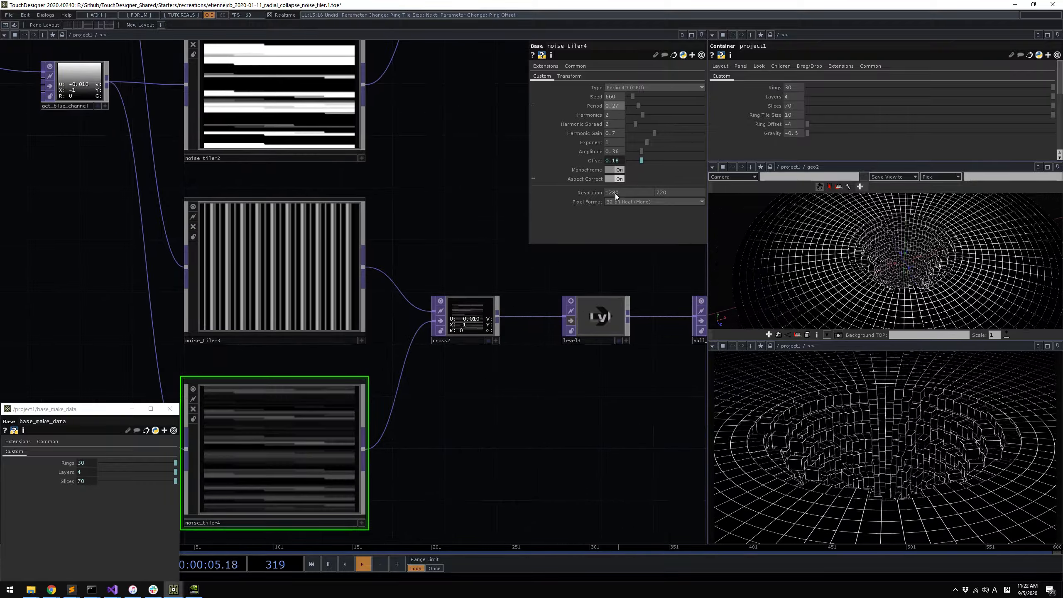
Set cross2's Cross to 0.376 to blend noise_tiler3 with noise_tiler4
{"action": "left_click", "coordinate": [598, 308]}
{"action": "left_click", "coordinate": [464, 318]}
{"action": "left_click_drag", "start_coordinate": [672, 73], "coordinate": [653, 76]}
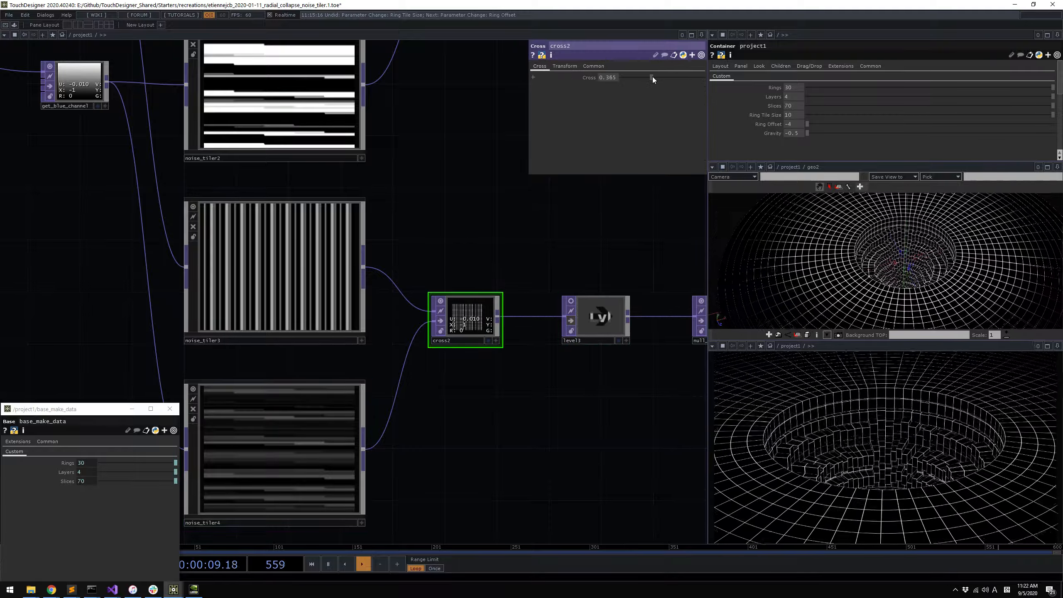
Examine the texture size and format information of null_tx_ty_tz after glslmulti3
{"action": "left_click_drag", "start_coordinate": [527, 288], "coordinate": [401, 318]}
{"action": "scroll", "coordinate": [405, 311], "scroll_direction": "down", "scroll_amount": 6}
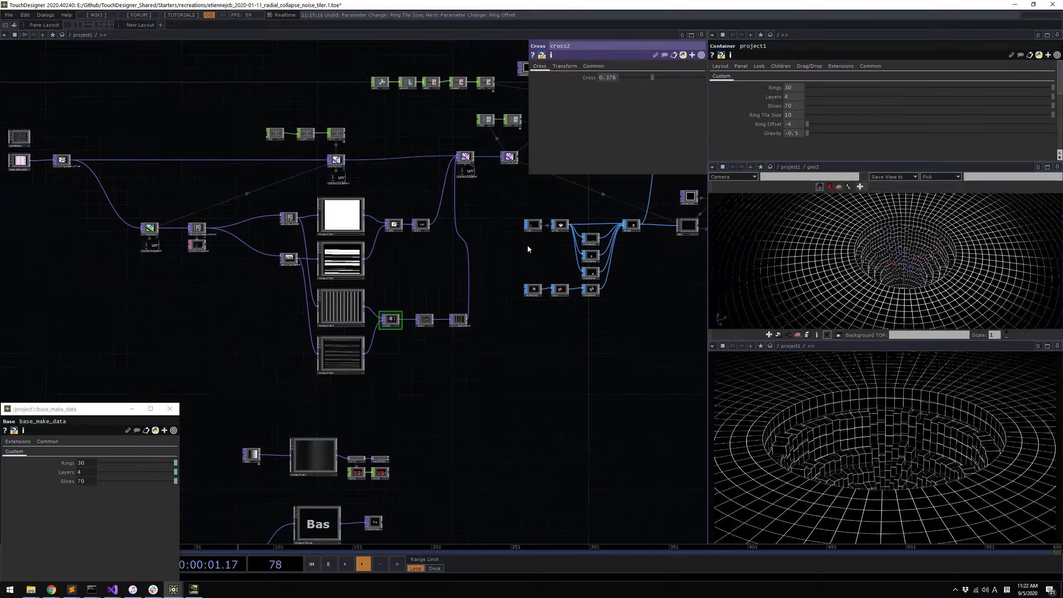
{"action": "left_click_drag", "start_coordinate": [463, 121], "coordinate": [448, 253]}
{"action": "scroll", "coordinate": [448, 254], "scroll_direction": "up", "scroll_amount": 4}
{"action": "left_click_drag", "start_coordinate": [488, 405], "coordinate": [419, 416]}
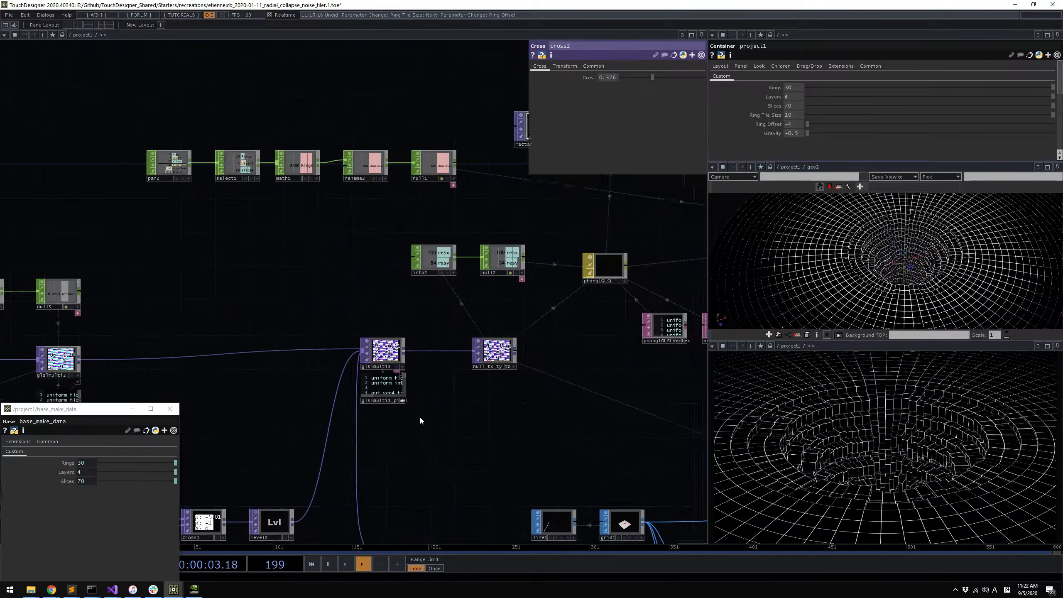
{"action": "scroll", "coordinate": [468, 348], "scroll_direction": "up", "scroll_amount": 11}
{"action": "middle_click", "coordinate": [579, 339]}
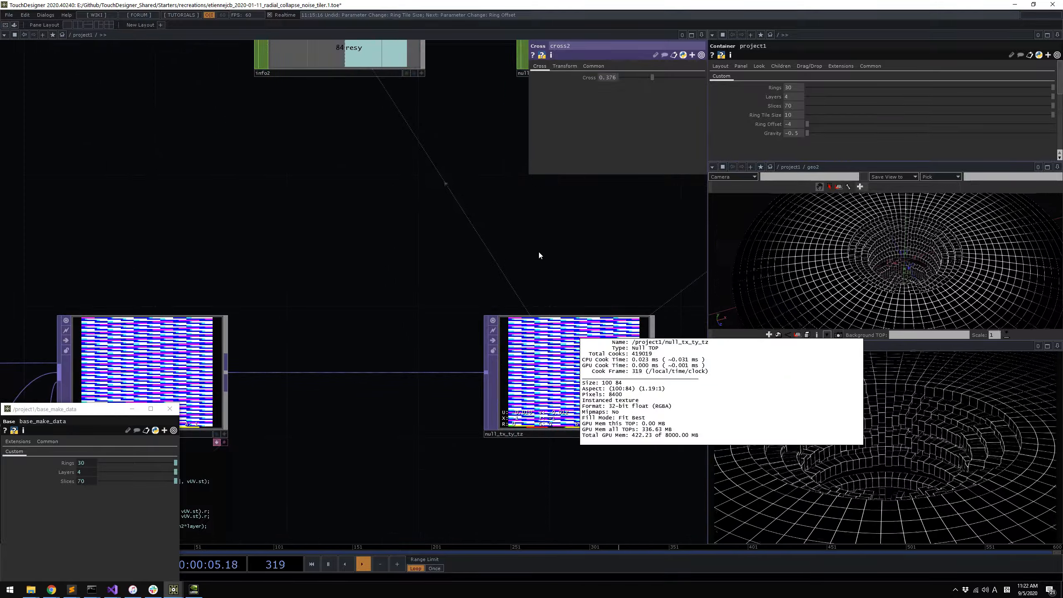
{"action": "scroll", "coordinate": [553, 349], "scroll_direction": "down", "scroll_amount": 10}
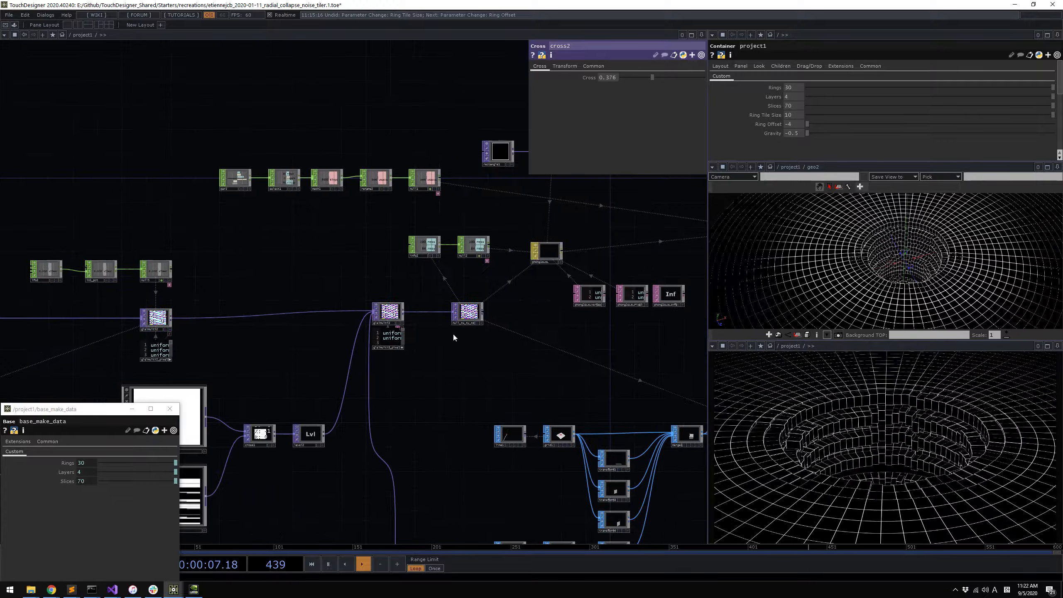
Activate merge1's viewer and examine its box geometry from different angles
{"action": "left_click_drag", "start_coordinate": [454, 334], "coordinate": [418, 338]}
{"action": "left_click_drag", "start_coordinate": [474, 294], "coordinate": [337, 316]}
{"action": "scroll", "coordinate": [523, 488], "scroll_direction": "up", "scroll_amount": 7}
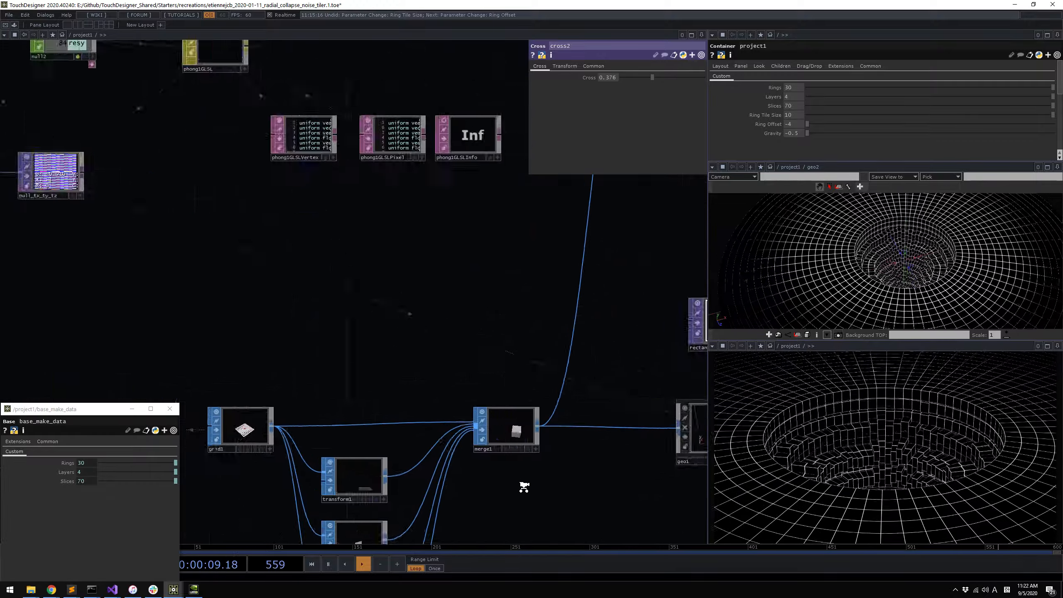
{"action": "scroll", "coordinate": [524, 488], "scroll_direction": "up", "scroll_amount": 8}
{"action": "scroll", "coordinate": [510, 338], "scroll_direction": "up", "scroll_amount": 2}
{"action": "key", "text": "a"}
{"action": "left_click_drag", "start_coordinate": [515, 331], "coordinate": [461, 296]}
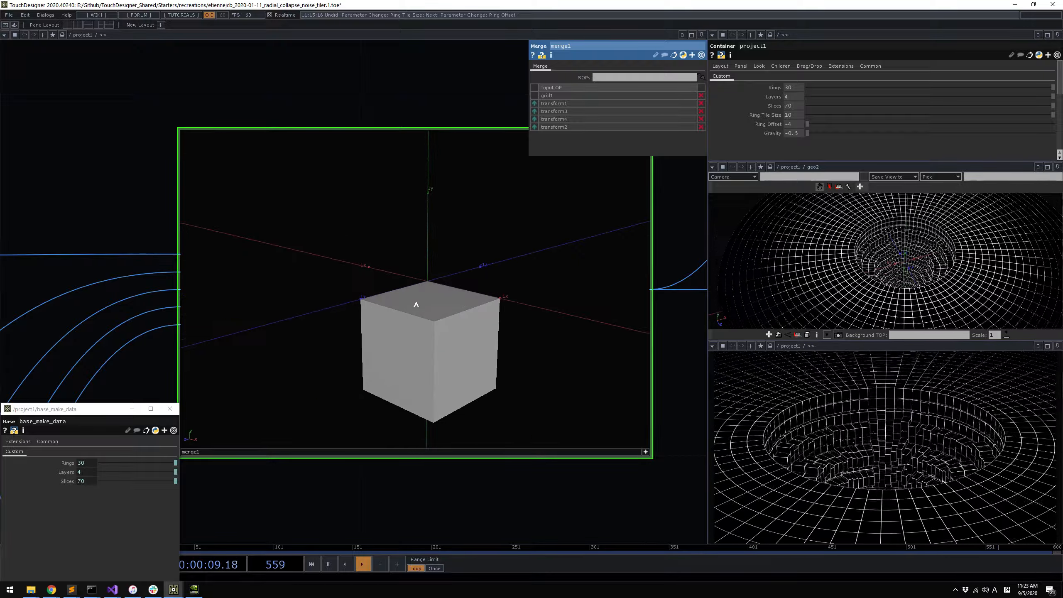
{"action": "left_click_drag", "start_coordinate": [490, 320], "coordinate": [477, 290]}
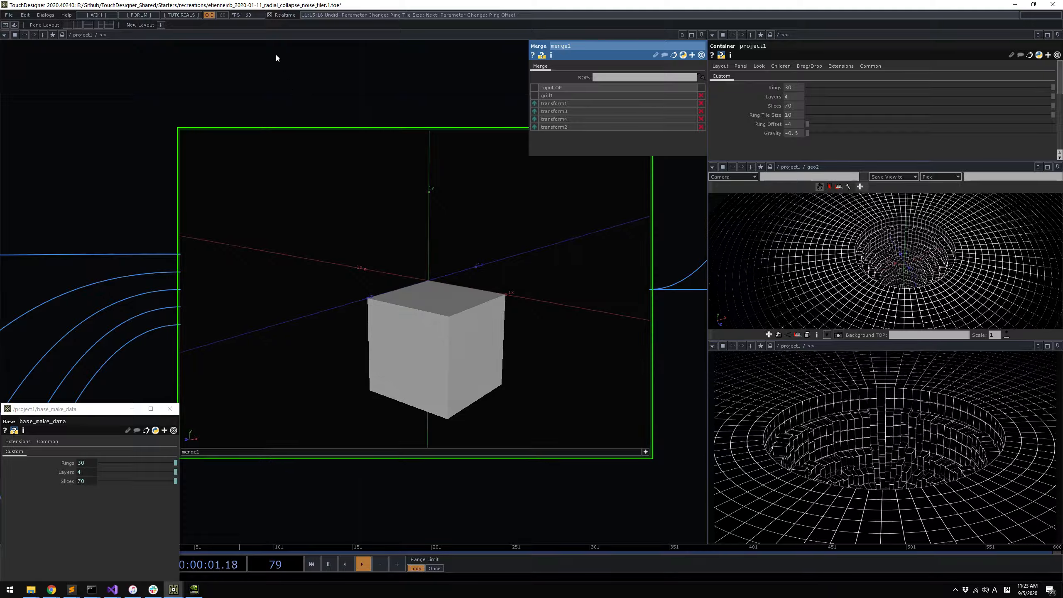
Trace how merge1 and the phong1GLSL material connect to geo2
{"action": "scroll", "coordinate": [477, 289], "scroll_direction": "down", "scroll_amount": 10}
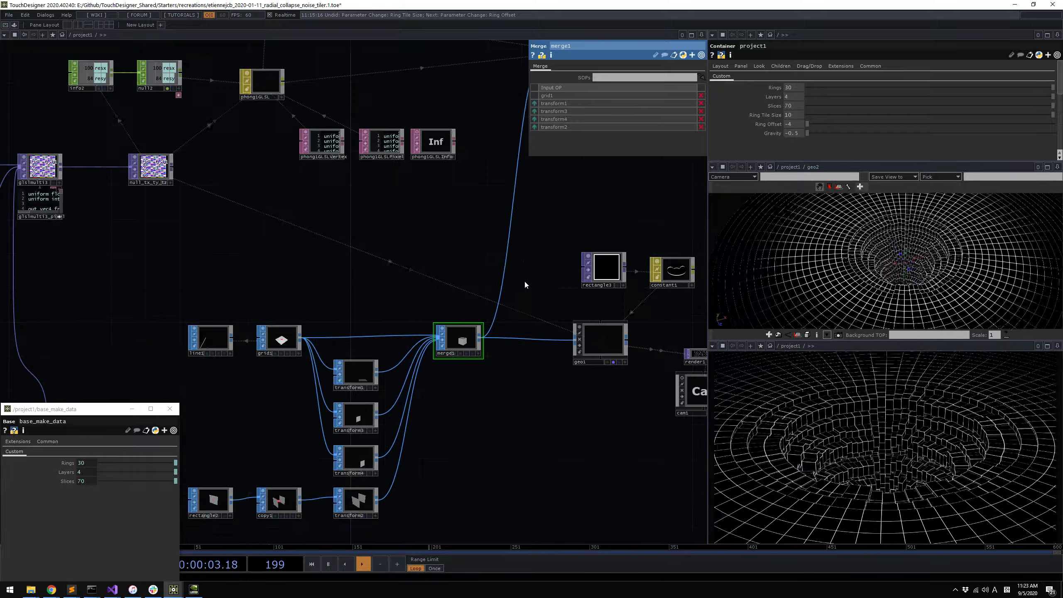
{"action": "left_click_drag", "start_coordinate": [544, 235], "coordinate": [507, 354]}
{"action": "left_click_drag", "start_coordinate": [573, 209], "coordinate": [476, 348]}
{"action": "left_click_drag", "start_coordinate": [513, 188], "coordinate": [641, 186]}
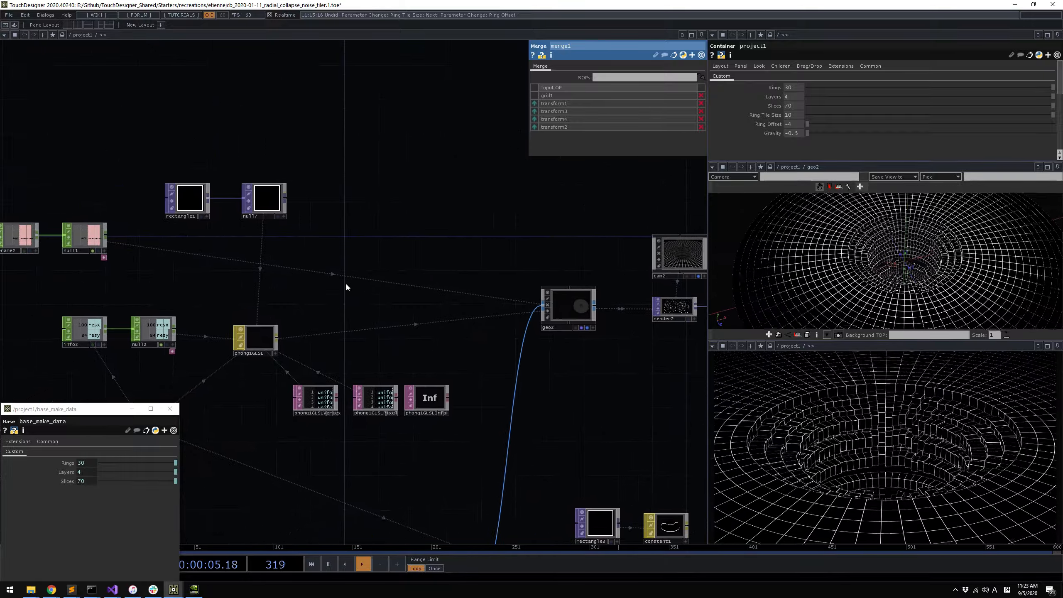
{"action": "left_click_drag", "start_coordinate": [346, 287], "coordinate": [588, 170]}
{"action": "left_click_drag", "start_coordinate": [515, 335], "coordinate": [406, 339]}
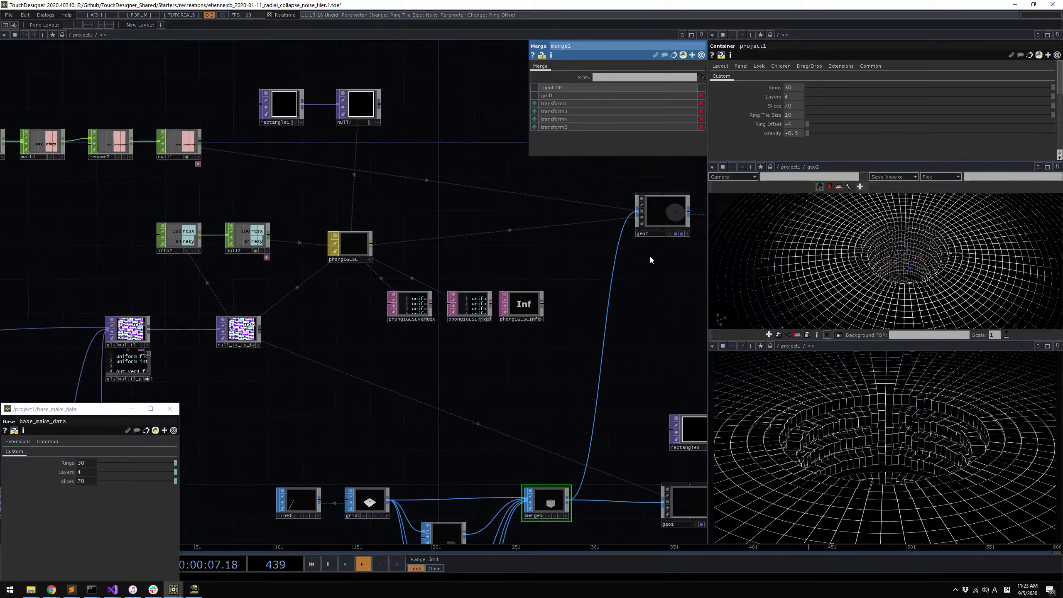
{"action": "scroll", "coordinate": [541, 316], "scroll_direction": "up", "scroll_amount": 5}
{"action": "scroll", "coordinate": [349, 337], "scroll_direction": "down", "scroll_amount": 4}
Examine the phong1GLSLVertex shader code, highlighting posData in the getPoint function
{"action": "left_click_drag", "start_coordinate": [301, 402], "coordinate": [418, 379]}
{"action": "scroll", "coordinate": [418, 378], "scroll_direction": "up", "scroll_amount": 8}
{"action": "left_click_drag", "start_coordinate": [260, 342], "coordinate": [238, 495]}
{"action": "scroll", "coordinate": [268, 424], "scroll_direction": "up", "scroll_amount": 3}
{"action": "left_click_drag", "start_coordinate": [250, 324], "coordinate": [253, 415]}
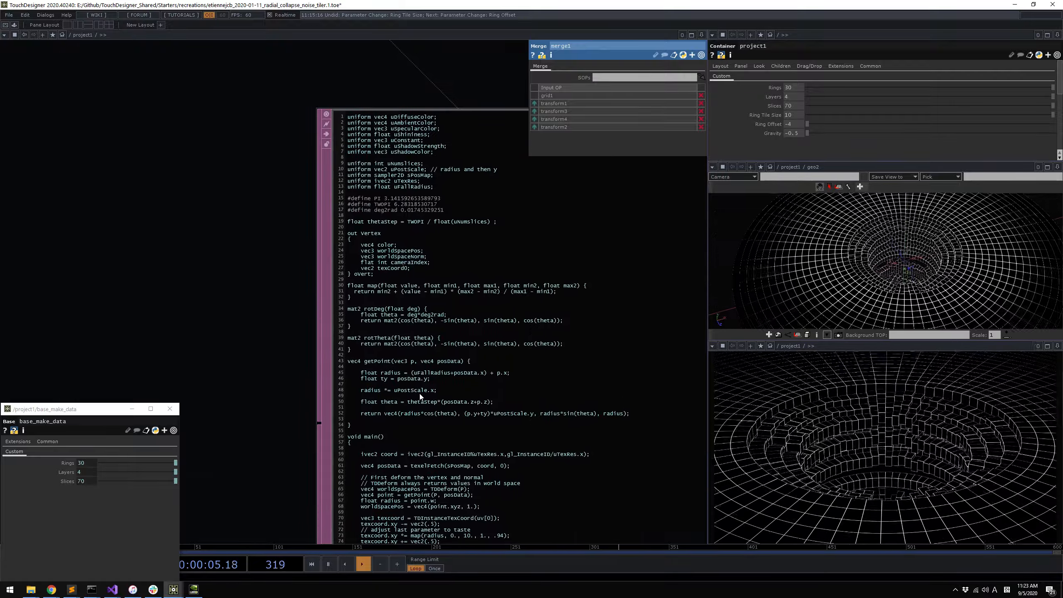
{"action": "left_click_drag", "start_coordinate": [286, 360], "coordinate": [289, 330]}
{"action": "left_click", "coordinate": [413, 332]}
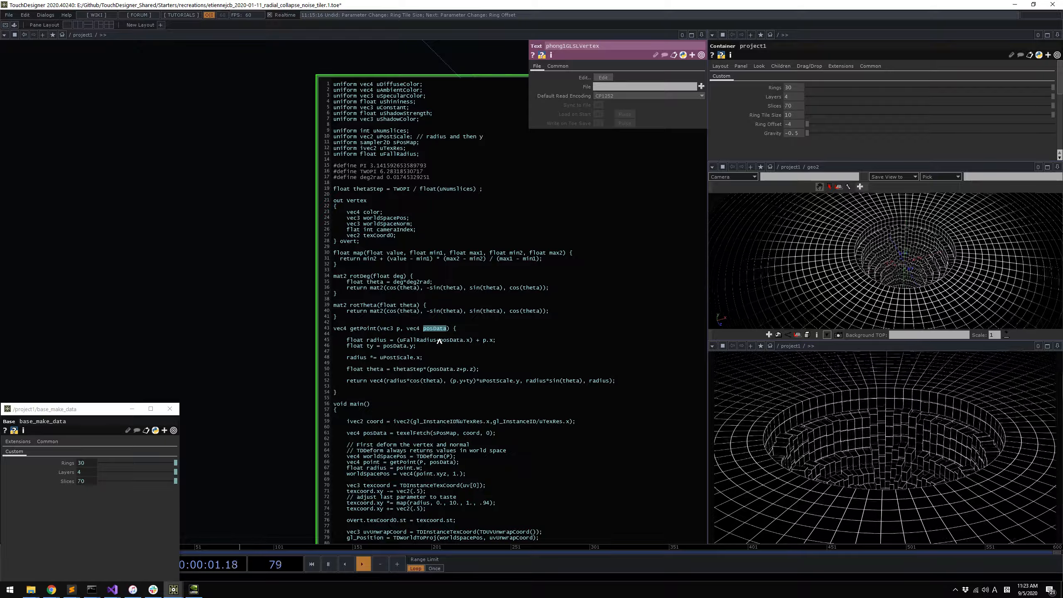
Select phong1GLSL and examine its vector uniforms uPostScale, uTexRes, uNumSlices and uFallRadius
{"action": "scroll", "coordinate": [246, 308], "scroll_direction": "down", "scroll_amount": 10}
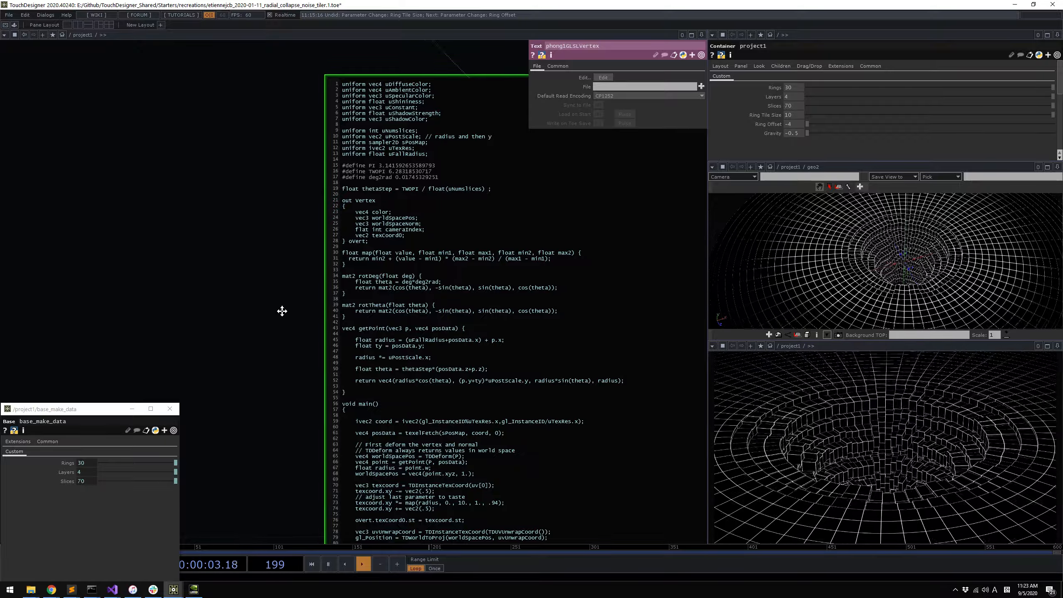
{"action": "left_click", "coordinate": [339, 223]}
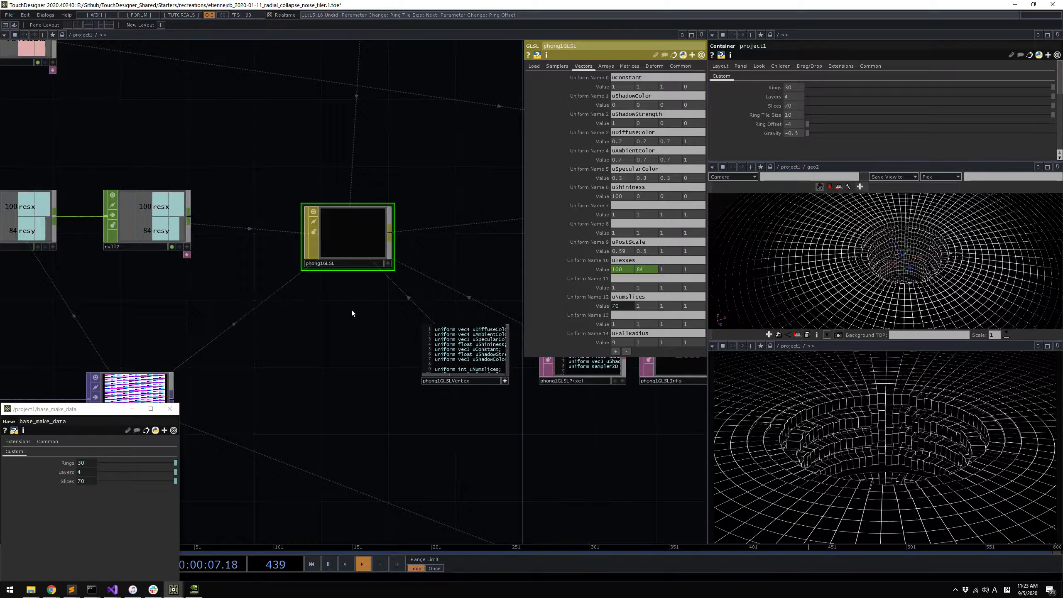
{"action": "scroll", "coordinate": [375, 340], "scroll_direction": "up", "scroll_amount": 2}
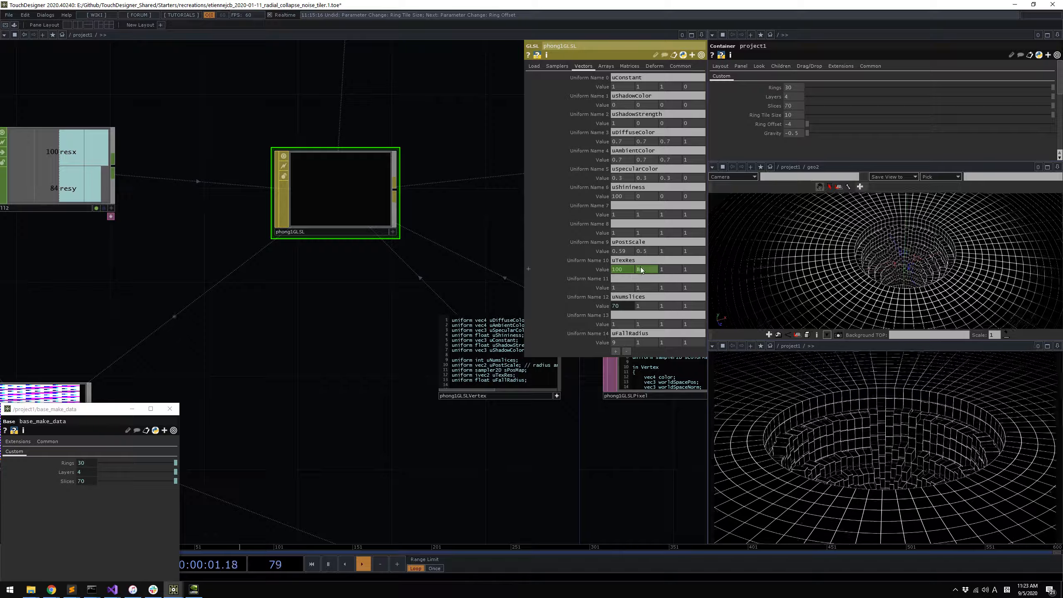
{"action": "left_click_drag", "start_coordinate": [452, 214], "coordinate": [450, 263]}
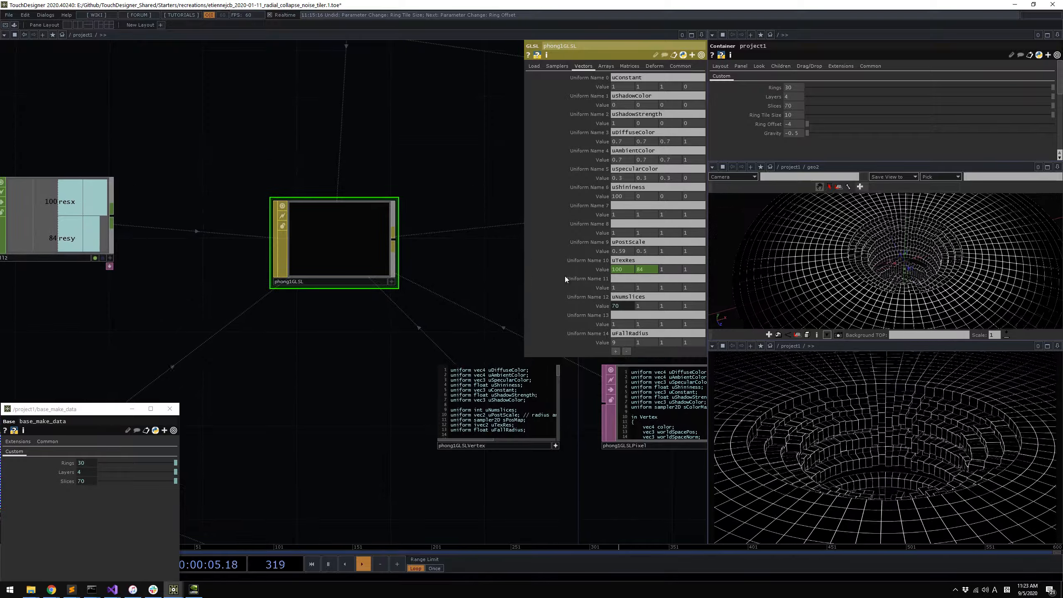
Select glslmulti2 and examine its uTimer, uModSlice and uSliceOffset uniforms
{"action": "left_click_drag", "start_coordinate": [432, 316], "coordinate": [403, 352]}
{"action": "scroll", "coordinate": [400, 354], "scroll_direction": "down", "scroll_amount": 4}
{"action": "left_click_drag", "start_coordinate": [362, 275], "coordinate": [628, 280]}
{"action": "left_click_drag", "start_coordinate": [310, 252], "coordinate": [628, 204]}
{"action": "scroll", "coordinate": [332, 308], "scroll_direction": "up", "scroll_amount": 3}
{"action": "scroll", "coordinate": [432, 415], "scroll_direction": "up", "scroll_amount": 5}
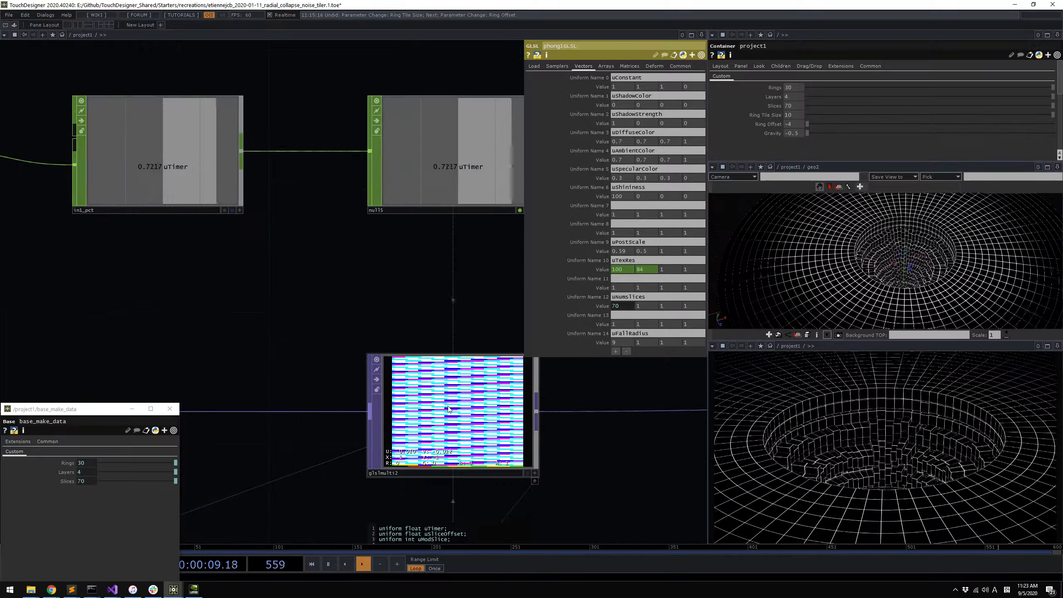
{"action": "left_click", "coordinate": [475, 391]}
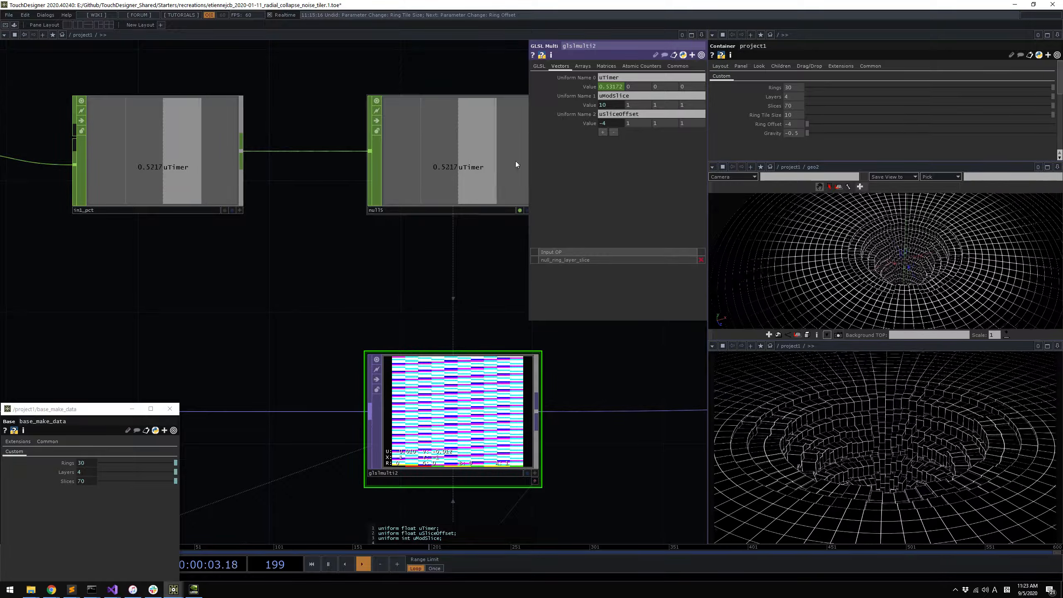
Examine null5's common parameters for the export that drives glslmulti2's uTimer
{"action": "scroll", "coordinate": [548, 350], "scroll_direction": "down", "scroll_amount": 5}
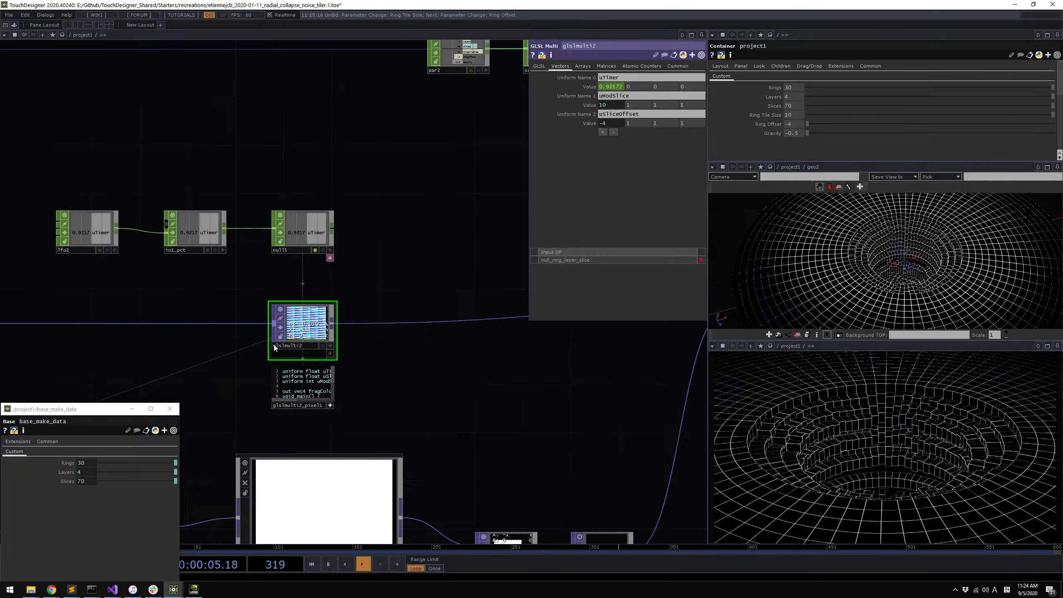
{"action": "scroll", "coordinate": [265, 346], "scroll_direction": "up", "scroll_amount": 3}
{"action": "scroll", "coordinate": [382, 322], "scroll_direction": "down", "scroll_amount": 8}
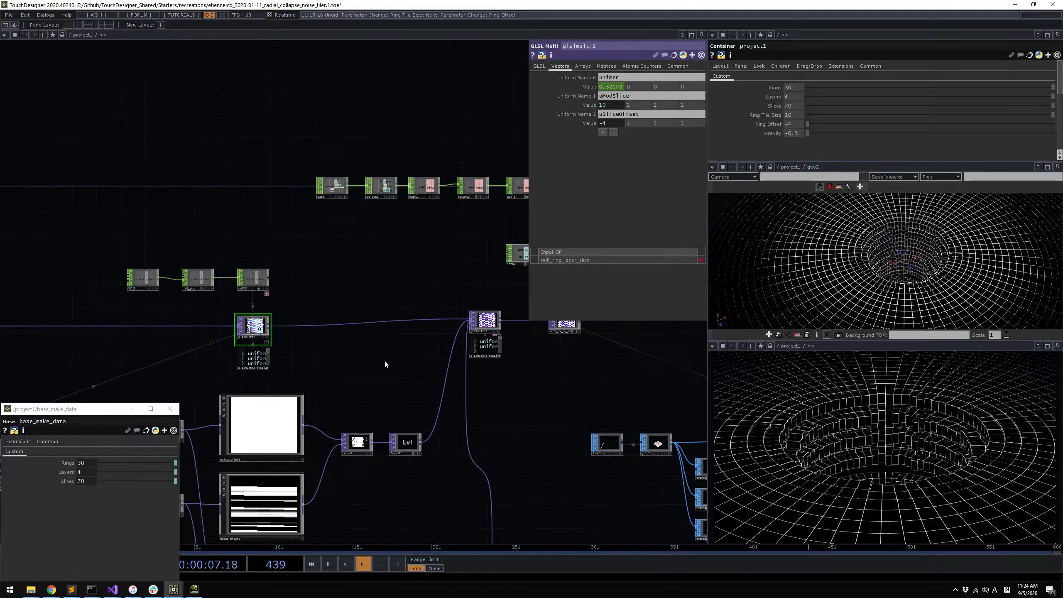
{"action": "left_click_drag", "start_coordinate": [392, 362], "coordinate": [310, 362]}
{"action": "left_click_drag", "start_coordinate": [542, 396], "coordinate": [637, 416]}
{"action": "scroll", "coordinate": [218, 361], "scroll_direction": "up", "scroll_amount": 5}
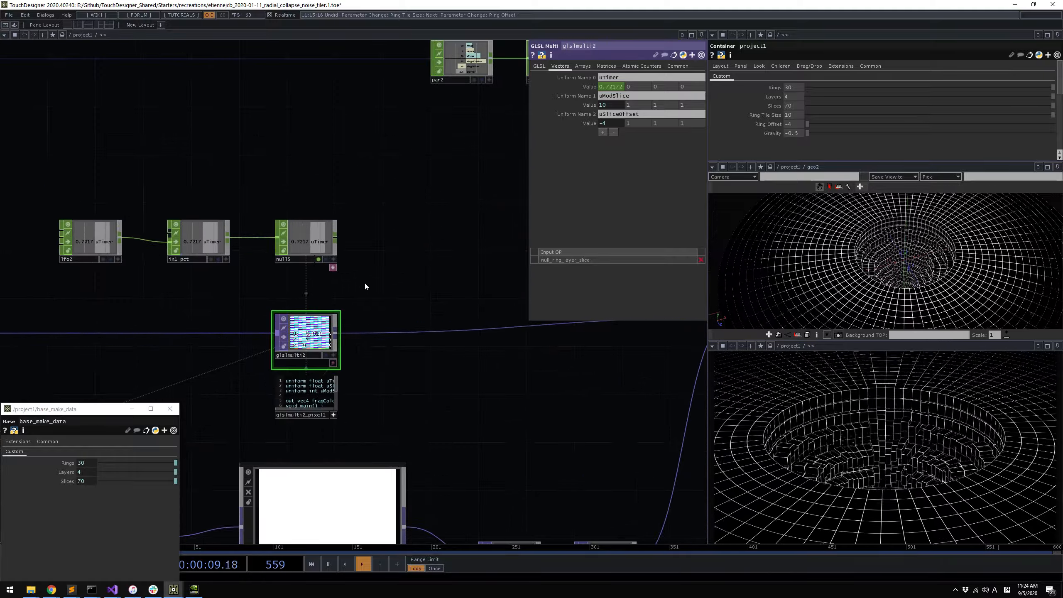
{"action": "right_click_drag", "start_coordinate": [365, 286], "coordinate": [268, 203]}
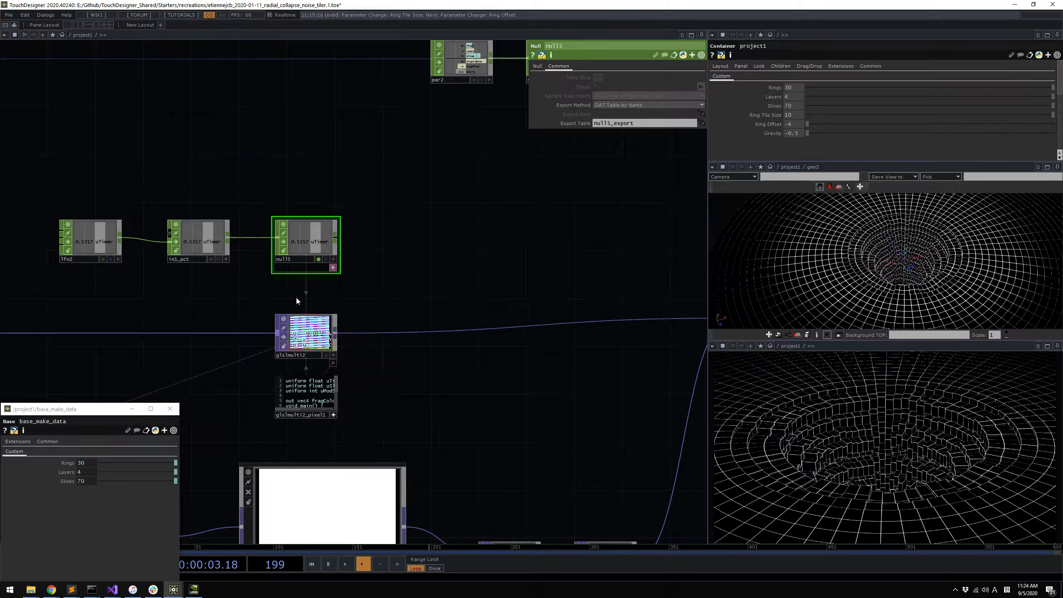
Reselect glslmulti2 and trace the network onward through glslmulti3 and null_tx_ty_tz to the material, geometry and render operators
{"action": "scroll", "coordinate": [296, 300], "scroll_direction": "up", "scroll_amount": 2}
{"action": "left_click", "coordinate": [303, 350]}
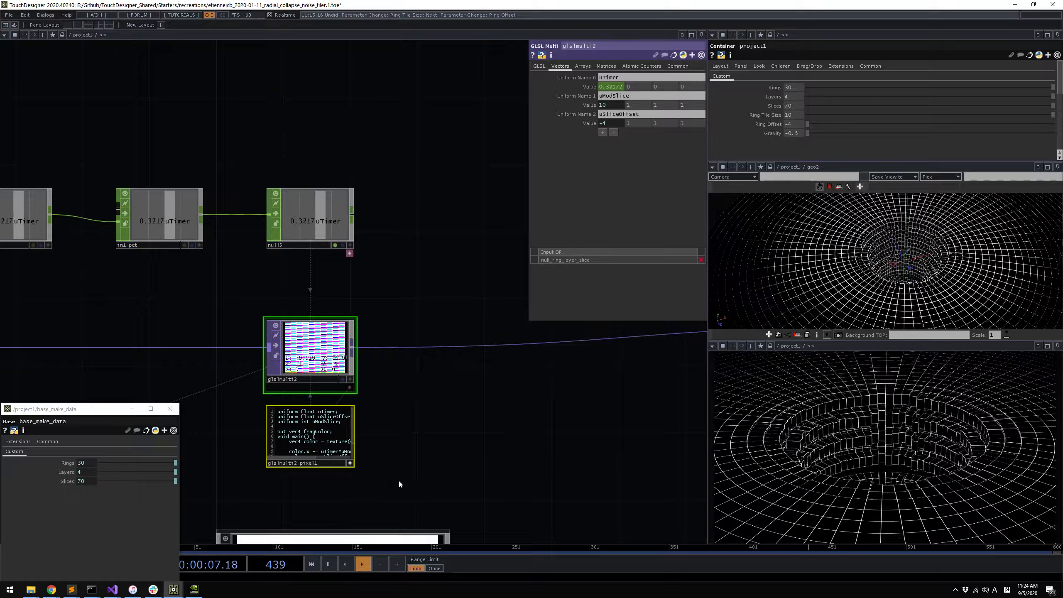
{"action": "left_click_drag", "start_coordinate": [394, 428], "coordinate": [193, 404]}
{"action": "middle_click_drag", "start_coordinate": [193, 404], "coordinate": [293, 405]}
{"action": "left_click_drag", "start_coordinate": [303, 405], "coordinate": [209, 398]}
{"action": "left_click_drag", "start_coordinate": [501, 418], "coordinate": [368, 317]}
{"action": "left_click_drag", "start_coordinate": [416, 344], "coordinate": [436, 440]}
{"action": "left_click_drag", "start_coordinate": [348, 403], "coordinate": [327, 370]}
{"action": "middle_click_drag", "start_coordinate": [358, 325], "coordinate": [452, 338]}
{"action": "left_click_drag", "start_coordinate": [462, 349], "coordinate": [314, 247]}
{"action": "middle_click_drag", "start_coordinate": [304, 240], "coordinate": [407, 339]}
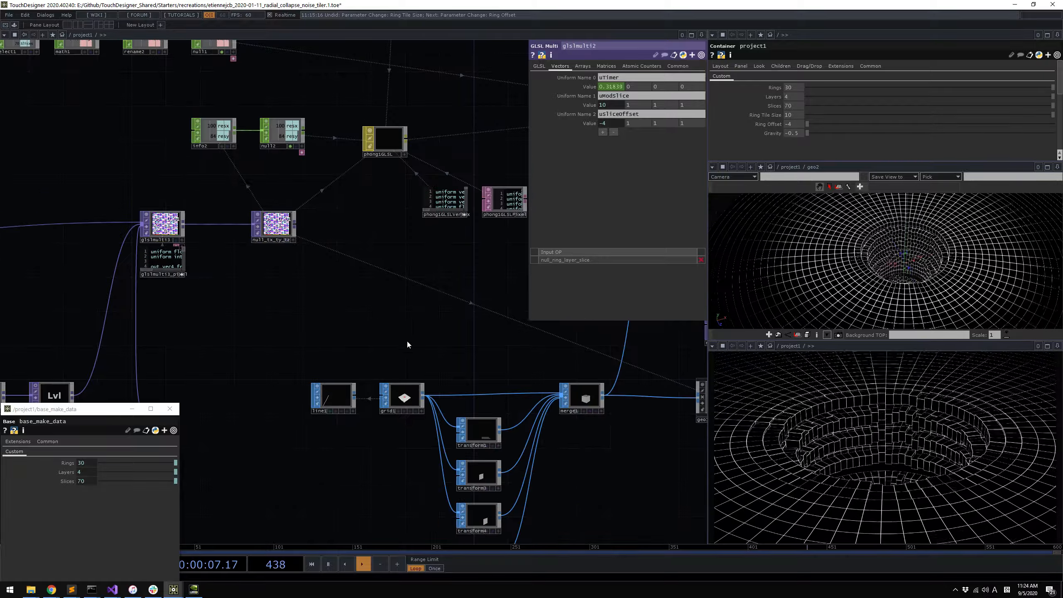
{"action": "left_click_drag", "start_coordinate": [355, 319], "coordinate": [211, 268]}
{"action": "middle_click_drag", "start_coordinate": [333, 293], "coordinate": [441, 355]}
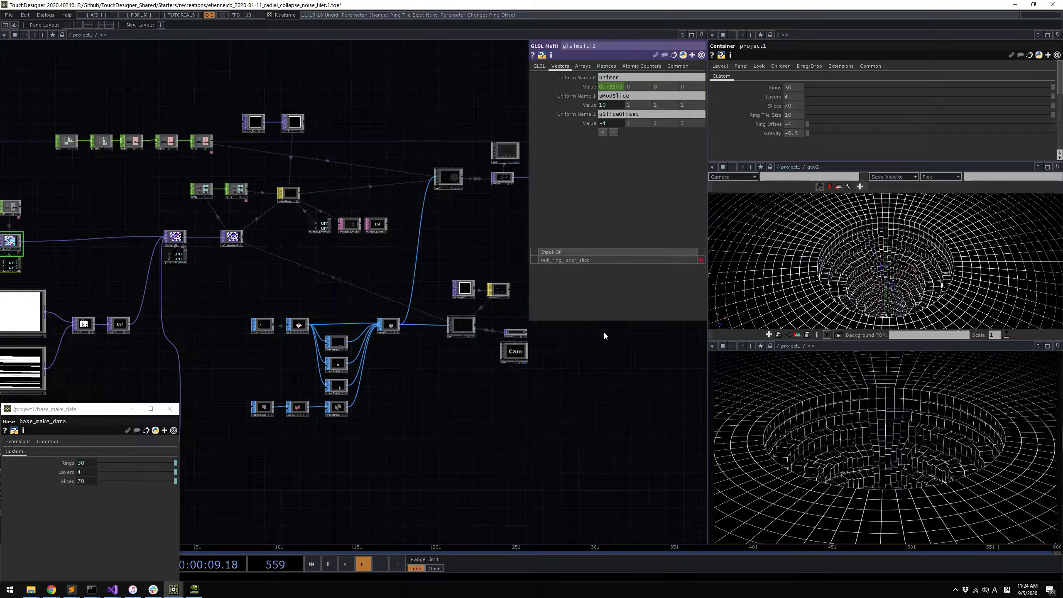
Select geo1 and examine its instanced geometry up close in the network viewer, along with its instance settings
{"action": "scroll", "coordinate": [503, 343], "scroll_direction": "up", "scroll_amount": 3}
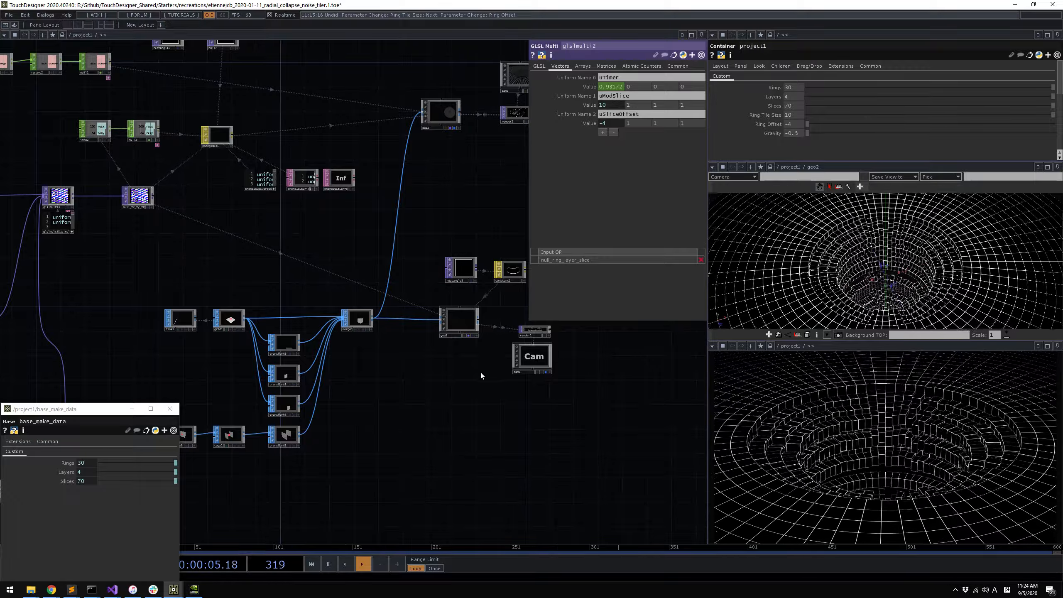
{"action": "scroll", "coordinate": [481, 375], "scroll_direction": "up", "scroll_amount": 10}
{"action": "left_click", "coordinate": [432, 383]}
{"action": "key", "text": "a"}
{"action": "left_click_drag", "start_coordinate": [78, 344], "coordinate": [113, 347]}
{"action": "middle_click_drag", "start_coordinate": [339, 386], "coordinate": [380, 354]}
{"action": "right_click_drag", "start_coordinate": [380, 354], "coordinate": [431, 353]}
{"action": "left_click_drag", "start_coordinate": [197, 257], "coordinate": [395, 308]}
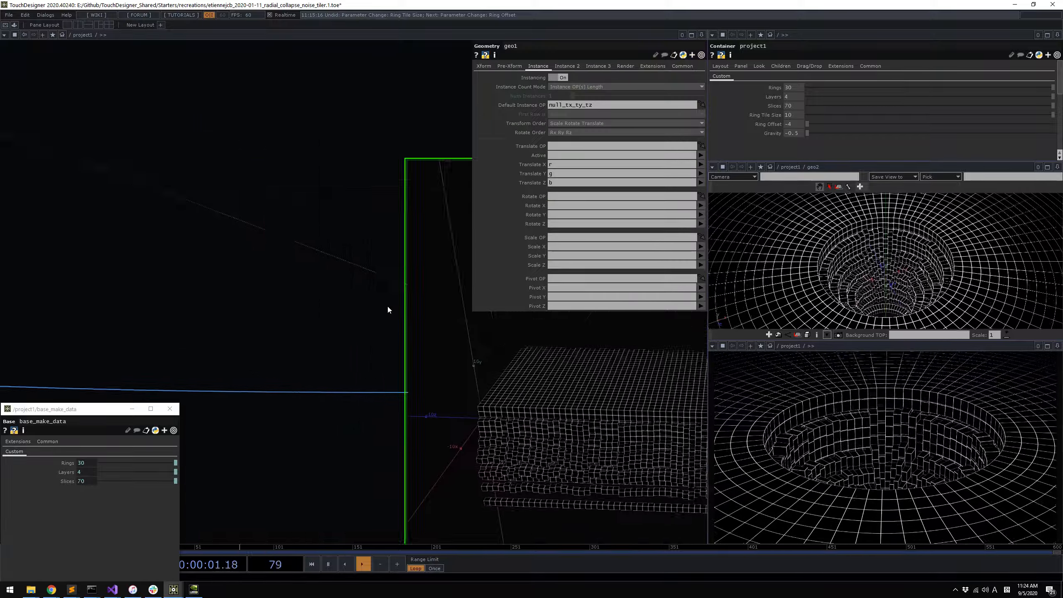
Select constant1 and examine the rectangle3 colour map it supplies to geo1's material
{"action": "scroll", "coordinate": [353, 309], "scroll_direction": "down", "scroll_amount": 12}
{"action": "left_click_drag", "start_coordinate": [450, 347], "coordinate": [410, 330]}
{"action": "scroll", "coordinate": [384, 335], "scroll_direction": "up", "scroll_amount": 1}
{"action": "left_click", "coordinate": [418, 223]}
{"action": "scroll", "coordinate": [356, 332], "scroll_direction": "up", "scroll_amount": 1}
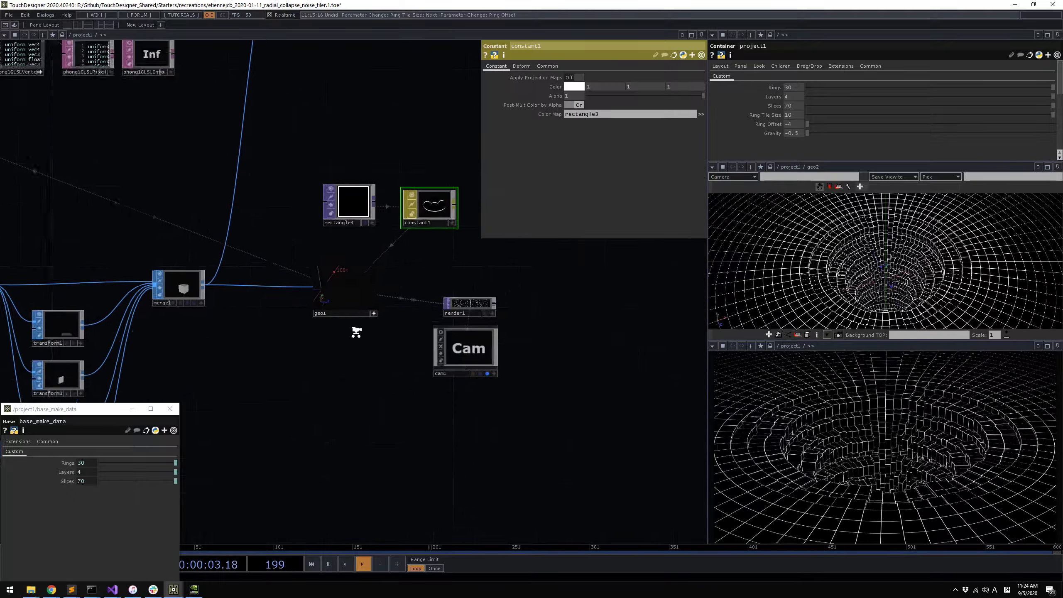
{"action": "scroll", "coordinate": [356, 332], "scroll_direction": "up", "scroll_amount": 1}
{"action": "left_click", "coordinate": [380, 308]}
{"action": "left_click_drag", "start_coordinate": [420, 391], "coordinate": [392, 420]}
{"action": "left_click", "coordinate": [446, 283]}
{"action": "scroll", "coordinate": [347, 138], "scroll_direction": "down", "scroll_amount": 6}
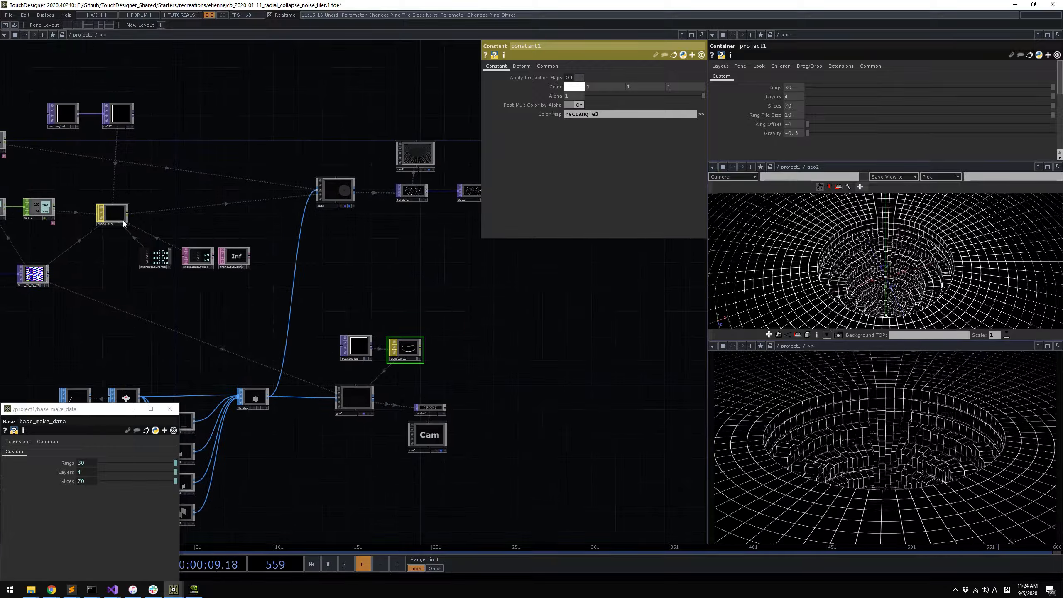
Examine the vertex shader code in phong1GLSLVertex
{"action": "scroll", "coordinate": [124, 269], "scroll_direction": "up", "scroll_amount": 5}
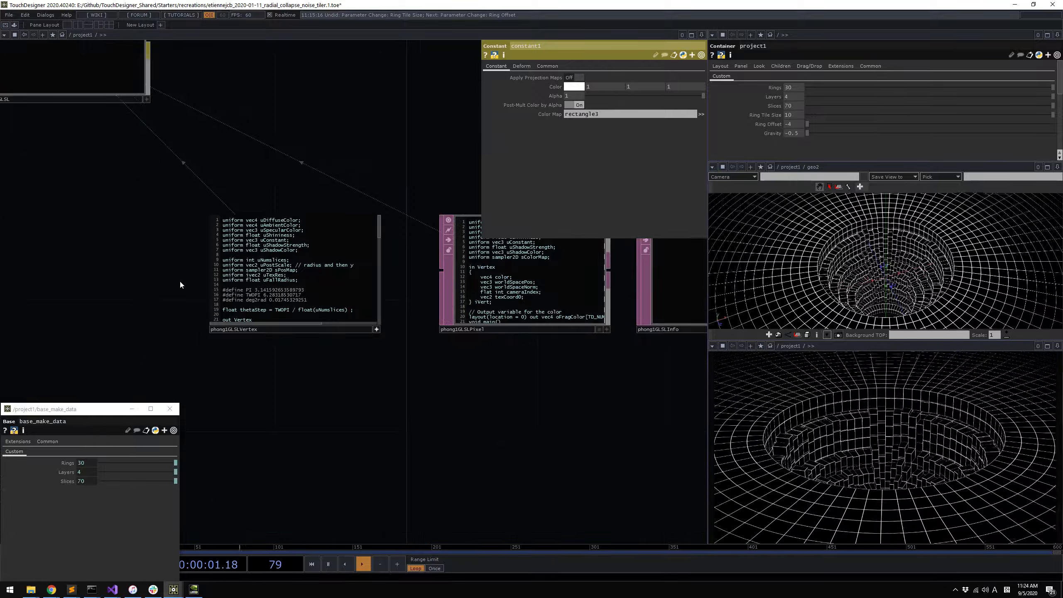
{"action": "scroll", "coordinate": [180, 283], "scroll_direction": "down", "scroll_amount": 5}
{"action": "left_click_drag", "start_coordinate": [463, 408], "coordinate": [592, 327]}
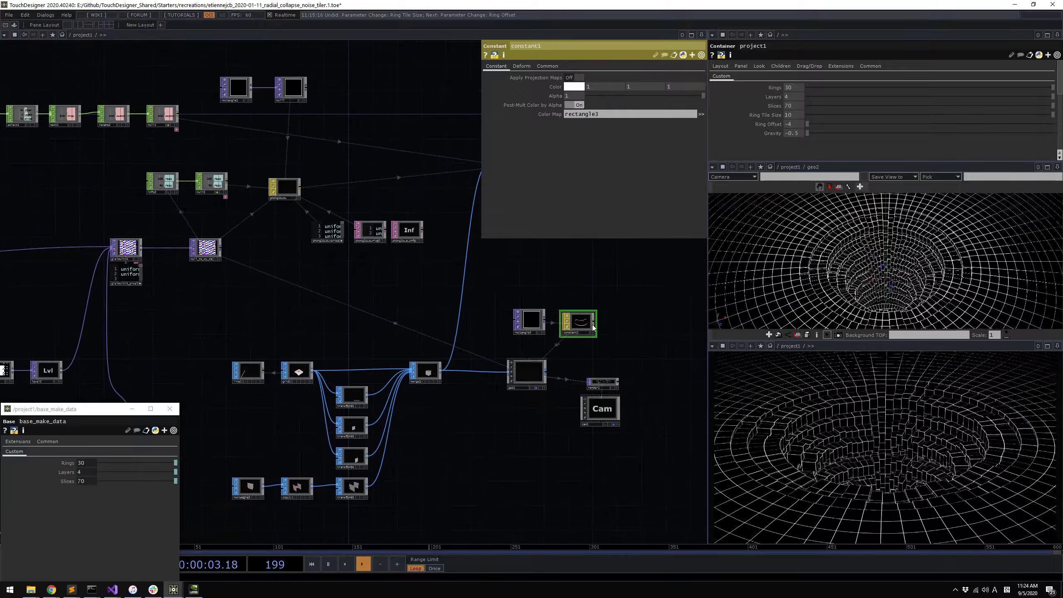
Reselect geo1 and examine its null_tx_ty_tz instancing, with Translate X, Y and Z mapped to r, g and b
{"action": "left_click", "coordinate": [231, 270]}
{"action": "left_click", "coordinate": [522, 372]}
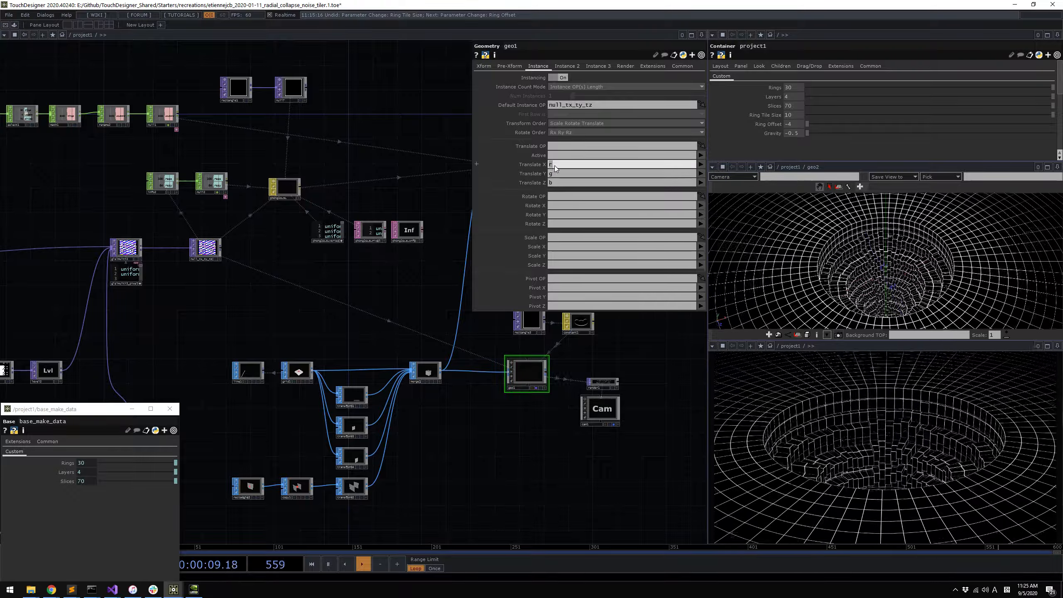
{"action": "scroll", "coordinate": [529, 372], "scroll_direction": "up", "scroll_amount": 1}
{"action": "scroll", "coordinate": [529, 371], "scroll_direction": "up", "scroll_amount": 3}
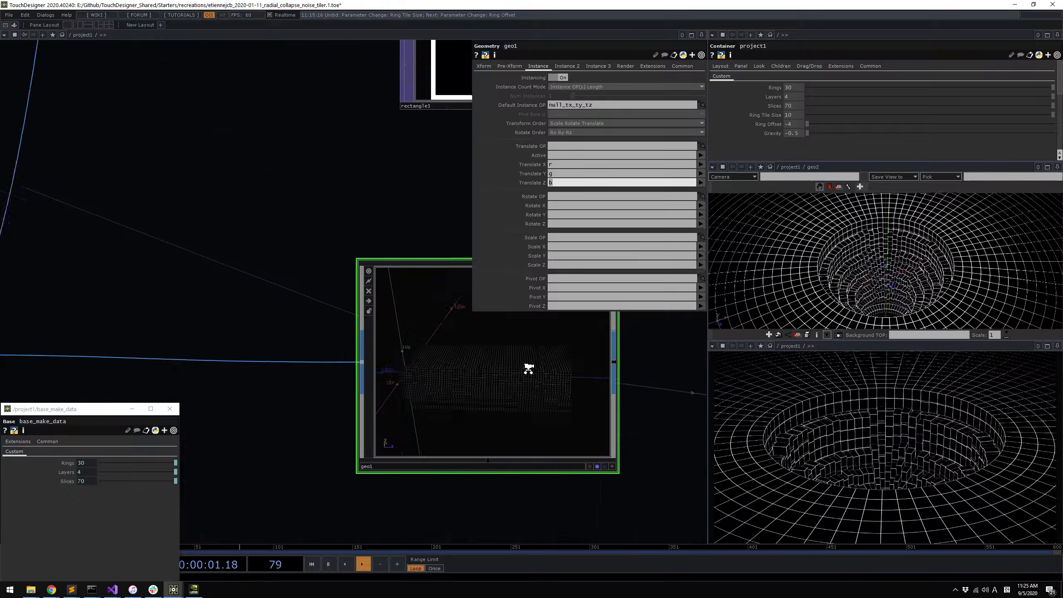
{"action": "scroll", "coordinate": [503, 364], "scroll_direction": "down", "scroll_amount": 3}
Examine the phong1GLSL material with its shader DATs and the info2, null2 and null_tx_ty_tz operators that feed it
{"action": "left_click_drag", "start_coordinate": [281, 157], "coordinate": [320, 313]}
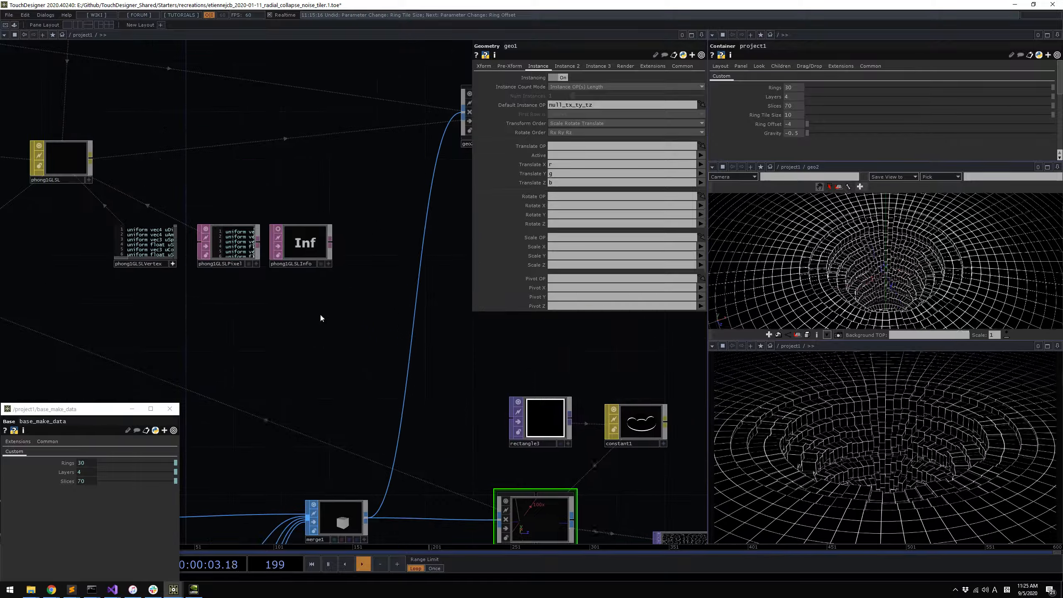
{"action": "left_click_drag", "start_coordinate": [119, 176], "coordinate": [353, 266]}
{"action": "left_click_drag", "start_coordinate": [324, 350], "coordinate": [416, 374]}
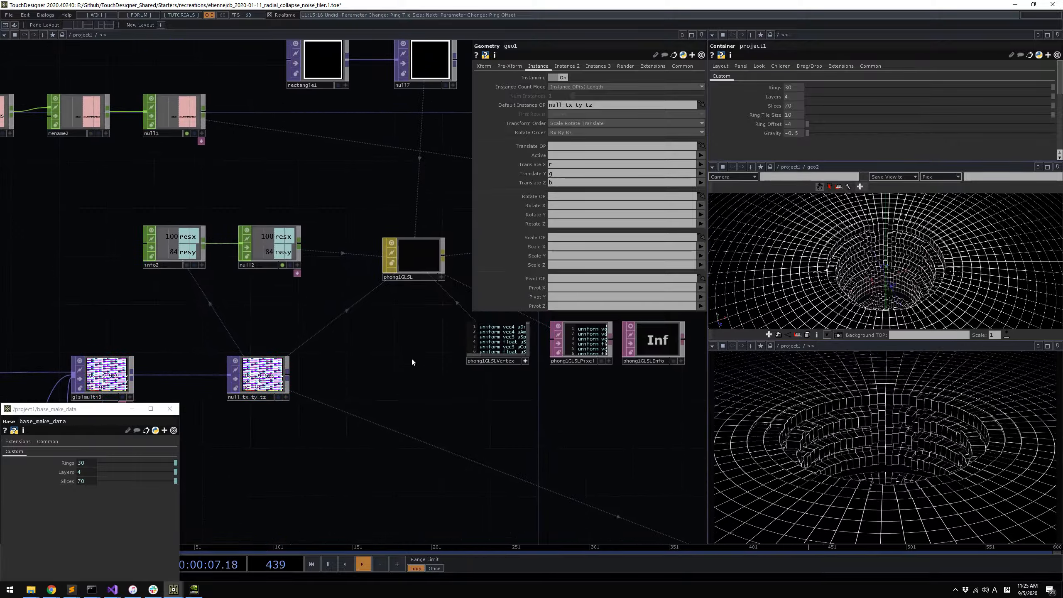
{"action": "scroll", "coordinate": [350, 389], "scroll_direction": "up", "scroll_amount": 2}
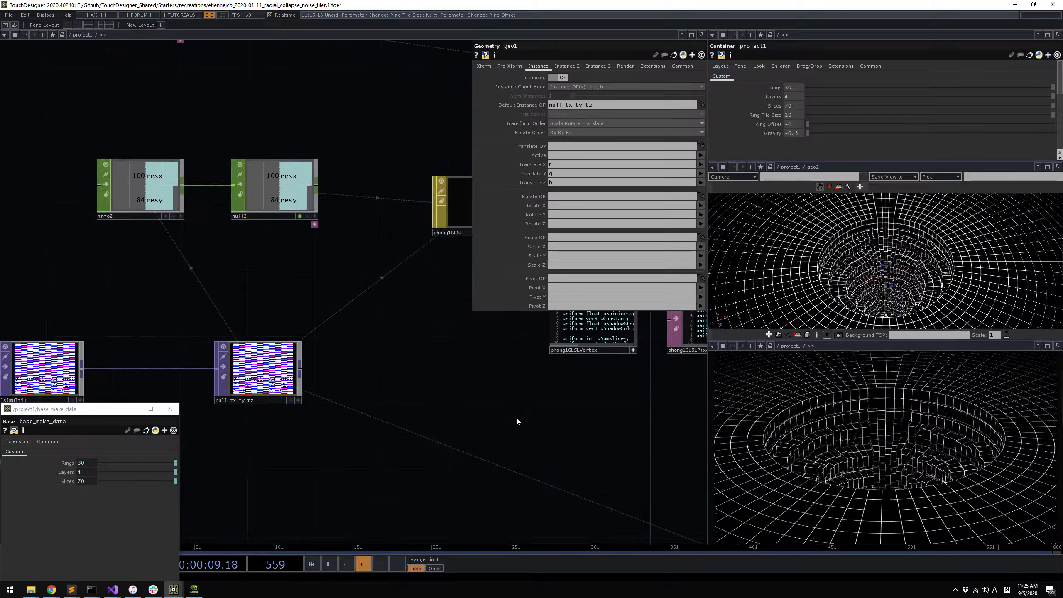
Return to geo1 and examine the untransformed block of instances in its viewer
{"action": "left_click_drag", "start_coordinate": [509, 414], "coordinate": [236, 230]}
{"action": "left_click_drag", "start_coordinate": [367, 372], "coordinate": [2, 229]}
{"action": "scroll", "coordinate": [512, 410], "scroll_direction": "up", "scroll_amount": 4}
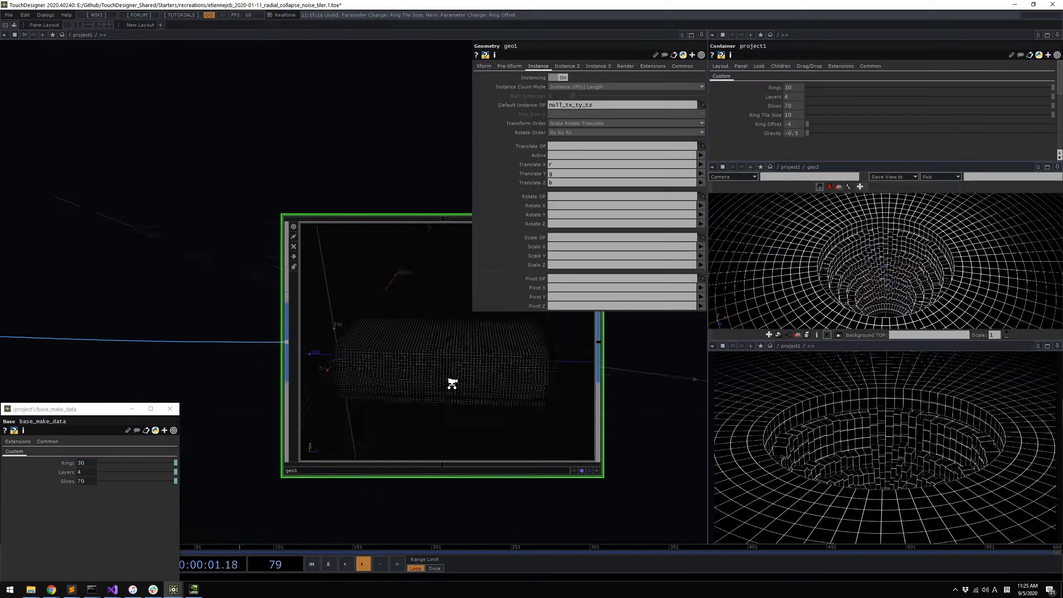
{"action": "scroll", "coordinate": [450, 382], "scroll_direction": "up", "scroll_amount": 3}
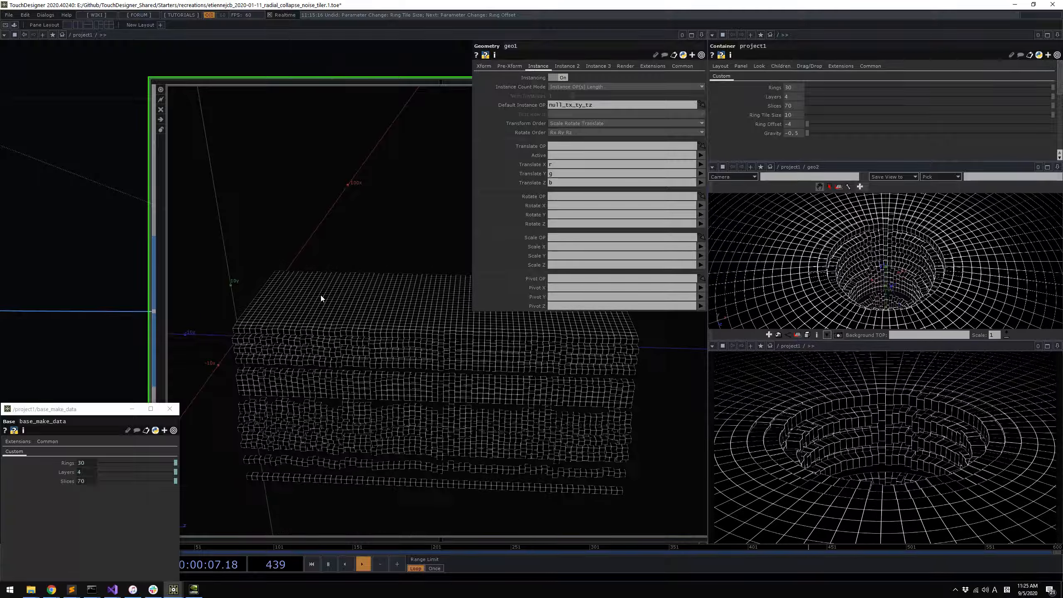
Trace the network from geo1 up to geo2 and back to its phong1GLSL material
{"action": "scroll", "coordinate": [320, 295], "scroll_direction": "down", "scroll_amount": 6}
{"action": "left_click_drag", "start_coordinate": [311, 283], "coordinate": [350, 436]}
{"action": "scroll", "coordinate": [343, 261], "scroll_direction": "down", "scroll_amount": 3}
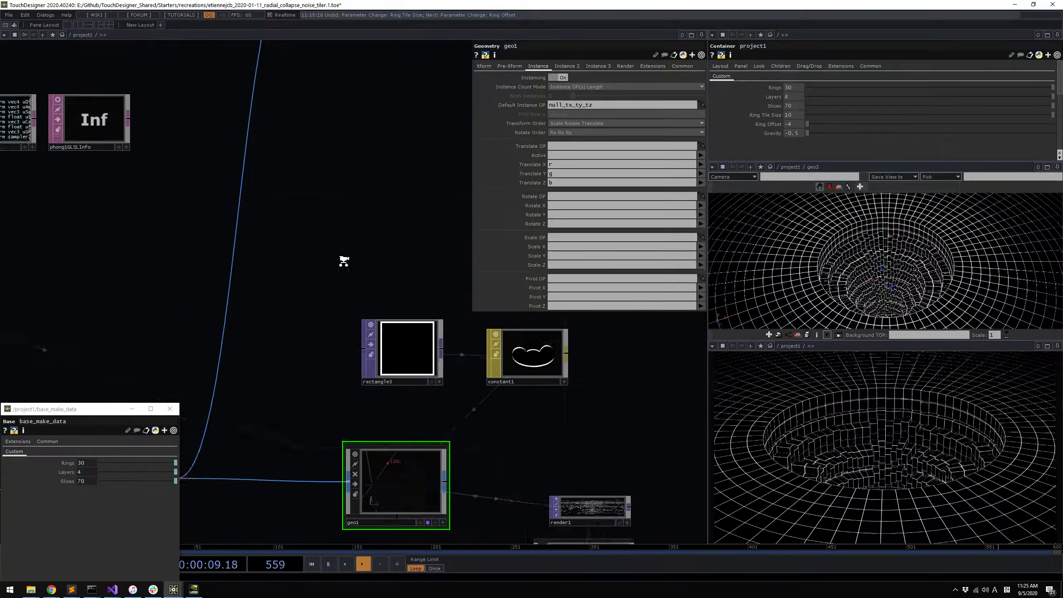
{"action": "left_click_drag", "start_coordinate": [351, 295], "coordinate": [372, 425]}
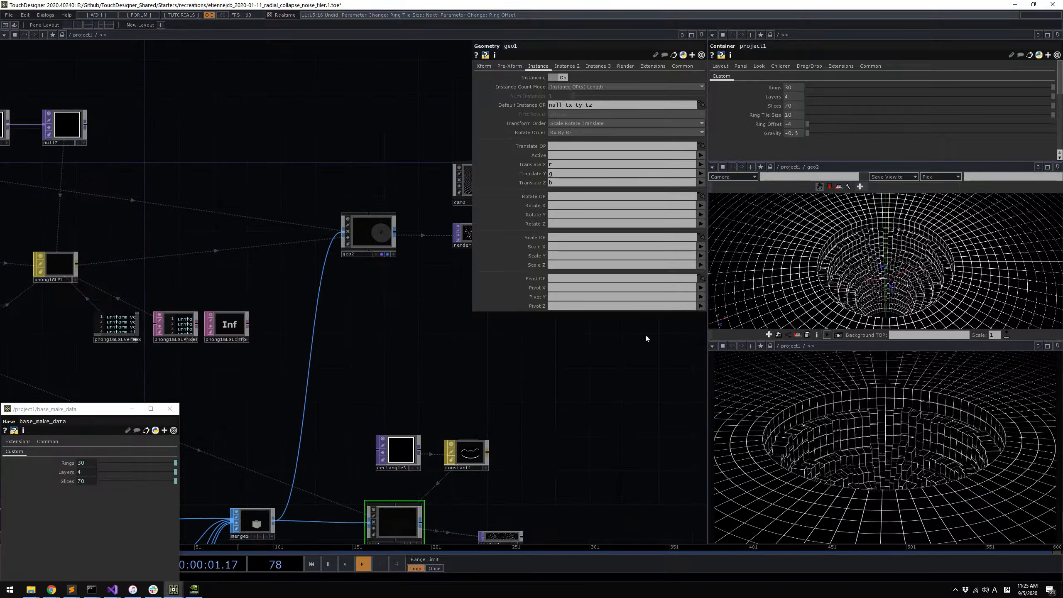
{"action": "left_click_drag", "start_coordinate": [539, 364], "coordinate": [477, 406]}
{"action": "scroll", "coordinate": [433, 287], "scroll_direction": "up", "scroll_amount": 3}
{"action": "left_click_drag", "start_coordinate": [415, 326], "coordinate": [323, 362]}
{"action": "left_click_drag", "start_coordinate": [253, 343], "coordinate": [377, 228]}
{"action": "scroll", "coordinate": [379, 229], "scroll_direction": "down", "scroll_amount": 5}
{"action": "left_click_drag", "start_coordinate": [336, 297], "coordinate": [426, 318]}
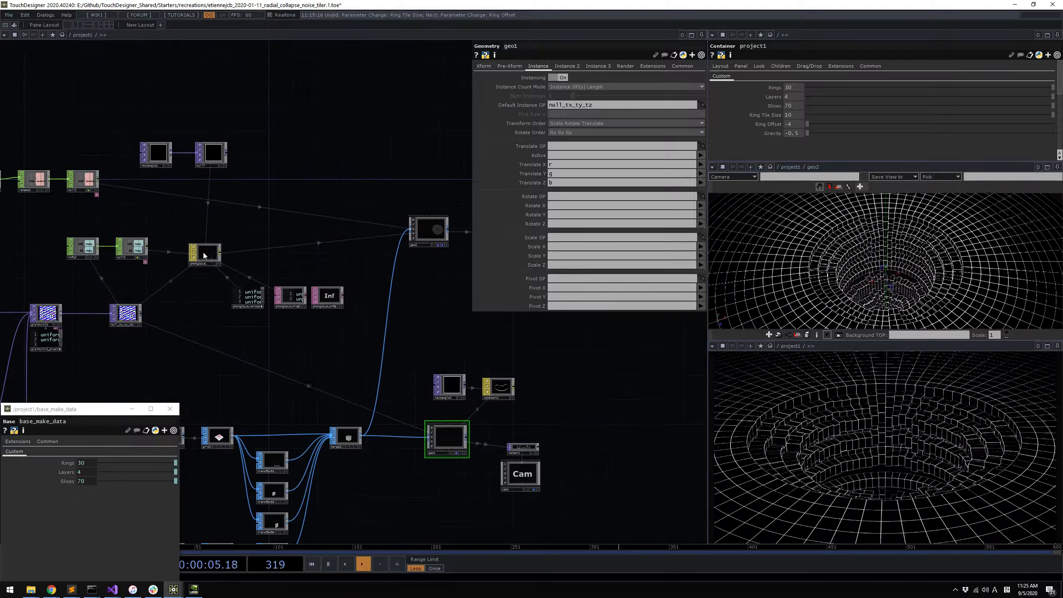
Select phong1GLSL and examine its vertex and pixel shader assignments and its sColorMap and sPosMap samplers
{"action": "left_click", "coordinate": [204, 255]}
{"action": "left_click", "coordinate": [491, 66]}
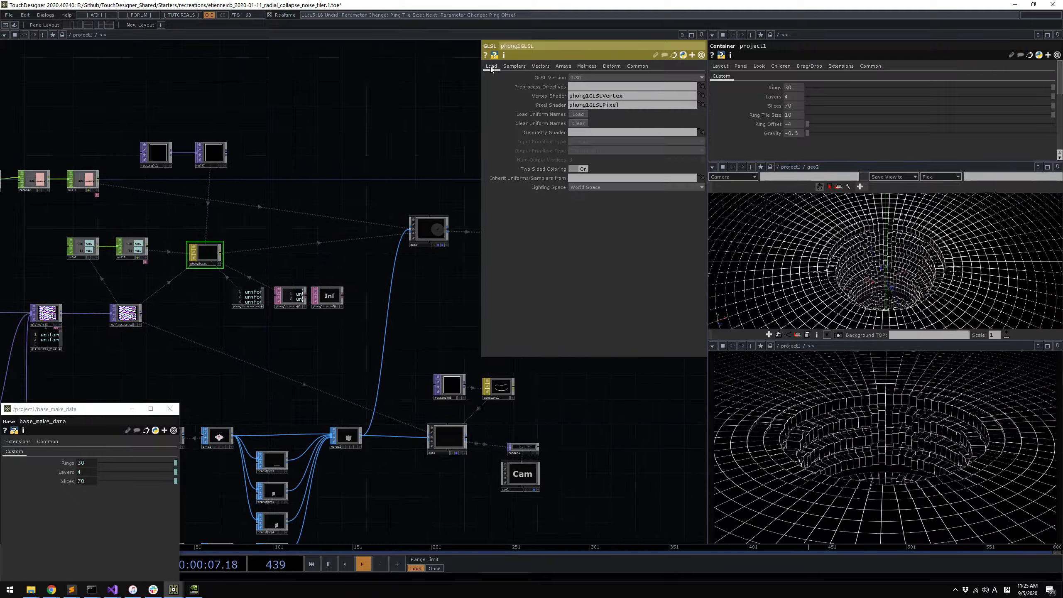
{"action": "left_click", "coordinate": [508, 68]}
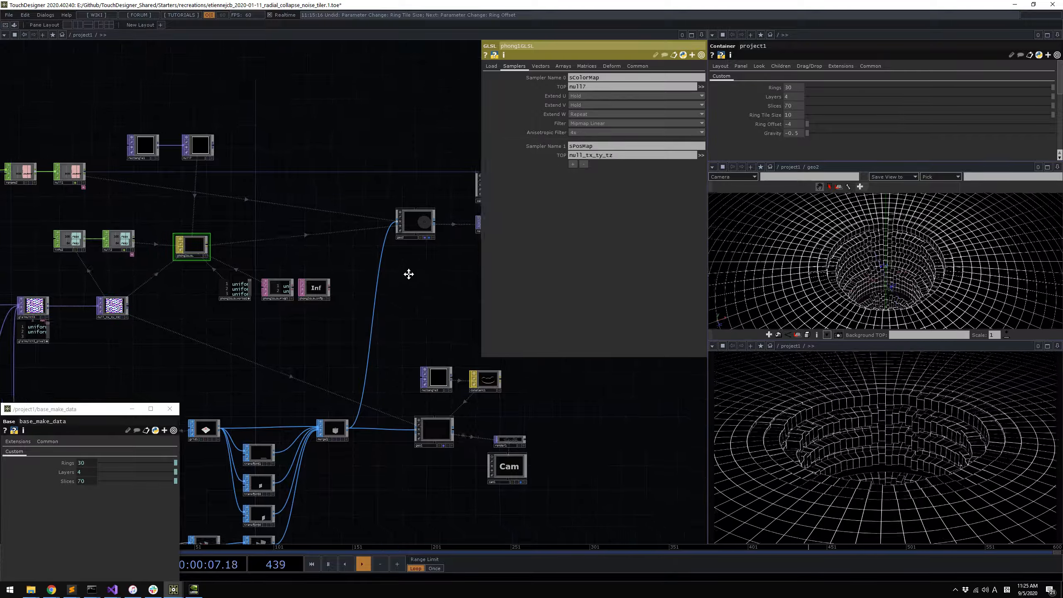
{"action": "scroll", "coordinate": [202, 134], "scroll_direction": "up", "scroll_amount": 5}
{"action": "scroll", "coordinate": [323, 189], "scroll_direction": "down", "scroll_amount": 5}
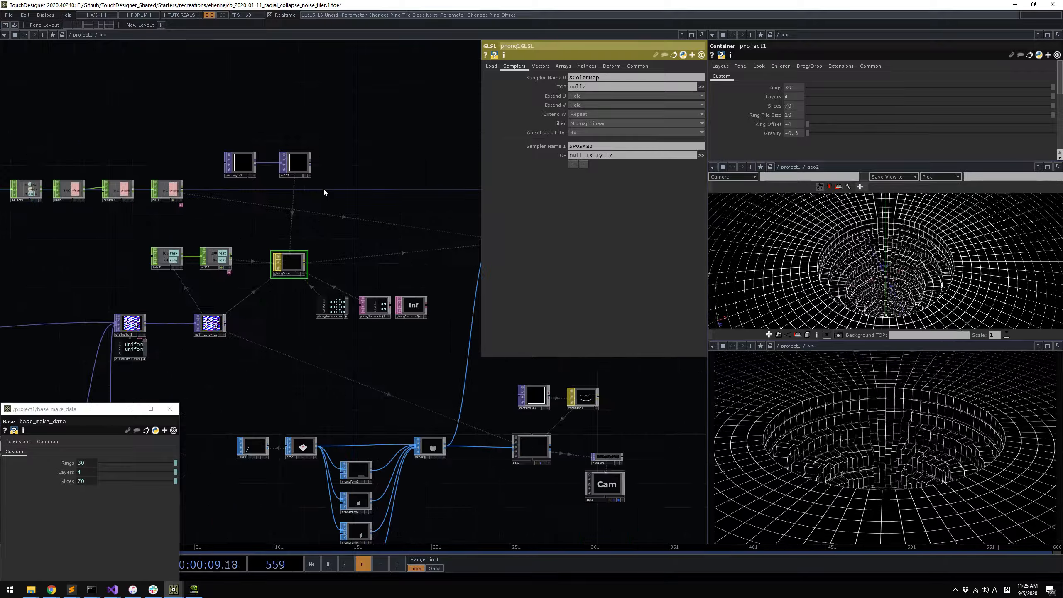
{"action": "left_click_drag", "start_coordinate": [379, 230], "coordinate": [261, 128]}
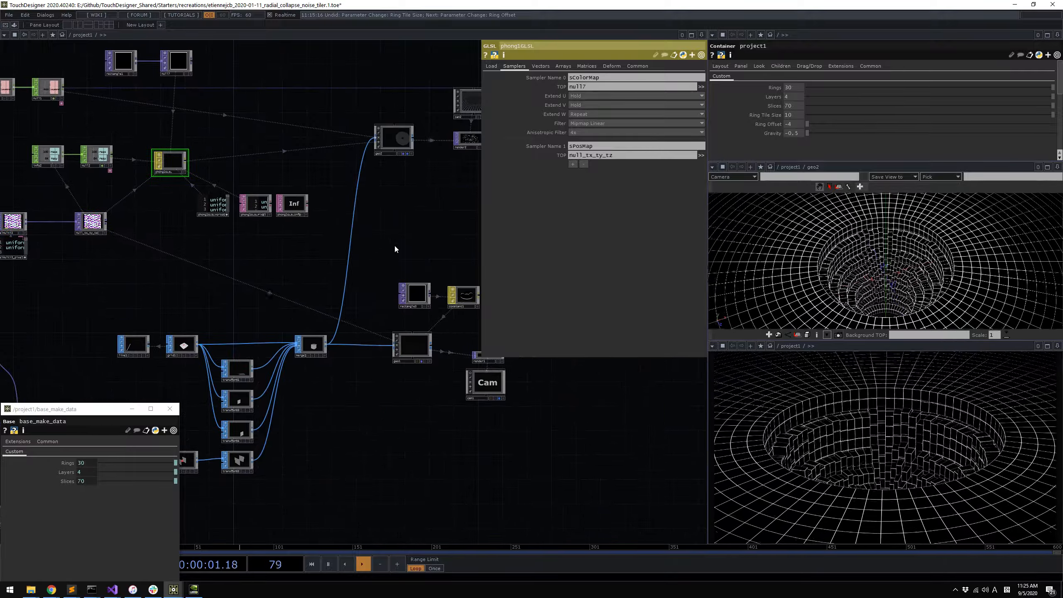
Locate the separate noise example networks containing the 2D noise tiler and the advanced noise looper
{"action": "left_click_drag", "start_coordinate": [414, 446], "coordinate": [710, 423]}
{"action": "left_click_drag", "start_coordinate": [380, 417], "coordinate": [558, 388]}
{"action": "left_click_drag", "start_coordinate": [336, 380], "coordinate": [394, 355]}
{"action": "left_click_drag", "start_coordinate": [446, 408], "coordinate": [435, 310]}
{"action": "middle_click_drag", "start_coordinate": [435, 309], "coordinate": [335, 289]}
{"action": "left_click_drag", "start_coordinate": [443, 382], "coordinate": [448, 282]}
{"action": "mouse_move", "coordinate": [349, 329]}
{"action": "middle_mouse_down"}
{"action": "mouse_move", "coordinate": [370, 323]}
{"action": "mouse_move", "coordinate": [329, 331]}
{"action": "middle_mouse_up"}
{"action": "left_click_drag", "start_coordinate": [320, 305], "coordinate": [304, 282]}
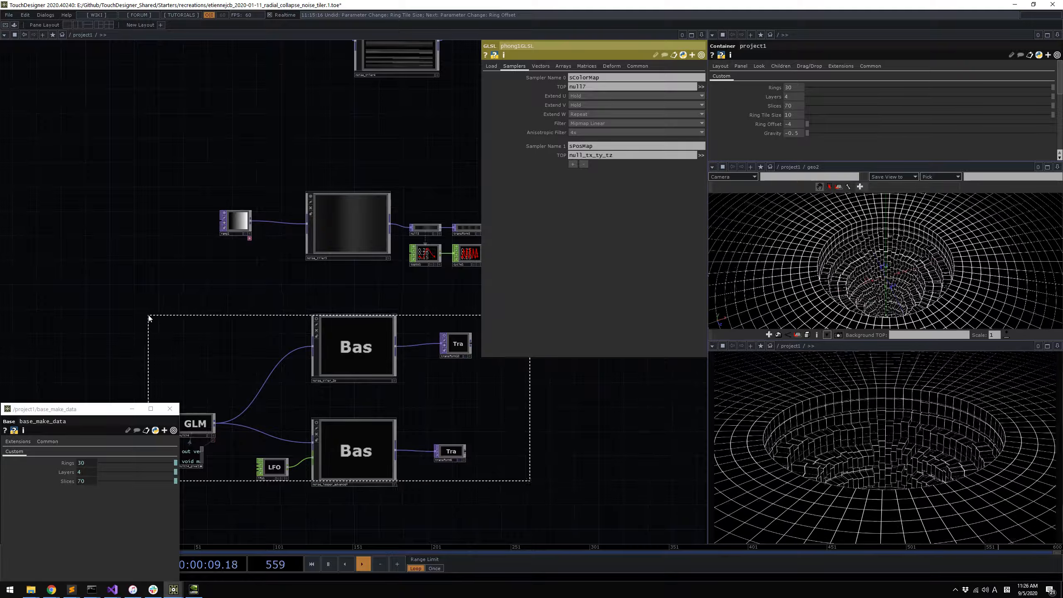
{"action": "right_click_drag", "start_coordinate": [149, 318], "coordinate": [149, 318]}
Set noise_tiler_2D's Z rotation to 2 and check the tiling in transform10
{"action": "left_click", "coordinate": [359, 354]}
{"action": "scroll", "coordinate": [368, 356], "scroll_direction": "up", "scroll_amount": 4}
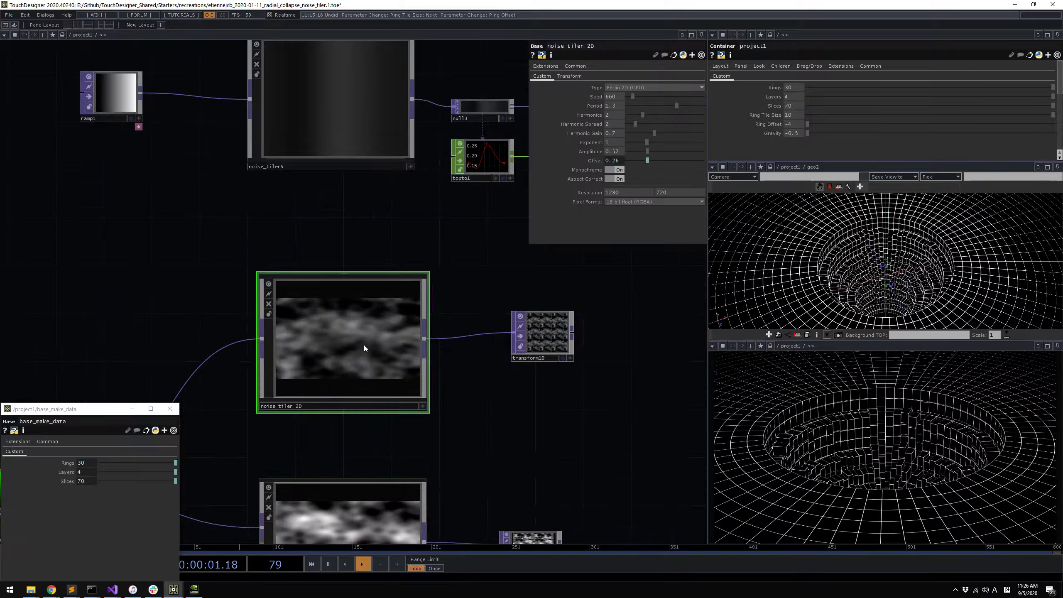
{"action": "left_click_drag", "start_coordinate": [436, 359], "coordinate": [379, 267]}
{"action": "scroll", "coordinate": [493, 268], "scroll_direction": "up", "scroll_amount": 5}
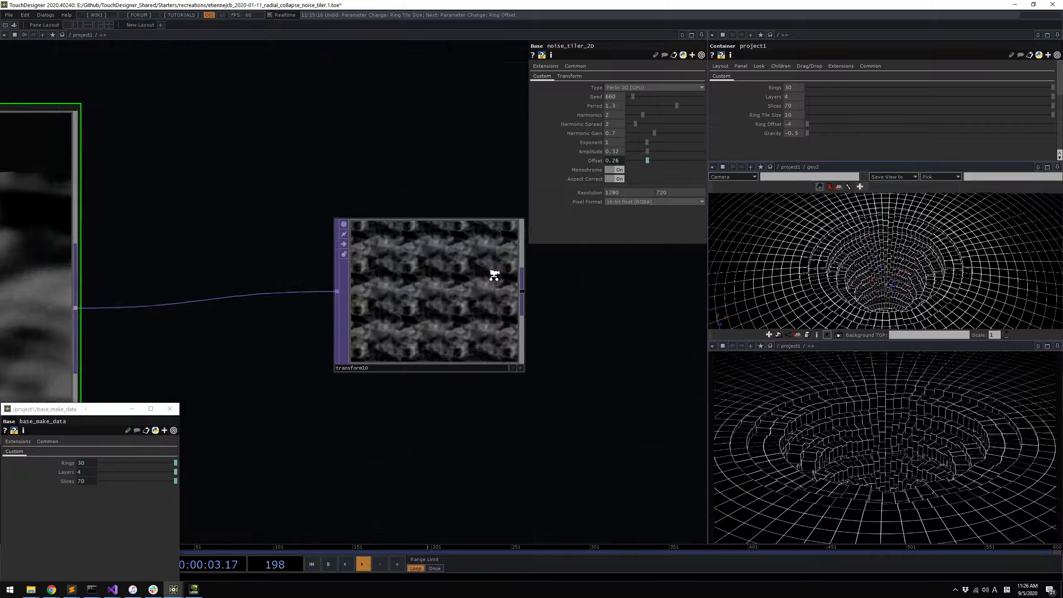
{"action": "left_click", "coordinate": [569, 77]}
{"action": "mouse_move", "coordinate": [690, 114]}
{"action": "middle_mouse_down"}
{"action": "mouse_move", "coordinate": [685, 103]}
{"action": "mouse_move", "coordinate": [685, 111]}
{"action": "middle_mouse_up"}
{"action": "scroll", "coordinate": [498, 243], "scroll_direction": "down", "scroll_amount": 8}
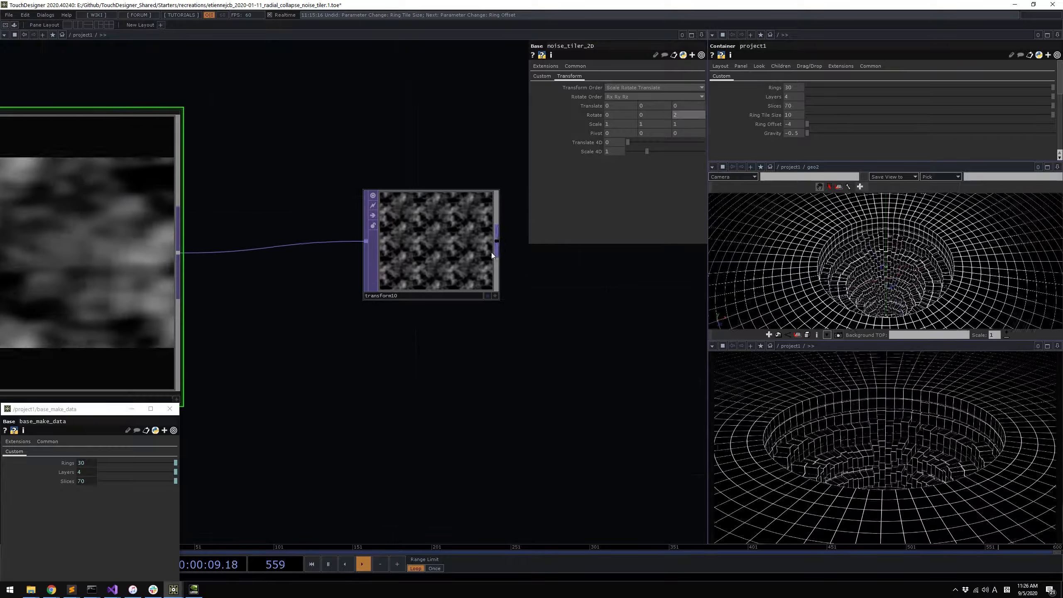
Select noise_looper_advanced and set its X translation to 0
{"action": "scroll", "coordinate": [402, 376], "scroll_direction": "up", "scroll_amount": 5}
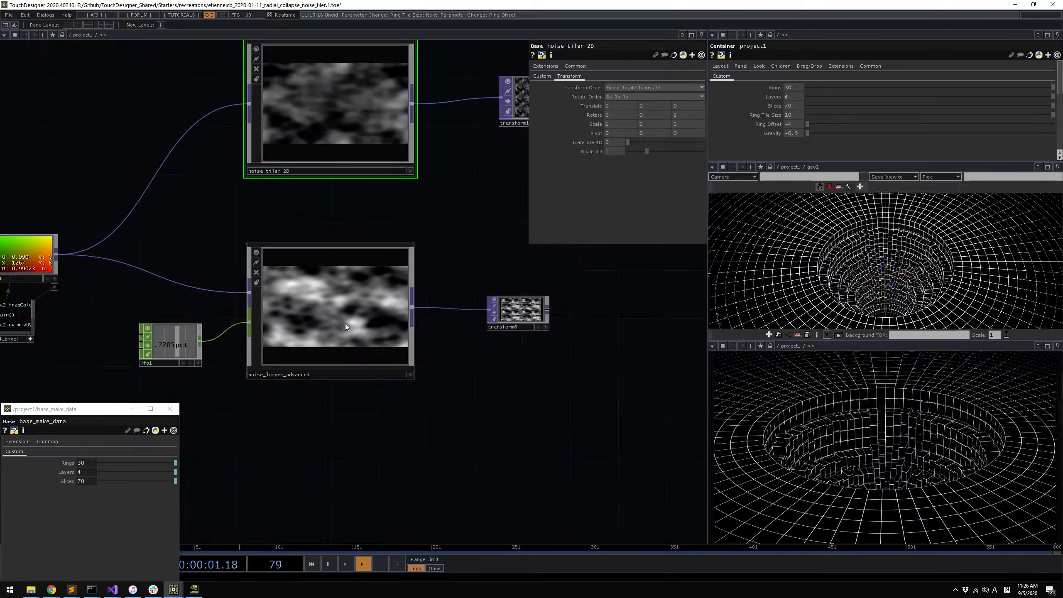
{"action": "left_click", "coordinate": [340, 314]}
{"action": "scroll", "coordinate": [376, 330], "scroll_direction": "up", "scroll_amount": 4}
{"action": "left_click_drag", "start_coordinate": [589, 363], "coordinate": [652, 380]}
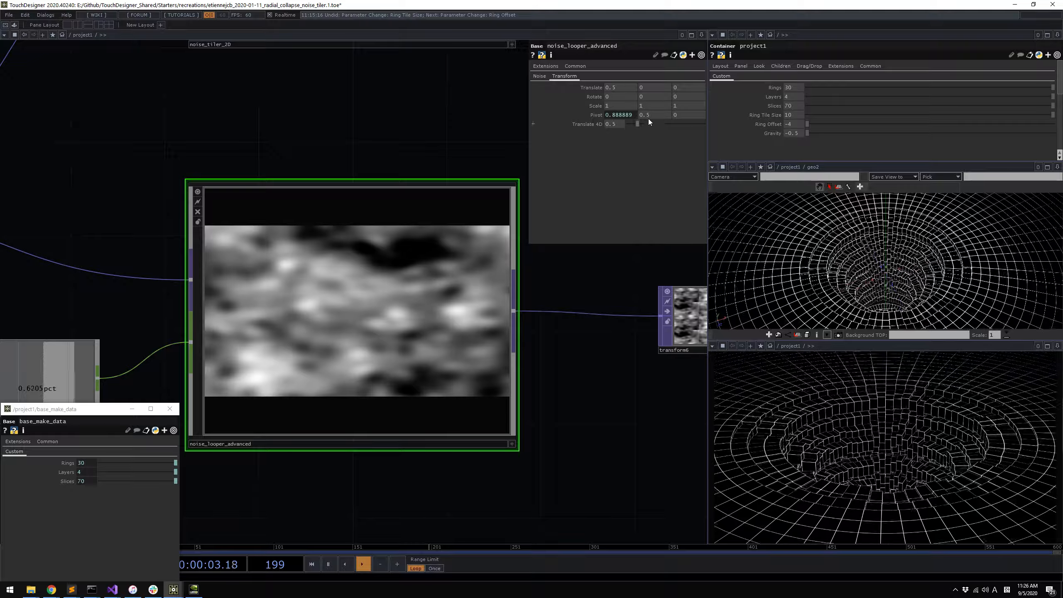
{"action": "left_click_drag", "start_coordinate": [627, 86], "coordinate": [552, 87]}
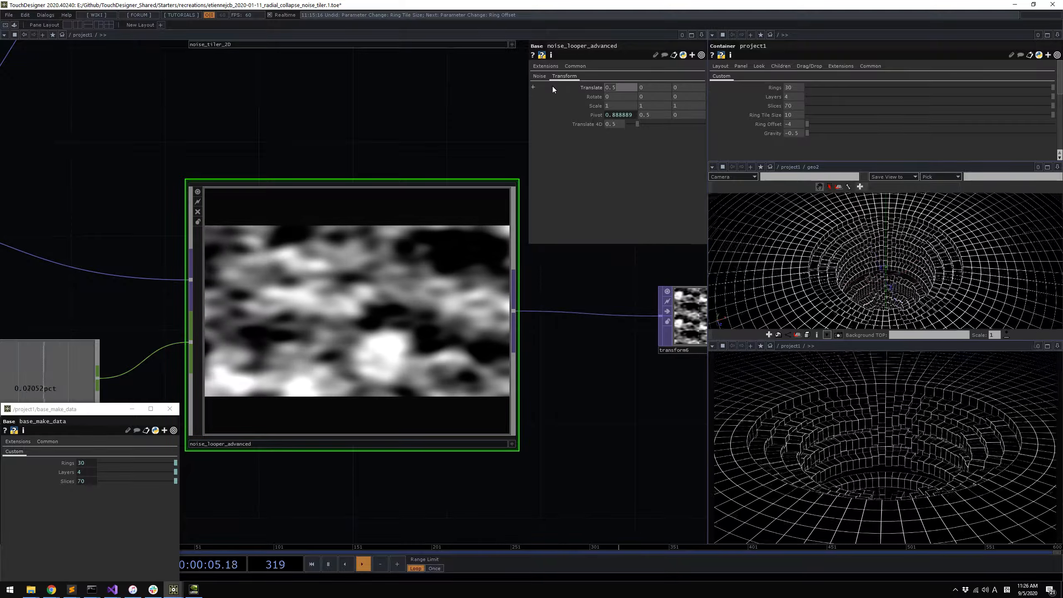
{"action": "type", "text": "0"}
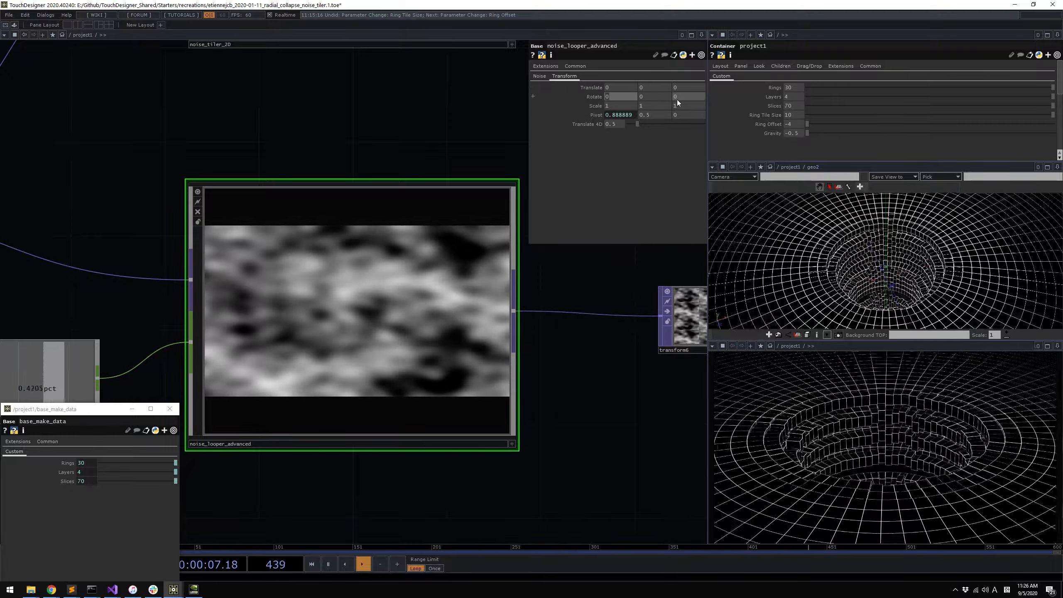
Set noise_looper_advanced's Z rotation to 101 and its scale to 8.5 on all axes
{"action": "mouse_move", "coordinate": [694, 98]}
{"action": "middle_mouse_down"}
{"action": "mouse_move", "coordinate": [690, 88]}
{"action": "mouse_move", "coordinate": [690, 98]}
{"action": "middle_mouse_up"}
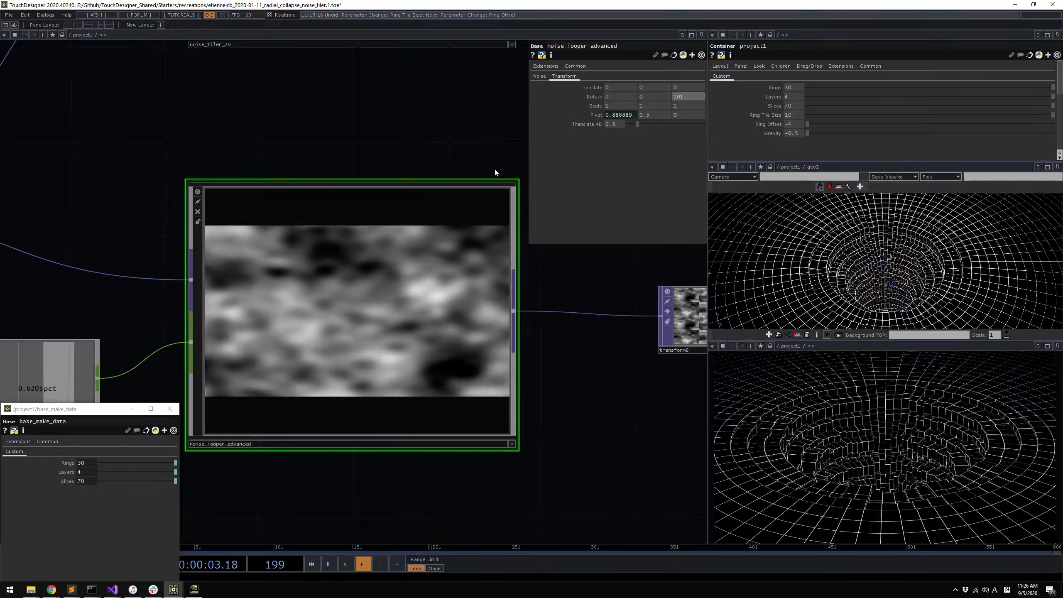
{"action": "mouse_move", "coordinate": [594, 106]}
{"action": "middle_mouse_down"}
{"action": "mouse_move", "coordinate": [593, 93]}
{"action": "mouse_move", "coordinate": [594, 106]}
{"action": "middle_mouse_up"}
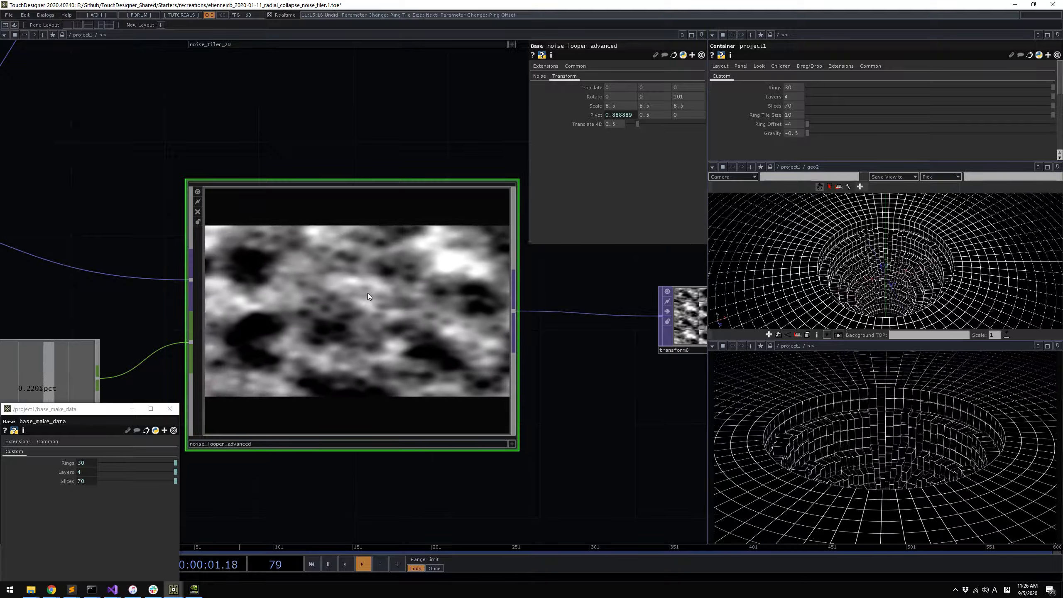
Reset noise_looper_advanced's Z rotation to 0 and its scale to 1 on all axes
{"action": "left_click_drag", "start_coordinate": [701, 98], "coordinate": [592, 105]}
{"action": "type", "text": "0"}
{"action": "key", "text": "Tab"}
{"action": "type", "text": "1"}
{"action": "key", "text": "Tab"}
{"action": "type", "text": "1"}
{"action": "key", "text": "Tab"}
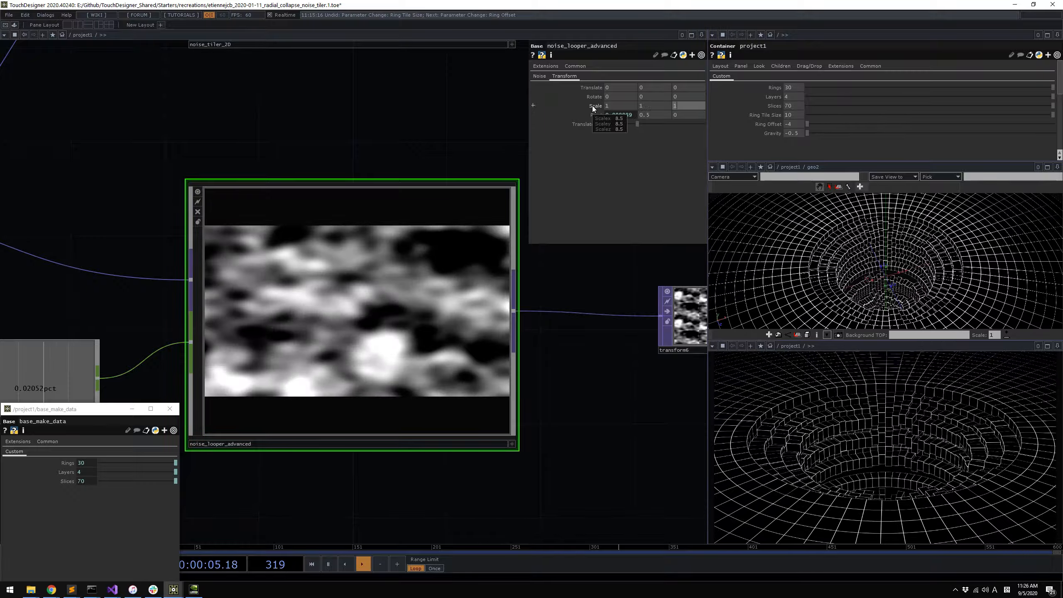
{"action": "type", "text": "1"}
{"action": "key", "text": "Tab"}
Go back to the main network and trace the channel operators feeding the four noise tilers
{"action": "scroll", "coordinate": [392, 136], "scroll_direction": "down", "scroll_amount": 6}
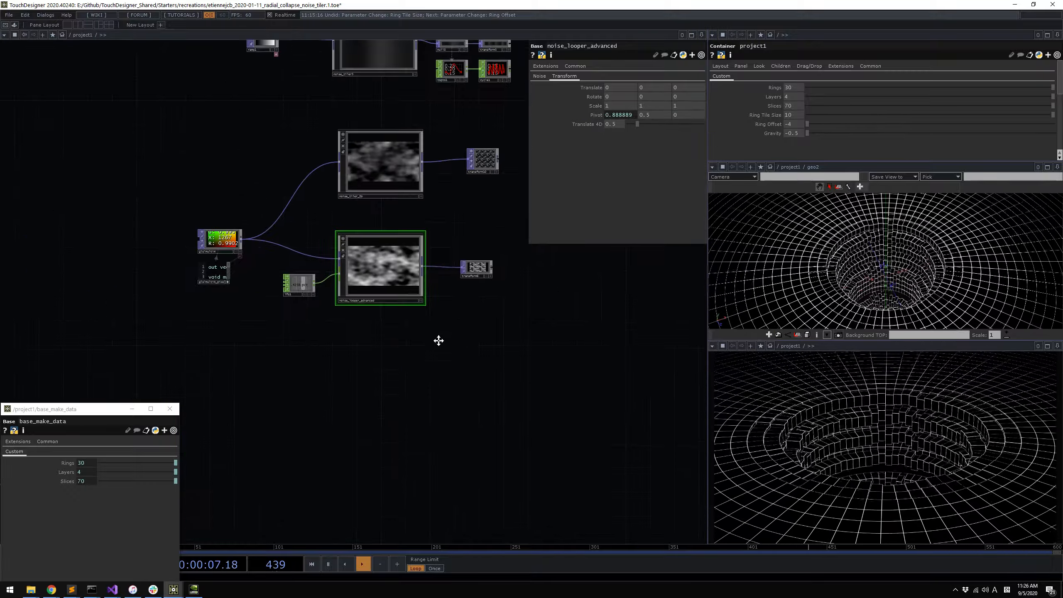
{"action": "scroll", "coordinate": [587, 328], "scroll_direction": "down", "scroll_amount": 4}
{"action": "left_click_drag", "start_coordinate": [587, 327], "coordinate": [521, 422]}
{"action": "left_click_drag", "start_coordinate": [519, 335], "coordinate": [522, 394]}
{"action": "scroll", "coordinate": [313, 248], "scroll_direction": "up", "scroll_amount": 4}
{"action": "left_click_drag", "start_coordinate": [313, 247], "coordinate": [289, 368]}
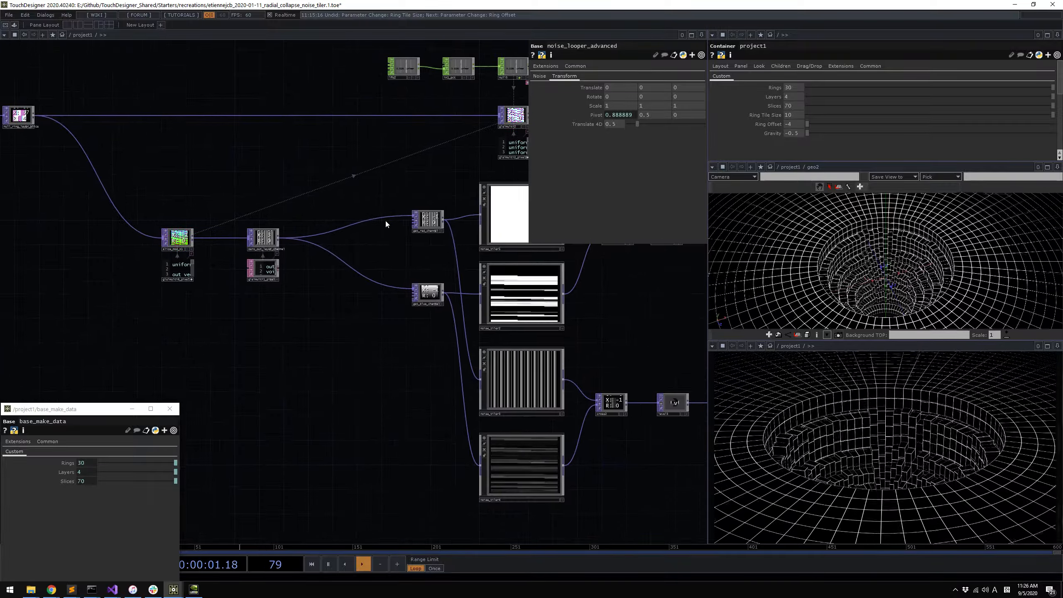
{"action": "scroll", "coordinate": [401, 220], "scroll_direction": "up", "scroll_amount": 3}
{"action": "left_click_drag", "start_coordinate": [366, 312], "coordinate": [319, 169]}
{"action": "scroll", "coordinate": [319, 169], "scroll_direction": "down", "scroll_amount": 2}
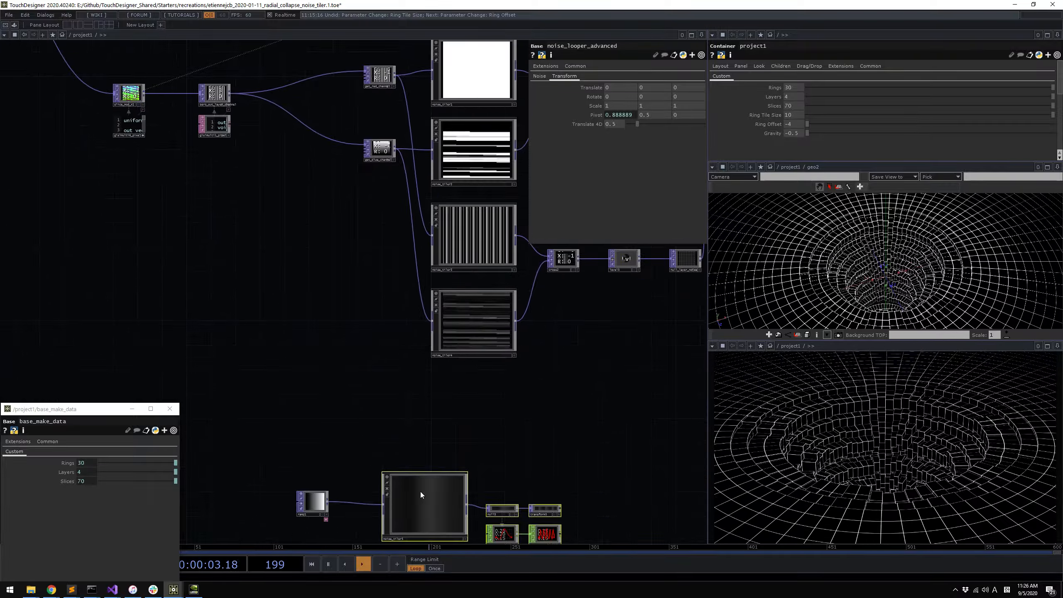
Select get_red_channel and examine how it reorders the output channels
{"action": "left_click_drag", "start_coordinate": [367, 107], "coordinate": [418, 265]}
{"action": "scroll", "coordinate": [418, 265], "scroll_direction": "up", "scroll_amount": 3}
{"action": "left_click", "coordinate": [437, 222]}
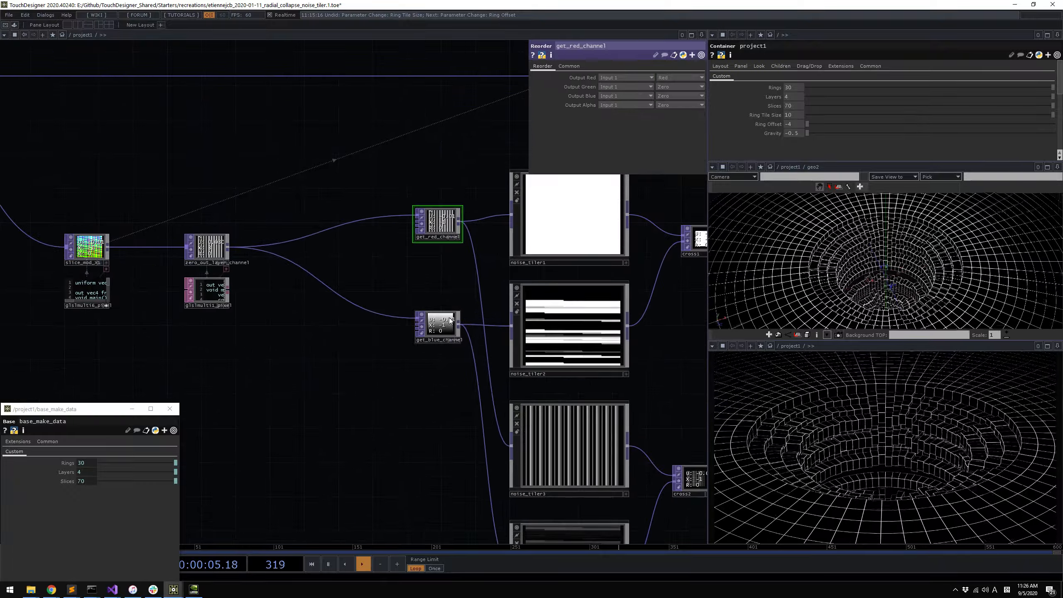
Inspect noise_tiler1 and noise_tiler2, which take the red and blue channels as inputs
{"action": "left_click_drag", "start_coordinate": [353, 262], "coordinate": [276, 270]}
{"action": "left_click", "coordinate": [500, 230]}
{"action": "left_click", "coordinate": [502, 331]}
{"action": "left_click_drag", "start_coordinate": [574, 367], "coordinate": [478, 292]}
{"action": "left_click_drag", "start_coordinate": [448, 364], "coordinate": [458, 364]}
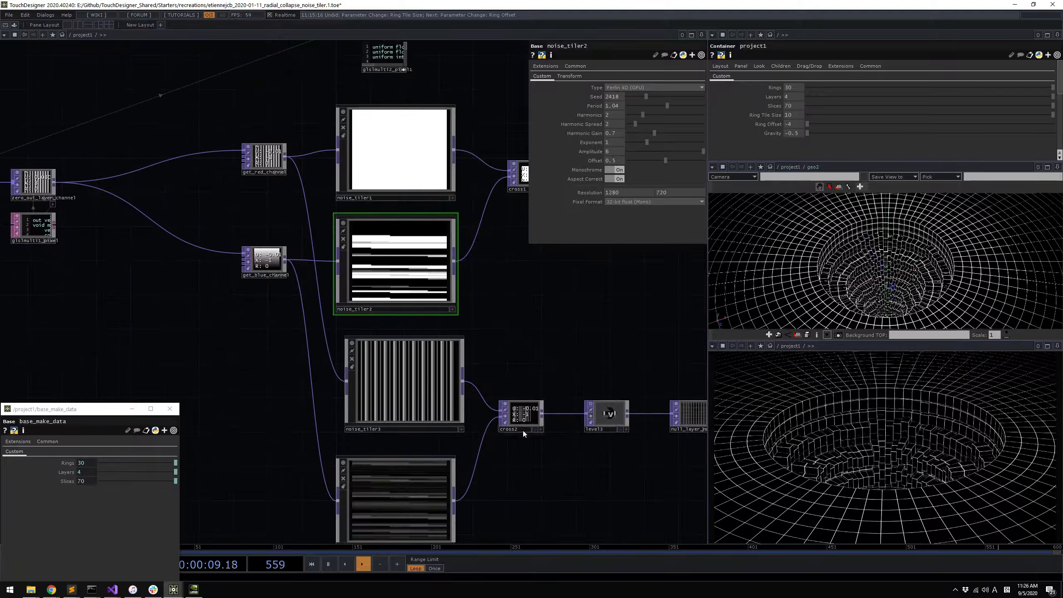
Follow the lower pair of noise tilers to cross2 and inspect how it blends them
{"action": "left_click_drag", "start_coordinate": [518, 459], "coordinate": [483, 404]}
{"action": "left_click", "coordinate": [397, 444]}
{"action": "left_click", "coordinate": [486, 359]}
{"action": "left_click_drag", "start_coordinate": [584, 228], "coordinate": [484, 325]}
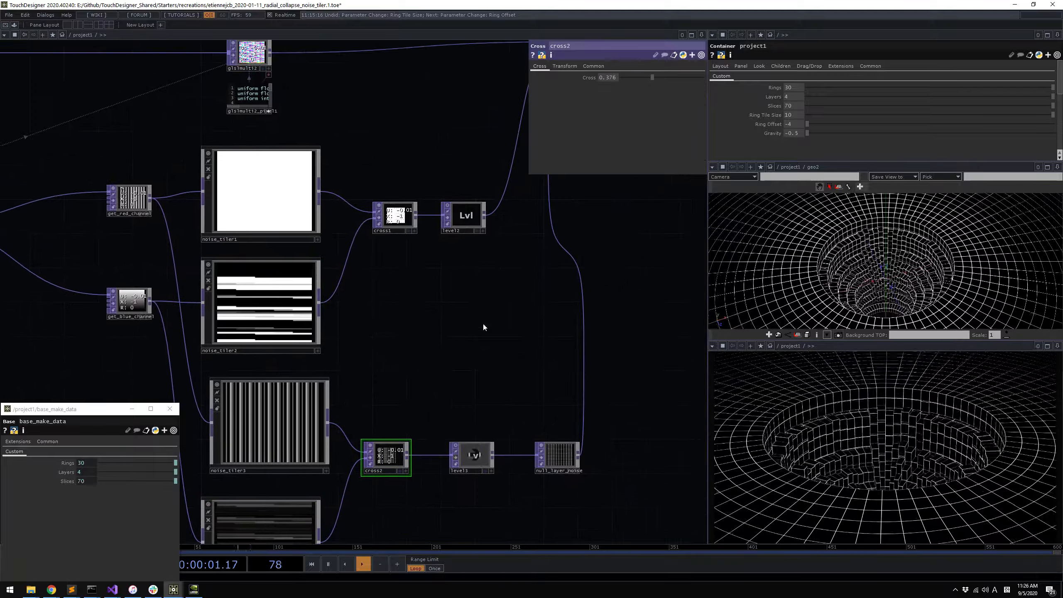
Select level2 after the upper noise blend and examine the glslmulti3 pixel shader that uses both noise inputs
{"action": "mouse_move", "coordinate": [401, 295]}
{"action": "left_mouse_down"}
{"action": "mouse_move", "coordinate": [341, 315]}
{"action": "mouse_move", "coordinate": [304, 304]}
{"action": "left_mouse_up"}
{"action": "mouse_move", "coordinate": [408, 302]}
{"action": "left_mouse_down"}
{"action": "mouse_move", "coordinate": [391, 297]}
{"action": "mouse_move", "coordinate": [387, 412]}
{"action": "left_mouse_up"}
{"action": "left_click_drag", "start_coordinate": [474, 528], "coordinate": [441, 384]}
{"action": "left_click_drag", "start_coordinate": [324, 227], "coordinate": [309, 459]}
{"action": "left_click", "coordinate": [336, 243]}
{"action": "middle_click_drag", "start_coordinate": [423, 264], "coordinate": [232, 223]}
{"action": "scroll", "coordinate": [231, 223], "scroll_direction": "up", "scroll_amount": 5}
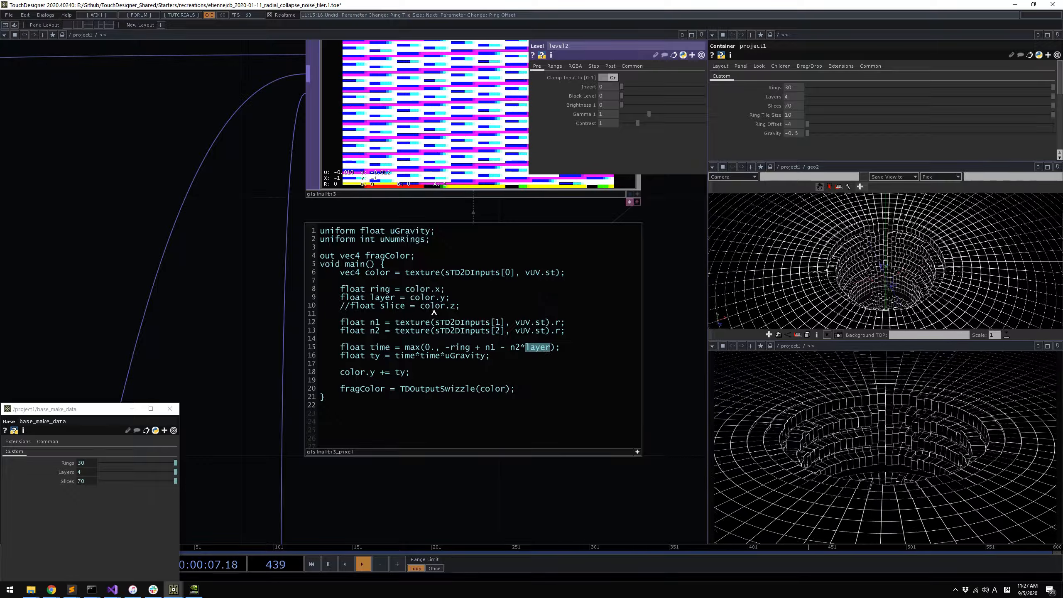
Trace the network back to its starting data source and enter base_make_data
{"action": "left_click_drag", "start_coordinate": [249, 301], "coordinate": [289, 279]}
{"action": "middle_click_drag", "start_coordinate": [289, 279], "coordinate": [382, 347]}
{"action": "left_click_drag", "start_coordinate": [360, 322], "coordinate": [256, 262]}
{"action": "middle_click_drag", "start_coordinate": [256, 262], "coordinate": [327, 289]}
{"action": "left_click_drag", "start_coordinate": [309, 331], "coordinate": [554, 406]}
{"action": "left_click_drag", "start_coordinate": [90, 242], "coordinate": [469, 288]}
{"action": "left_click_drag", "start_coordinate": [277, 340], "coordinate": [500, 347]}
{"action": "middle_click_drag", "start_coordinate": [274, 295], "coordinate": [383, 324]}
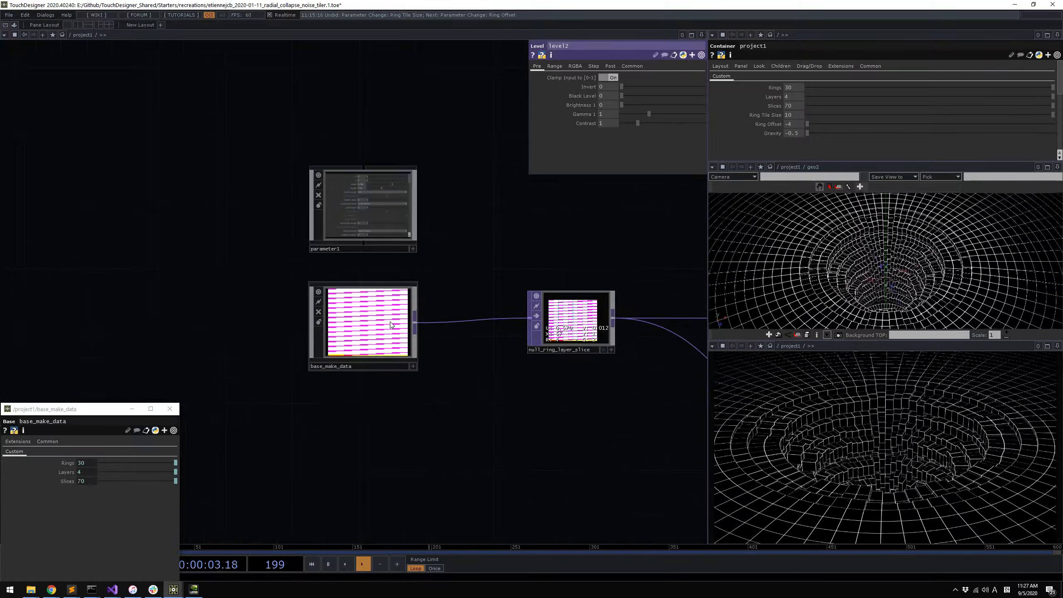
{"action": "left_click", "coordinate": [370, 317]}
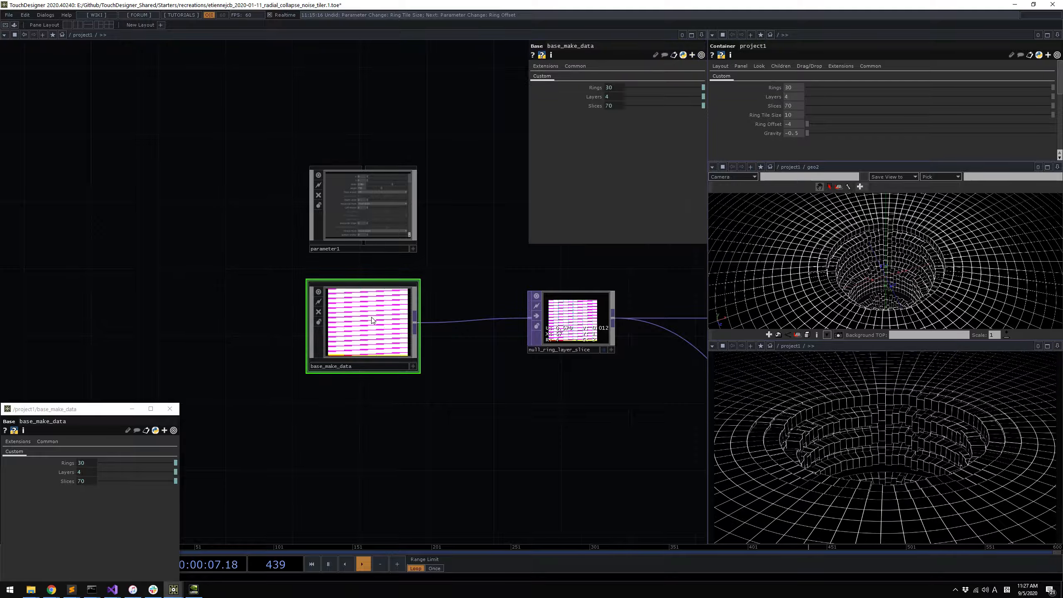
{"action": "key", "text": "i"}
Examine glslmulti1 and its pixel shader inside base_make_data, and close the floating base_make_data parameter window
{"action": "left_click_drag", "start_coordinate": [409, 329], "coordinate": [424, 371]}
{"action": "left_click_drag", "start_coordinate": [429, 288], "coordinate": [496, 252]}
{"action": "left_click_drag", "start_coordinate": [475, 323], "coordinate": [382, 286]}
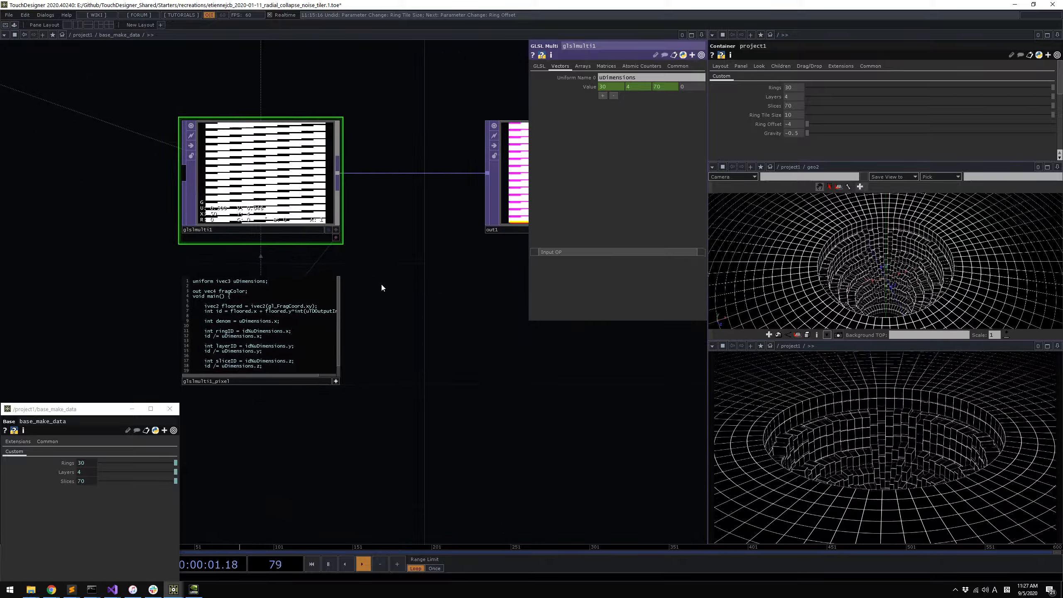
{"action": "left_click", "coordinate": [170, 412]}
{"action": "left_click_drag", "start_coordinate": [434, 379], "coordinate": [271, 342]}
Return to the project1 network and locate the geometry operators feeding the instanced render geometry
{"action": "key", "text": "u"}
{"action": "scroll", "coordinate": [394, 363], "scroll_direction": "down", "scroll_amount": 6}
{"action": "left_click_drag", "start_coordinate": [646, 416], "coordinate": [439, 406]}
{"action": "left_click_drag", "start_coordinate": [410, 360], "coordinate": [401, 393]}
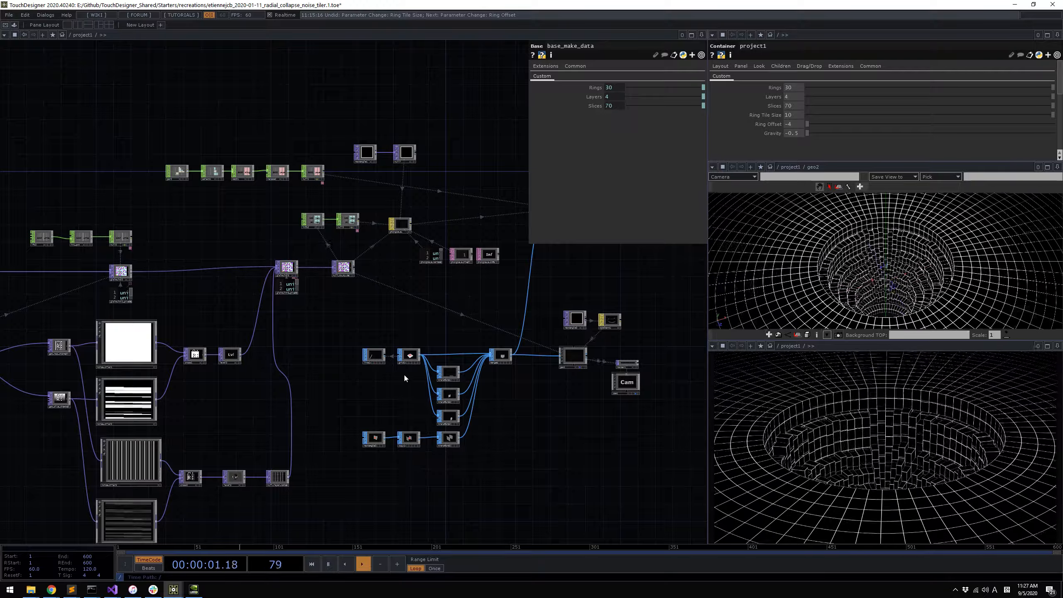
{"action": "left_click_drag", "start_coordinate": [414, 366], "coordinate": [419, 366]}
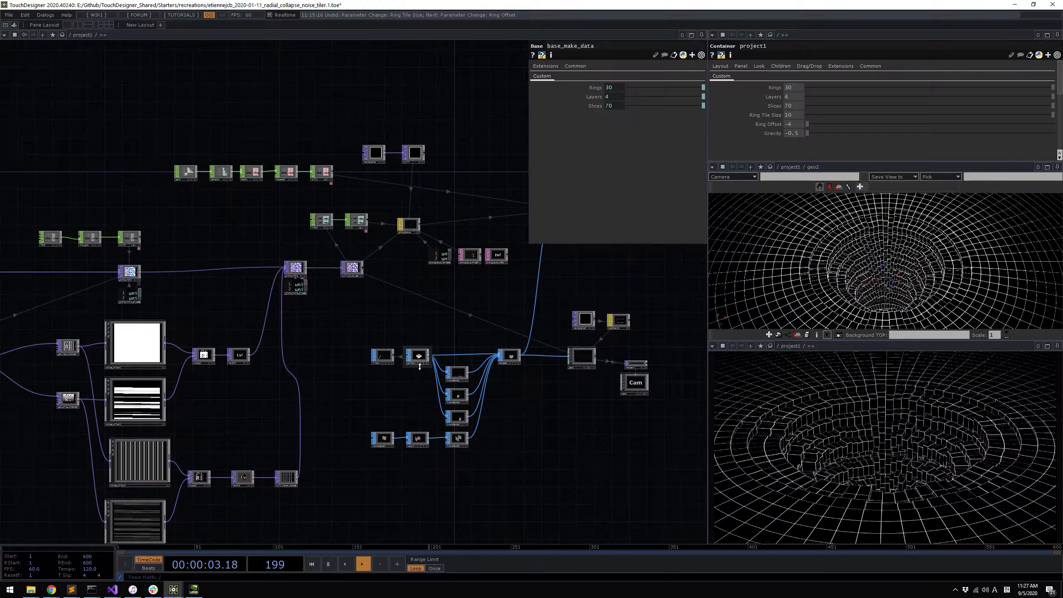